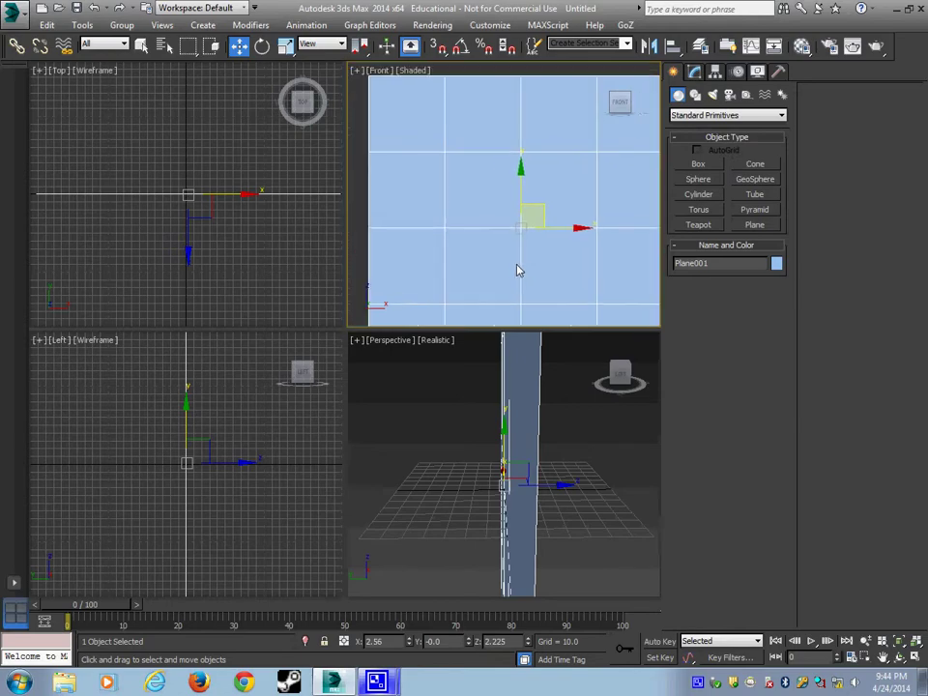
Apply guitar-hero.jpg from the desktop's guitar folder to the plane as its texture
alt+middle_drag(498, 406, 692, 143)
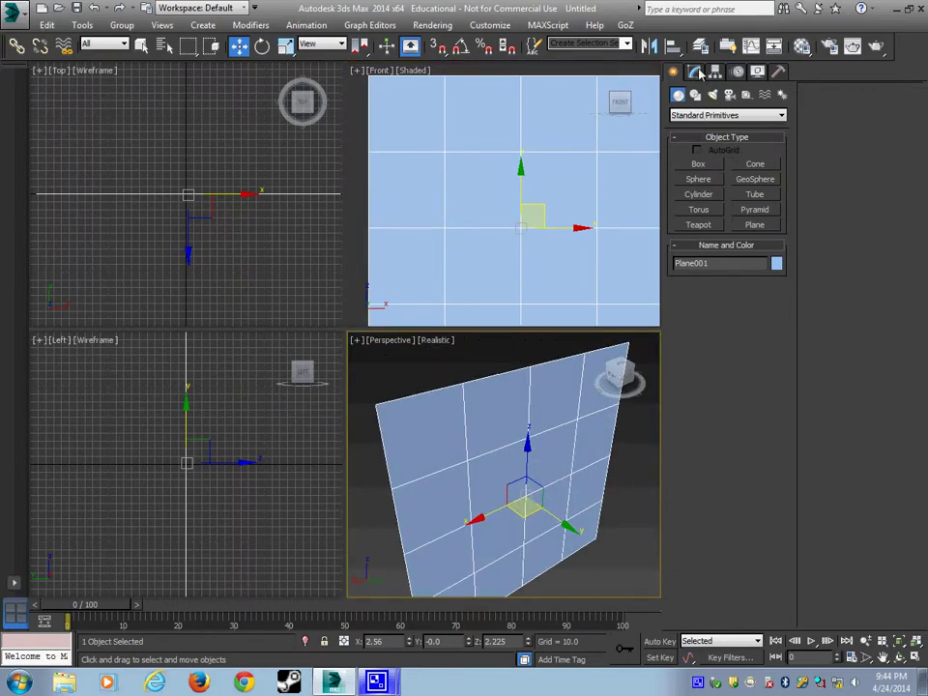
click(59, 689)
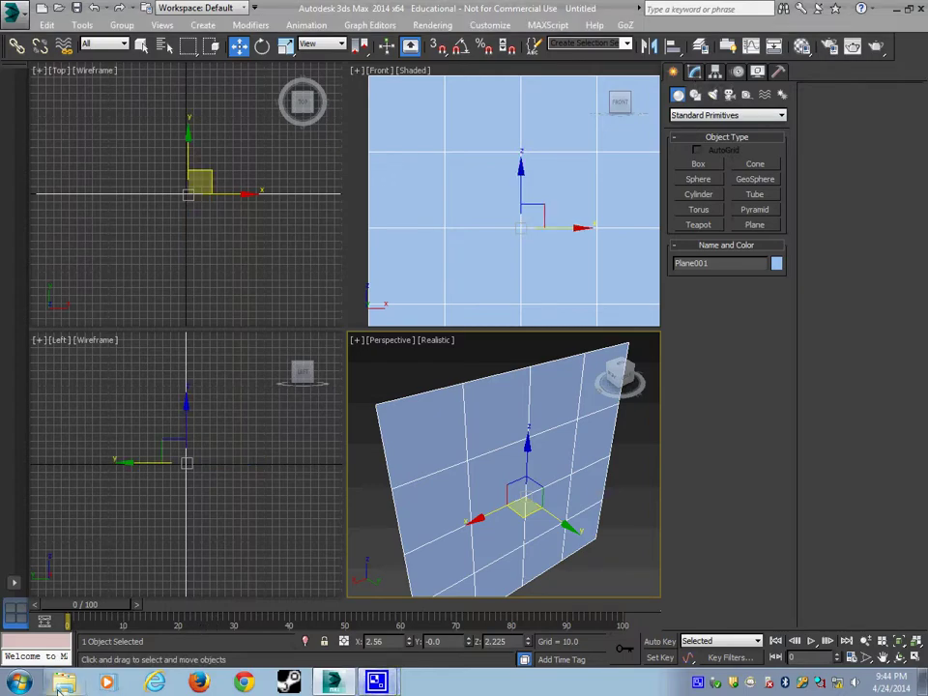
click(64, 683)
click(72, 217)
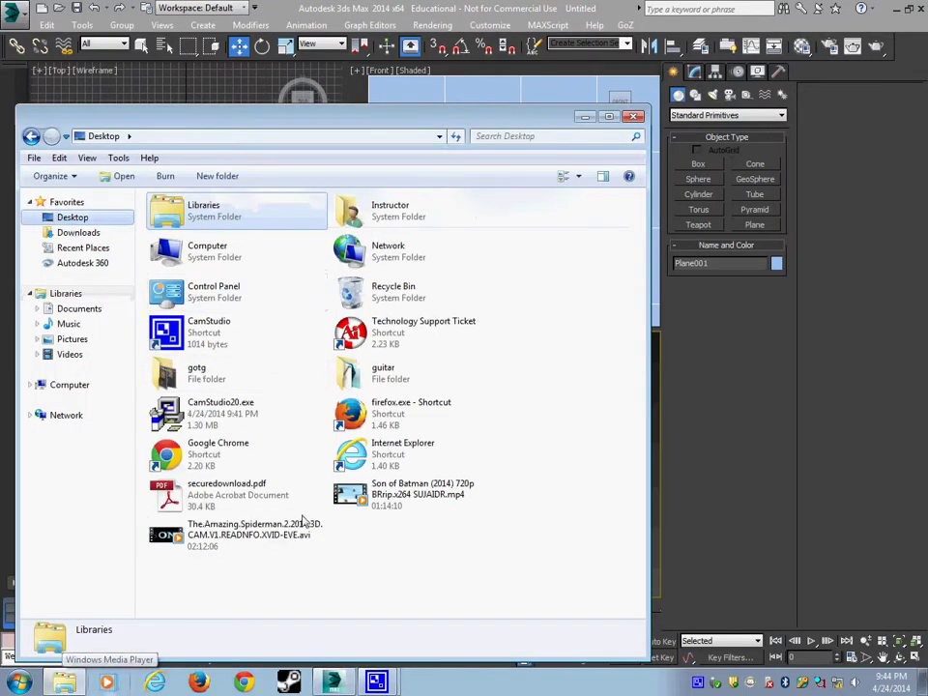
double_click(346, 372)
drag(421, 120, 426, 493)
drag(273, 601, 437, 456)
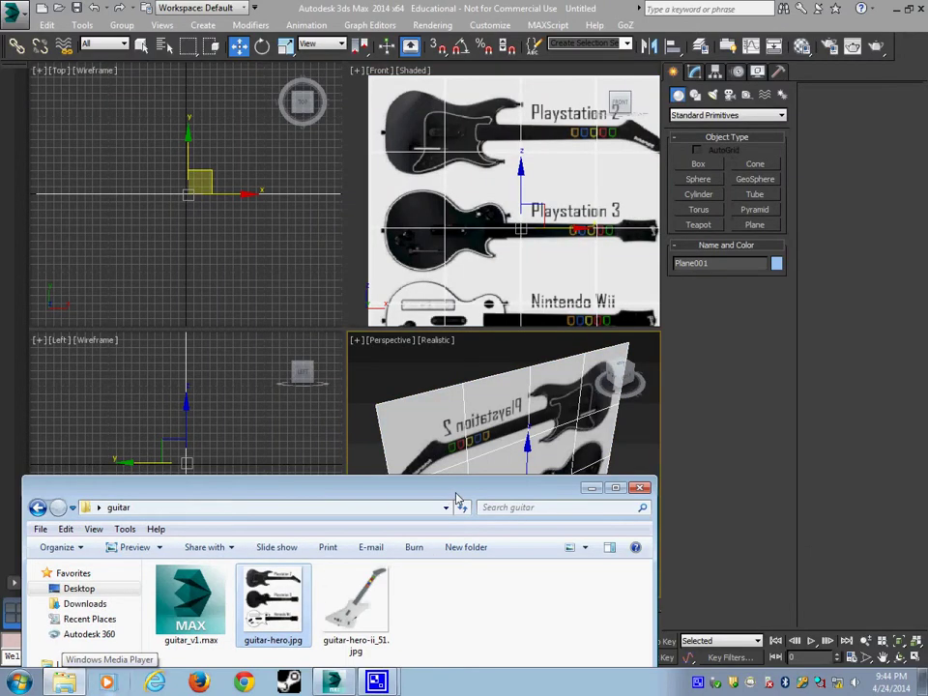
Check the pixel dimensions of guitar-hero.jpg and set the plane's length to 482 and width to 425
drag(458, 499, 431, 161)
drag(335, 153, 366, 24)
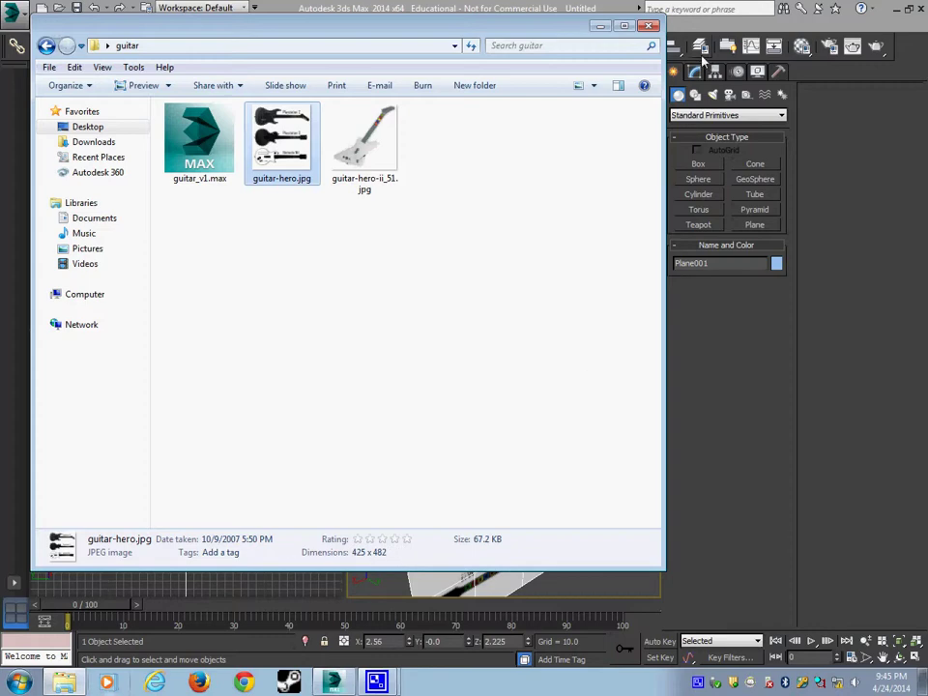
click(696, 73)
double_click(754, 242)
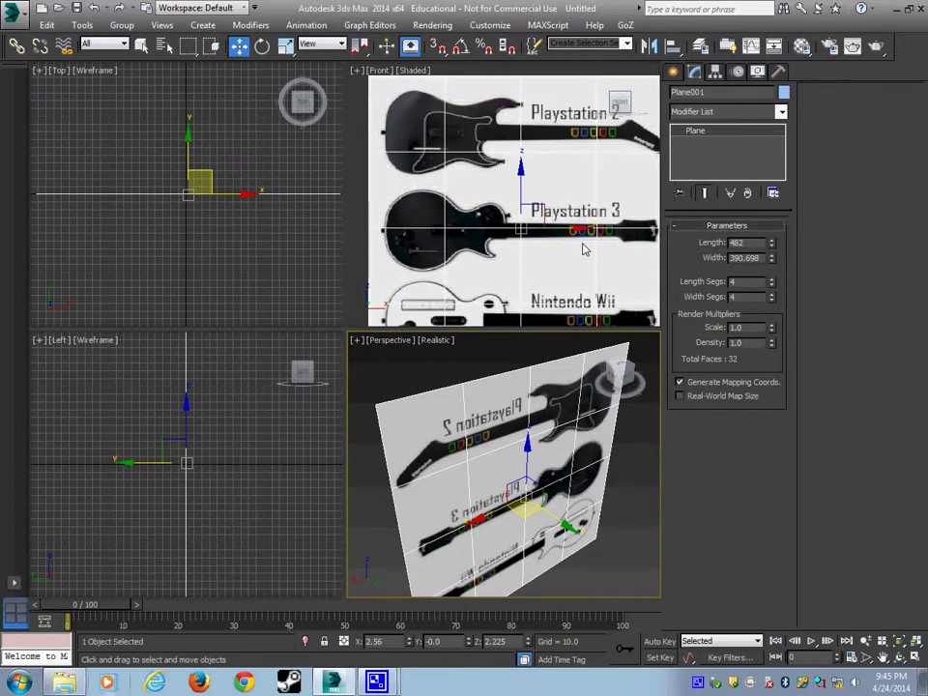
key(Tab)
text(425)
key(Return)
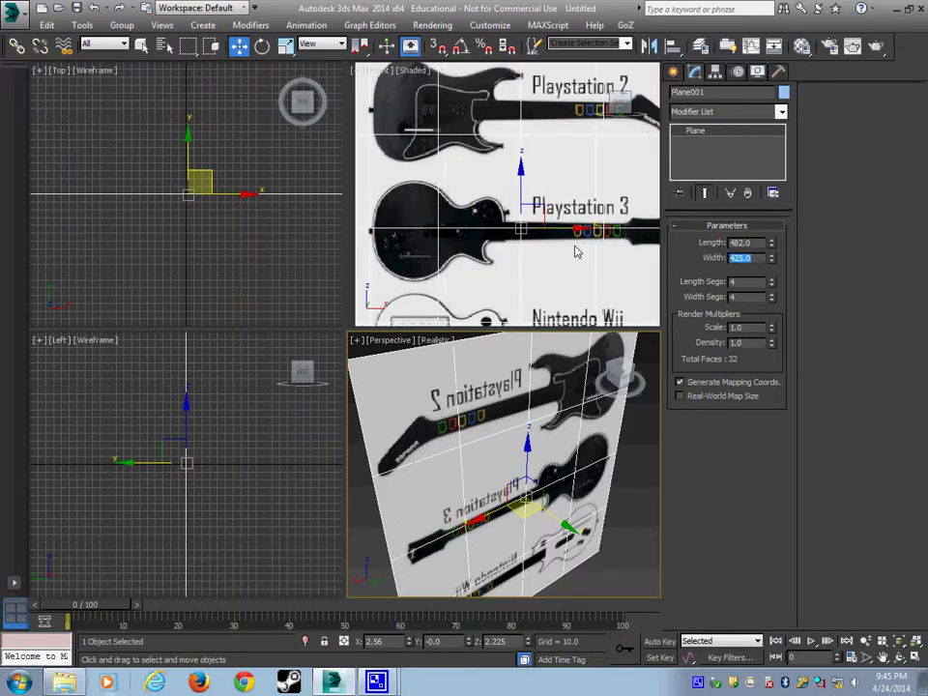
Move the reference plane back along the Y axis to about 40.4
alt+middle_drag(537, 411, 584, 489)
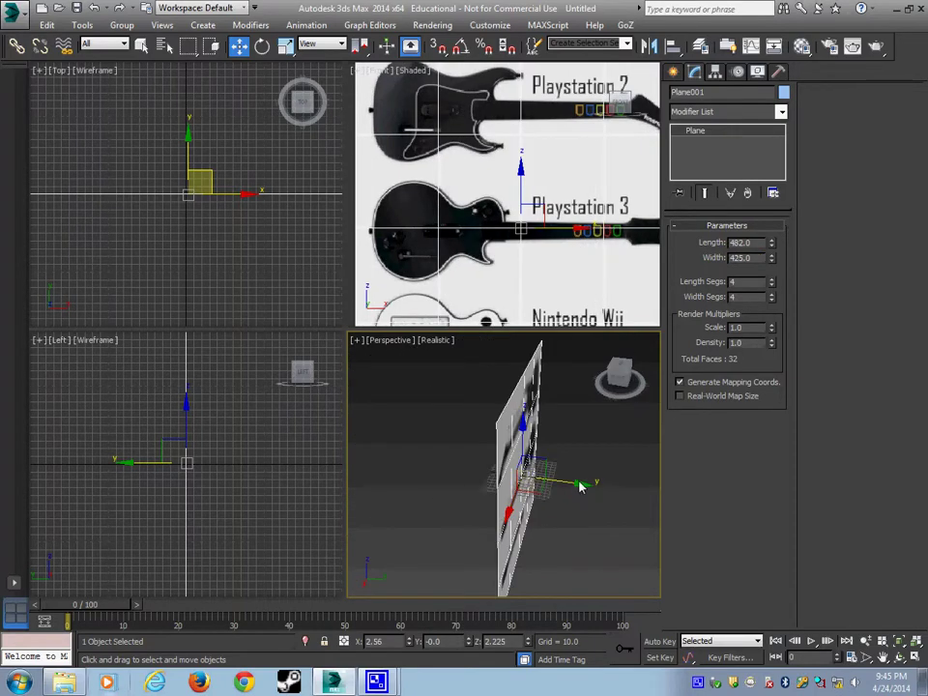
drag(580, 487, 600, 489)
alt+middle_drag(600, 490, 677, 483)
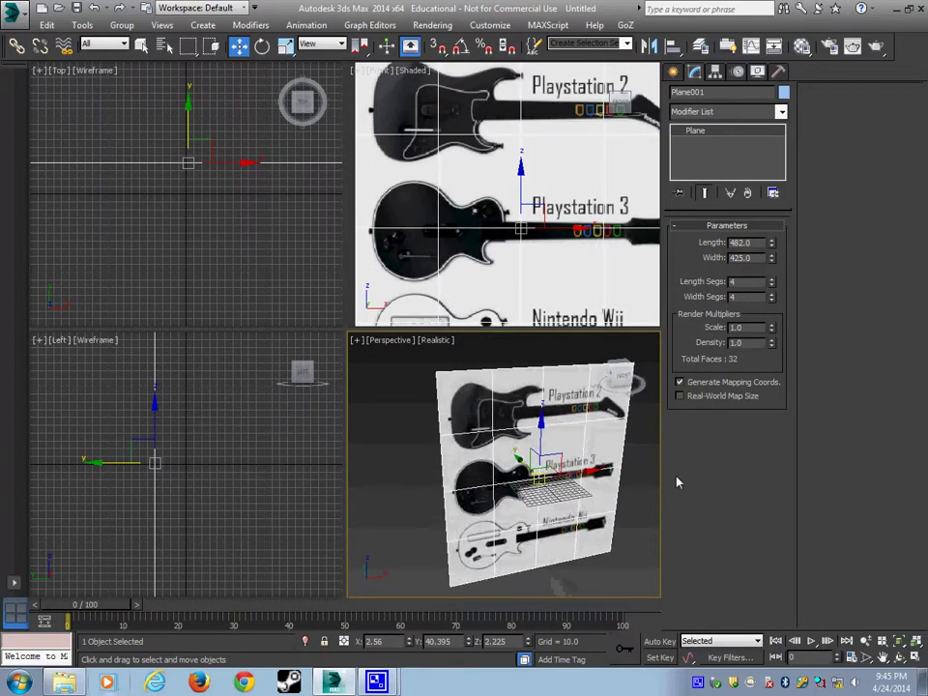
middle_drag(574, 473, 553, 472)
scroll(554, 472, up, 3)
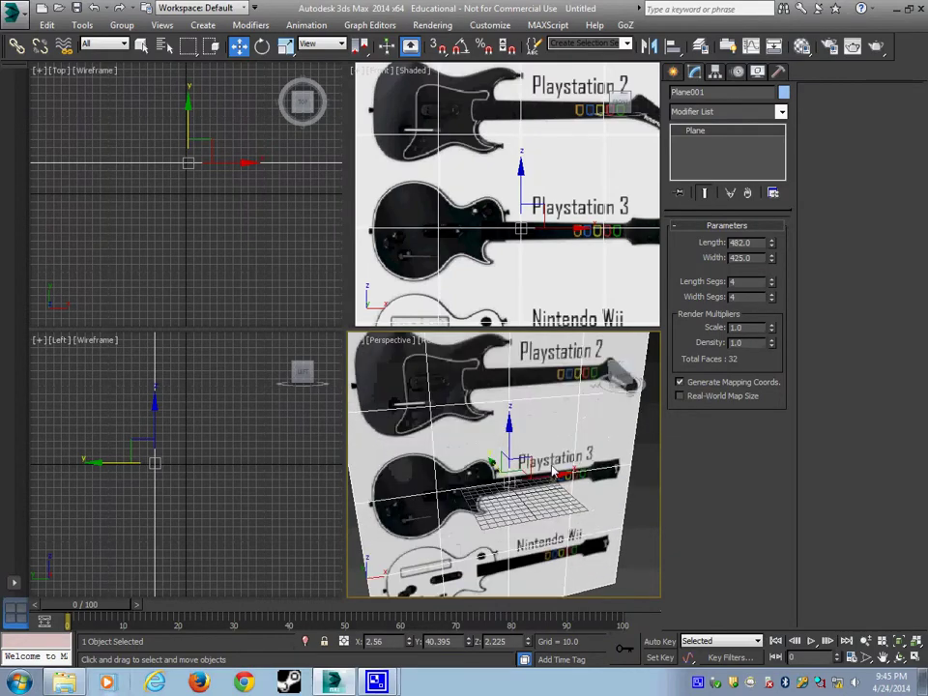
Maximize the Front viewport around the guitar reference image and deselect the plane
middle_drag(487, 269, 493, 276)
scroll(493, 276, down, 3)
key(alt+w)
middle_drag(283, 404, 300, 308)
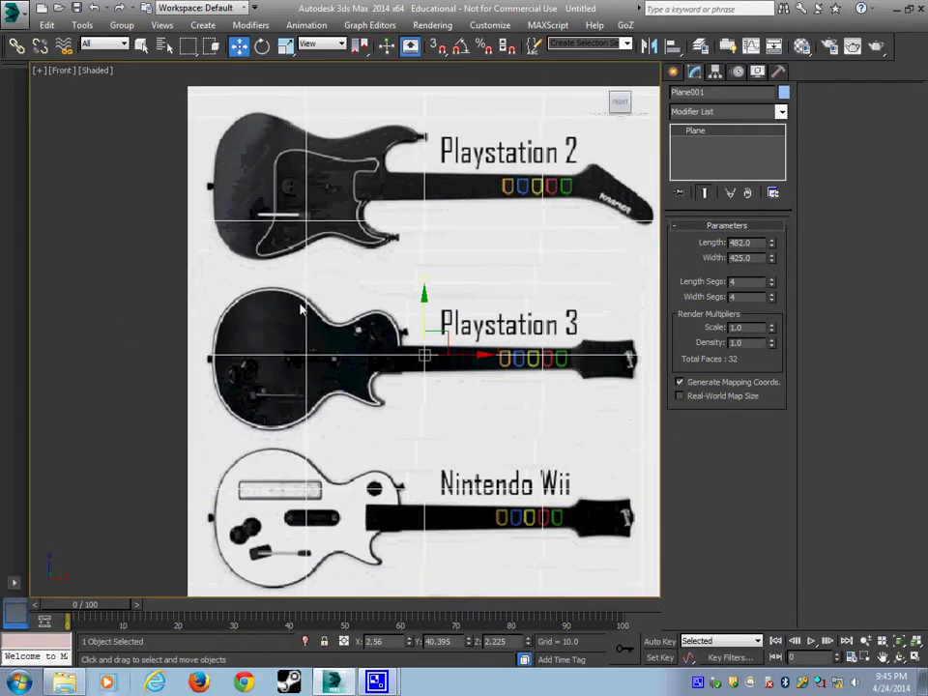
click(122, 296)
scroll(304, 363, up, 2)
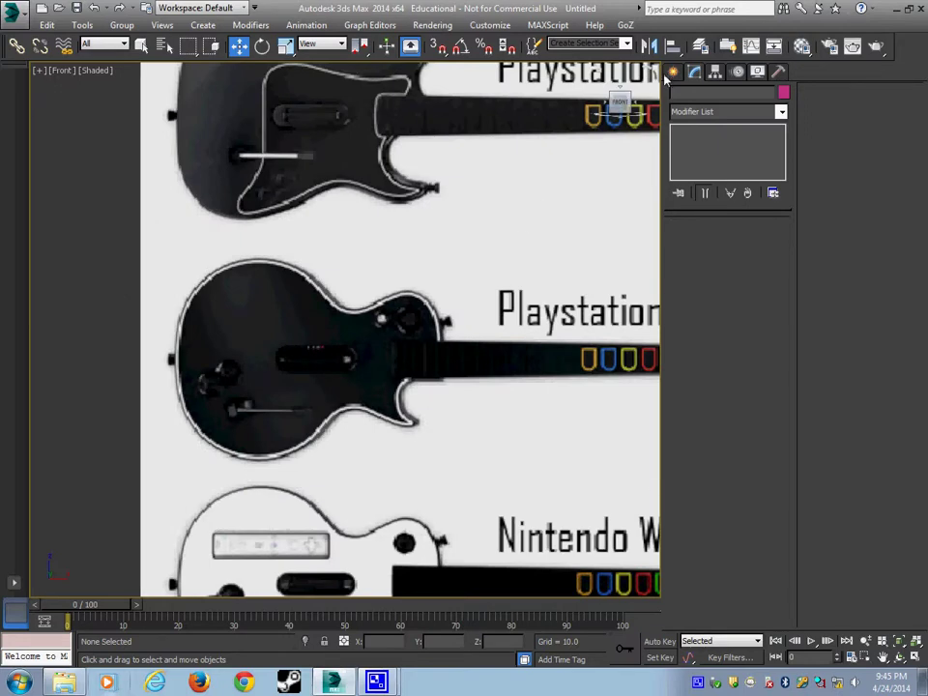
Start a Line spline at the Playstation 3 guitar's upper neck joint and trace around the upper horn to its peak
click(671, 73)
click(696, 95)
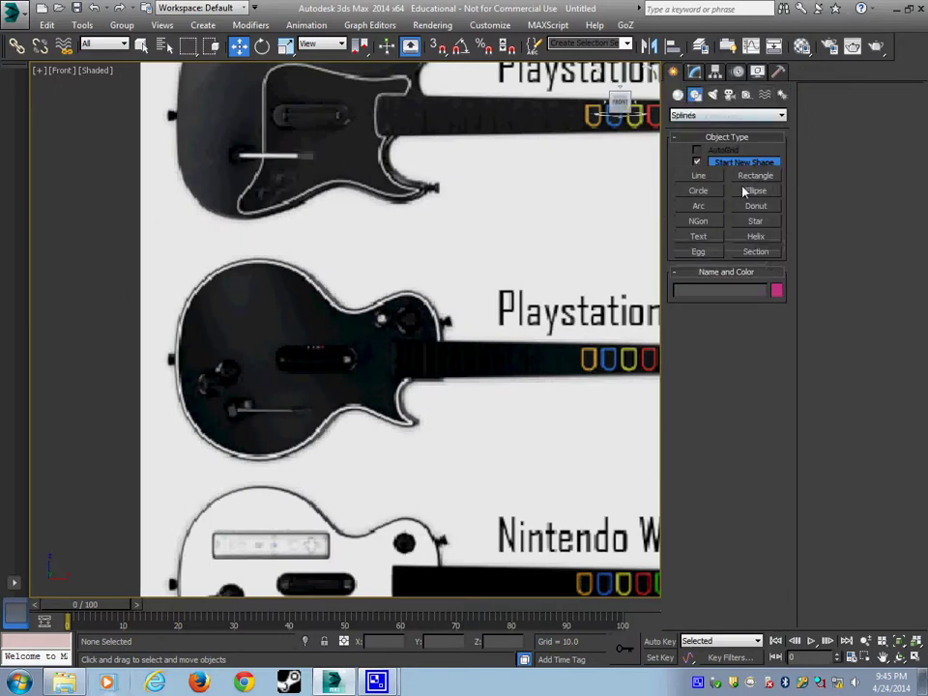
click(699, 175)
scroll(422, 300, up, 2)
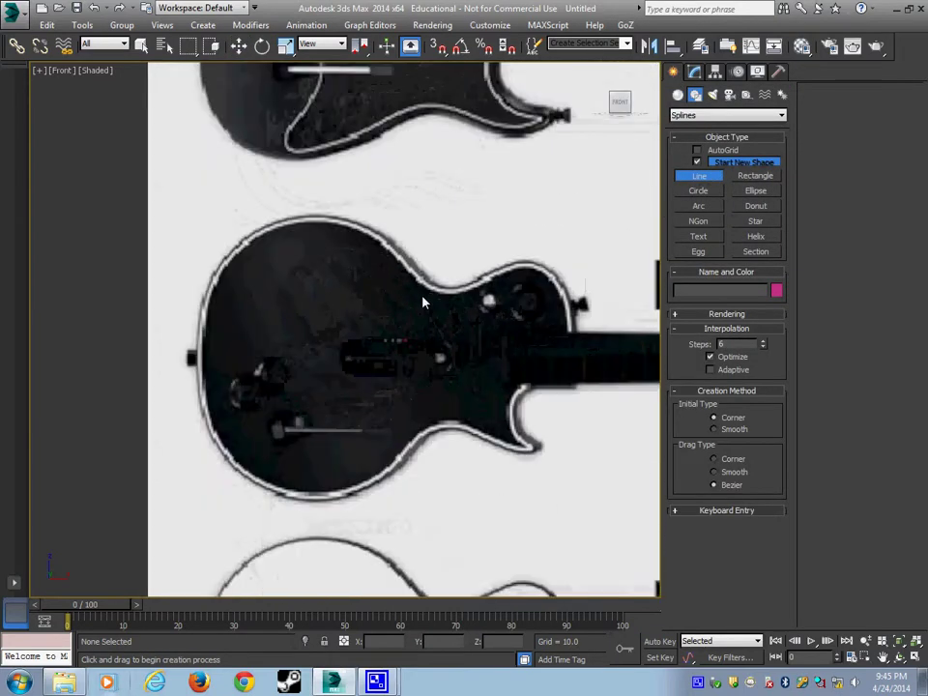
scroll(519, 342, up, 4)
scroll(561, 358, down, 2)
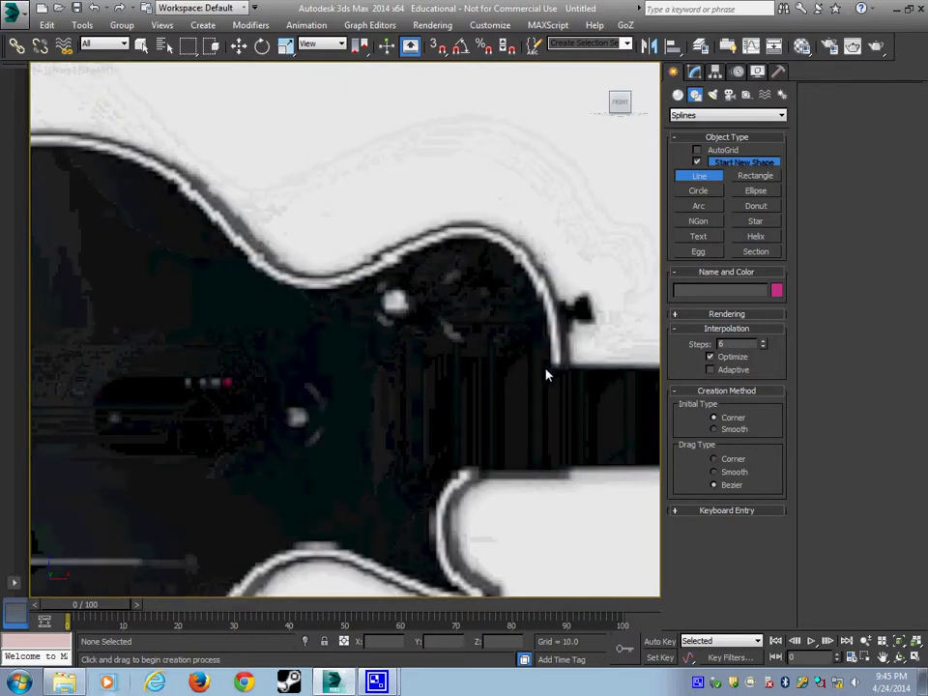
click(548, 364)
click(544, 312)
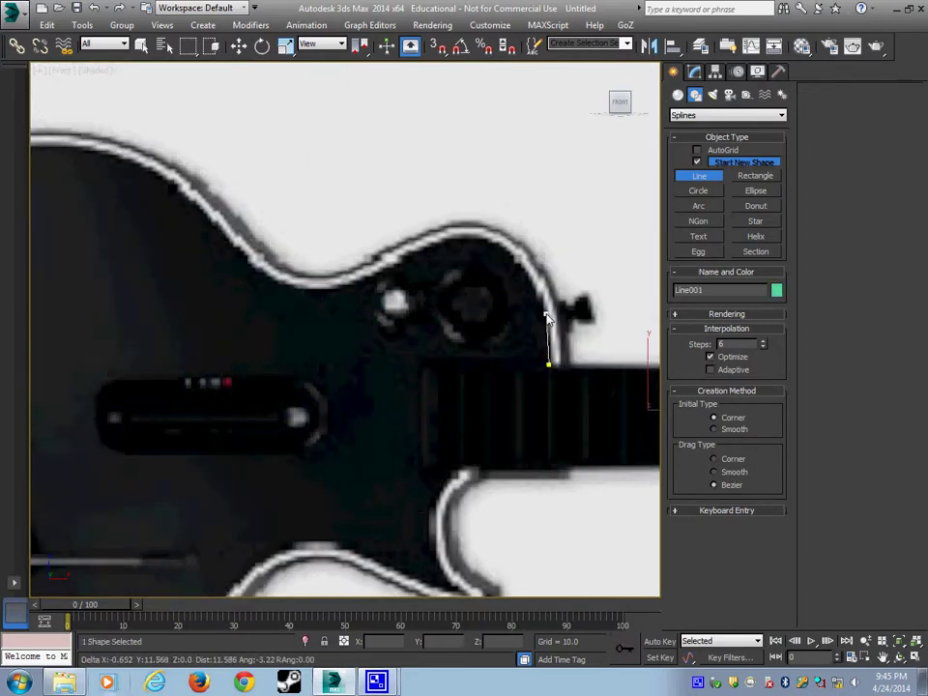
click(527, 271)
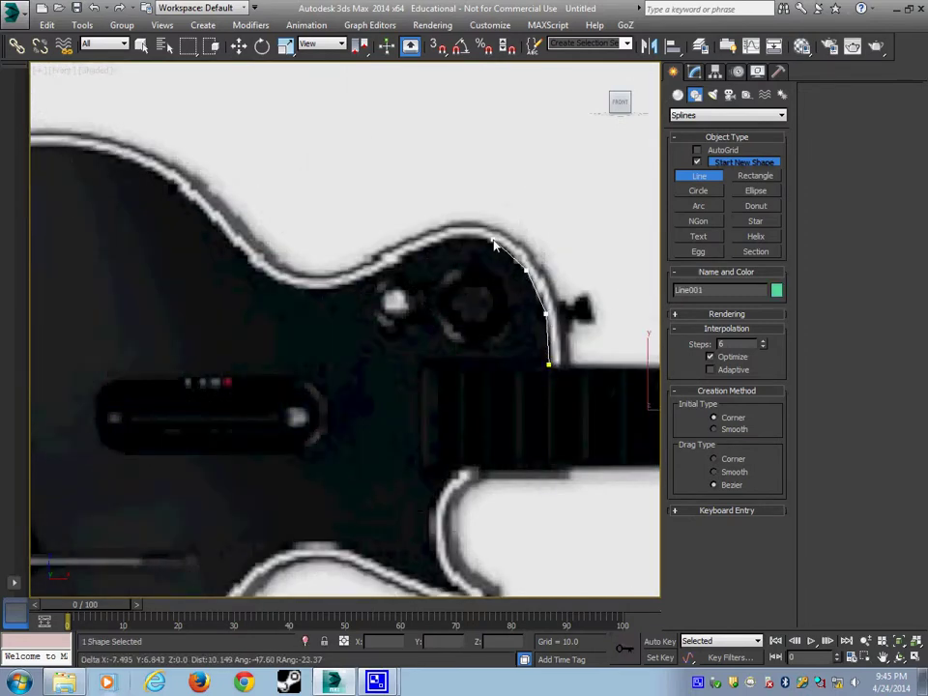
click(494, 239)
click(457, 236)
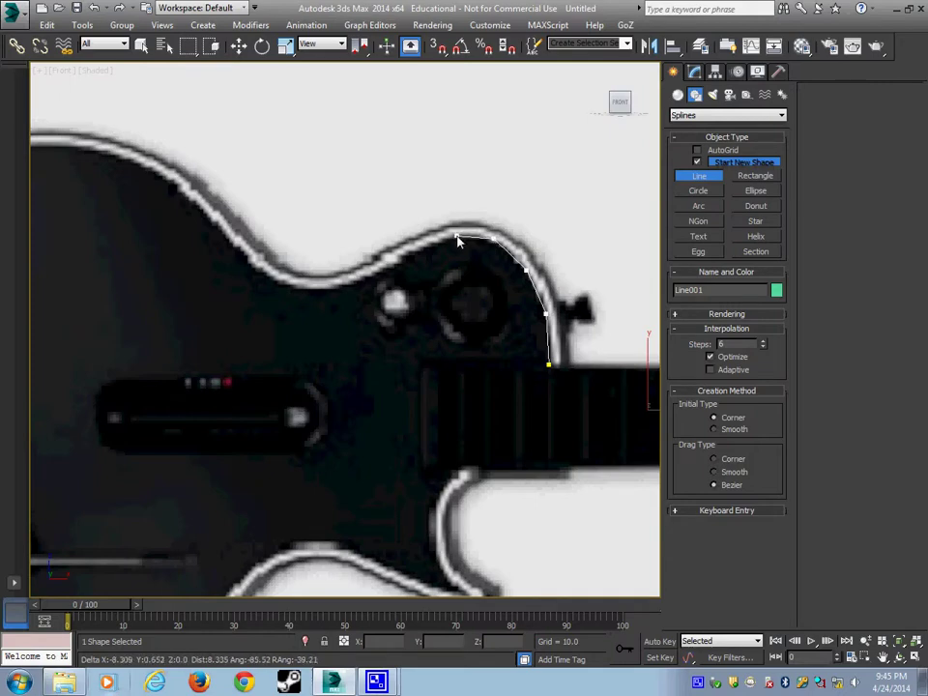
Continue the body outline down from the upper horn and through the upper waist curve
click(405, 258)
click(350, 284)
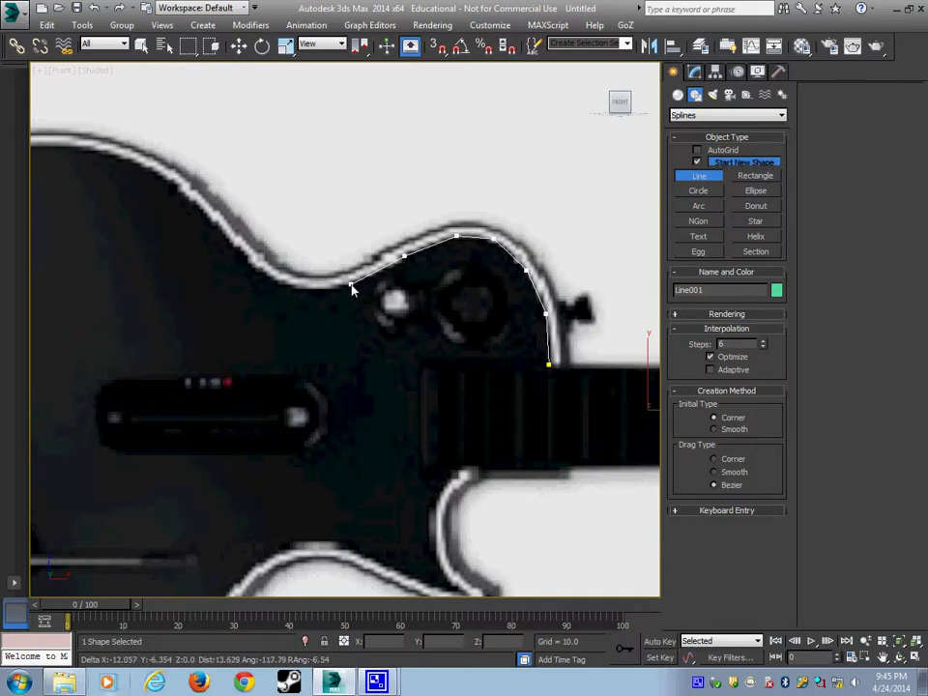
click(309, 291)
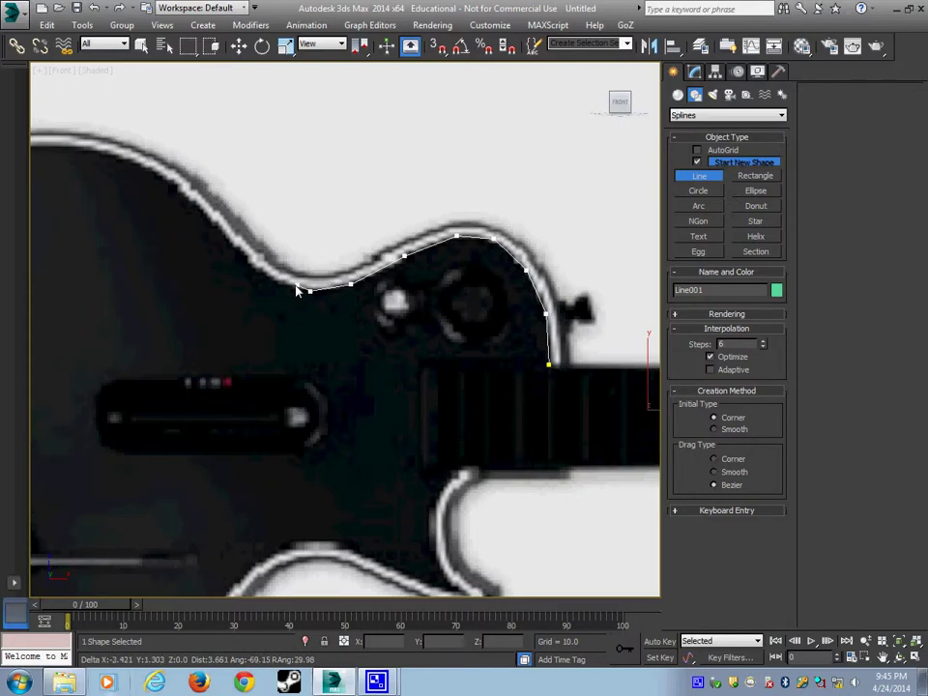
click(269, 280)
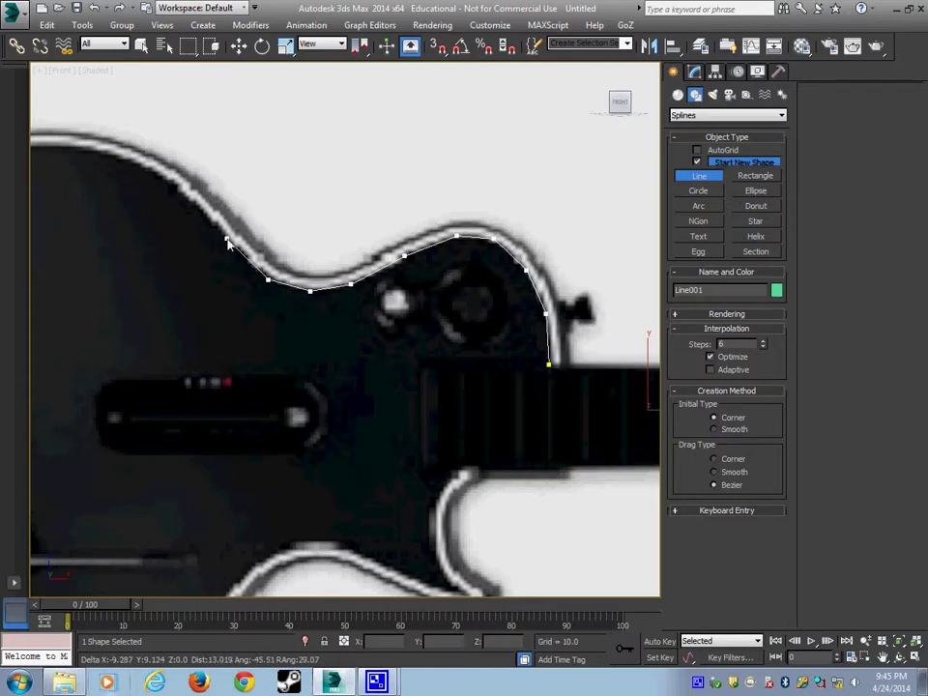
click(227, 240)
middle_drag(229, 243, 500, 239)
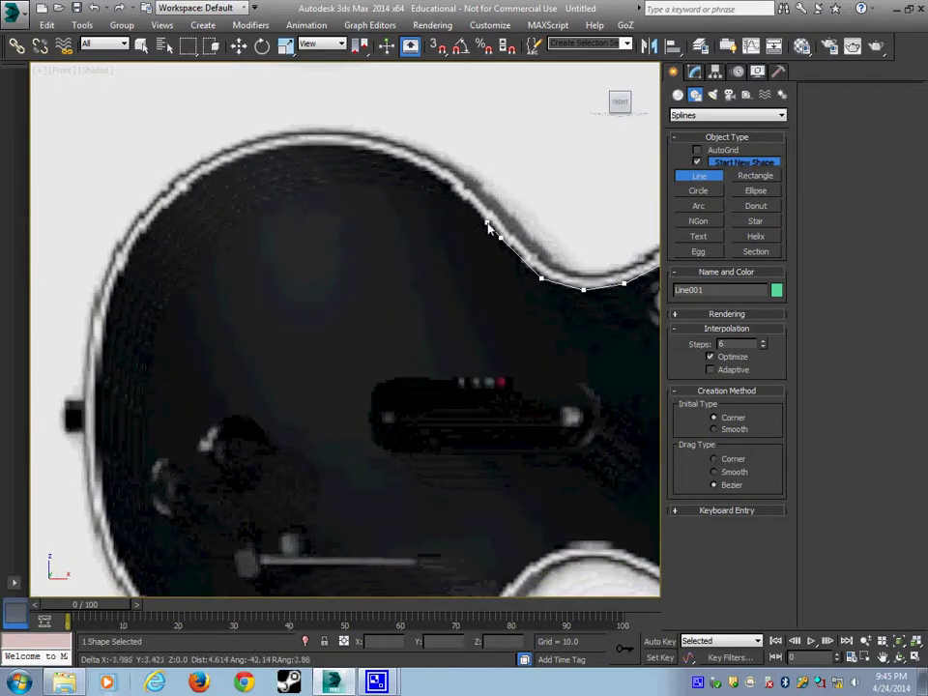
Trace the outline around the large upper curve of the body to the strap peg at its rear end
click(466, 201)
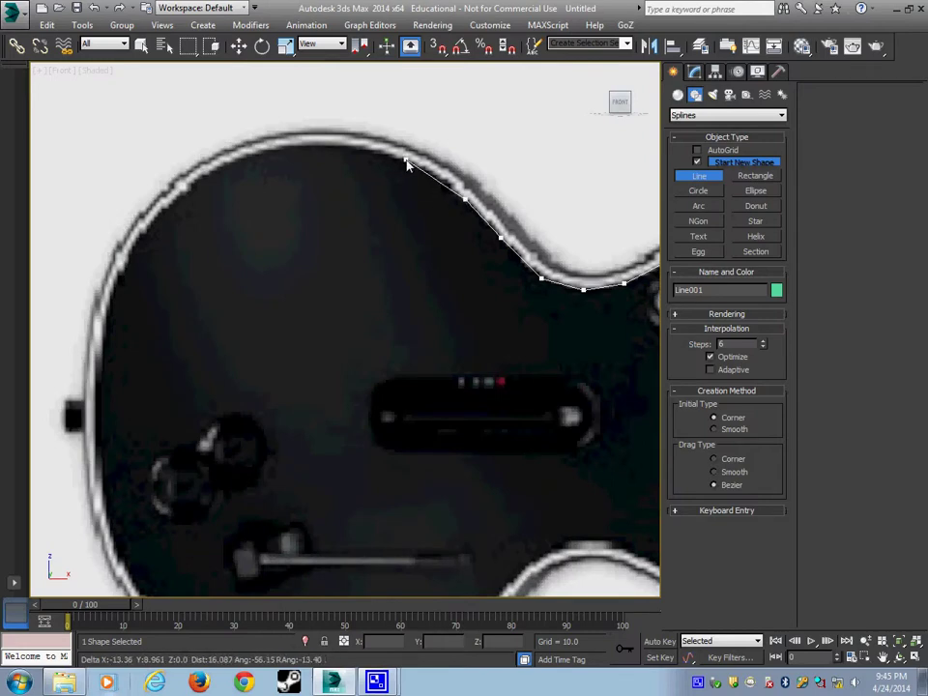
click(350, 147)
click(281, 148)
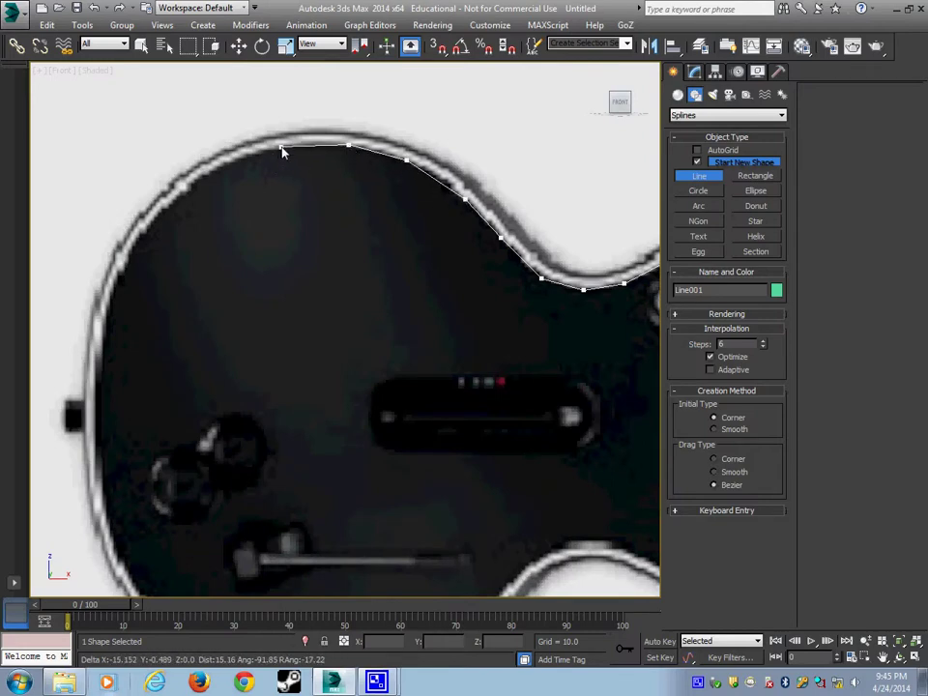
click(223, 170)
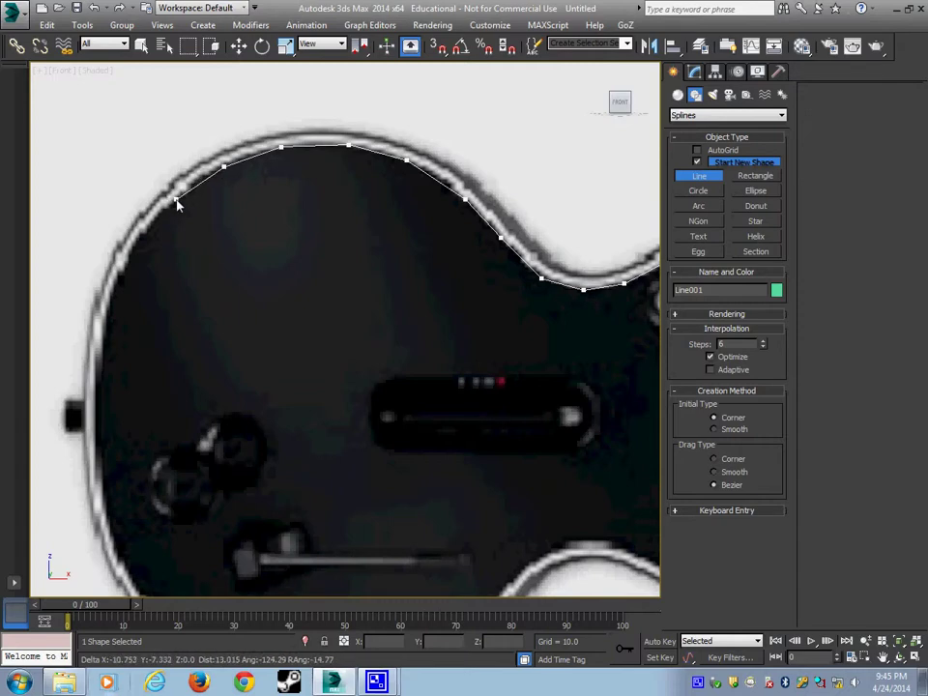
click(177, 201)
click(136, 247)
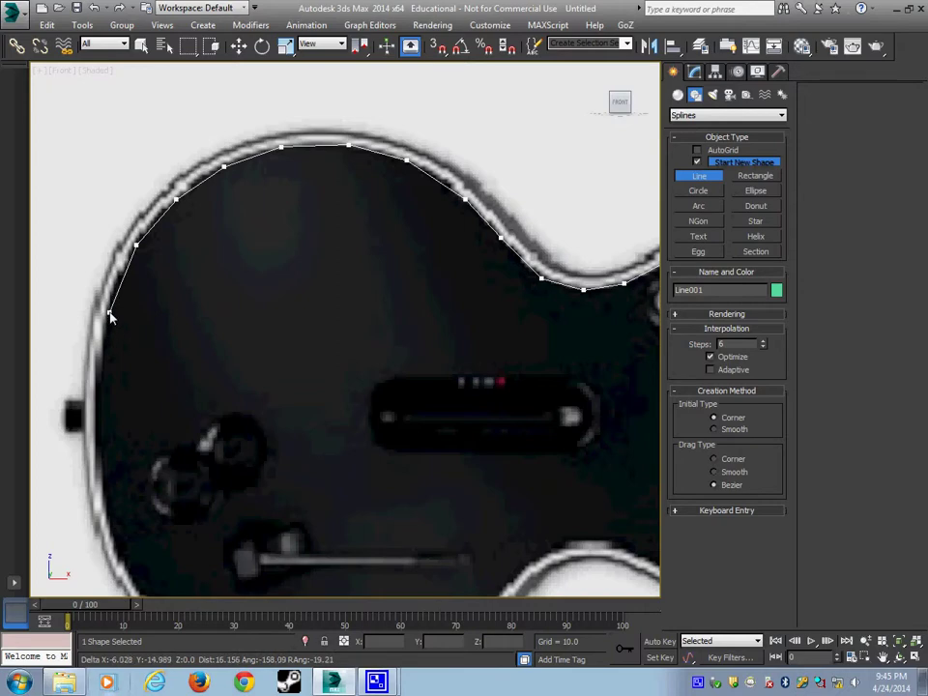
click(96, 414)
Trace the outline from the rear strap peg around the large lower curve of the body
middle_drag(155, 460, 117, 360)
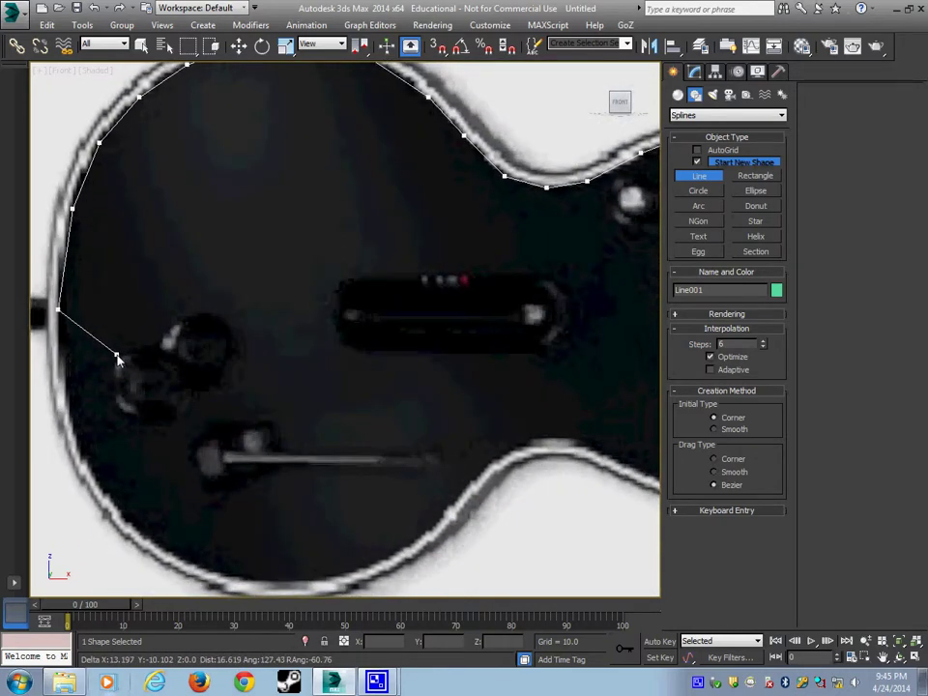
scroll(117, 360, down, 4)
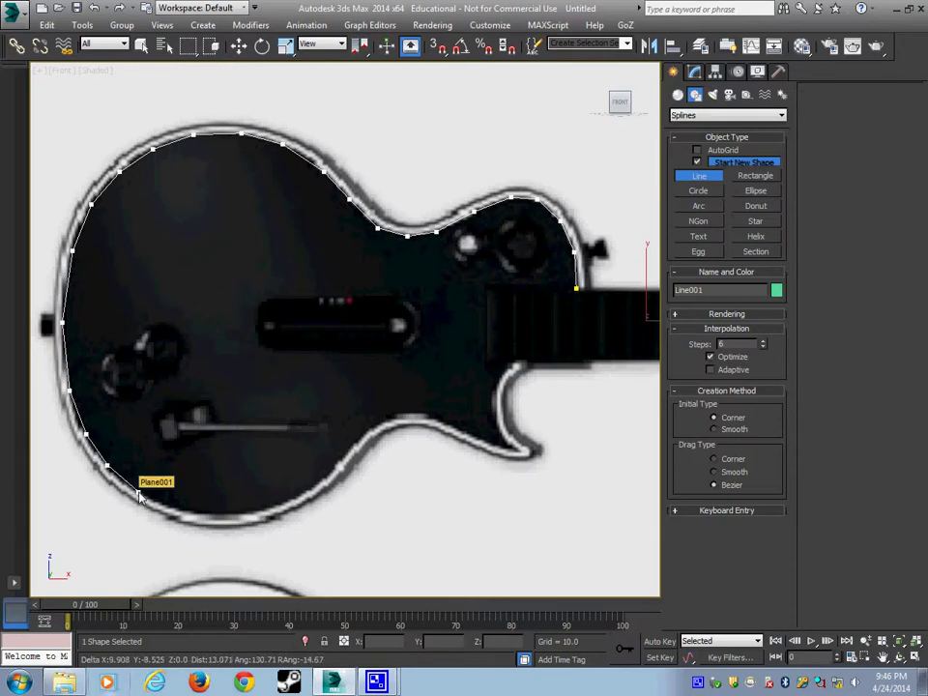
click(138, 493)
click(169, 506)
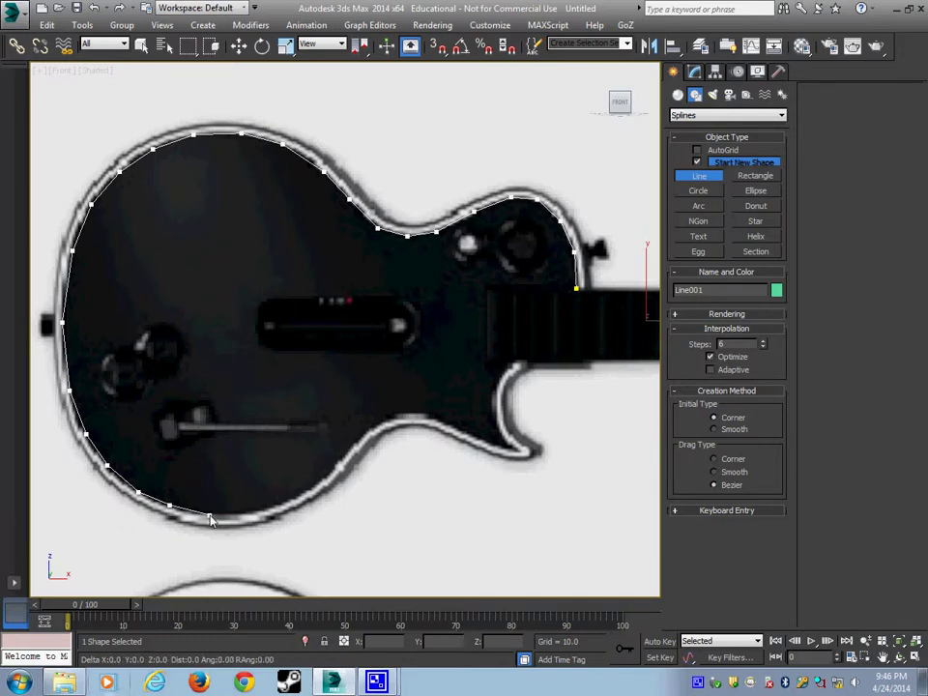
click(252, 516)
click(297, 499)
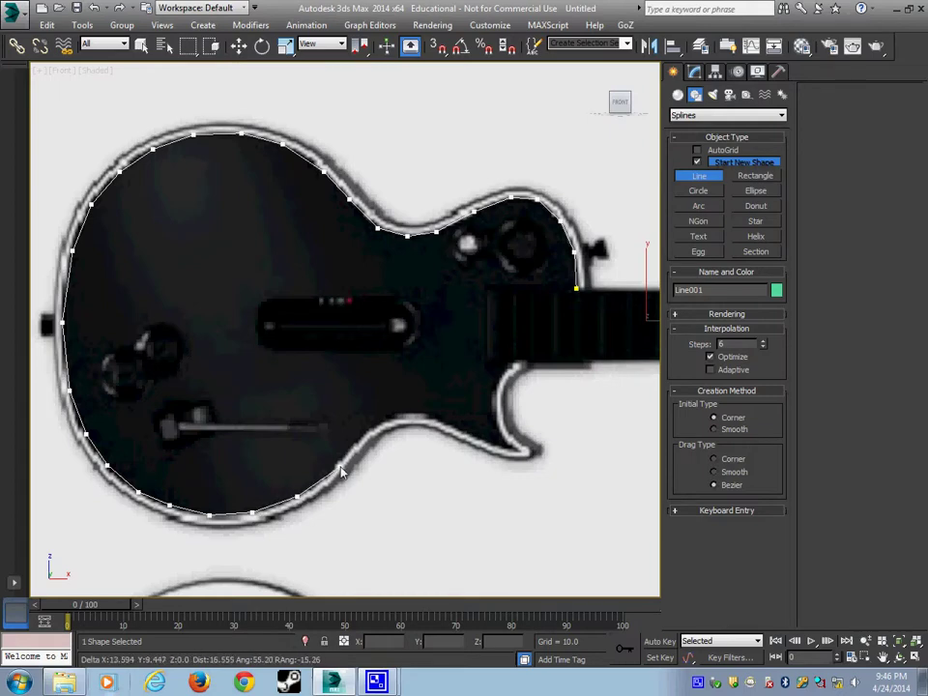
click(332, 472)
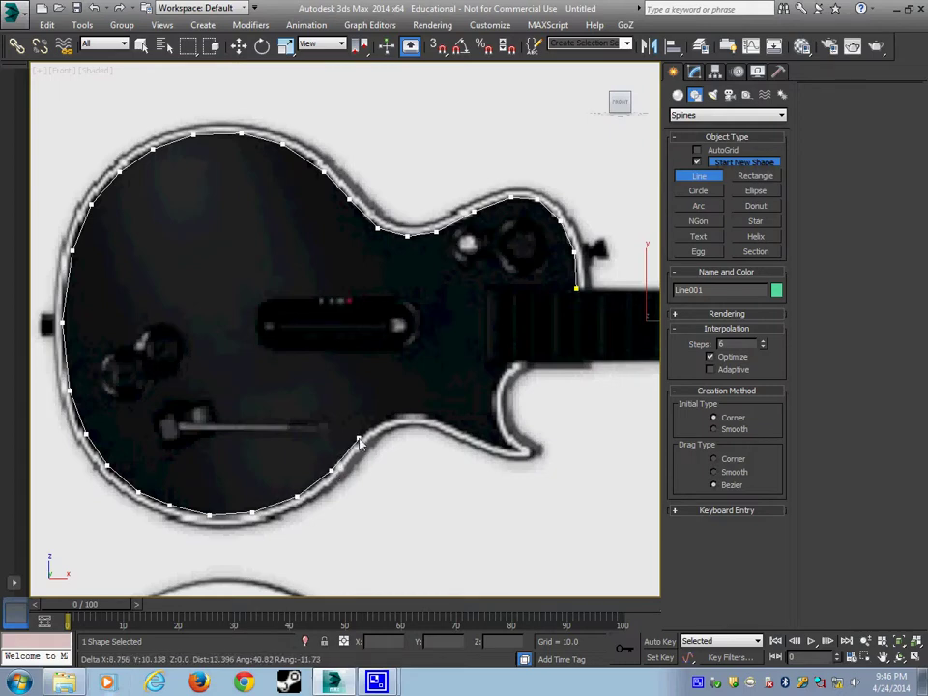
Trace the body outline through the lower waist curve and along the lower horn to its tip
click(358, 439)
click(379, 420)
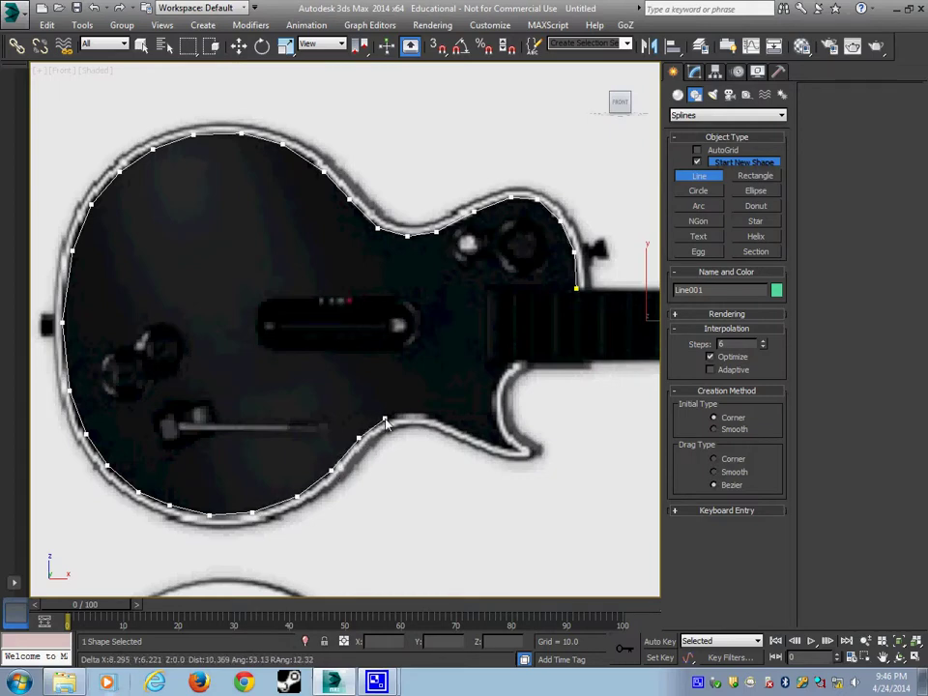
click(385, 421)
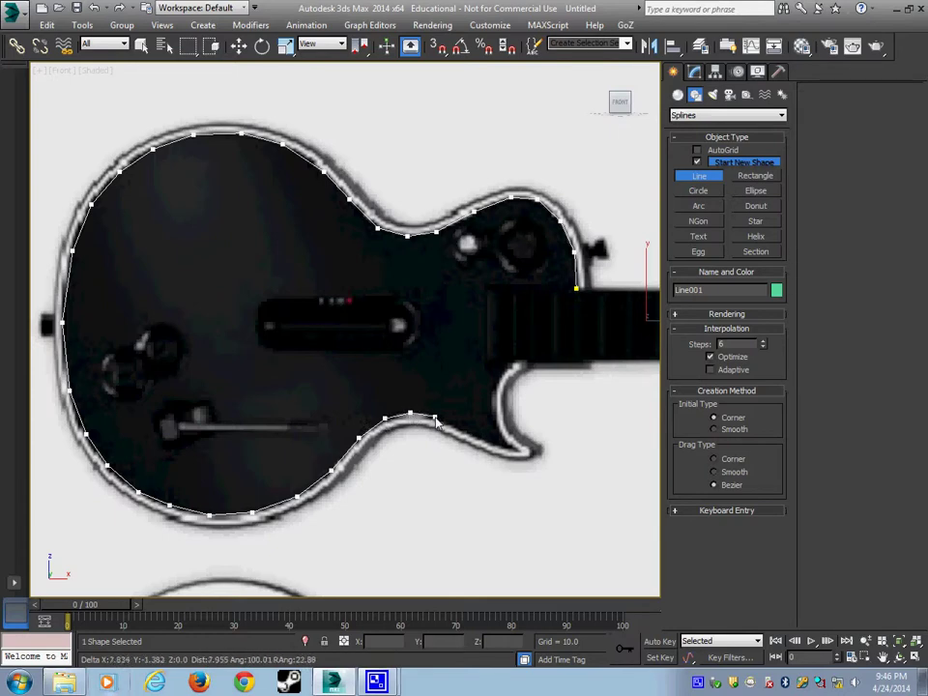
scroll(438, 423, up, 3)
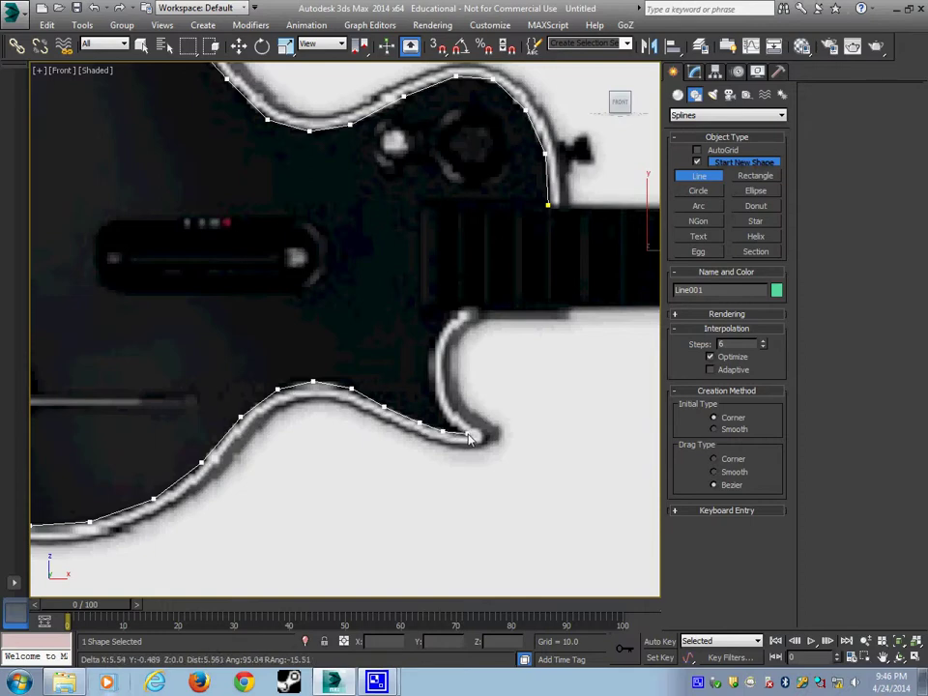
click(469, 437)
Trace the lower cutaway from the horn tip up to the neck joint and close the spline at its starting vertex
click(447, 423)
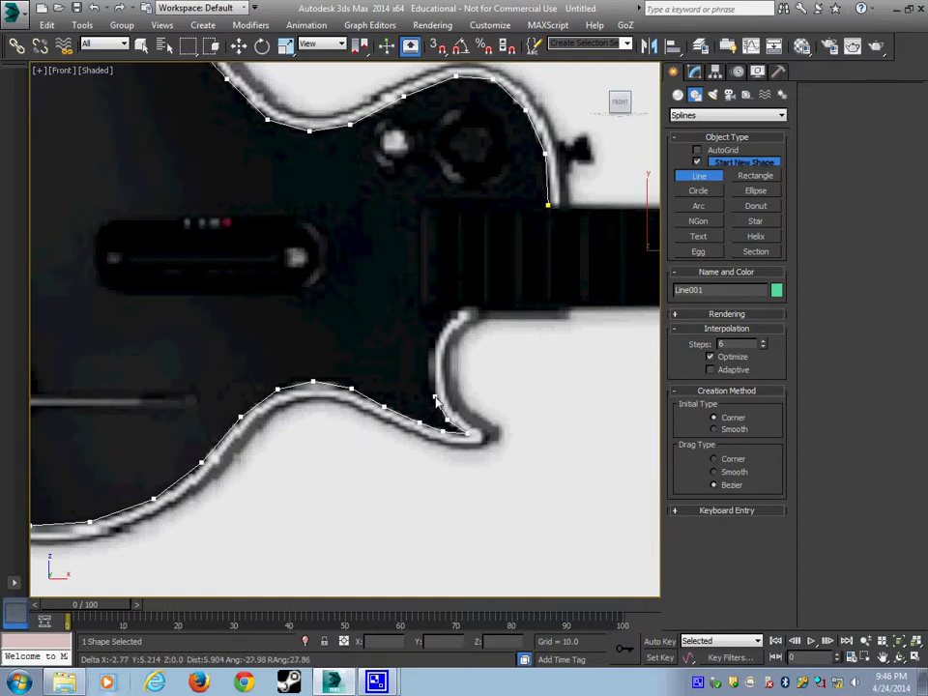
click(435, 397)
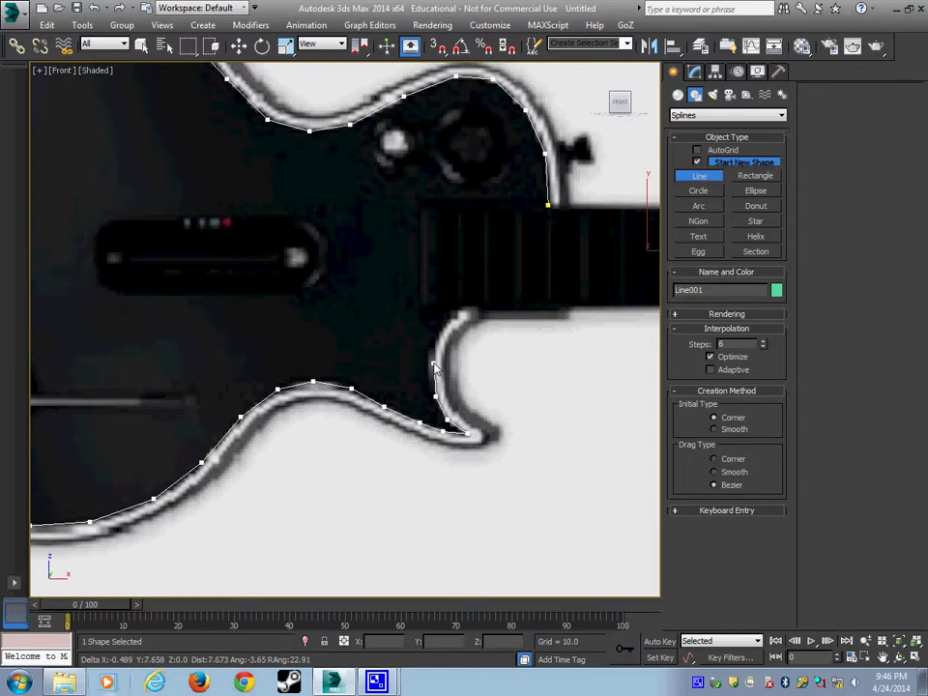
click(433, 367)
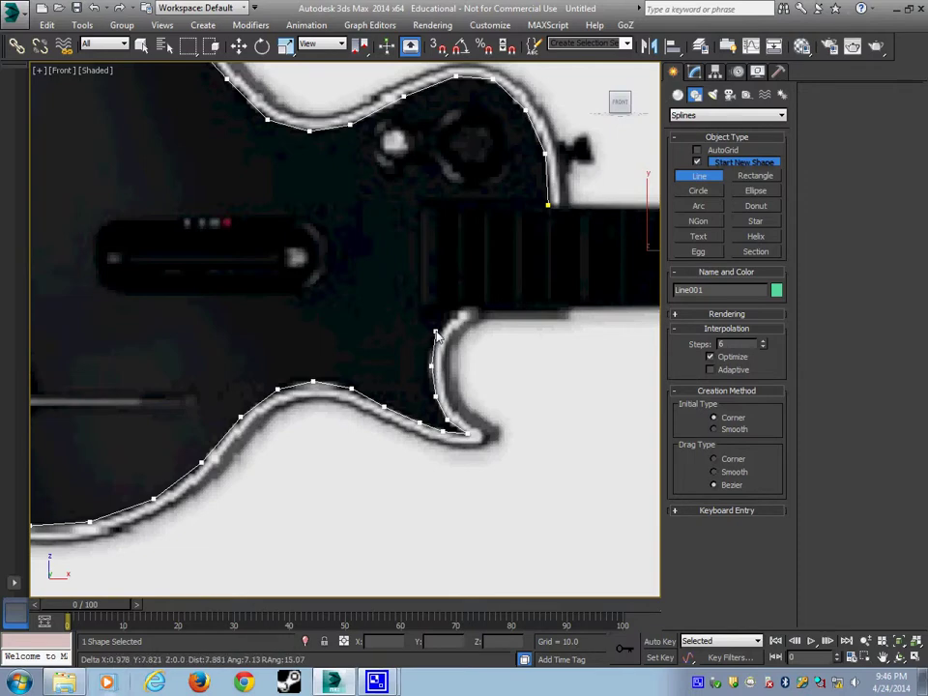
click(437, 333)
click(457, 308)
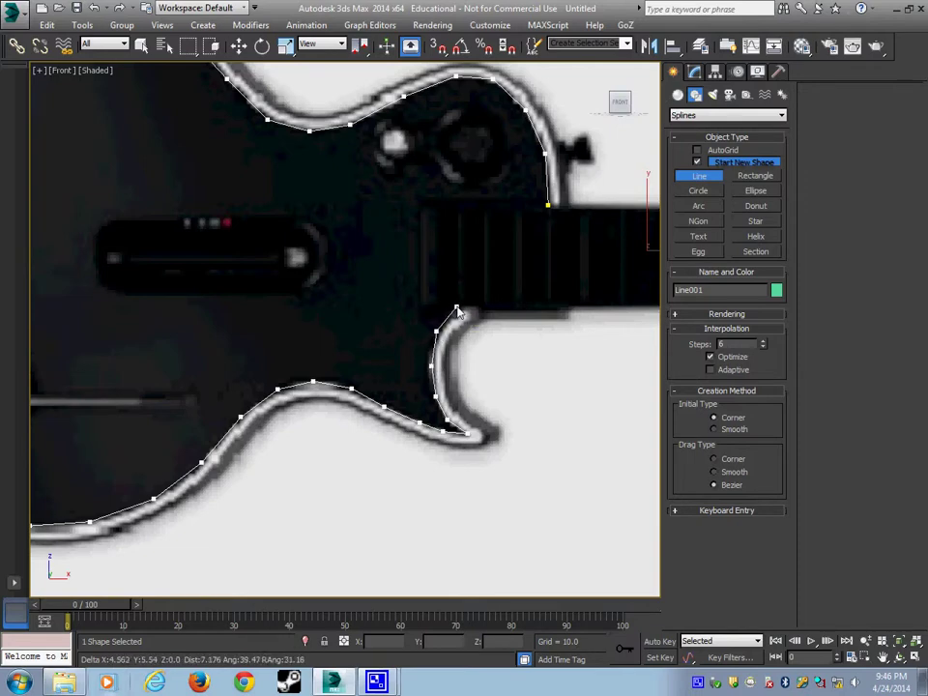
click(547, 206)
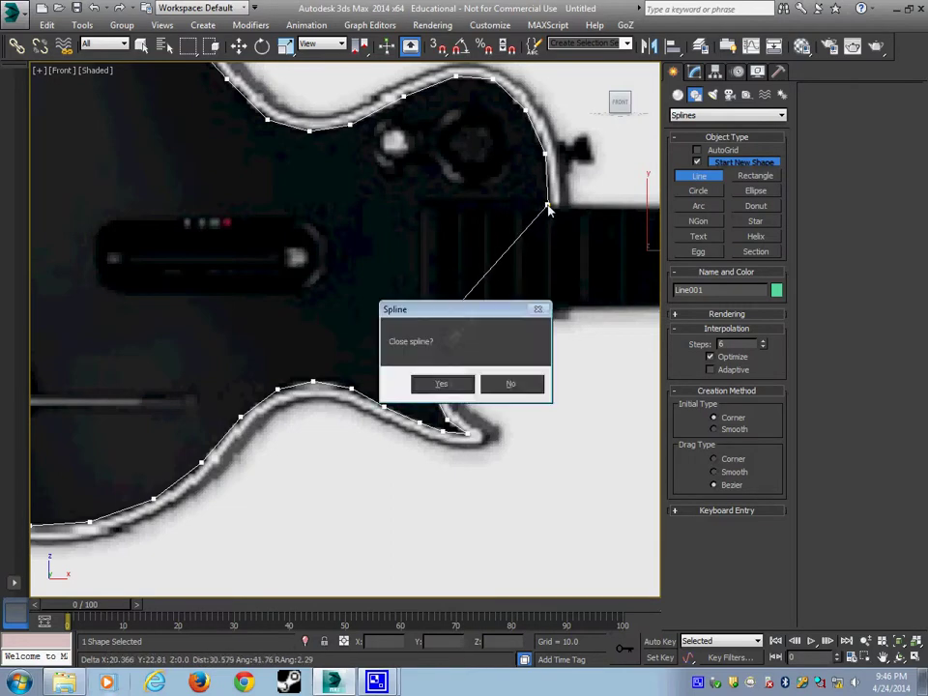
click(441, 385)
Convert all vertices of the body outline spline to Smooth, ending vertex editing
scroll(426, 397, down, 5)
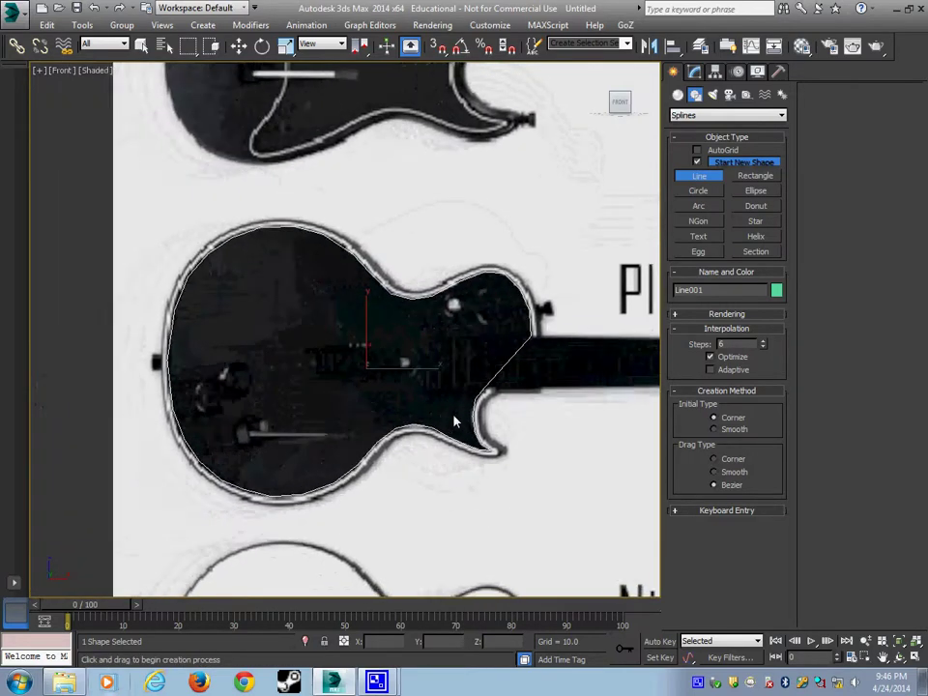
scroll(455, 421, up, 3)
click(696, 73)
click(711, 323)
middle_drag(554, 327, 556, 364)
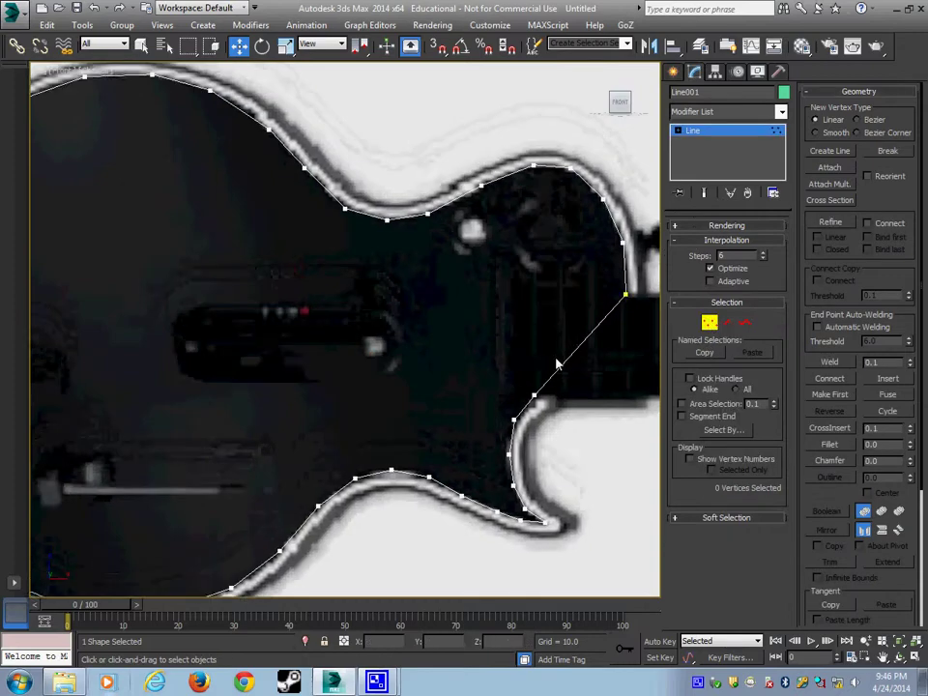
scroll(557, 364, down, 4)
scroll(483, 445, up, 7)
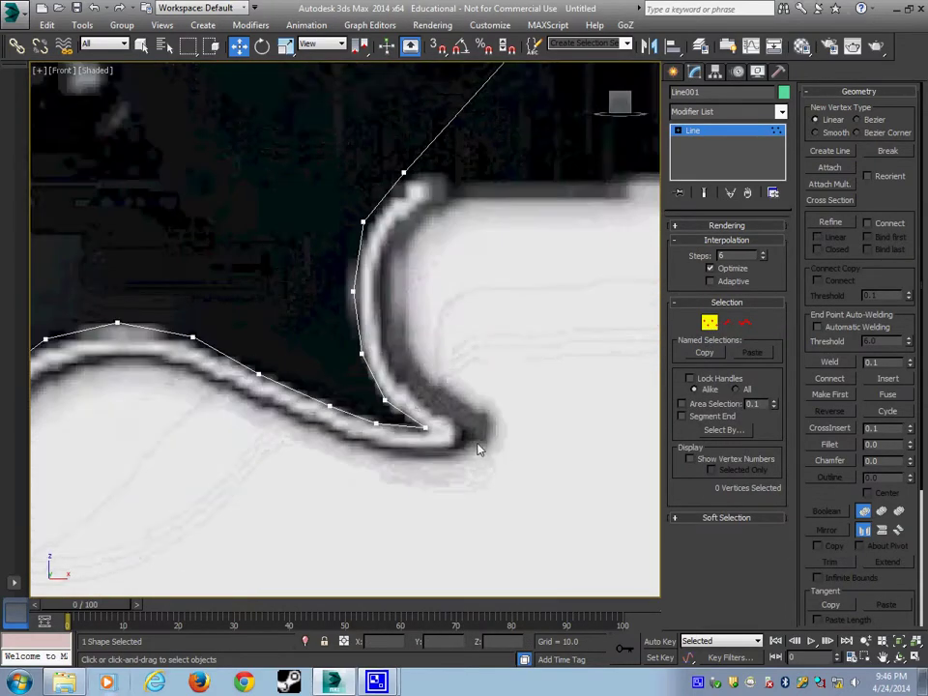
scroll(477, 449, down, 4)
drag(540, 544, 87, 181)
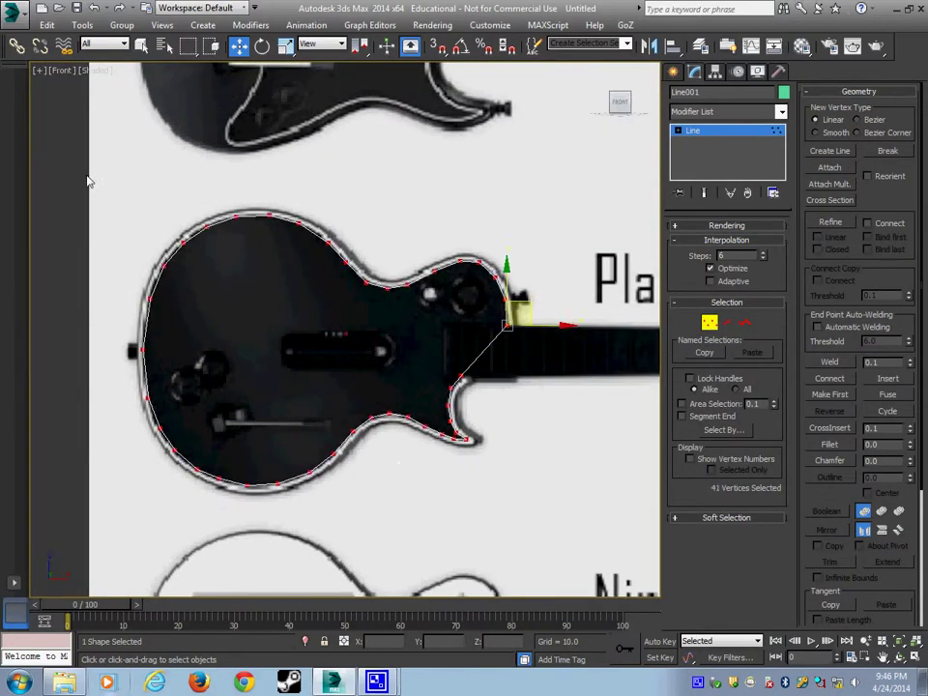
right_click(140, 188)
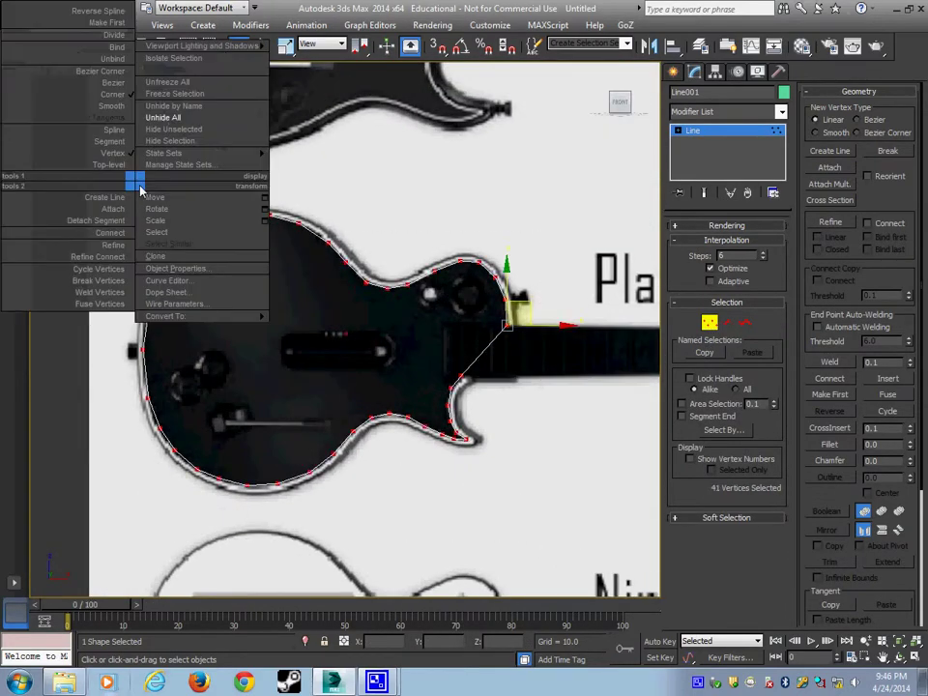
click(110, 107)
middle_drag(233, 290, 270, 285)
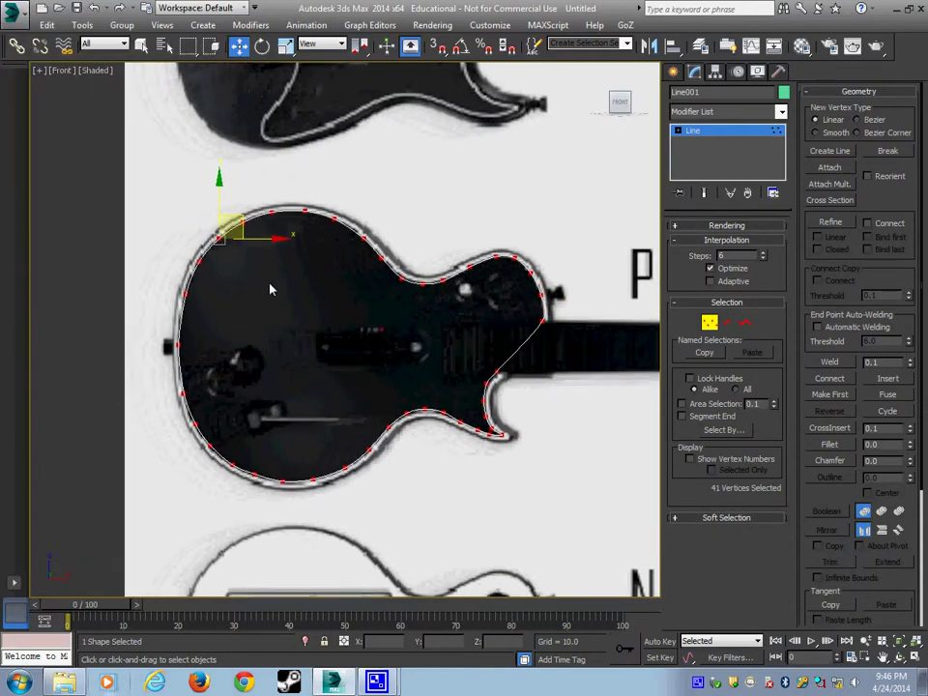
click(707, 320)
Clone the body outline along X as an instance named Line002, placed beside the reference plane at about X -302
scroll(657, 327, down, 2)
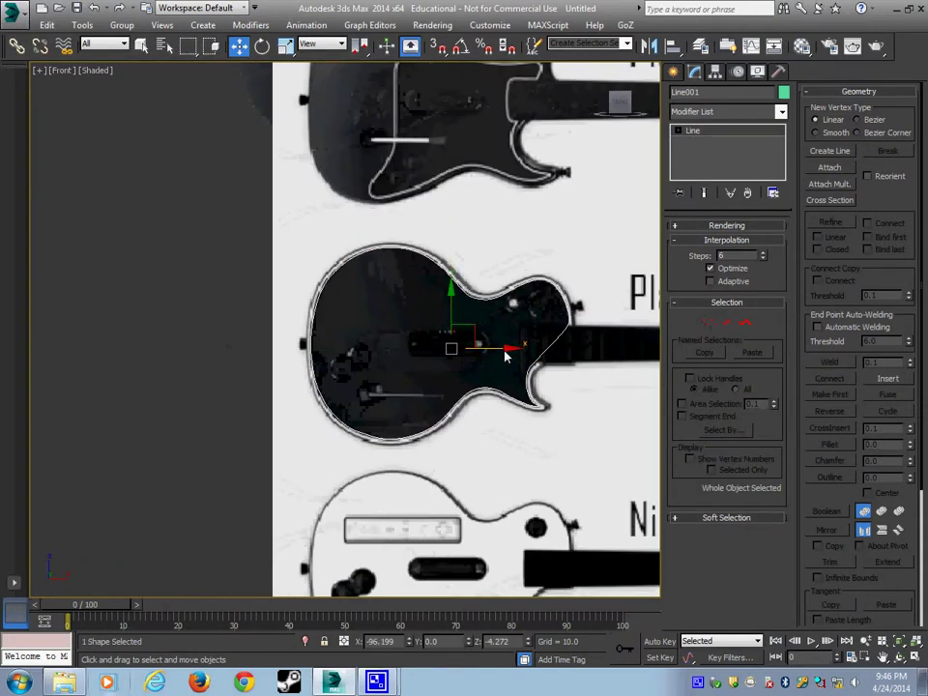
mouse_move(507, 357)
shift+mouse_down()
mouse_move(187, 346)
mouse_move(209, 356)
shift+mouse_up()
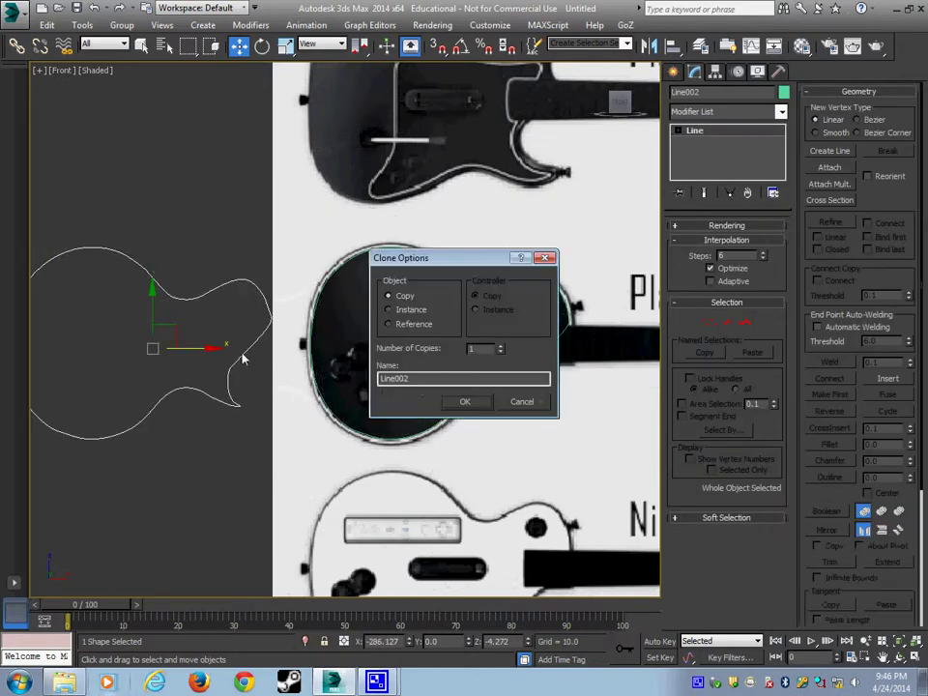
click(465, 401)
Change the cloned outline's vertex at the upper neck joint to Corner
scroll(326, 365, up, 4)
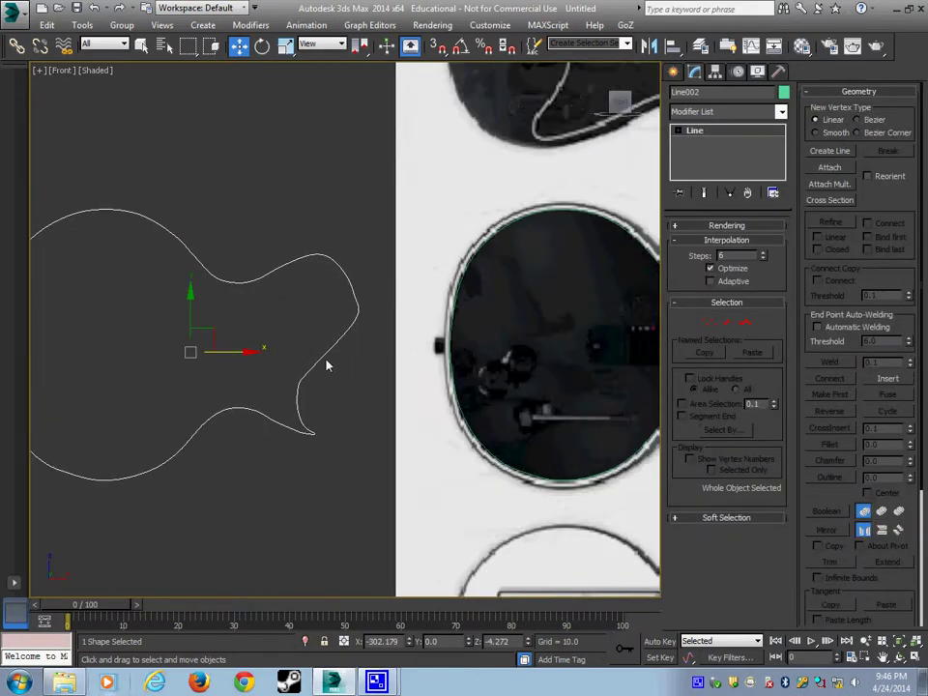
middle_drag(469, 354, 275, 357)
click(710, 322)
middle_drag(594, 338, 458, 347)
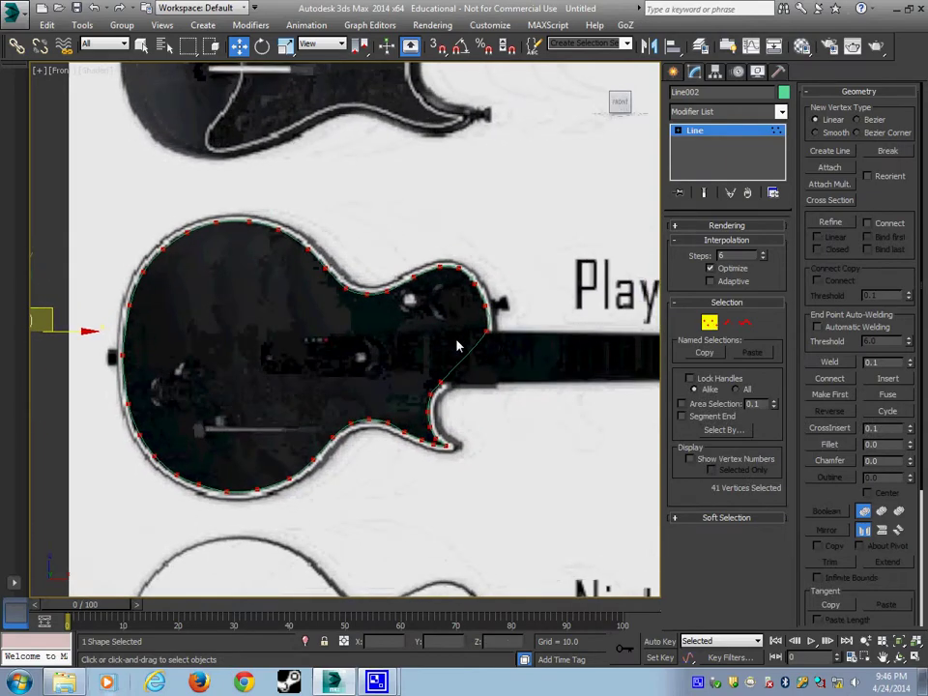
scroll(458, 345, up, 3)
scroll(339, 351, down, 4)
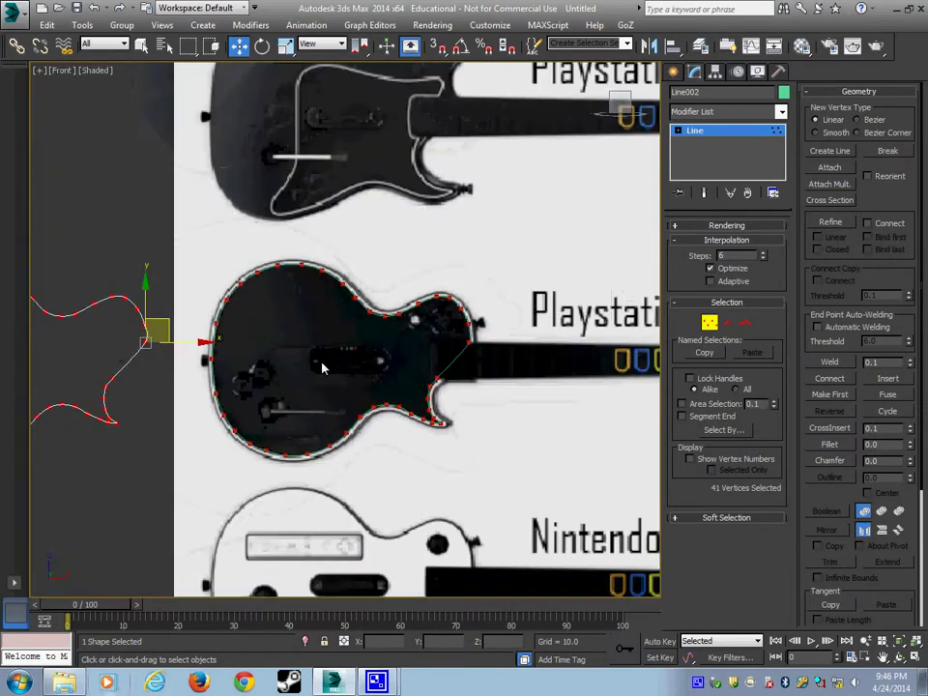
click(145, 341)
right_click(156, 352)
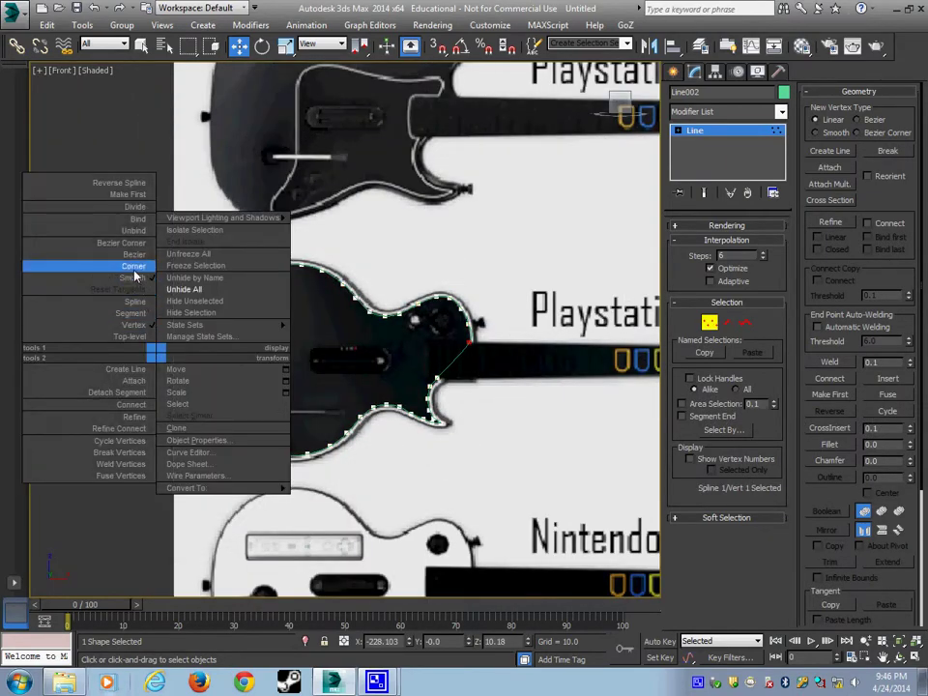
click(135, 277)
Adjust the positions of the two vertices at the peak of the cloned outline's upper horn, ending vertex editing
scroll(435, 382, up, 5)
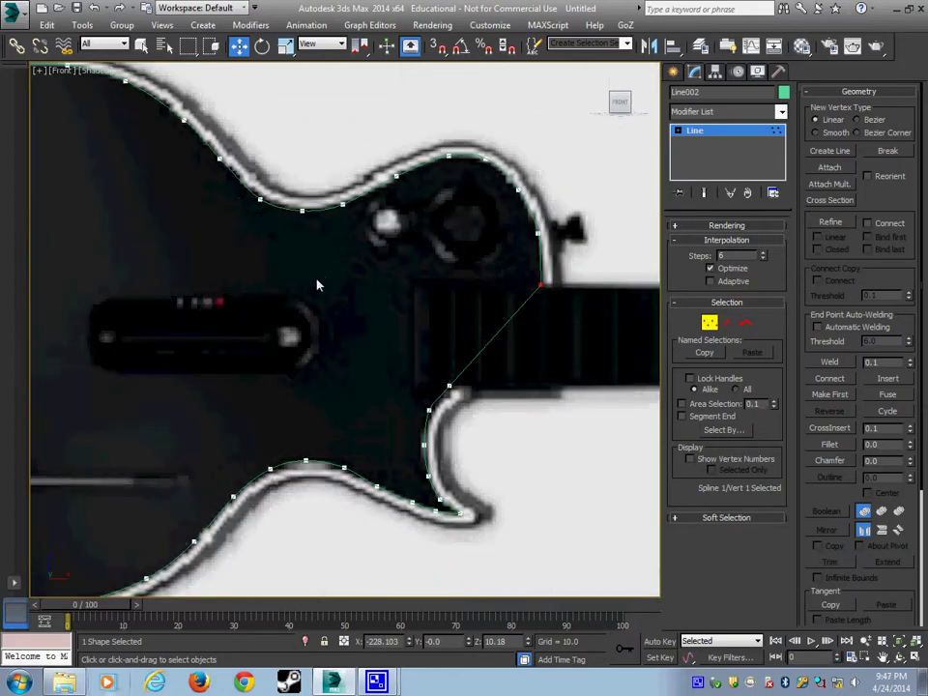
scroll(318, 285, down, 5)
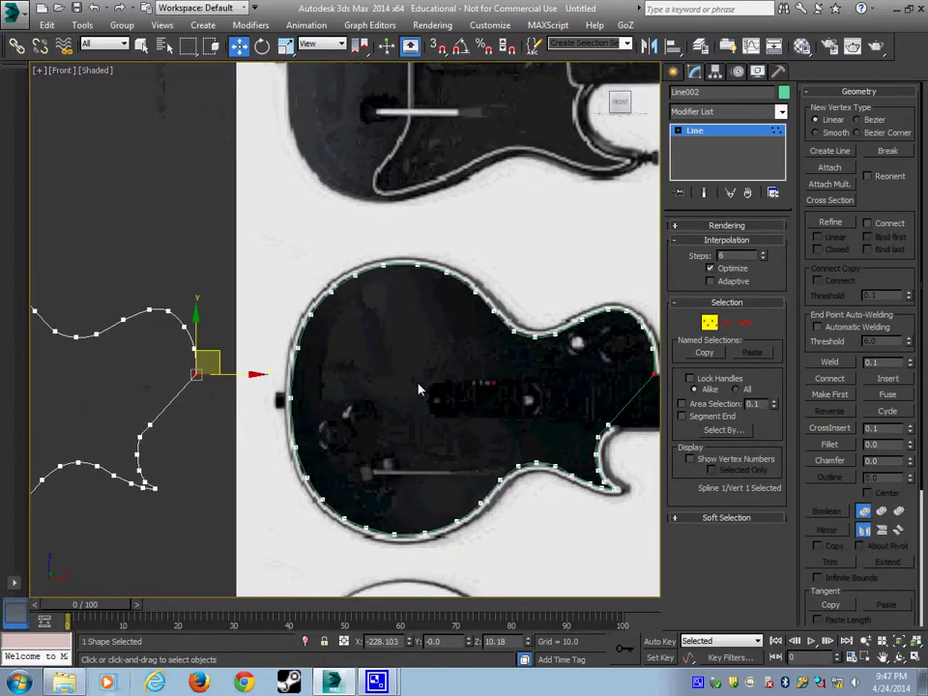
scroll(139, 347, up, 2)
middle_drag(287, 348, 148, 349)
scroll(147, 349, down, 2)
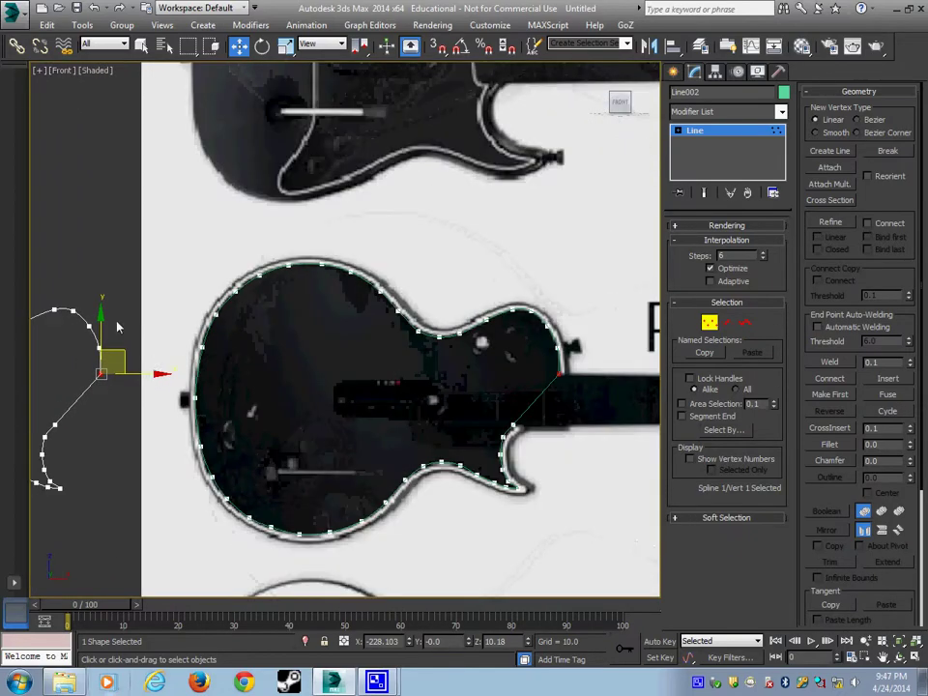
click(55, 309)
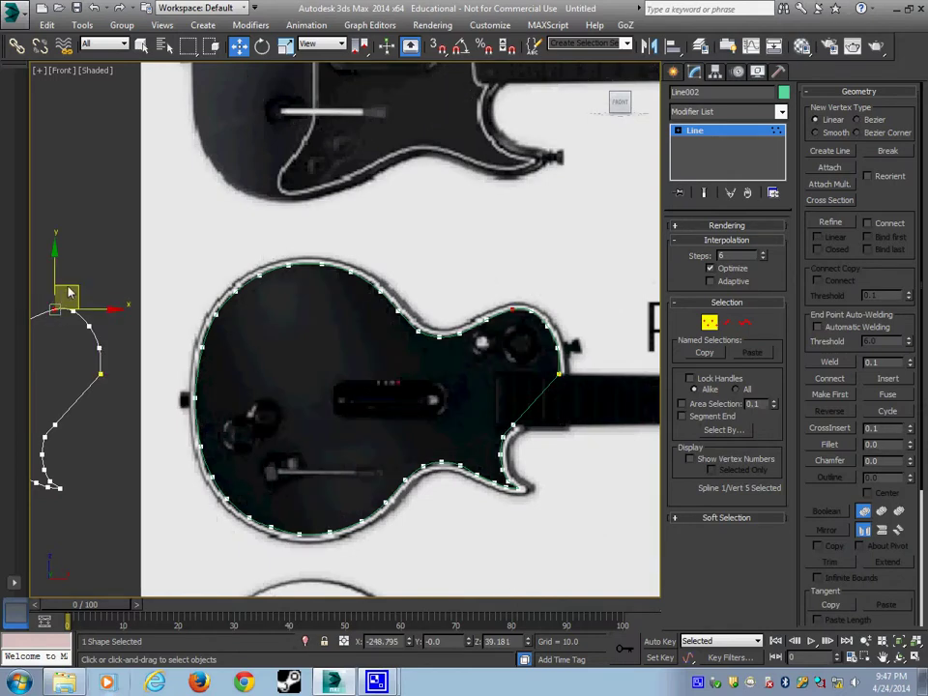
drag(62, 294, 97, 292)
click(72, 313)
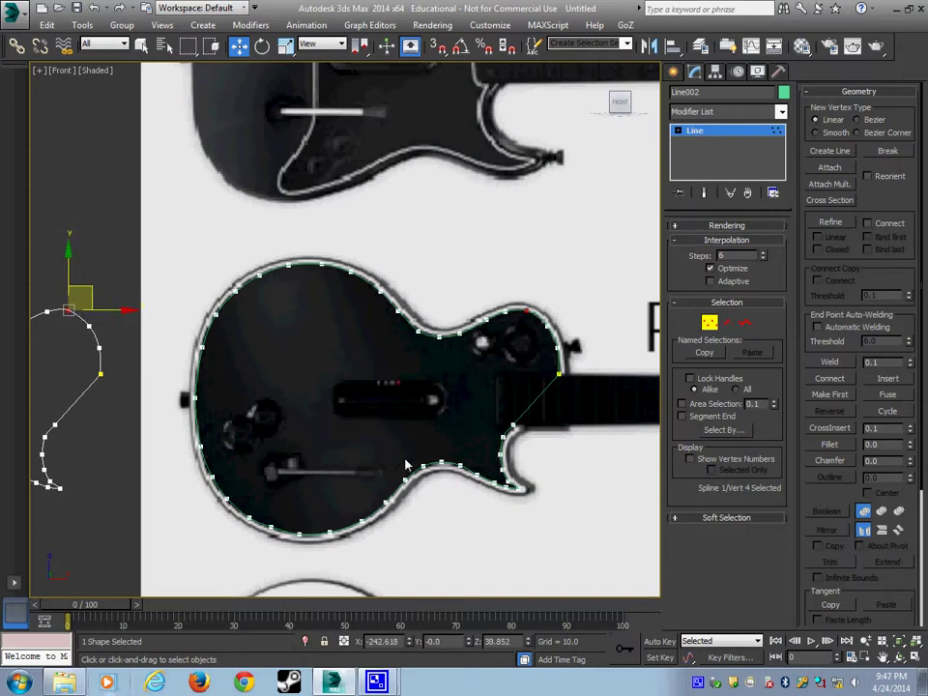
middle_drag(406, 466, 363, 450)
key(1)
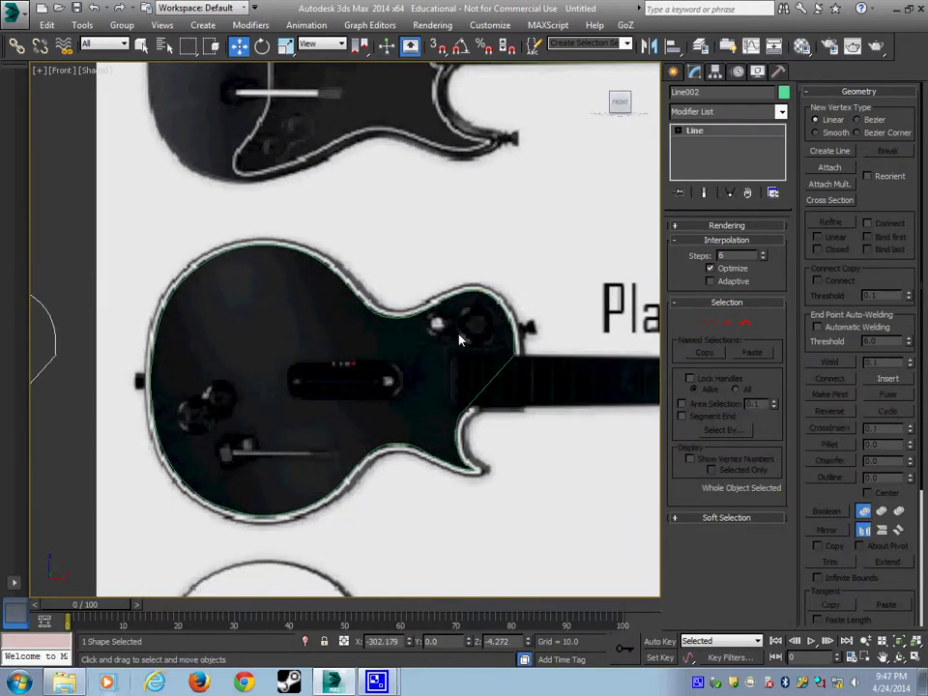
Outline the original body spline, Line001, by -3.0 to match the body's outer edge, and delete the inner spline
click(426, 320)
scroll(430, 338, up, 3)
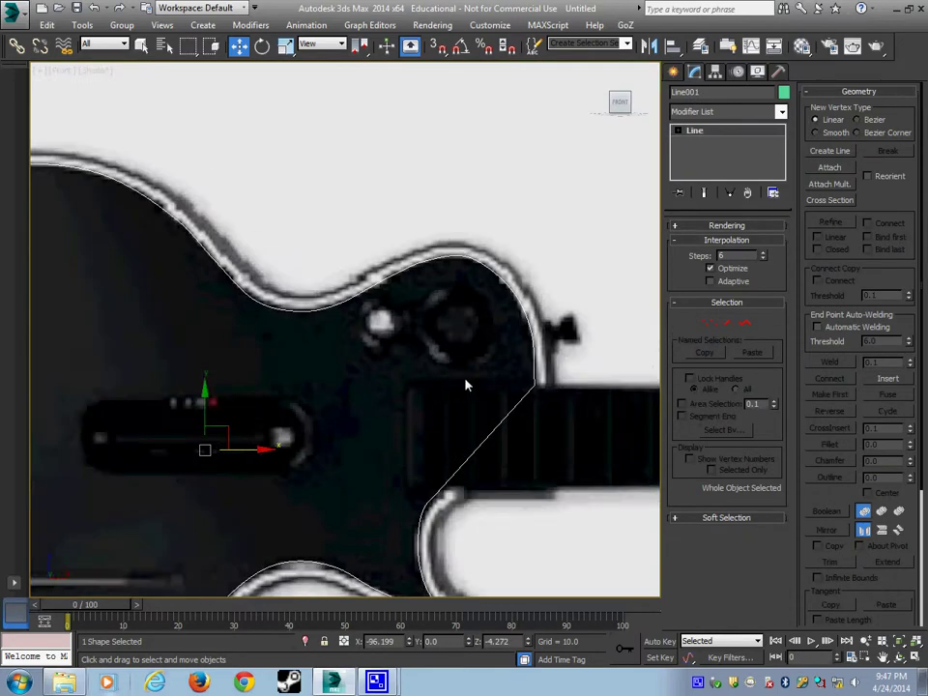
scroll(465, 386, down, 3)
scroll(428, 415, up, 4)
scroll(516, 291, down, 4)
scroll(404, 408, up, 2)
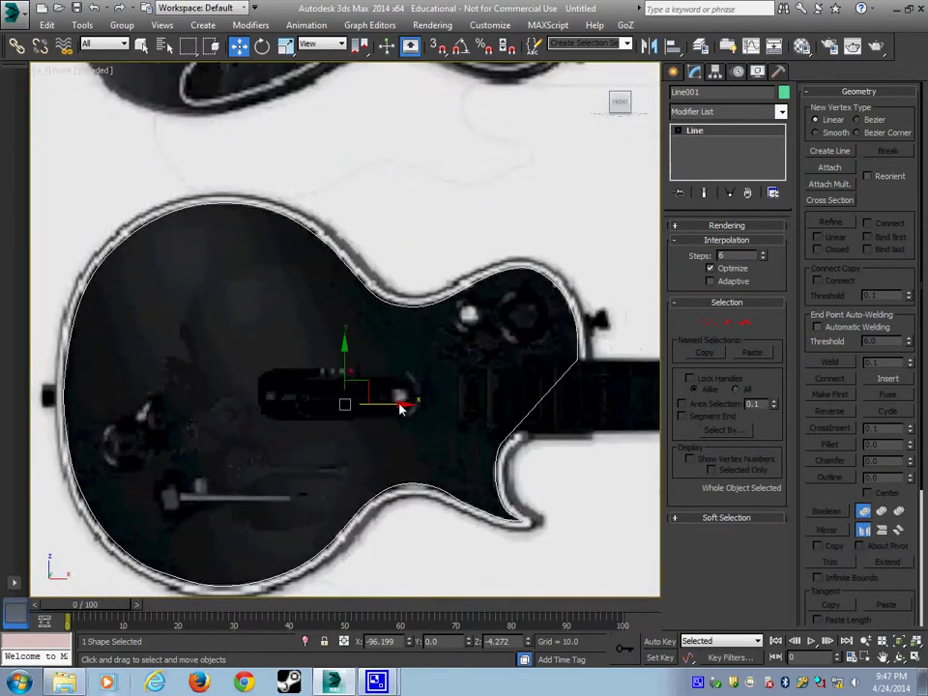
middle_drag(421, 408, 396, 412)
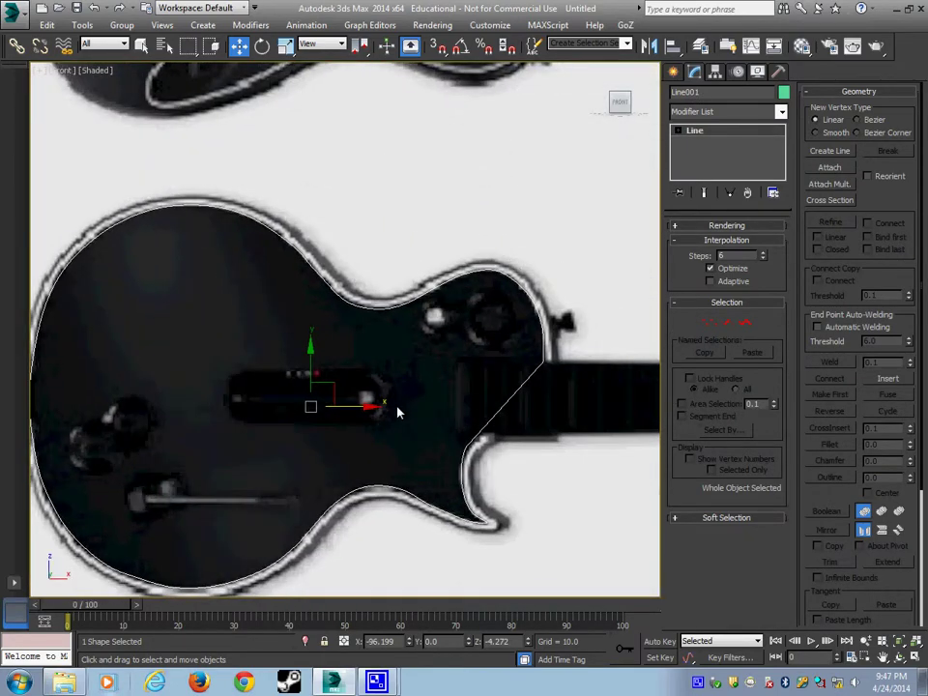
click(745, 324)
drag(438, 203, 497, 383)
middle_drag(530, 431, 538, 378)
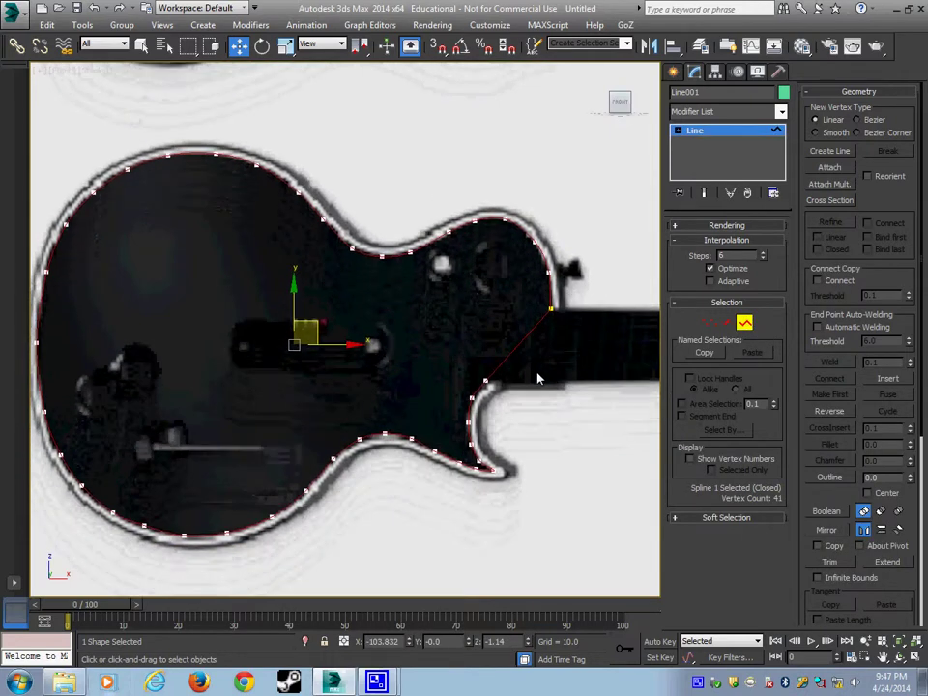
drag(913, 481, 914, 485)
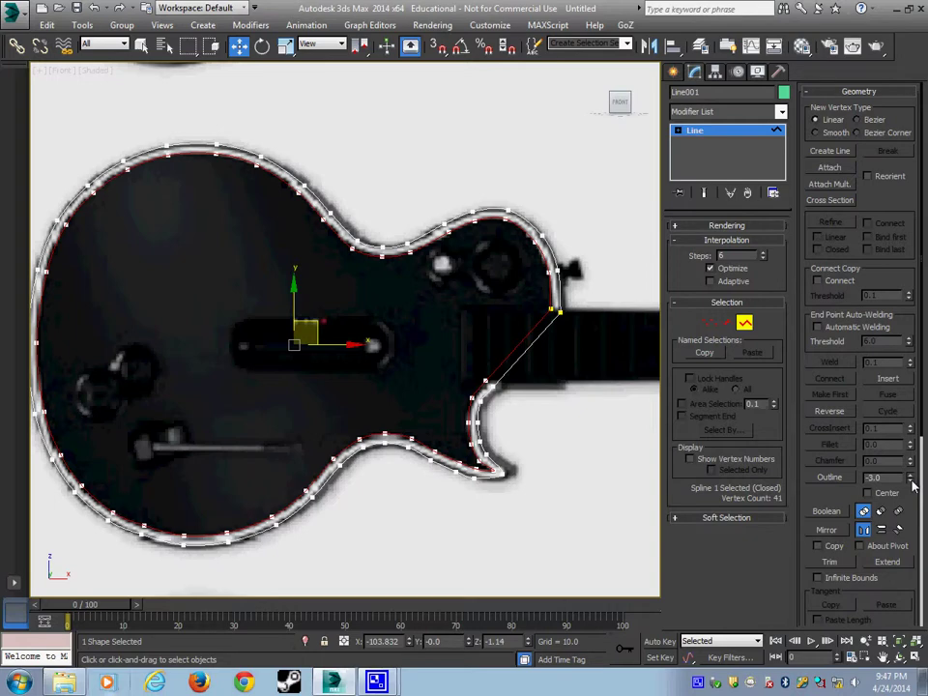
middle_drag(552, 361, 523, 379)
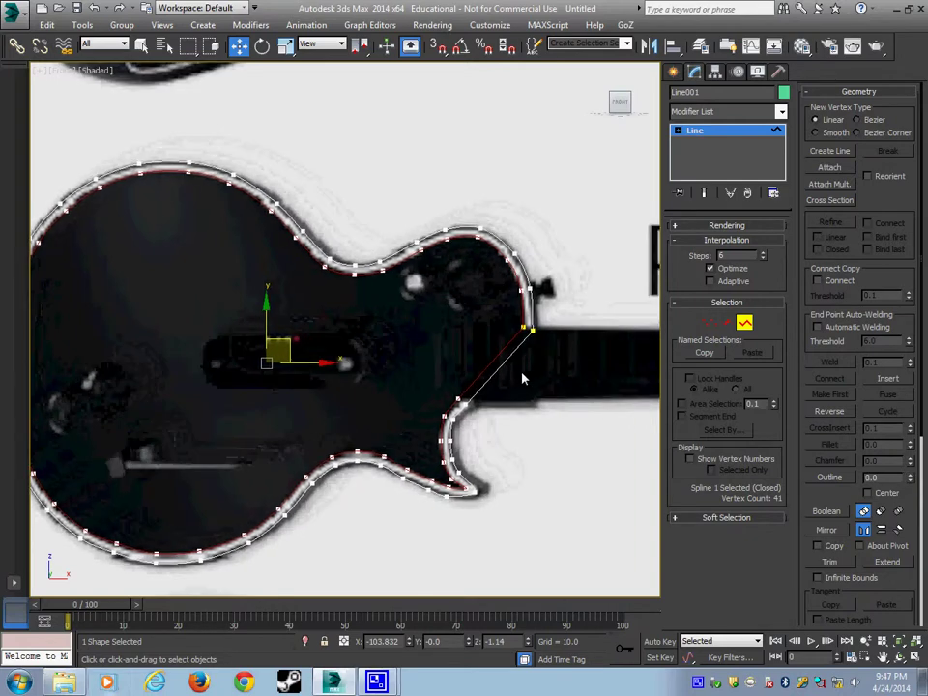
key(Delete)
Move the vertex on the underside of Line001's lower horn closer to the horn tip
scroll(506, 484, up, 3)
middle_drag(506, 485, 471, 403)
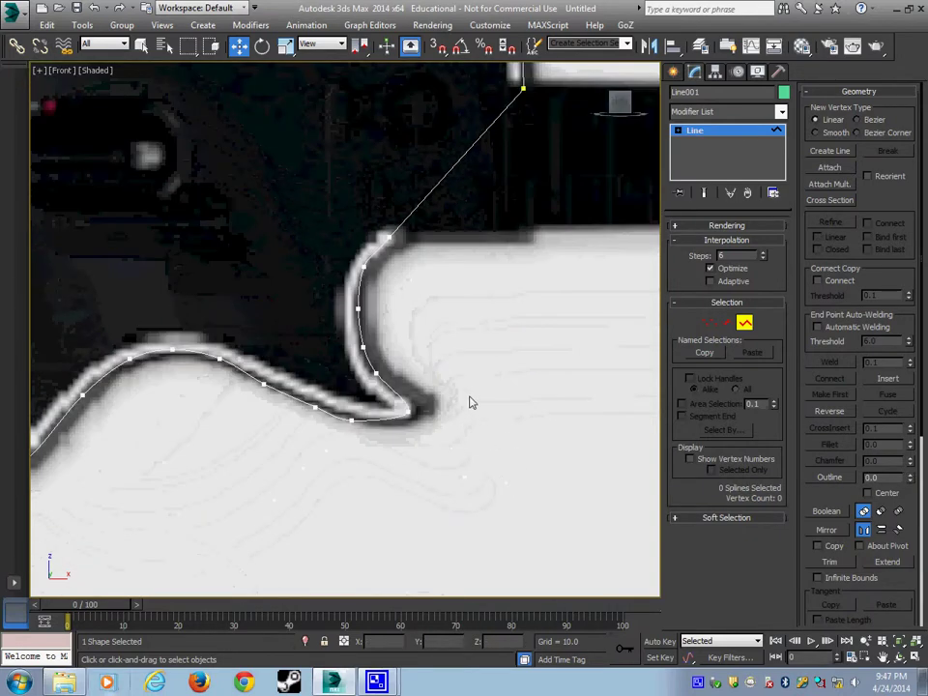
click(709, 322)
middle_drag(399, 380, 520, 340)
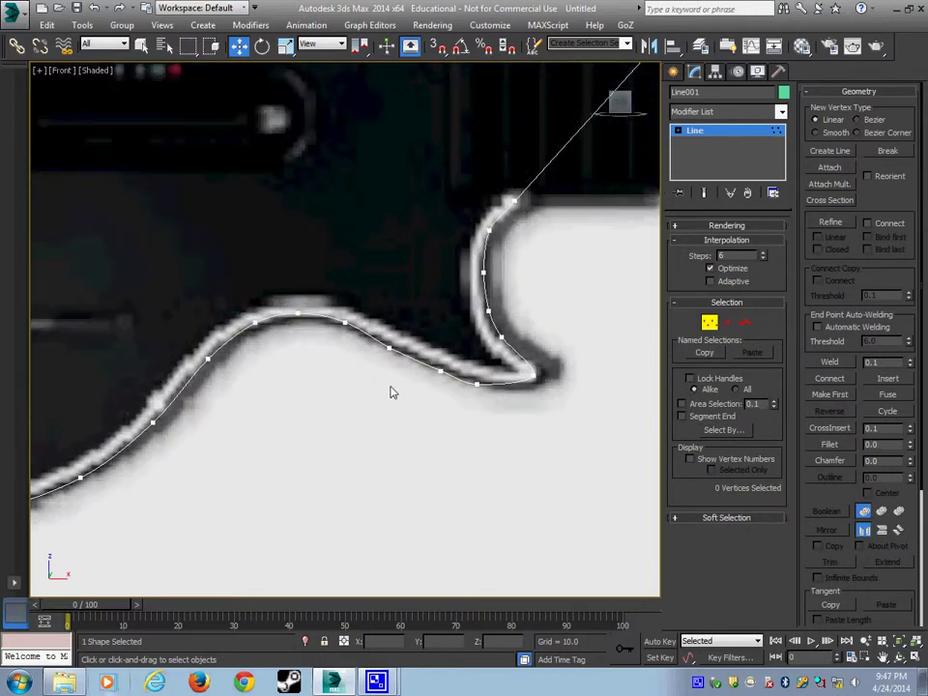
middle_drag(392, 390, 370, 390)
drag(439, 395, 497, 366)
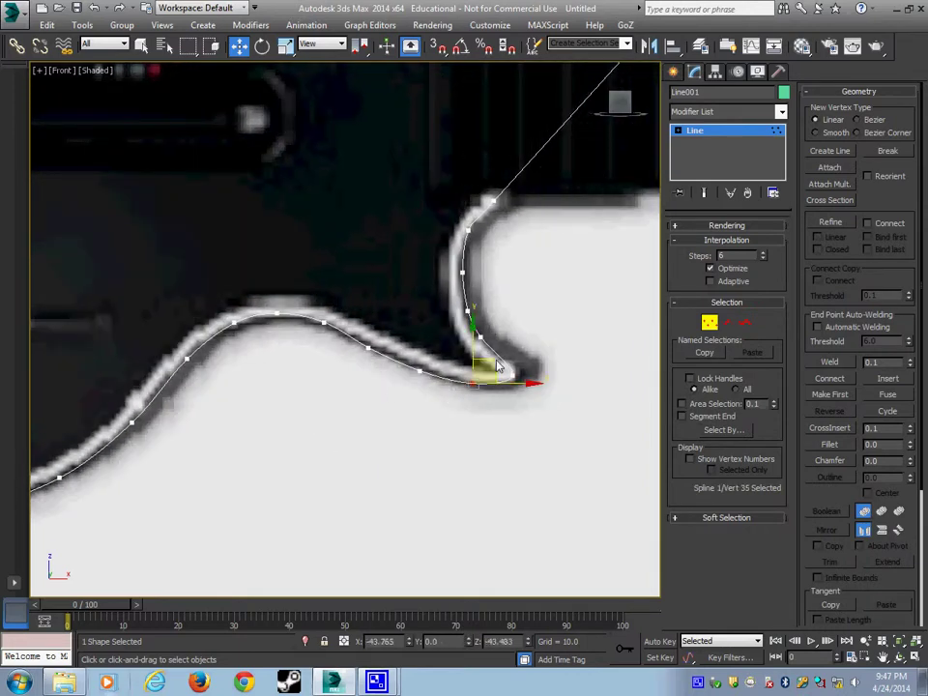
Remove one surplus vertex from the lower horn's inner curve and one from its underside, repositioning the remaining inner-curve vertices along the body edge
click(465, 313)
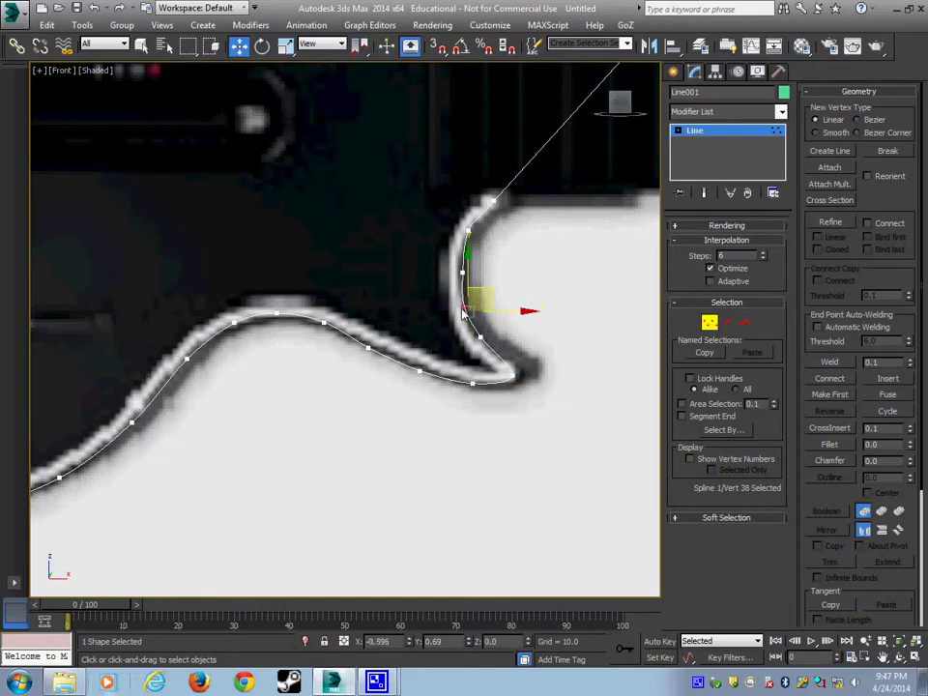
click(539, 261)
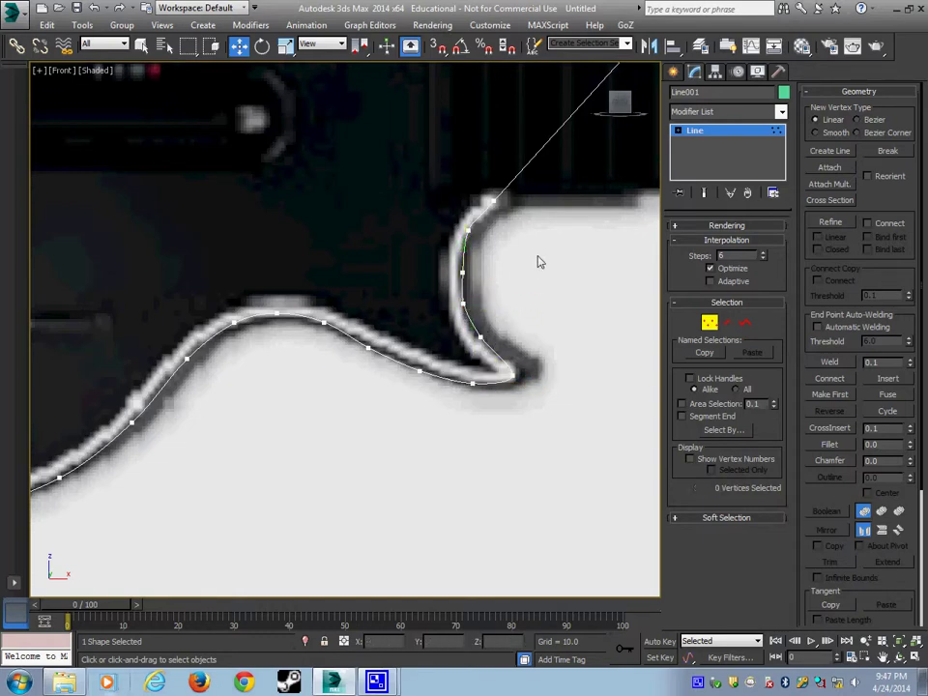
click(463, 272)
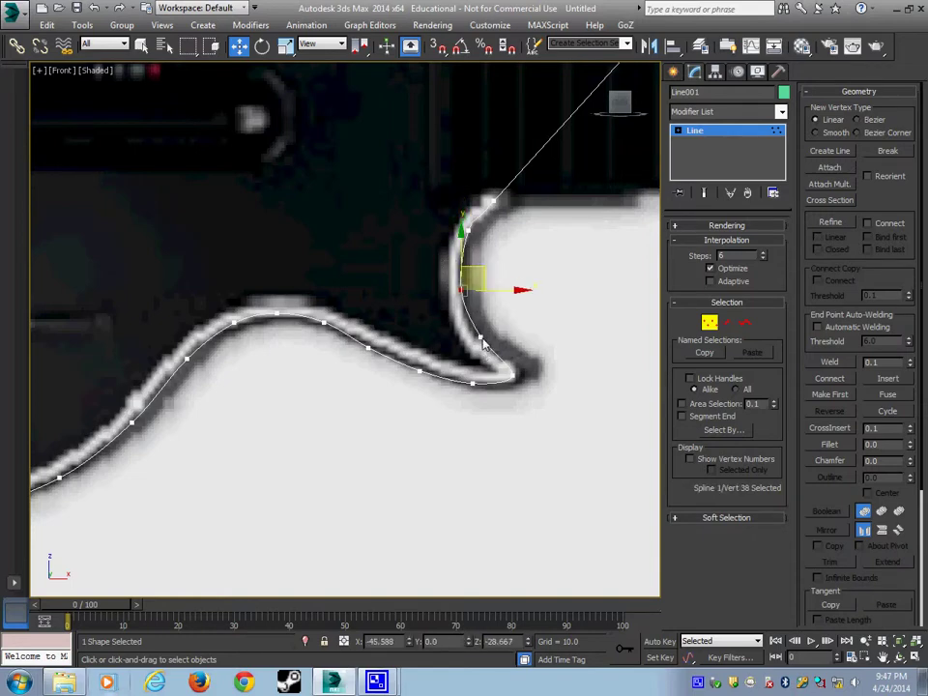
click(387, 336)
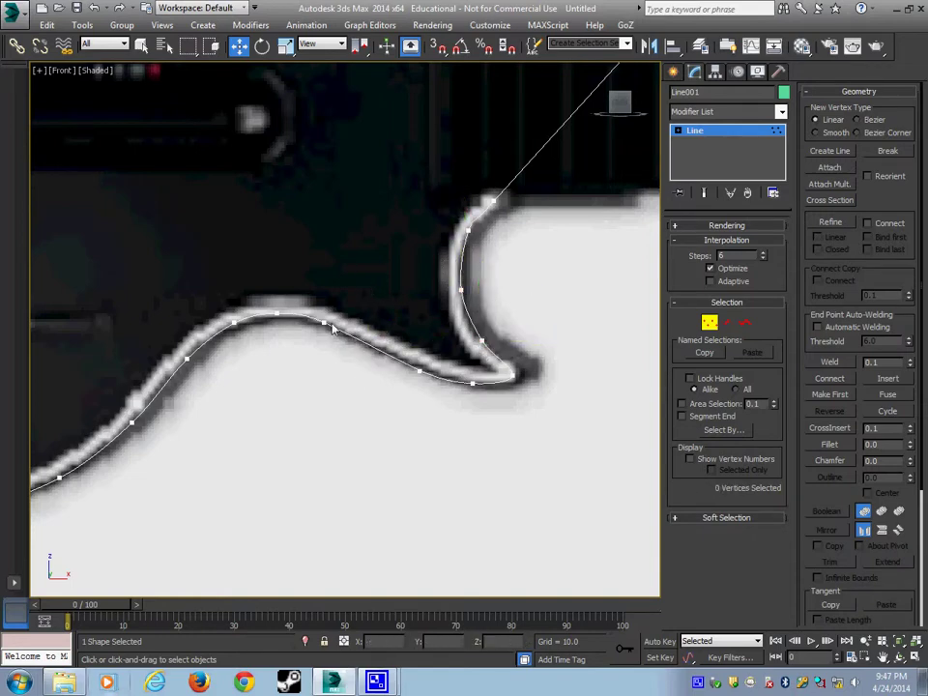
Respace Line001's vertices between the lower waist curve and the lower horn's underside to keep the outline smooth, ending vertex editing
click(419, 371)
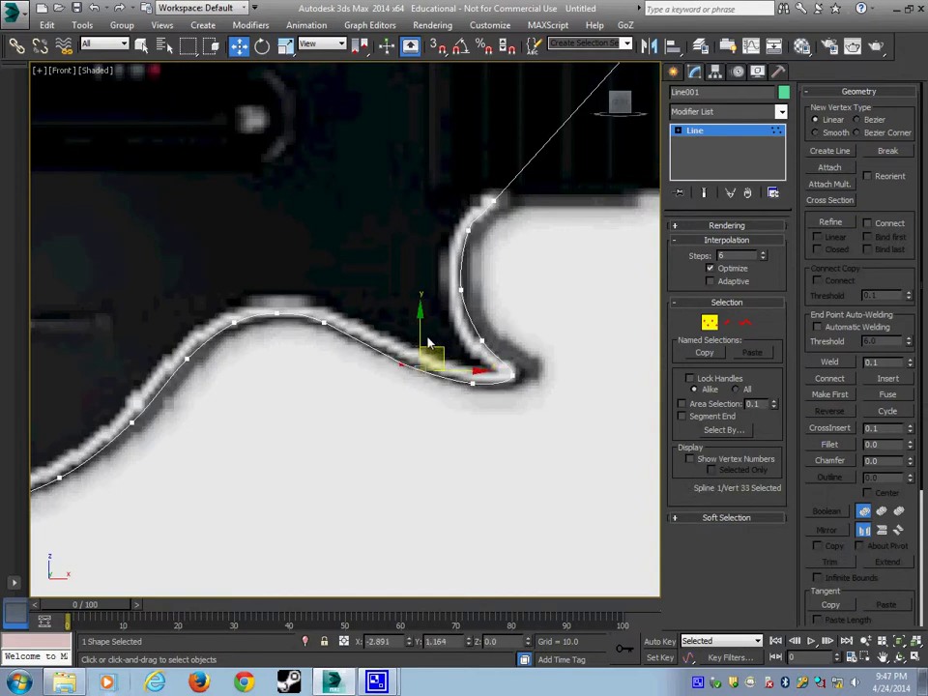
drag(429, 358, 410, 349)
click(324, 322)
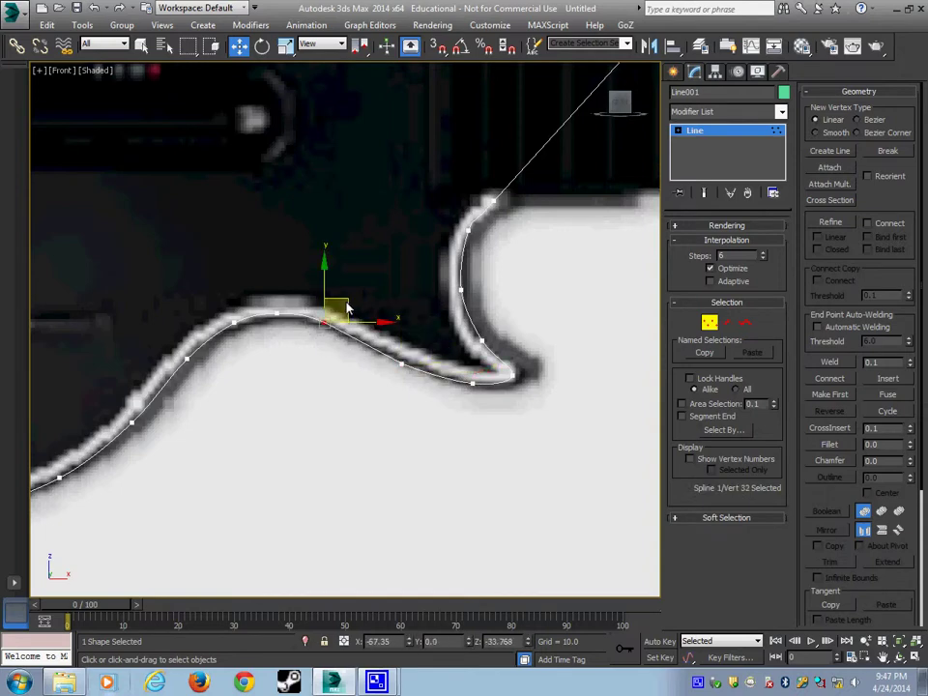
click(276, 314)
drag(300, 296, 311, 296)
click(314, 375)
scroll(320, 374, down, 5)
scroll(322, 375, up, 5)
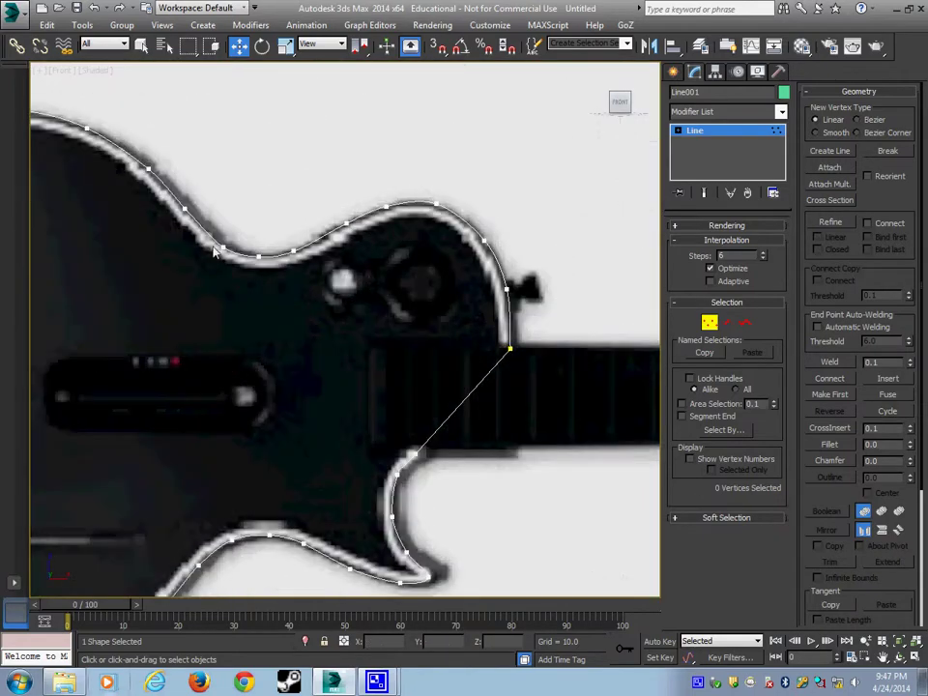
middle_drag(465, 358, 586, 307)
click(712, 324)
scroll(495, 377, down, 4)
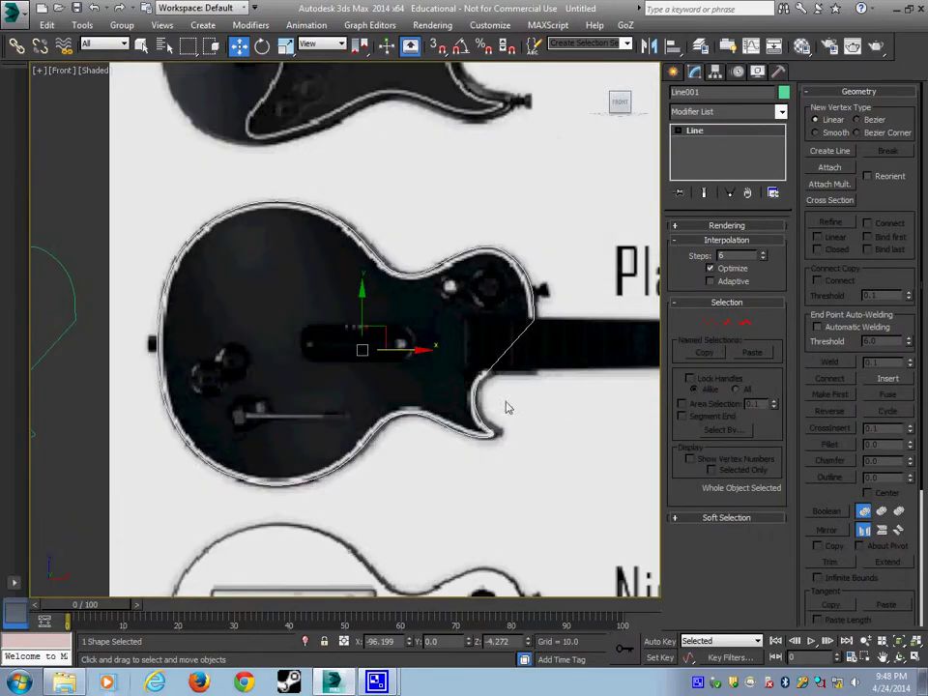
In the perspective view, add an Extrude modifier to Line001 with an amount of 20
key(alt+w)
middle_drag(489, 502, 548, 470)
key(alt+w)
scroll(439, 468, up, 4)
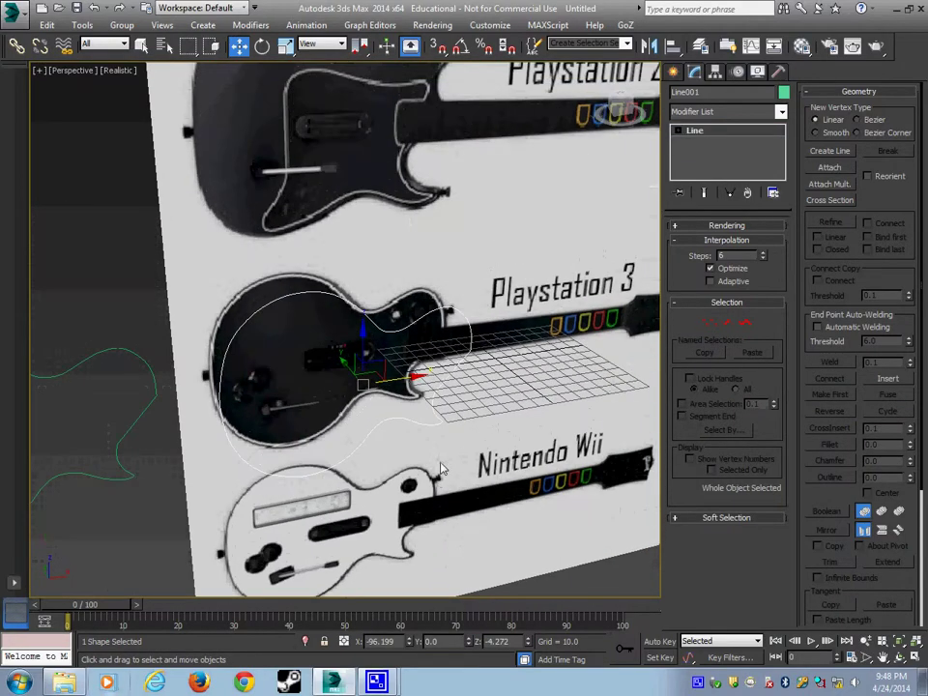
click(710, 112)
scroll(715, 193, down, 5)
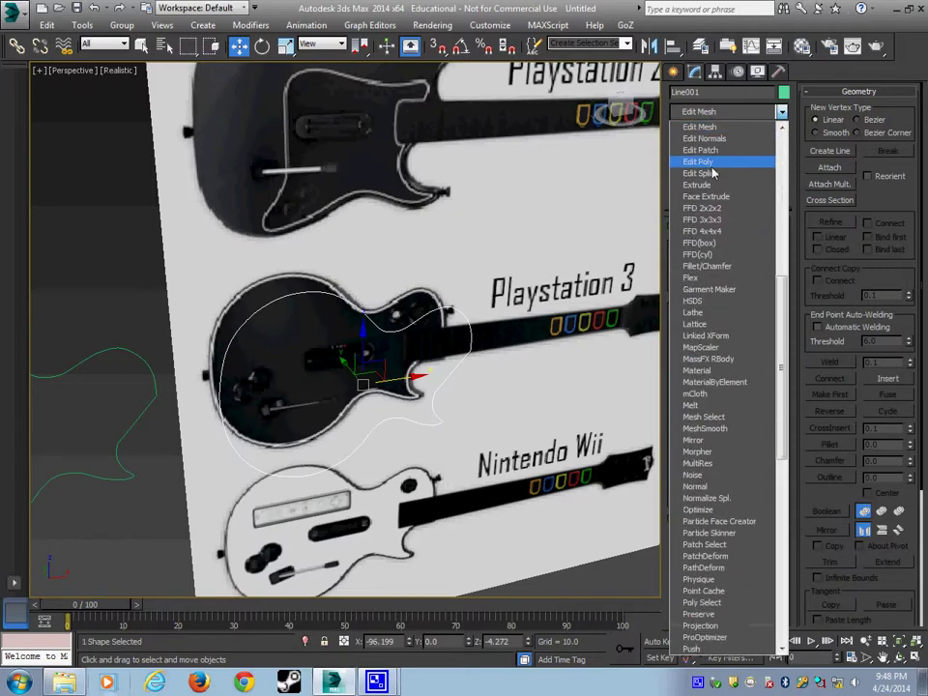
click(716, 184)
scroll(534, 354, up, 3)
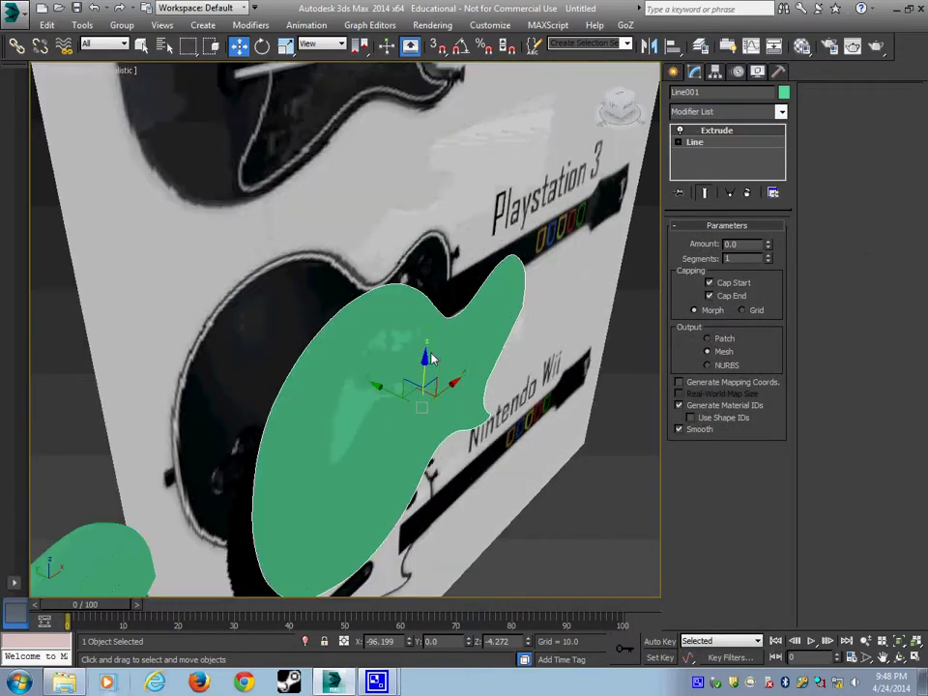
text(20)
key(Return)
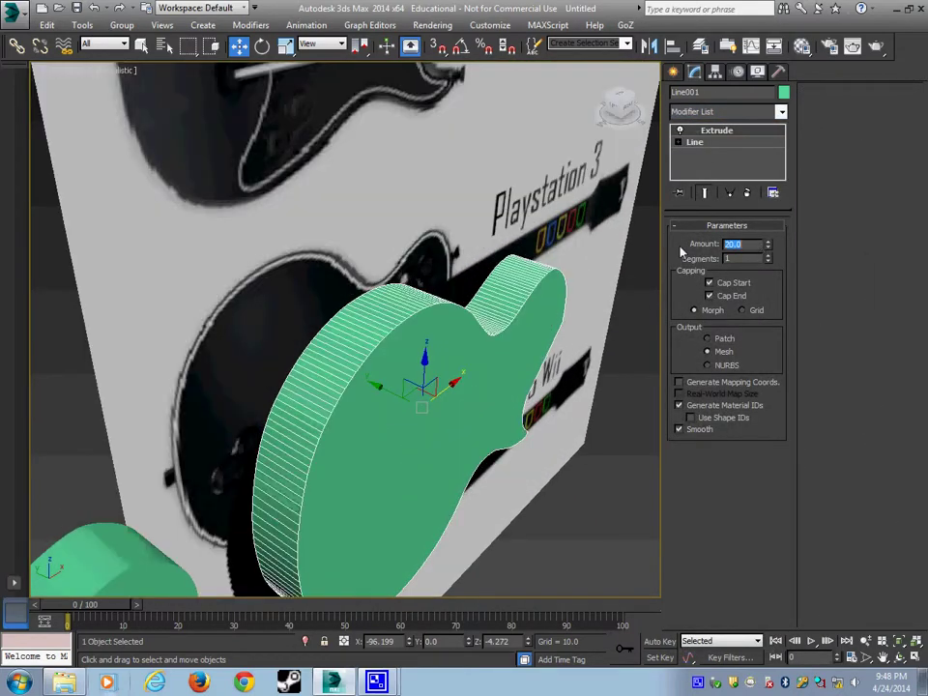
Return to Line001's base Line level with the extruded end result shown, and lower its interpolation steps to 1
alt+middle_drag(508, 328, 529, 351)
click(711, 145)
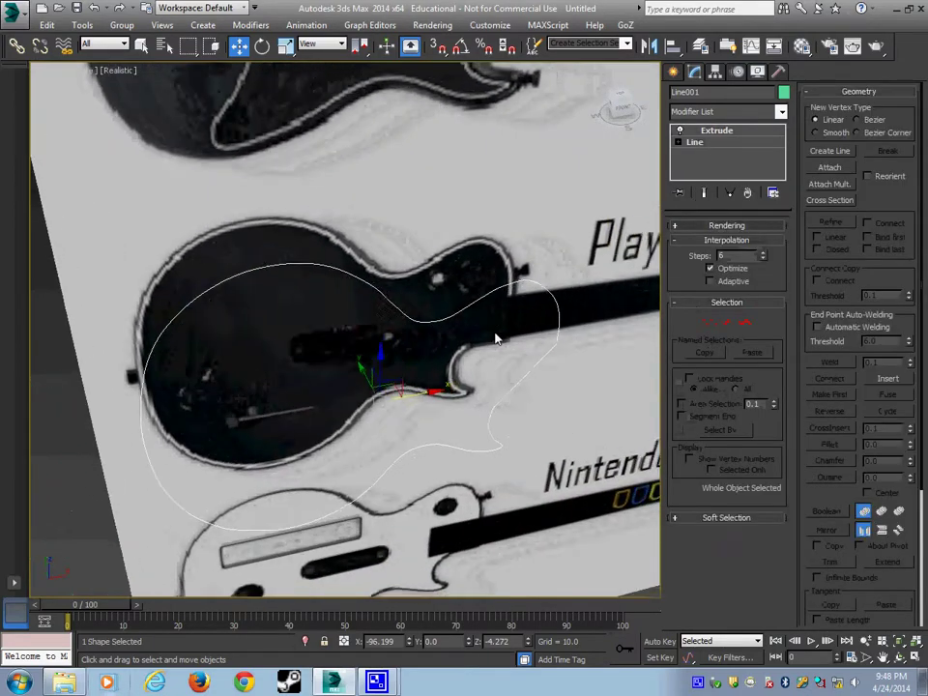
click(704, 193)
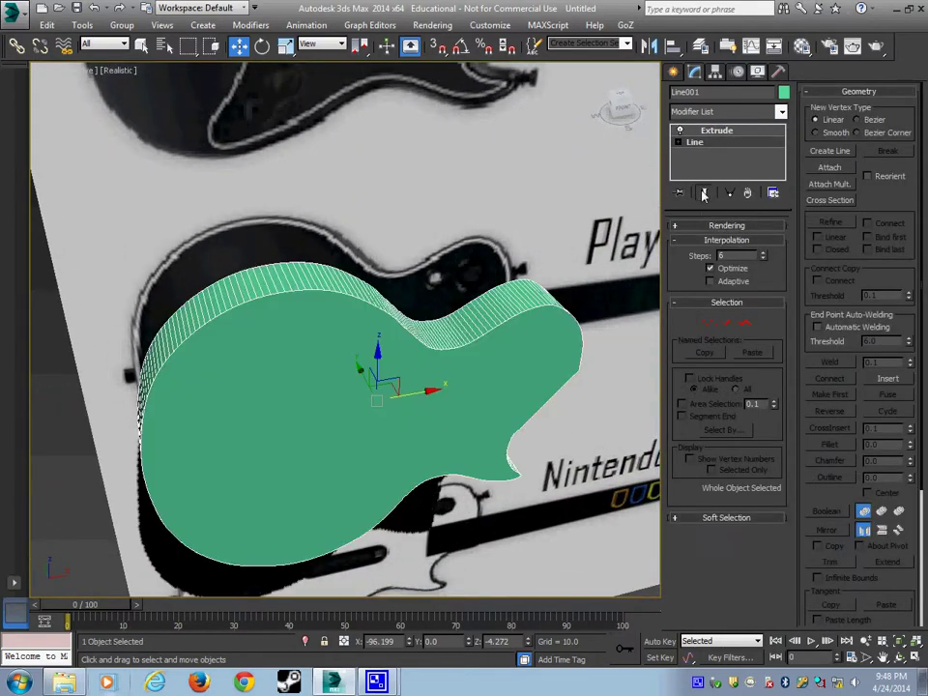
click(763, 261)
click(763, 261)
click(763, 262)
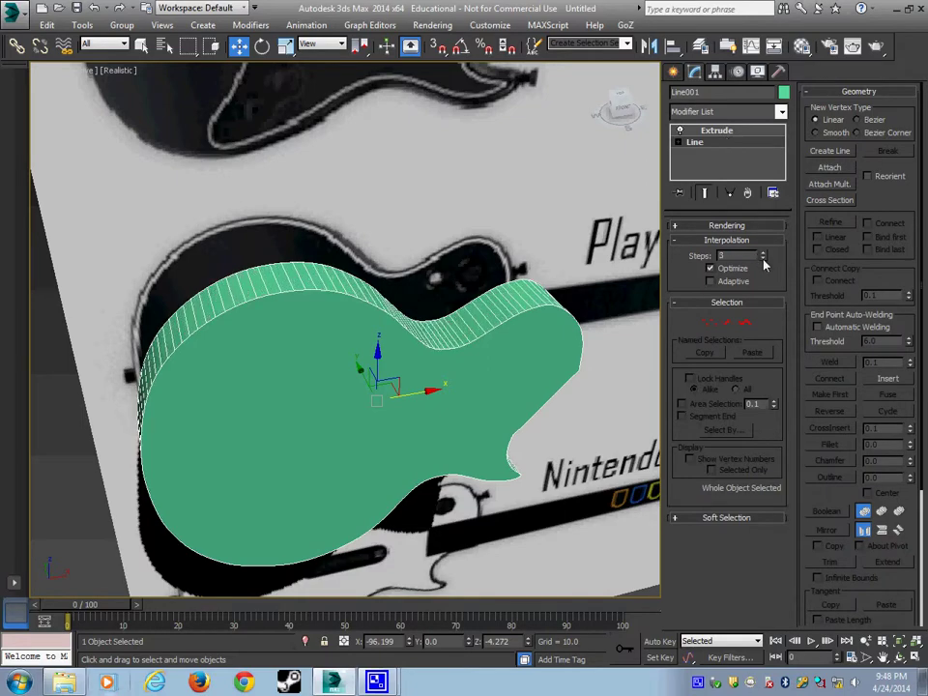
click(763, 261)
click(763, 261)
Inspect the segmentation of the extruded body's sides and set the line's interpolation steps to 2
alt+middle_drag(588, 332, 510, 257)
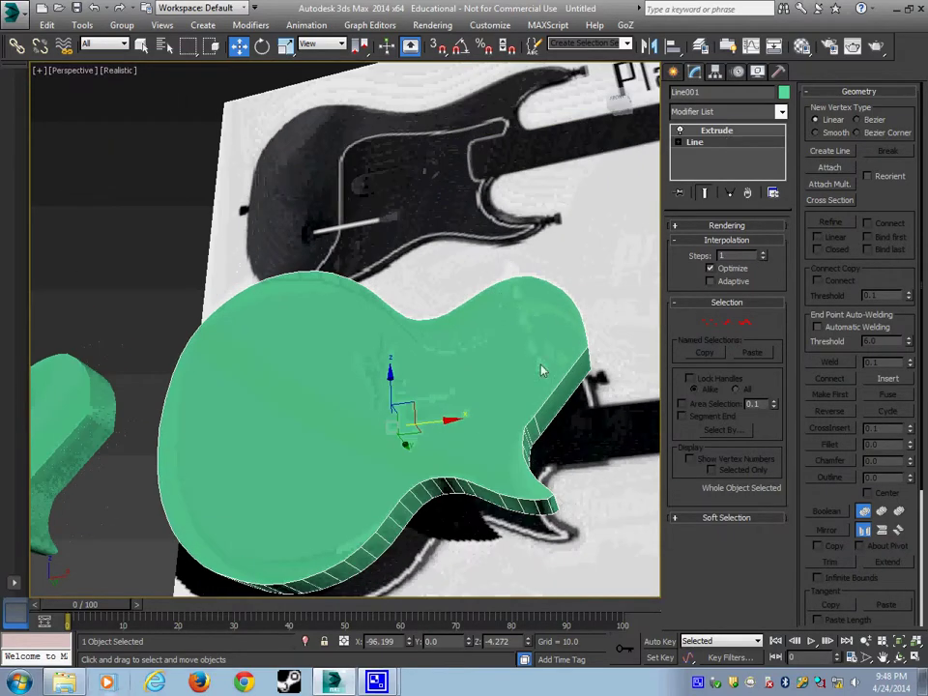
middle_drag(540, 365, 487, 332)
scroll(487, 332, up, 5)
scroll(487, 335, down, 5)
scroll(476, 352, up, 3)
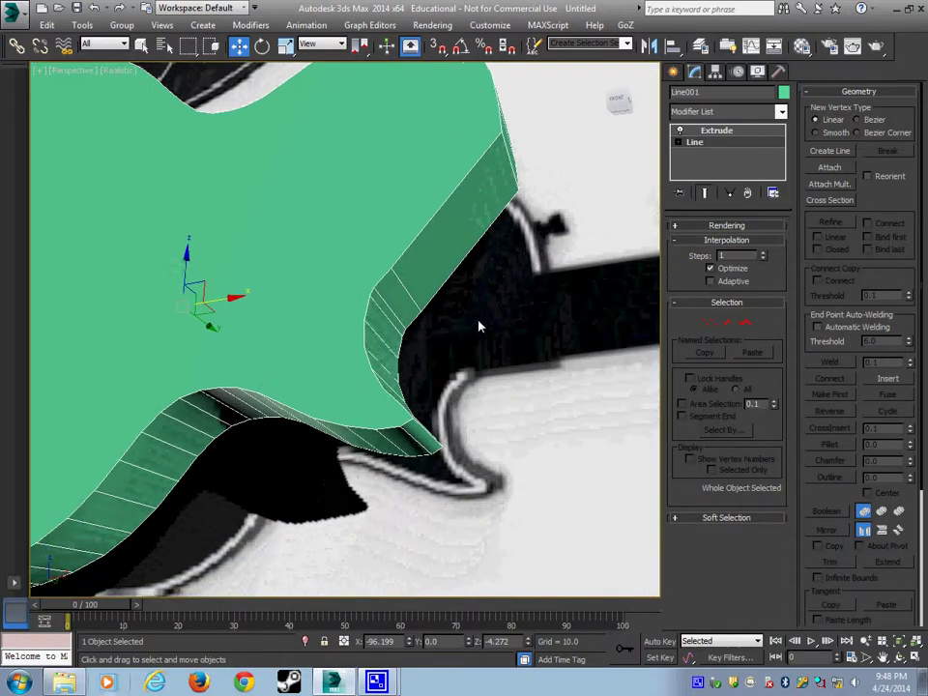
click(763, 253)
mouse_move(555, 389)
alt+middle_down()
mouse_move(548, 370)
mouse_move(543, 380)
alt+middle_up()
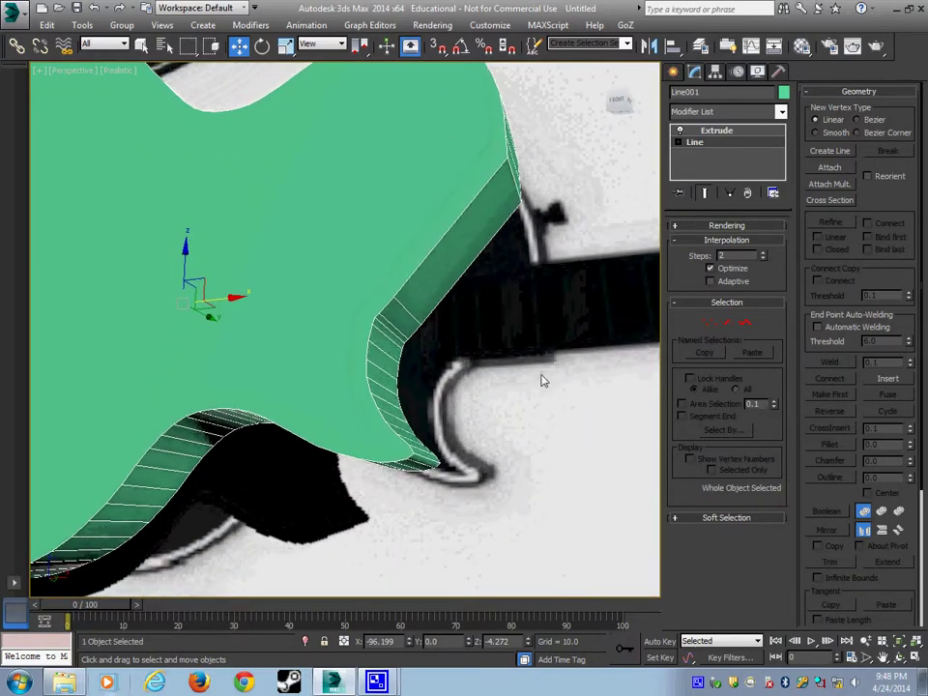
scroll(543, 380, down, 5)
alt+middle_drag(455, 393, 622, 257)
scroll(507, 447, up, 5)
Add an Edit Poly modifier above Extrude and select the guitar body's large front polygon
click(718, 131)
click(729, 113)
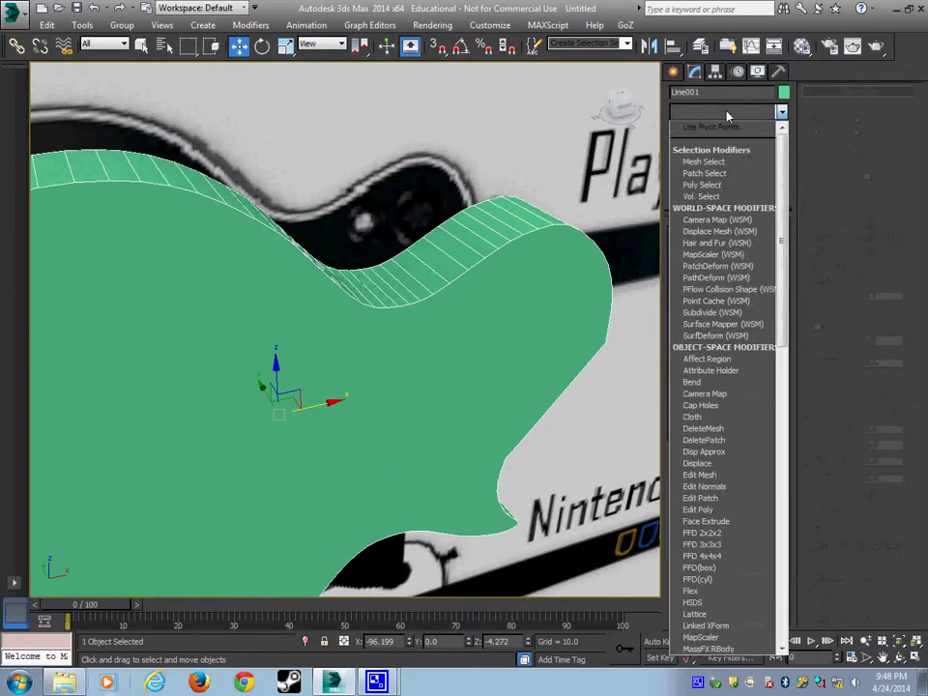
scroll(723, 149, down, 10)
click(724, 160)
key(4)
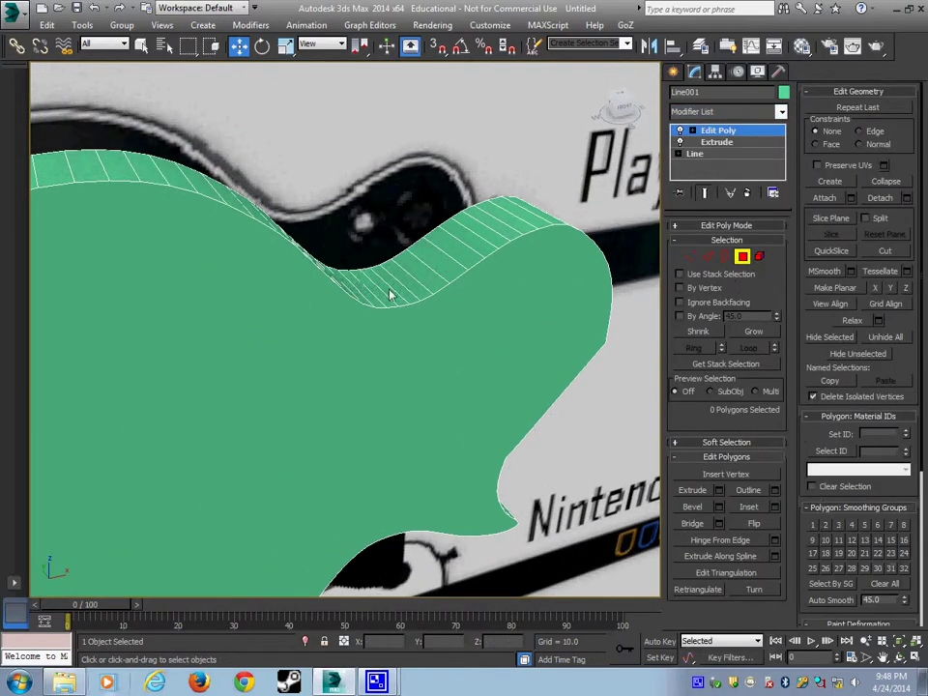
alt+middle_drag(390, 294, 456, 335)
click(456, 336)
scroll(423, 332, up, 5)
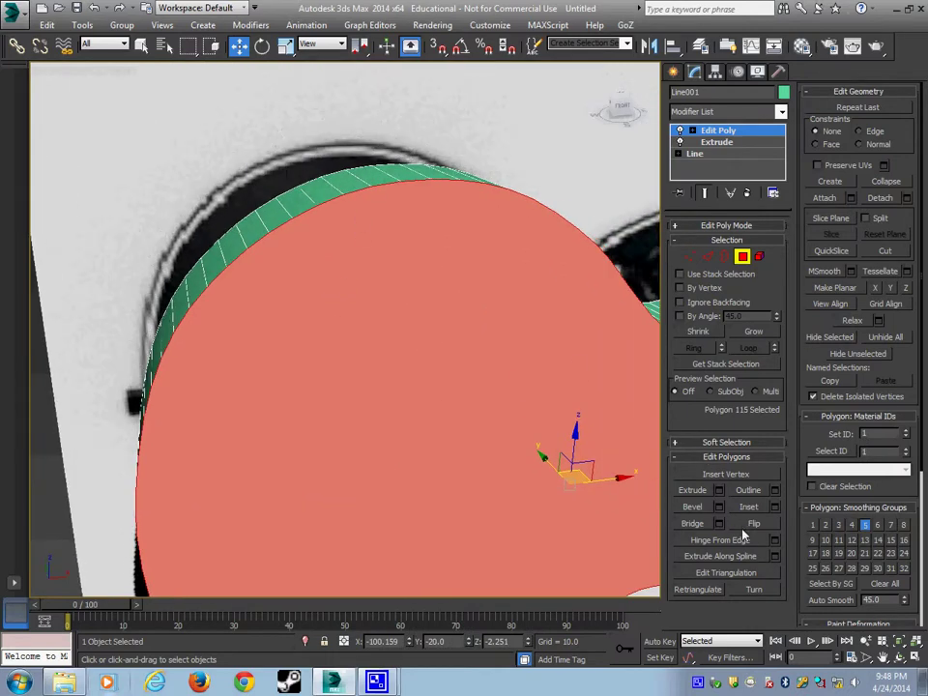
click(719, 506)
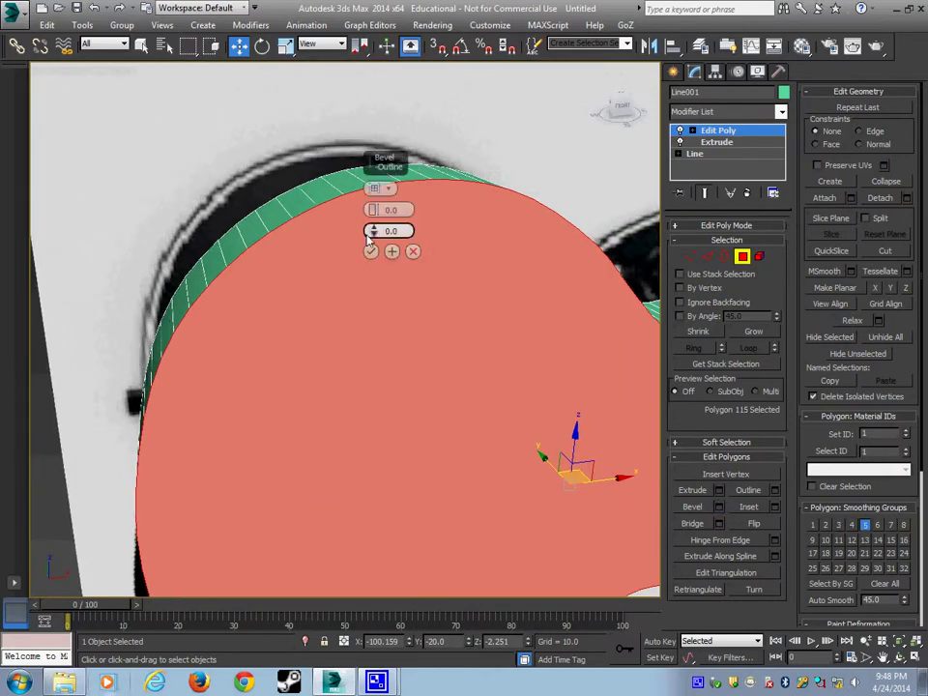
drag(372, 230, 525, 234)
text(1)
key(Return)
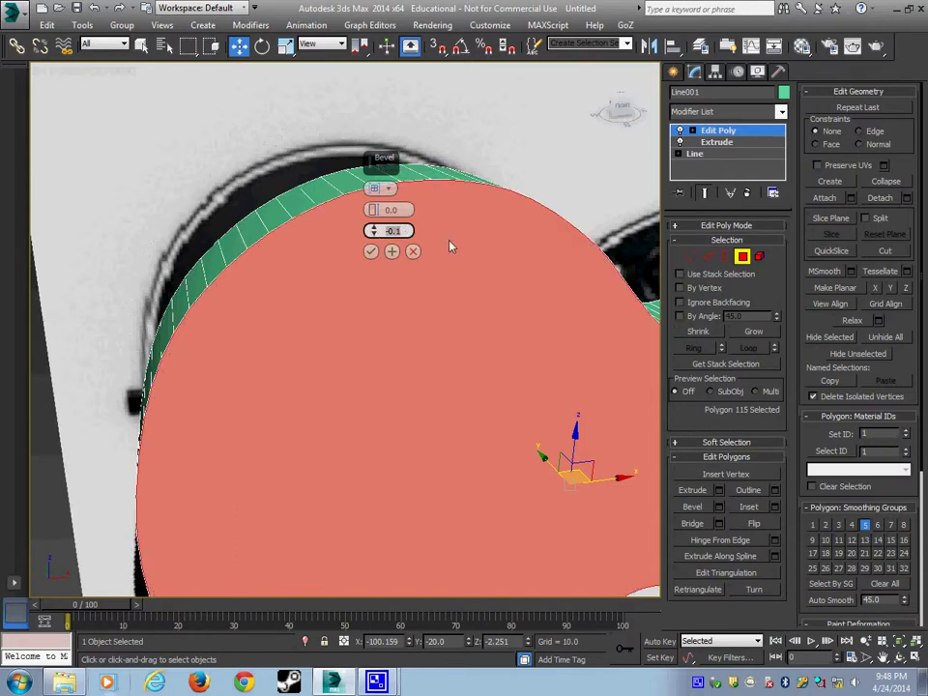
middle_drag(481, 292, 490, 322)
click(414, 254)
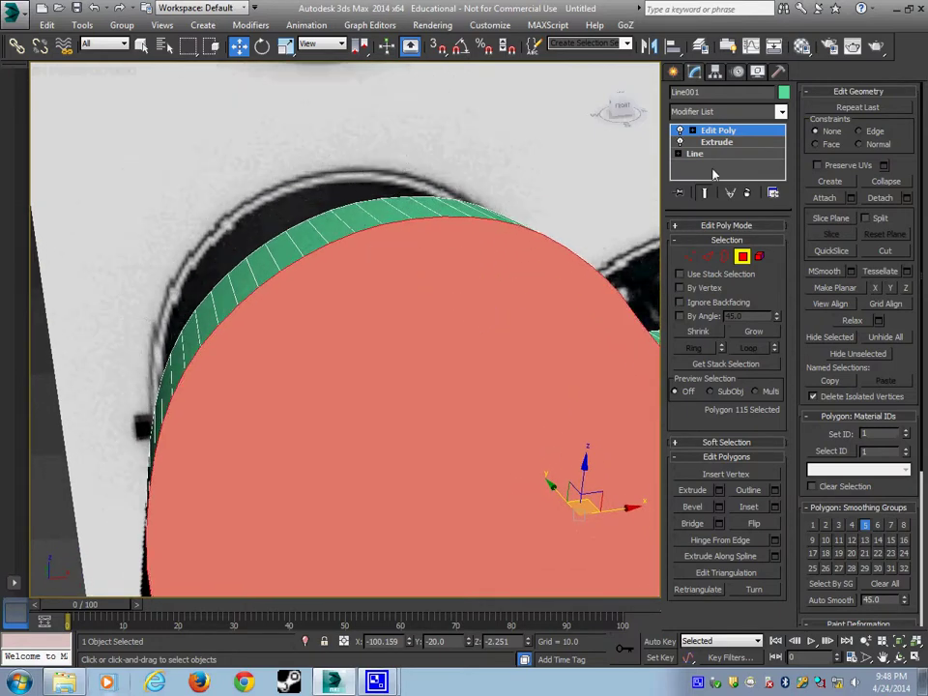
Bevel the front polygon with a height of 0 and an outline of -1.0, applying it and continuing with another bevel
click(719, 507)
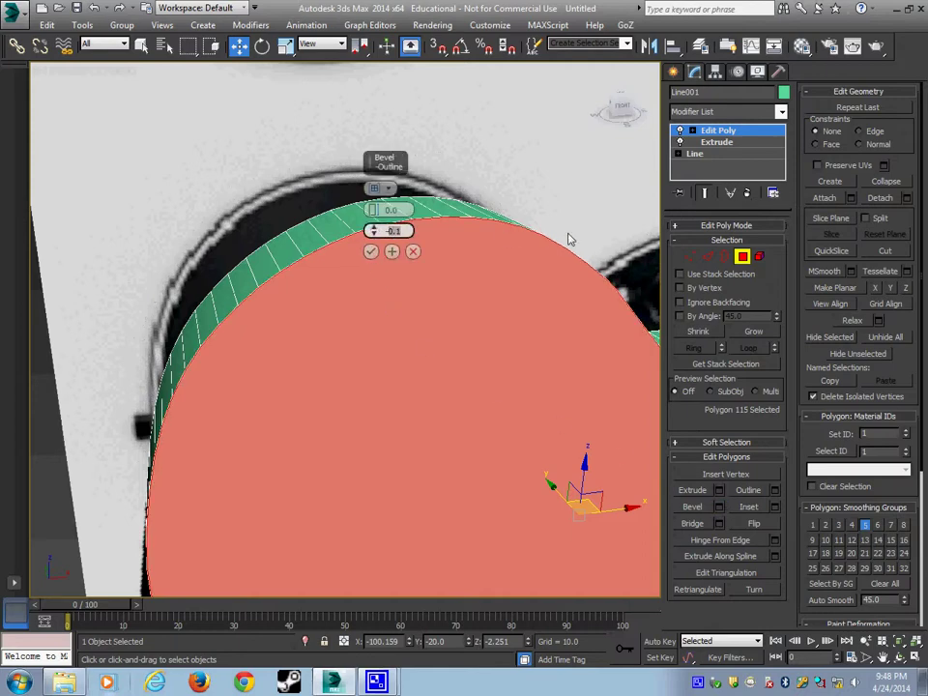
text(-1)
key(Return)
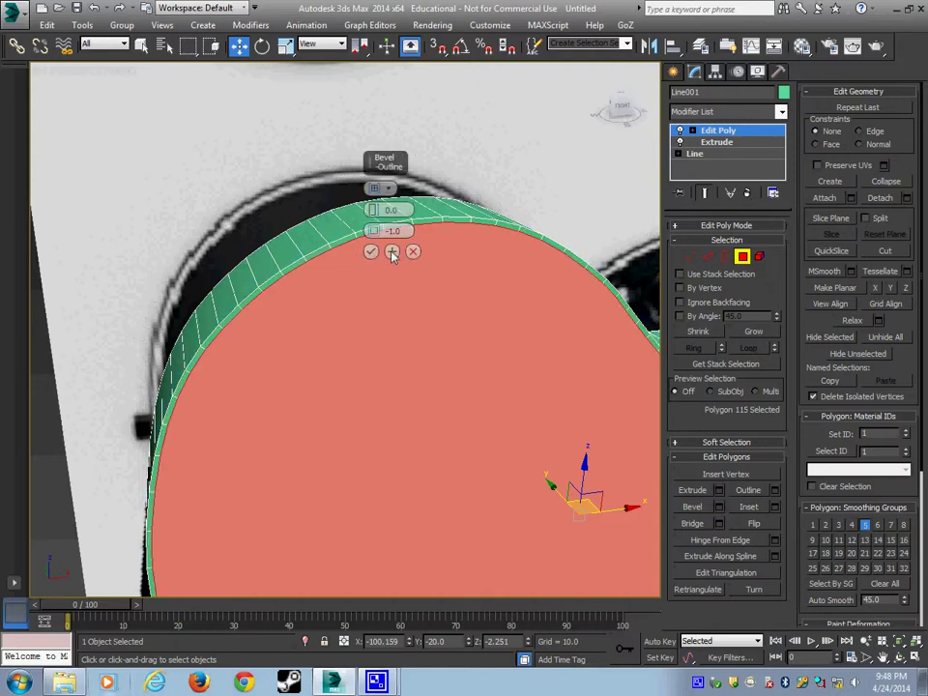
click(386, 251)
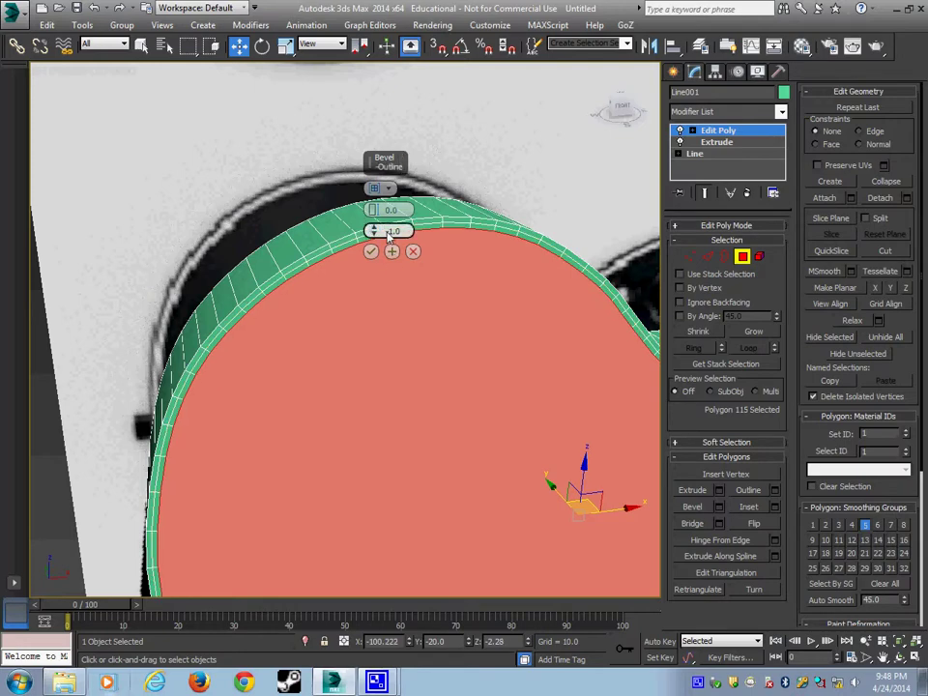
Set the second bevel's outline to -2.2 at zero height and accept it
drag(390, 232, 606, 237)
text(-2.2)
key(Return)
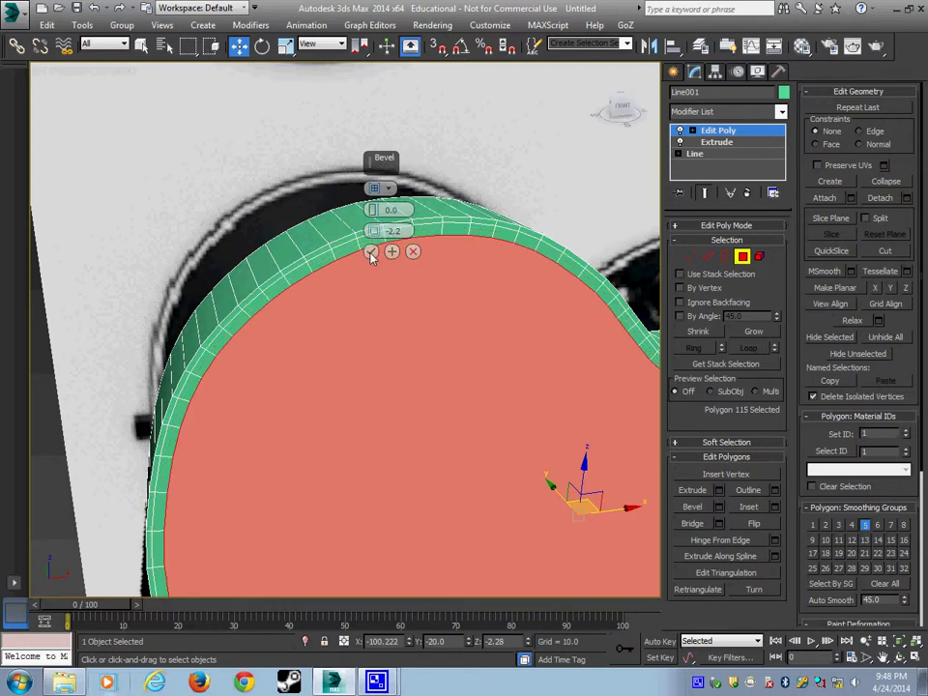
click(370, 251)
Select all polygons of the guitar body and set their material ID to 1
scroll(408, 331, down, 4)
scroll(388, 304, up, 5)
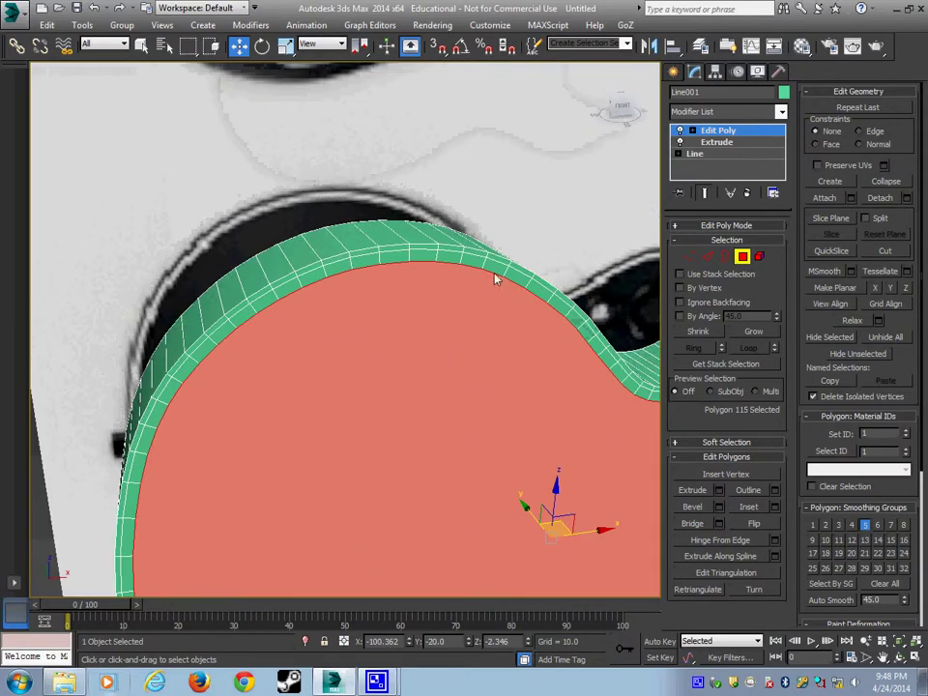
scroll(464, 304, down, 6)
drag(253, 224, 585, 512)
scroll(482, 396, up, 3)
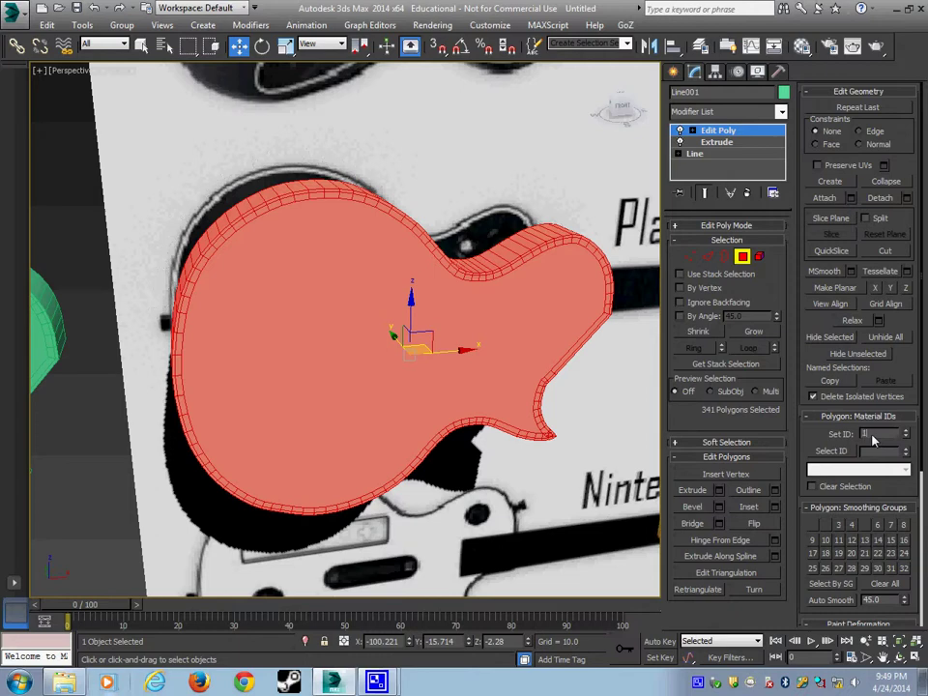
middle_drag(492, 282, 499, 358)
scroll(499, 358, up, 4)
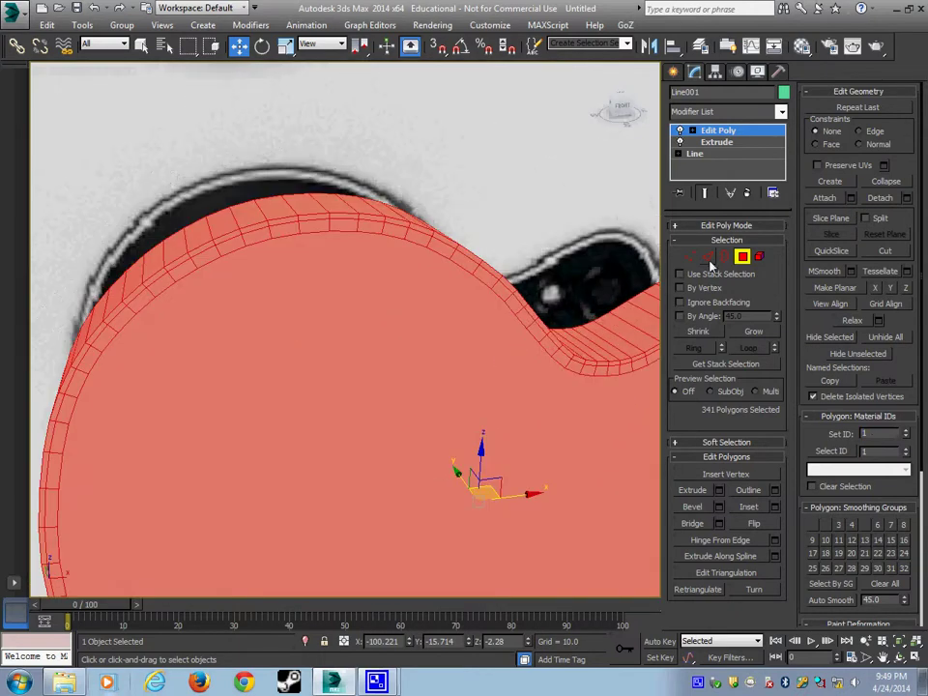
Select the full inner band of polygons bordering the front face from its edge ring, and set its material ID to 2
click(709, 257)
click(426, 249)
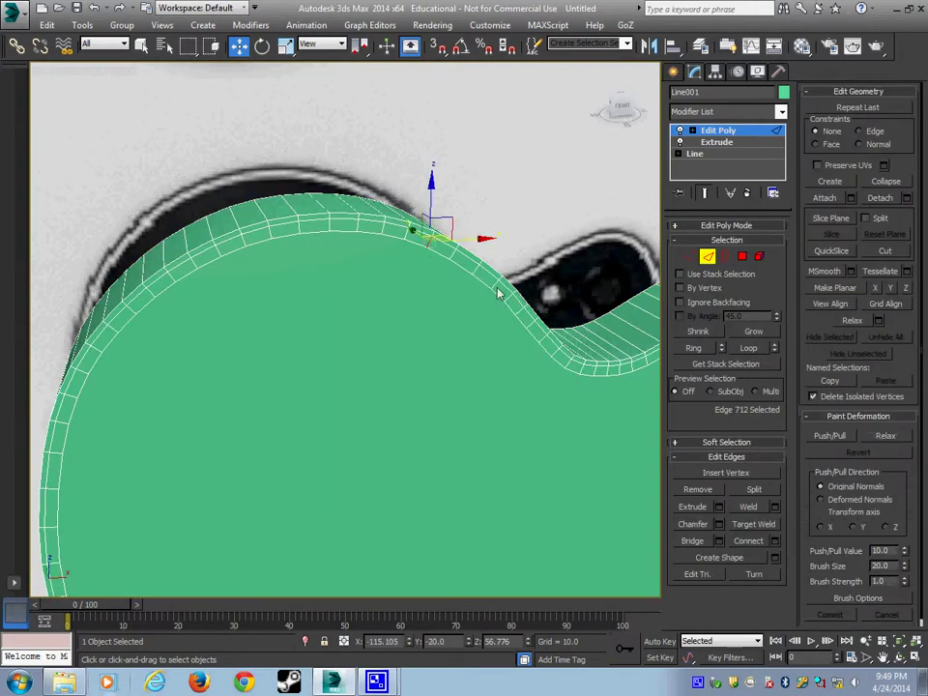
click(690, 350)
ctrl+click(744, 259)
middle_drag(606, 342, 454, 323)
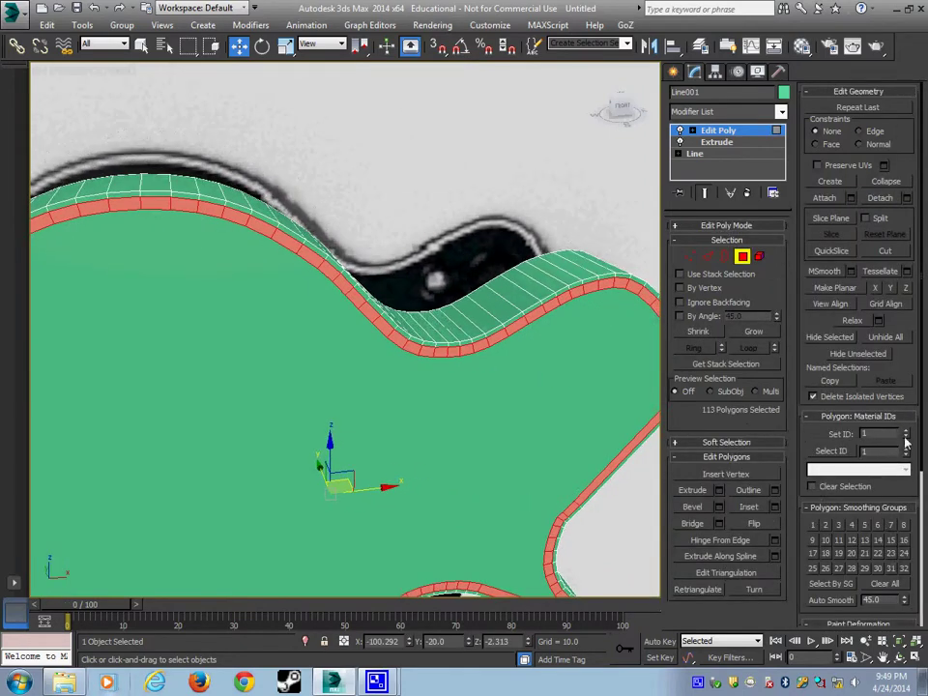
text(2)
key(Return)
scroll(476, 423, up, 3)
middle_drag(477, 423, 514, 423)
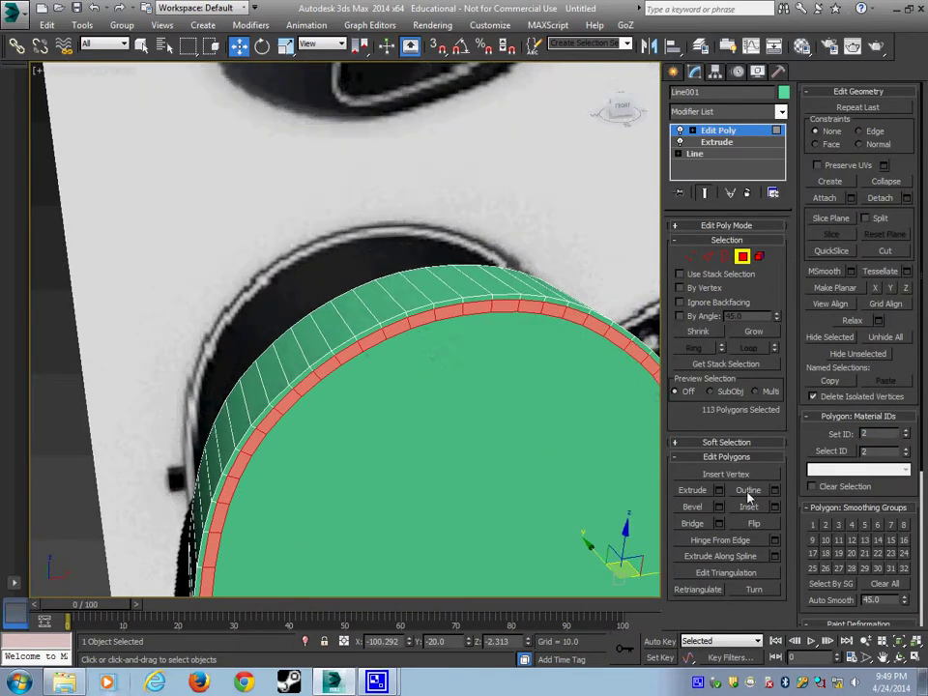
Extrude the selected band of polygons around the guitar's front face by a height of 1.0 and leave polygon editing
click(719, 492)
drag(404, 210, 347, 214)
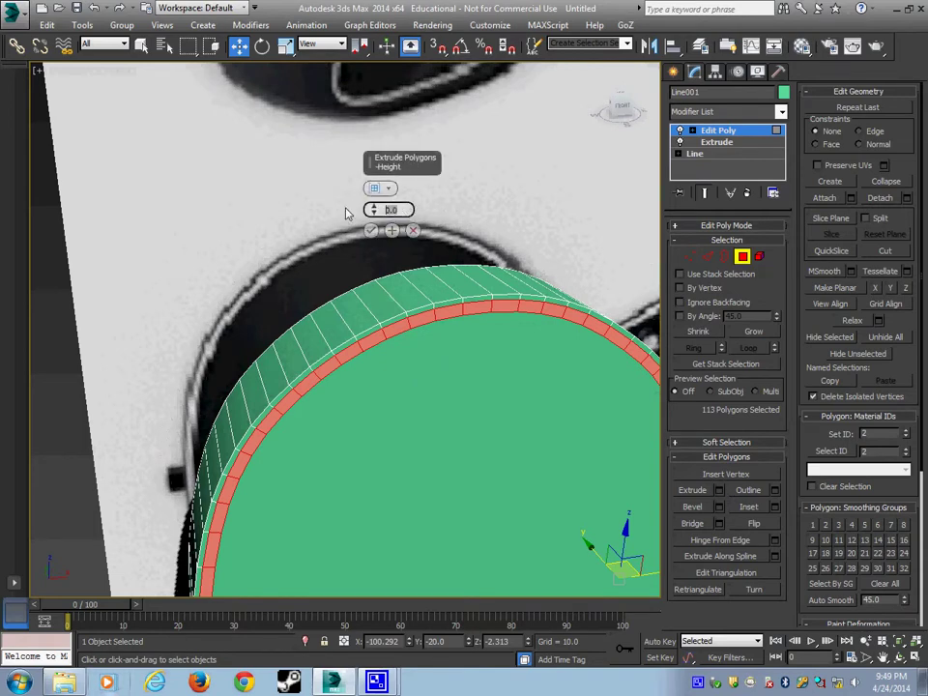
text(.5)
key(Return)
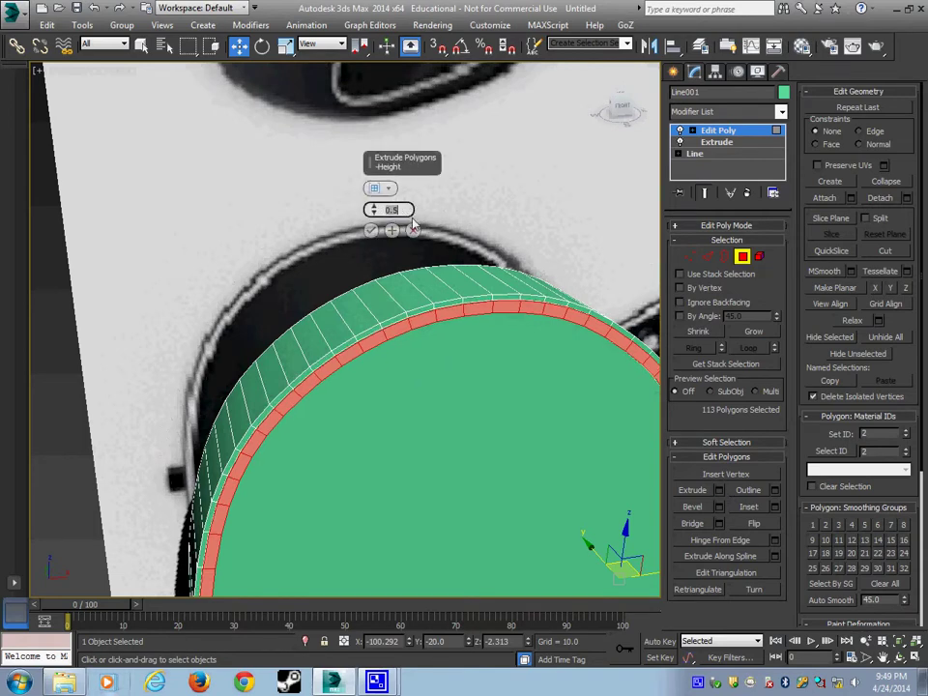
key(Return)
alt+middle_drag(481, 383, 542, 402)
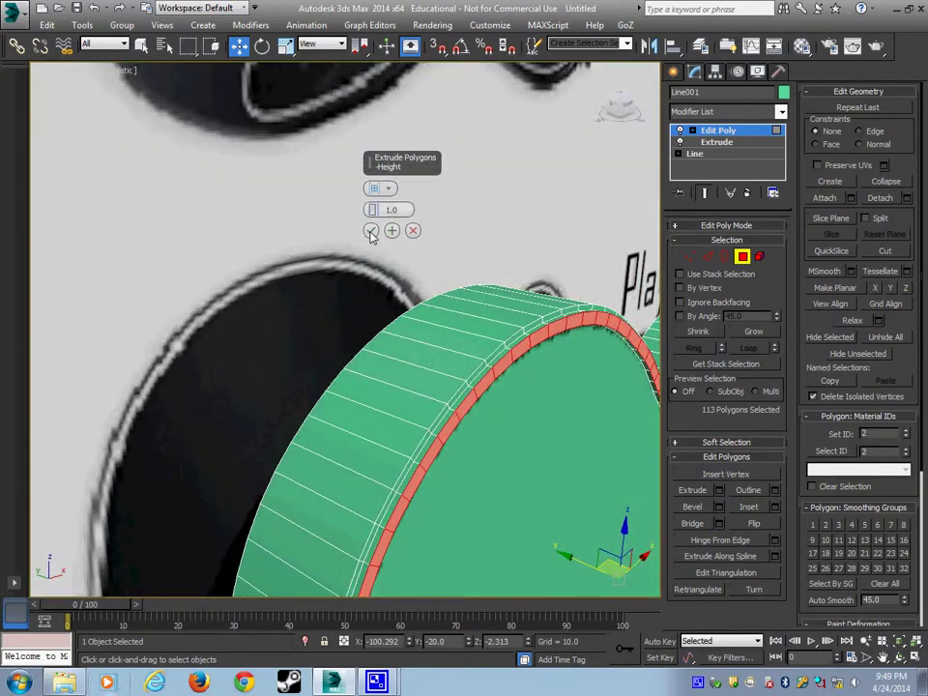
click(371, 230)
alt+middle_drag(369, 234, 421, 362)
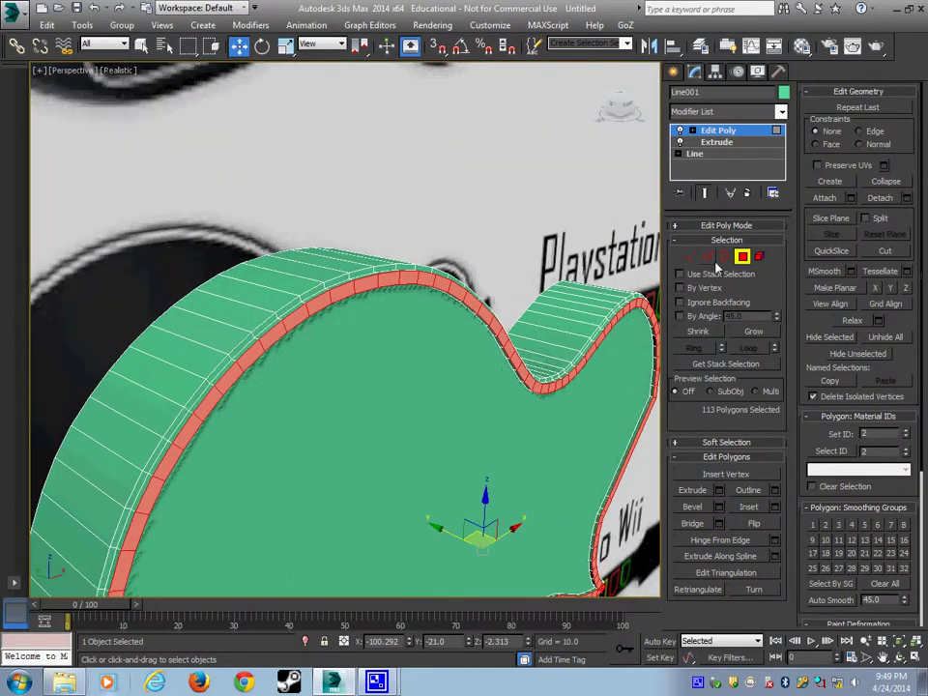
click(743, 256)
scroll(555, 342, down, 5)
alt+middle_drag(555, 342, 467, 328)
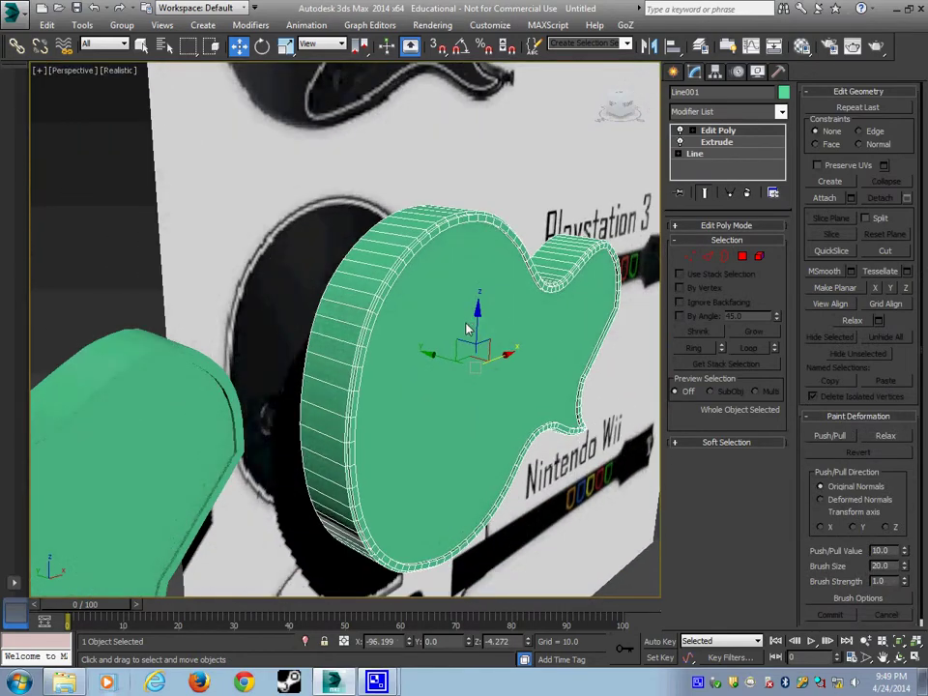
Open the Material Editor for the guitar body
key(m)
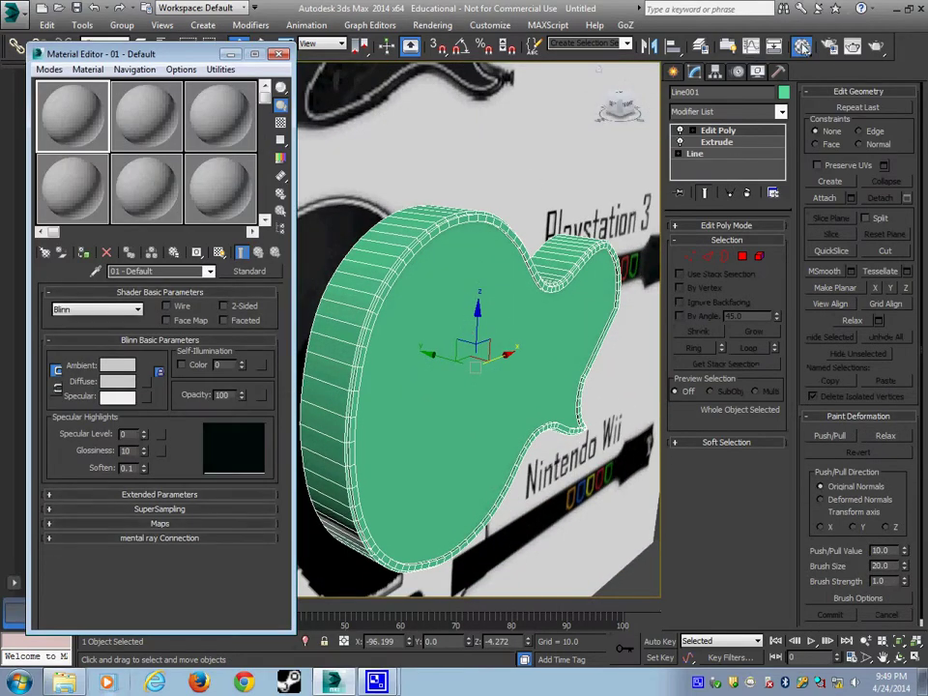
click(805, 49)
click(803, 47)
Switch the Material Editor to Slate mode and return it to Compact mode
click(45, 68)
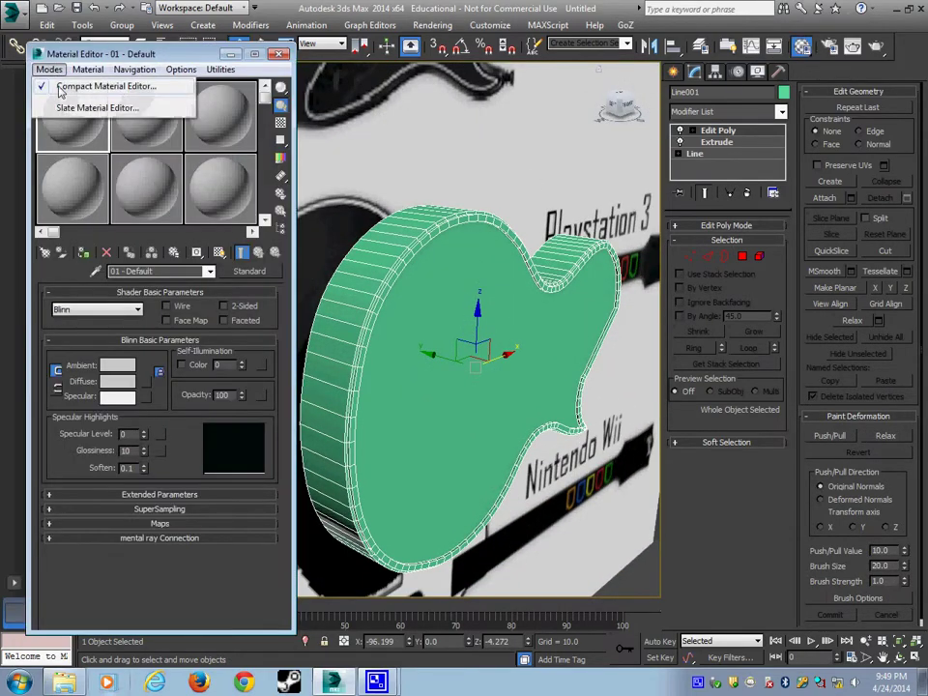
click(76, 102)
click(108, 69)
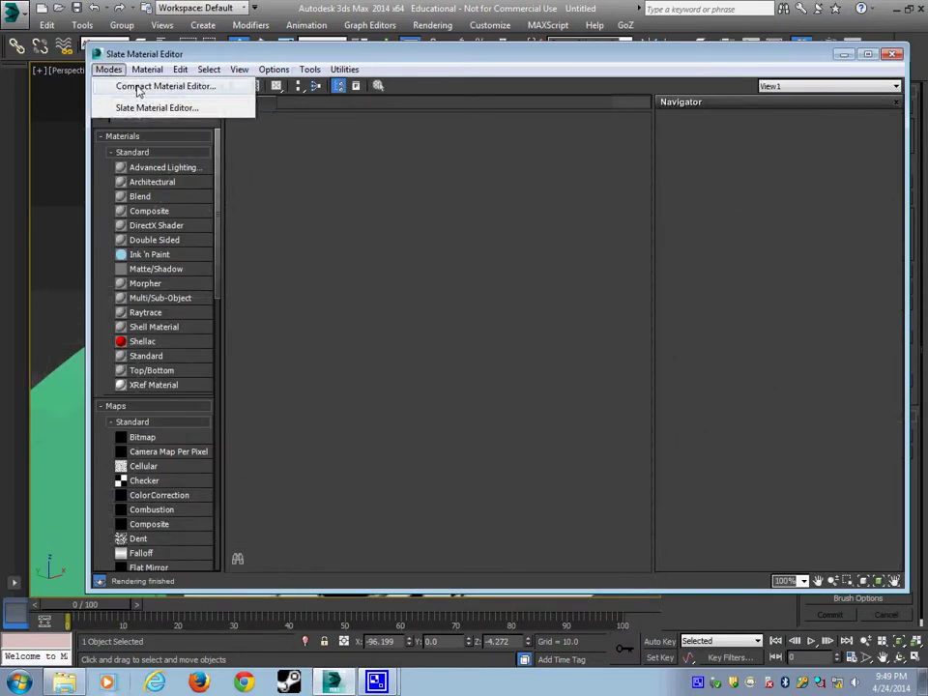
click(145, 85)
Change the second sample material to a Multi/Sub-Object type, keeping the old material as a sub-material
click(148, 123)
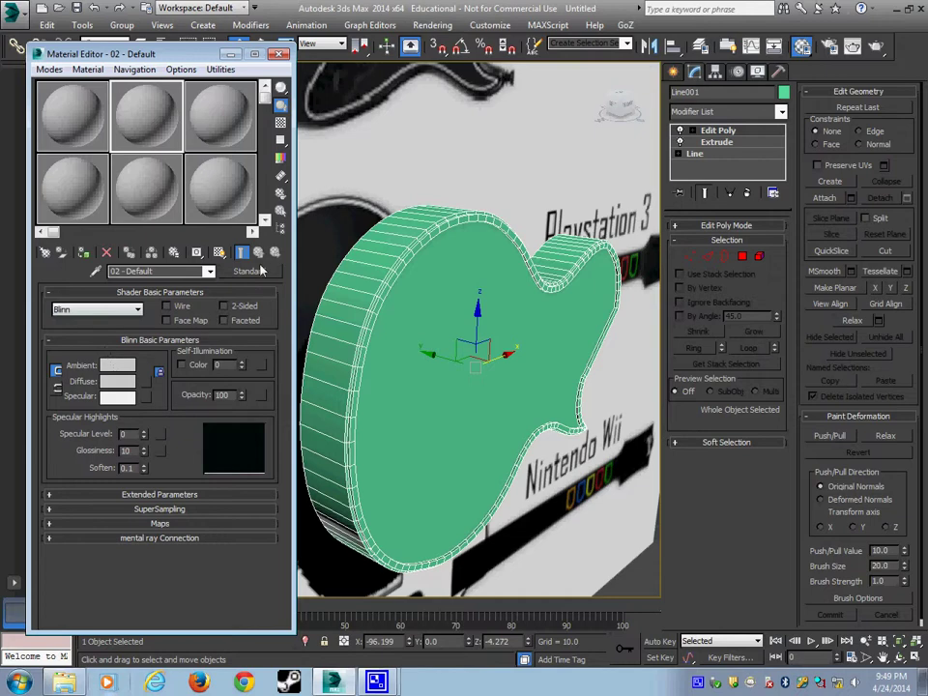
click(261, 272)
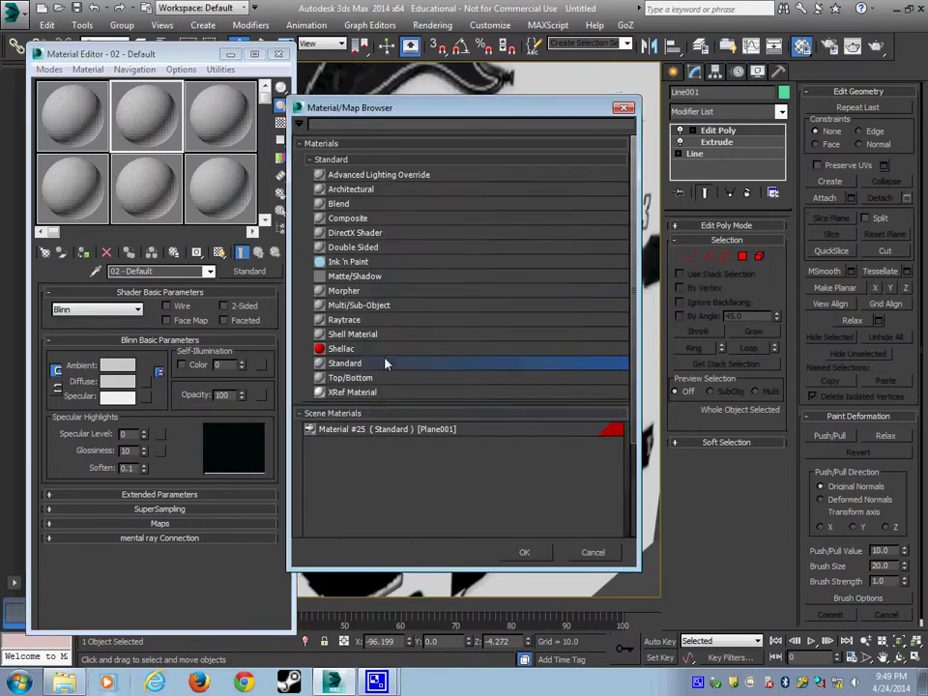
double_click(352, 305)
click(98, 343)
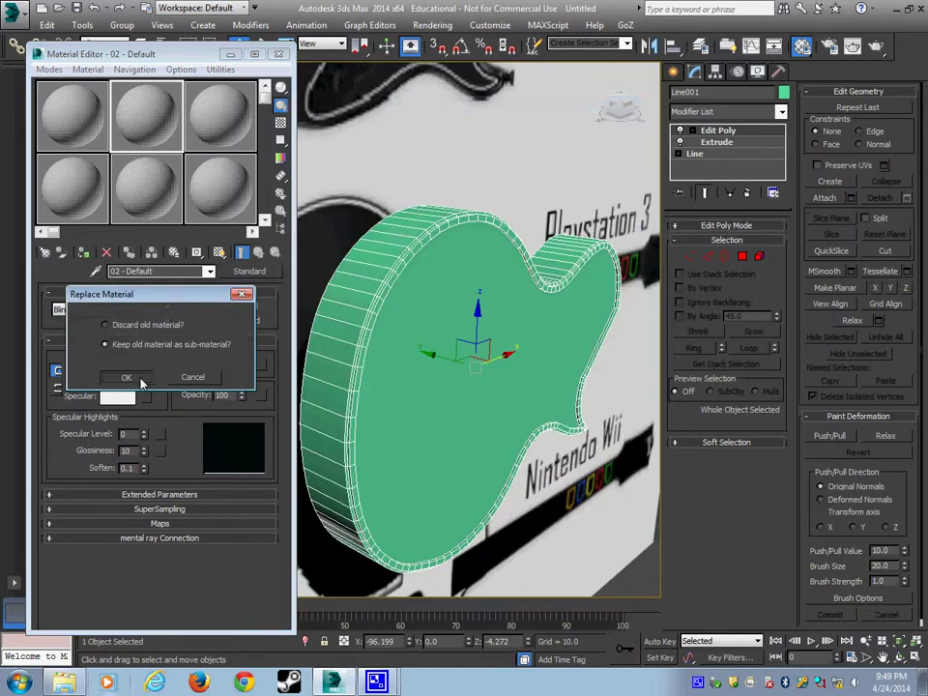
click(129, 375)
Set the diffuse colour of sub-material 1 to near-black and return to the parent material
click(170, 366)
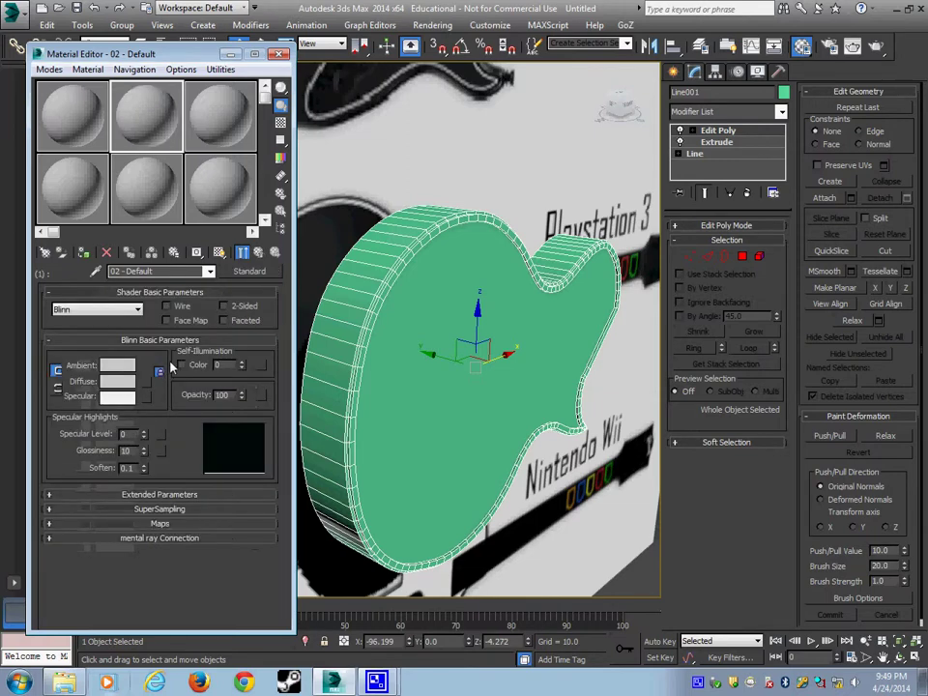
click(124, 385)
drag(374, 367, 380, 310)
click(481, 423)
click(257, 252)
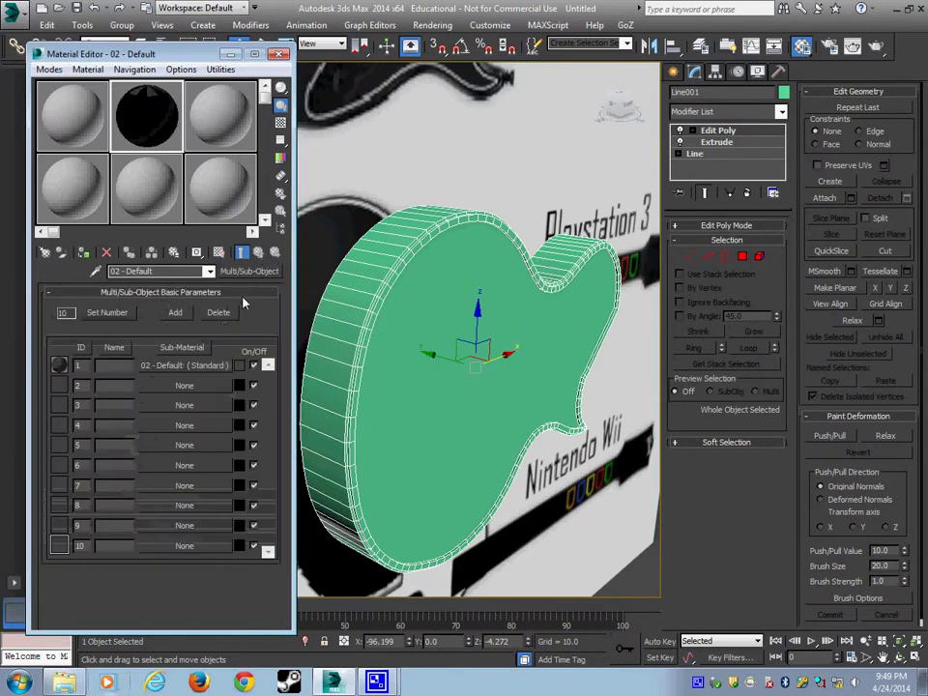
Add a Standard sub-material at ID 2 with a white diffuse colour and return to the parent material
click(162, 385)
double_click(339, 360)
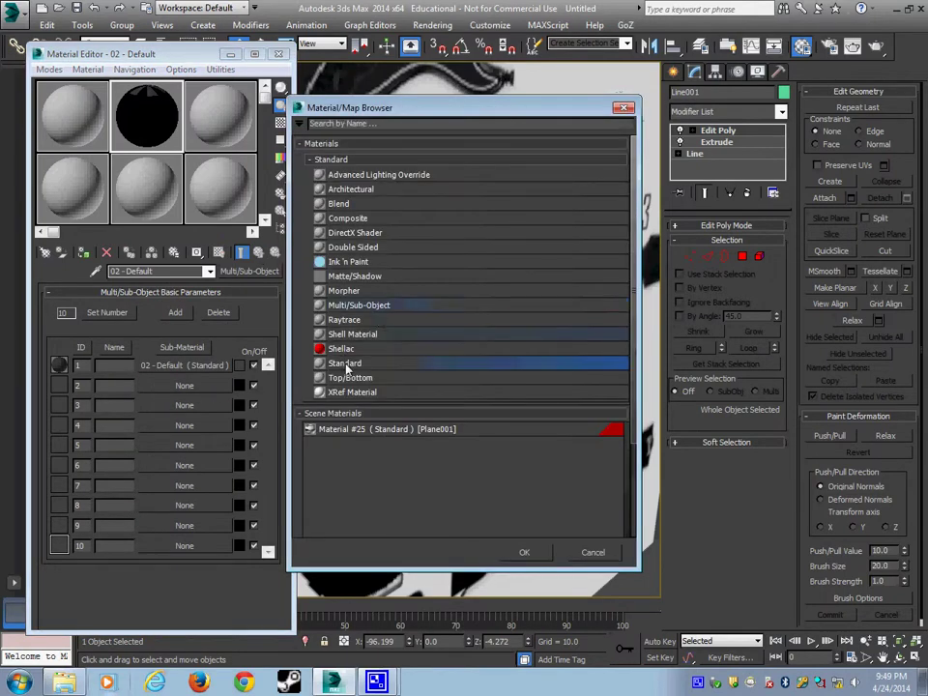
click(131, 383)
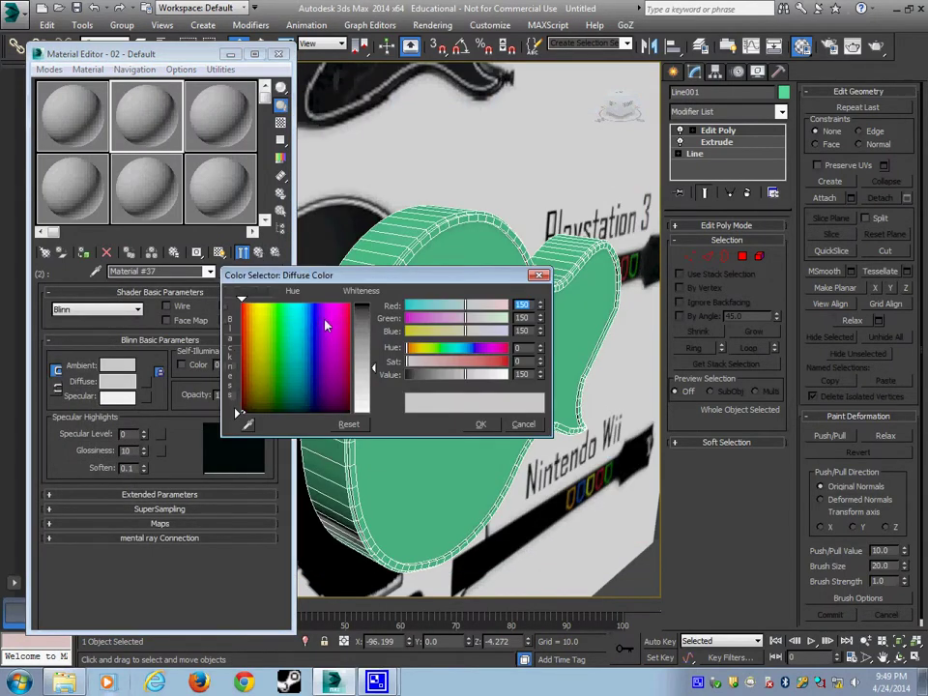
drag(374, 368, 375, 414)
click(486, 422)
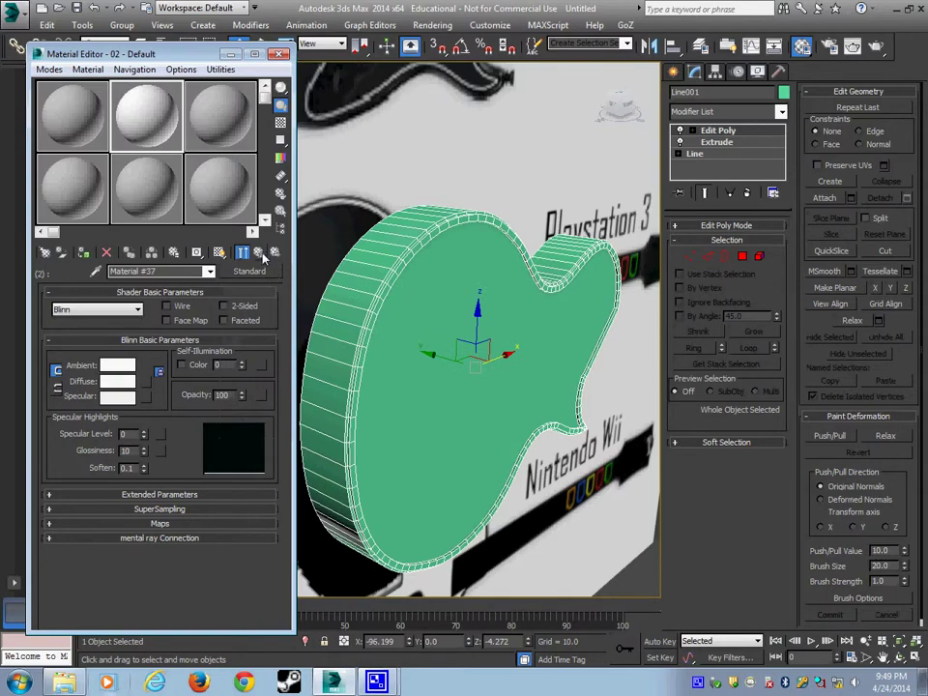
click(259, 251)
Add a Standard sub-material at ID 3 with a pure red diffuse colour (255, 0, 0)
click(164, 409)
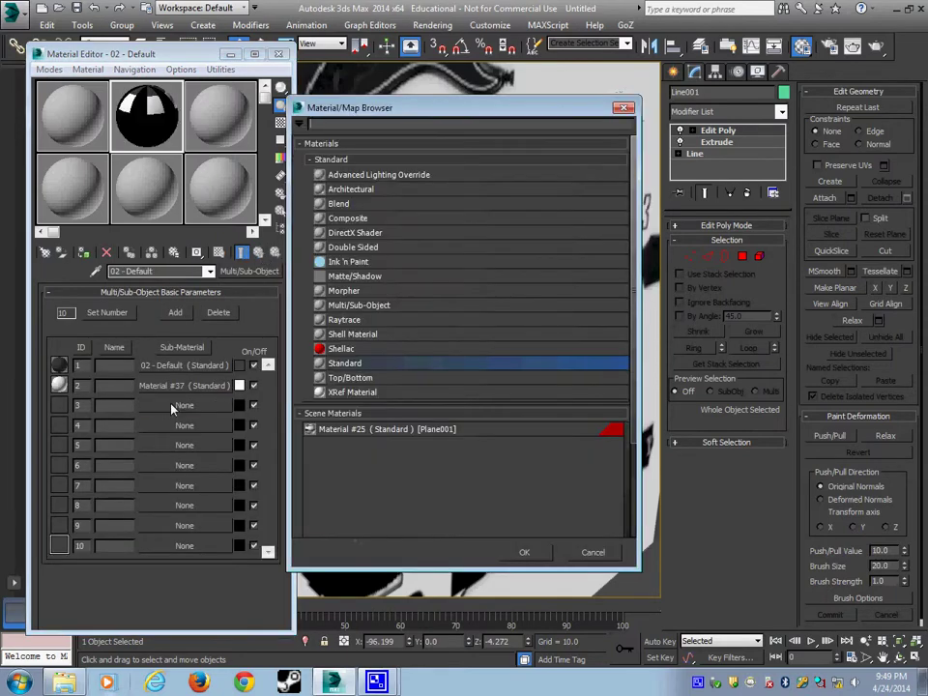
double_click(357, 365)
click(117, 381)
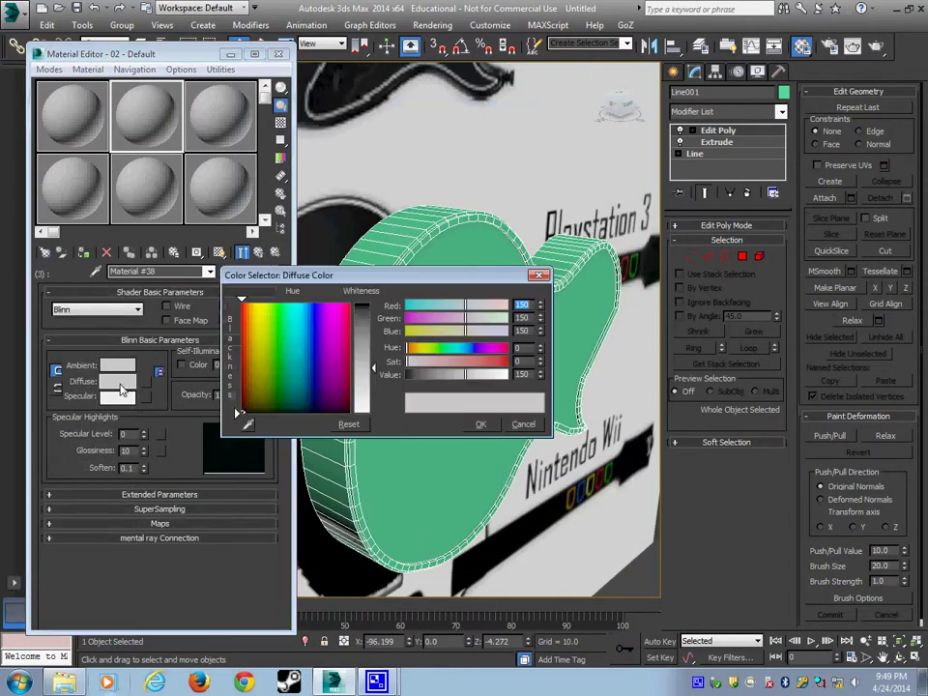
click(352, 308)
drag(375, 368, 377, 306)
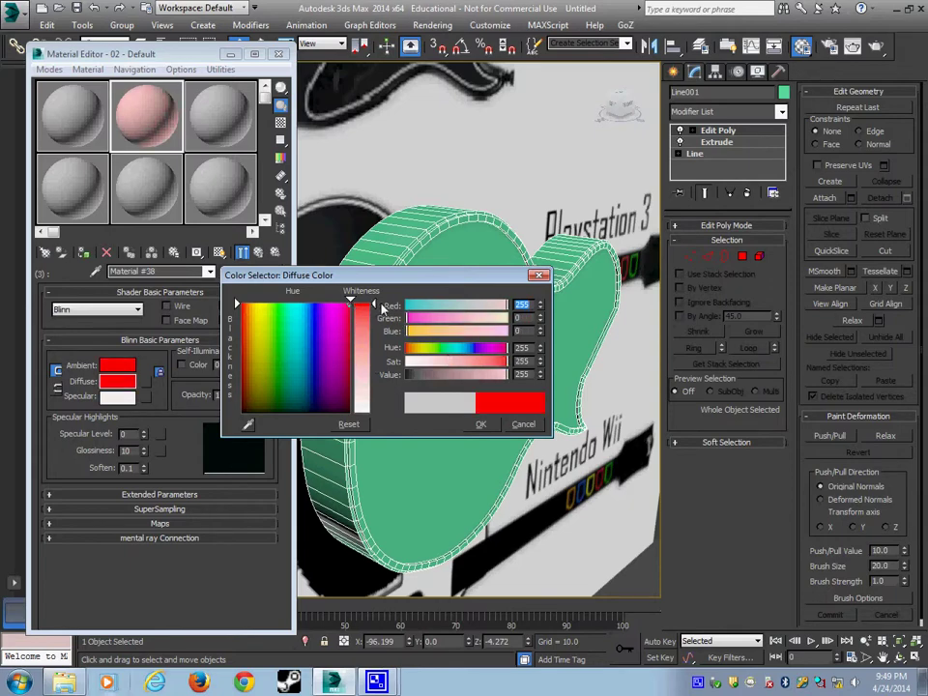
click(488, 426)
click(258, 253)
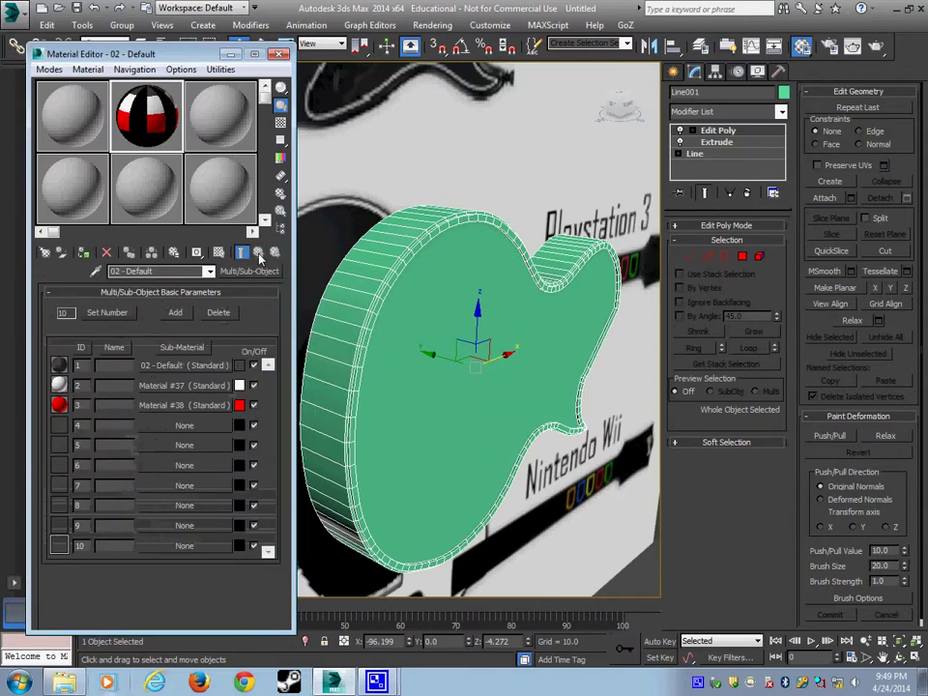
Add a Standard sub-material at ID 4 with a saturated green diffuse colour and return to the parent material
click(191, 425)
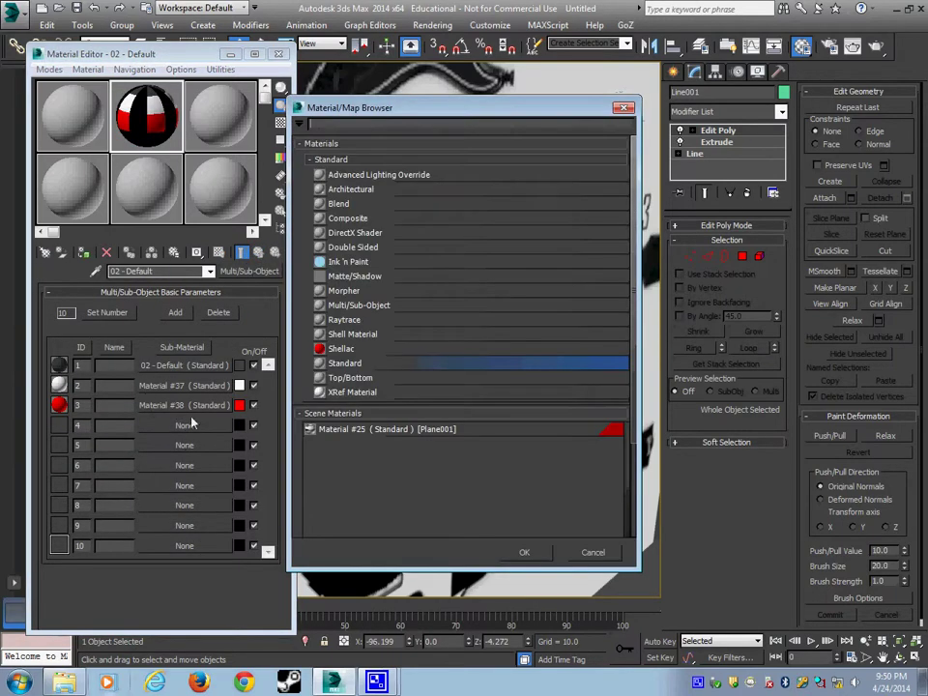
double_click(348, 363)
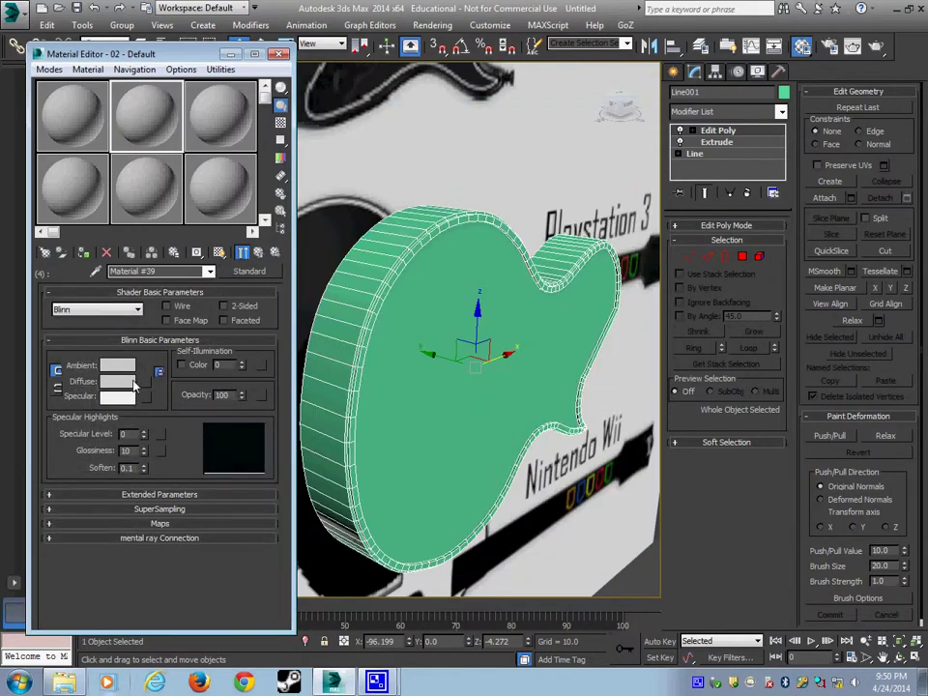
scroll(443, 341, down, 3)
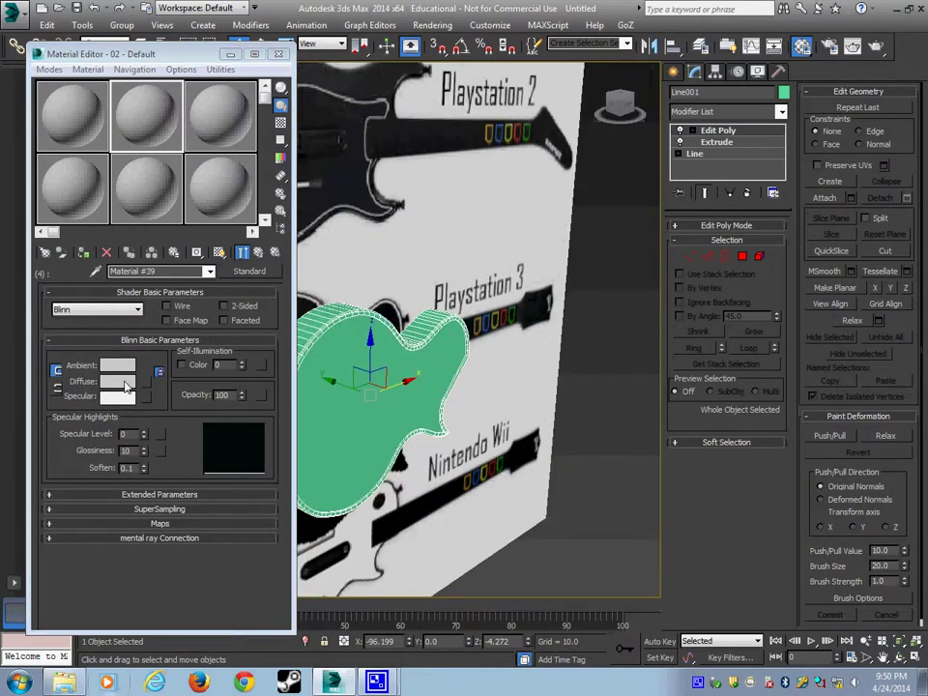
click(125, 383)
click(277, 303)
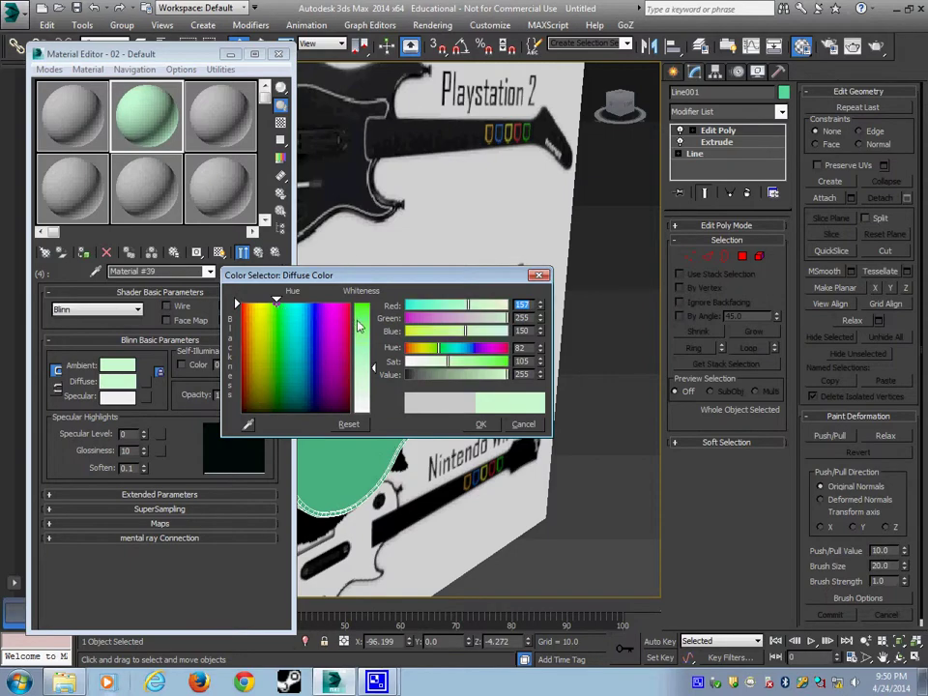
drag(359, 322, 360, 303)
click(471, 425)
click(259, 254)
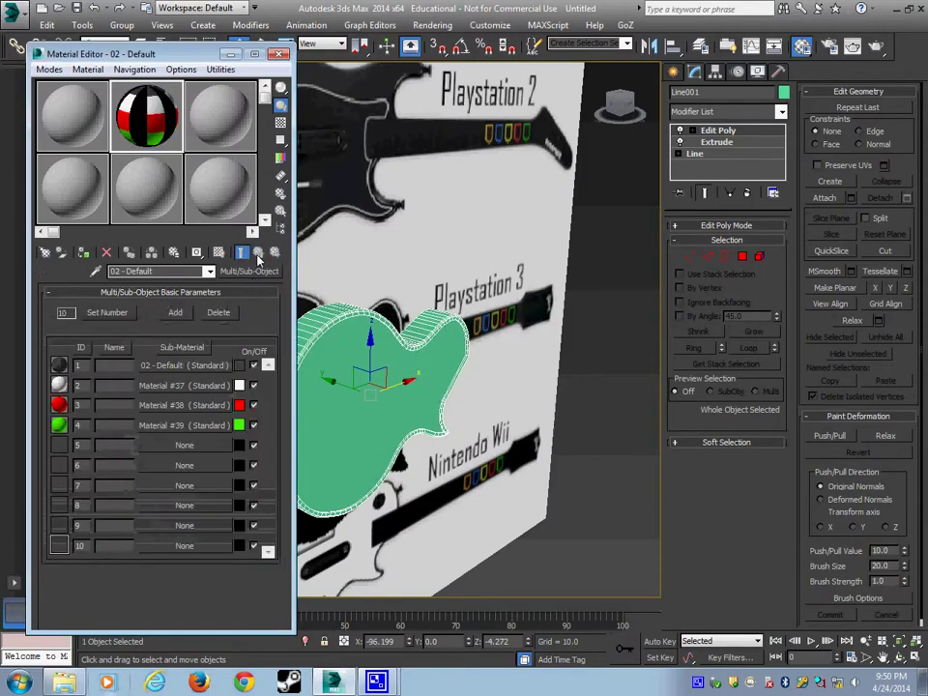
Add a Standard sub-material at ID 5 with a saturated yellow diffuse colour and return to the parent material
click(166, 447)
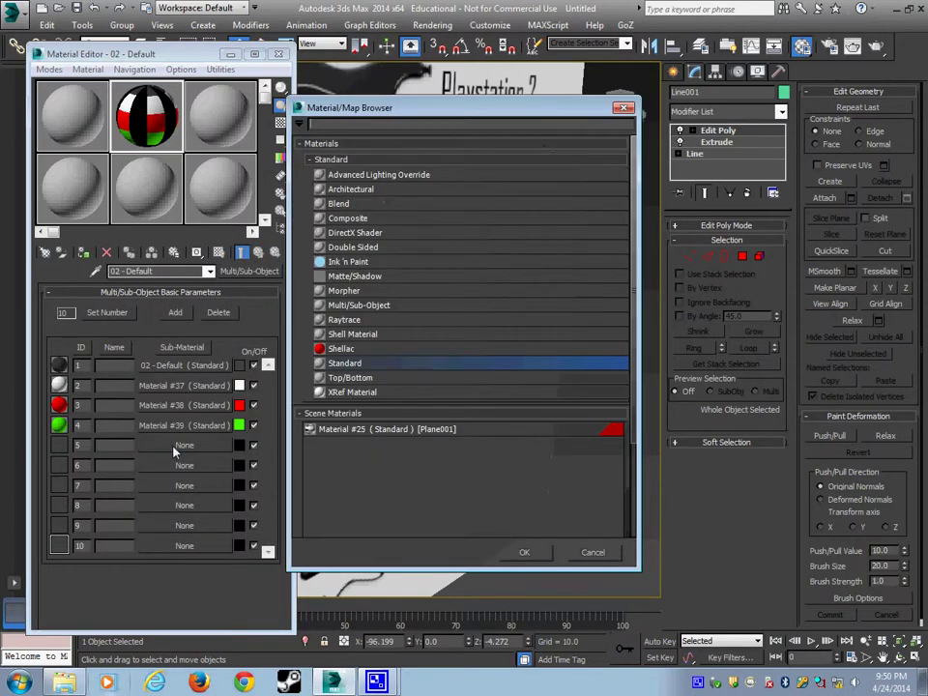
double_click(345, 364)
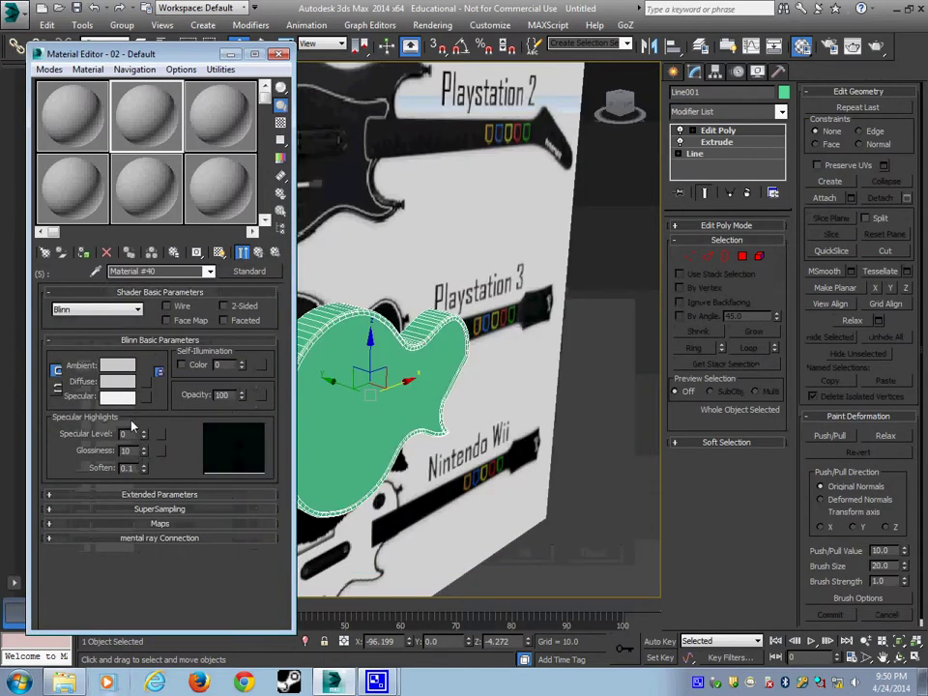
click(128, 384)
drag(261, 332, 259, 304)
drag(362, 334, 363, 300)
click(481, 426)
click(244, 252)
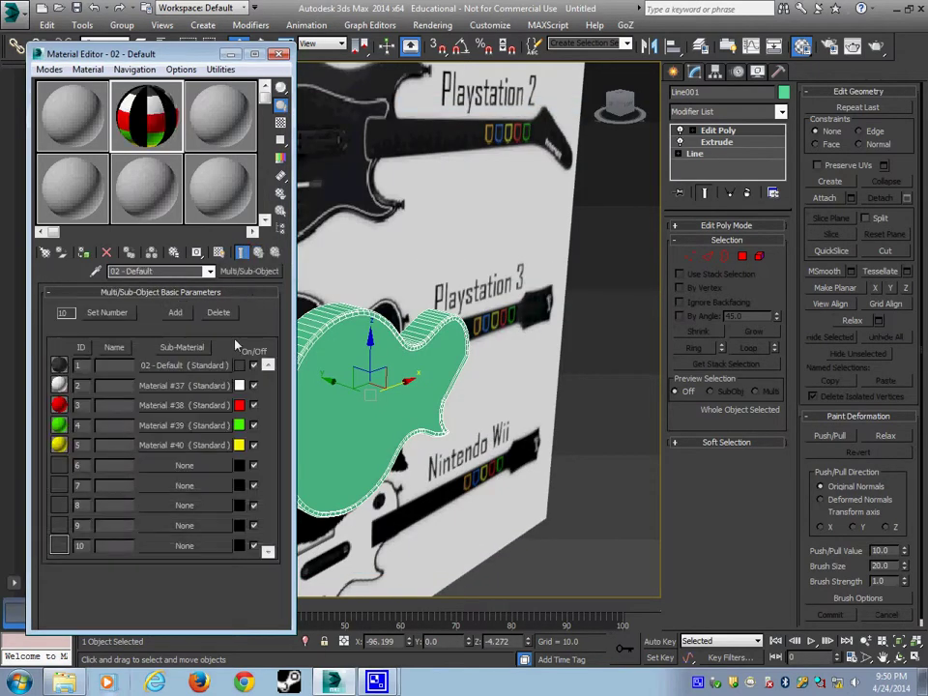
Add a Standard sub-material at ID 6 with a blue diffuse colour (18, 0, 255)
click(177, 466)
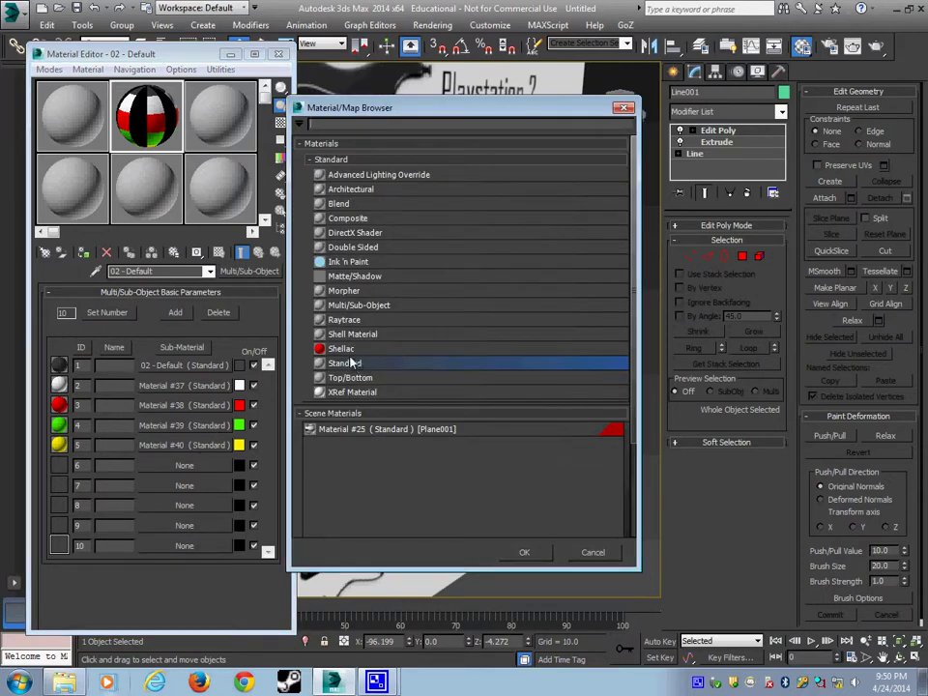
double_click(352, 362)
click(121, 383)
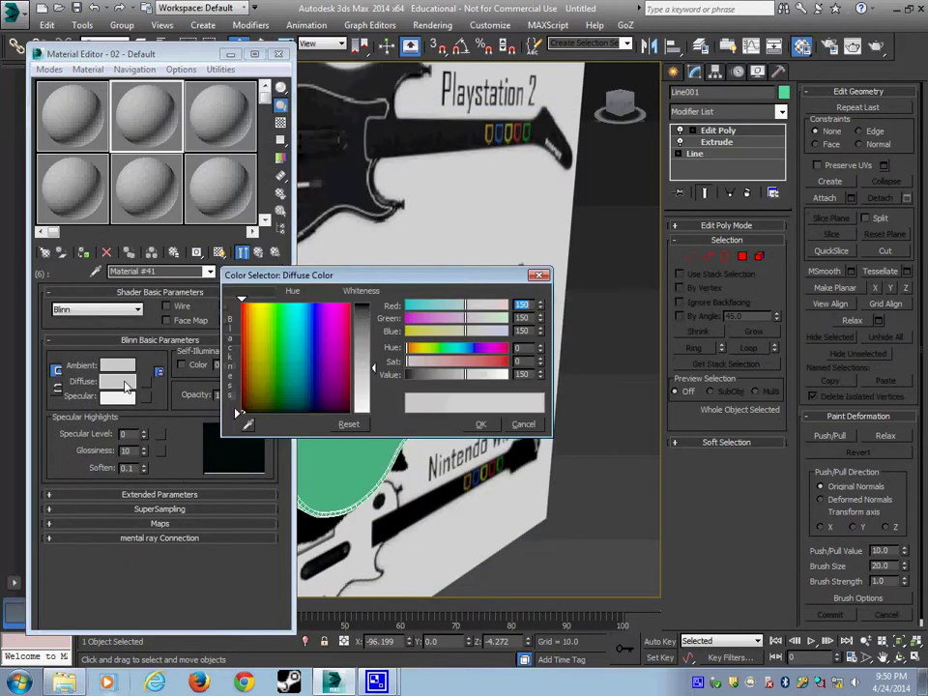
drag(311, 325, 376, 303)
click(480, 424)
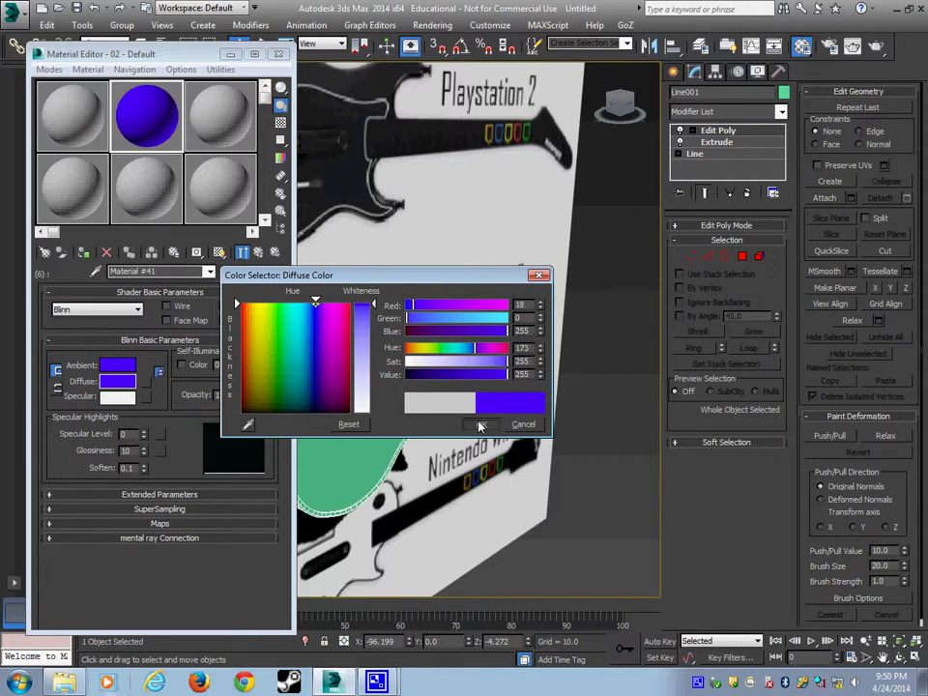
click(481, 424)
click(243, 256)
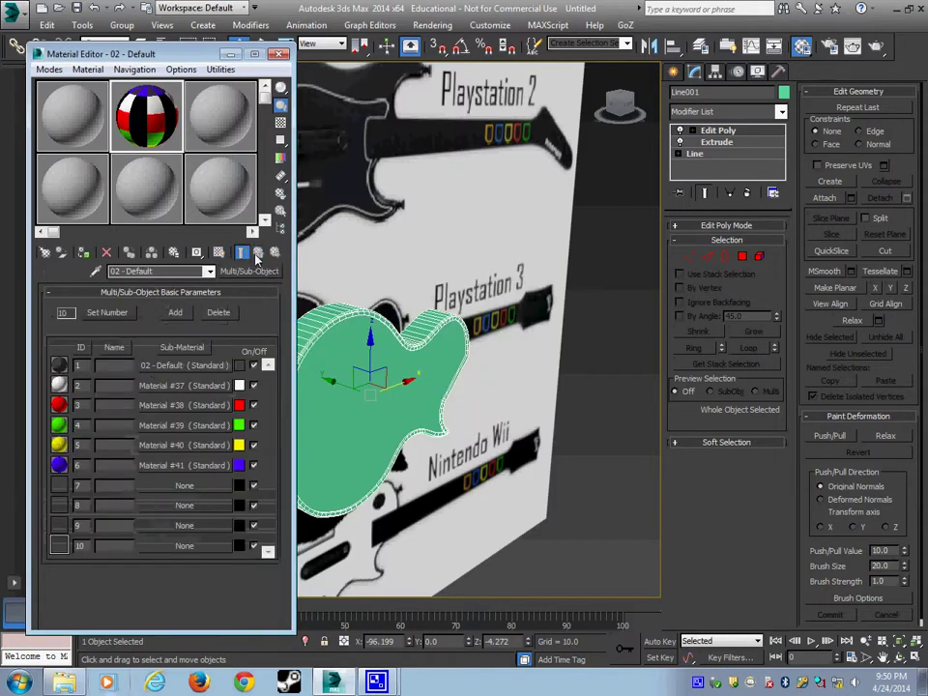
Add a Standard sub-material at ID 7 with a saturated orange diffuse colour and return to the parent material
click(171, 488)
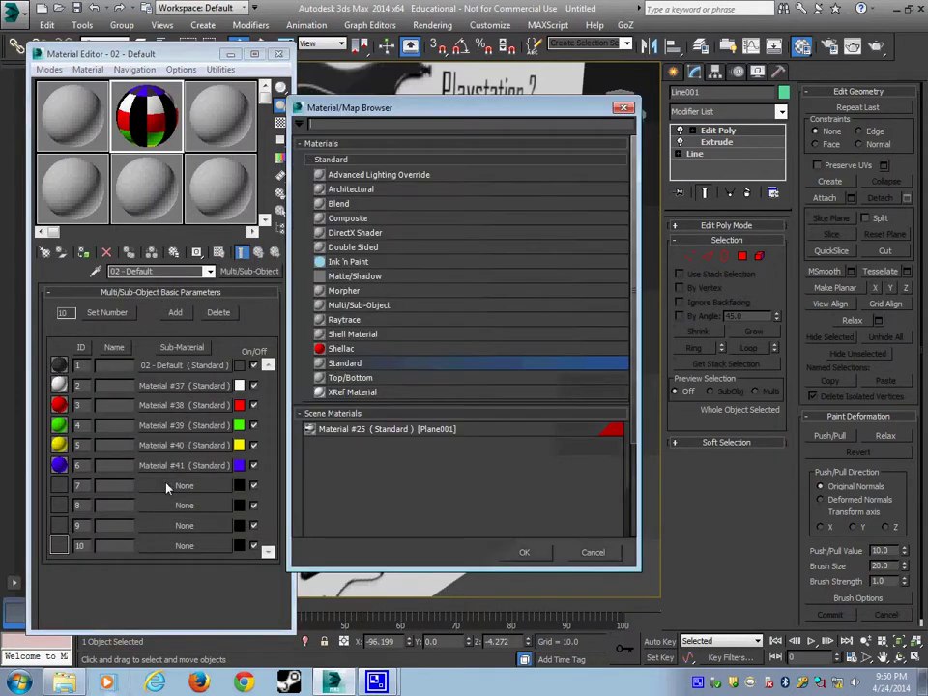
double_click(345, 372)
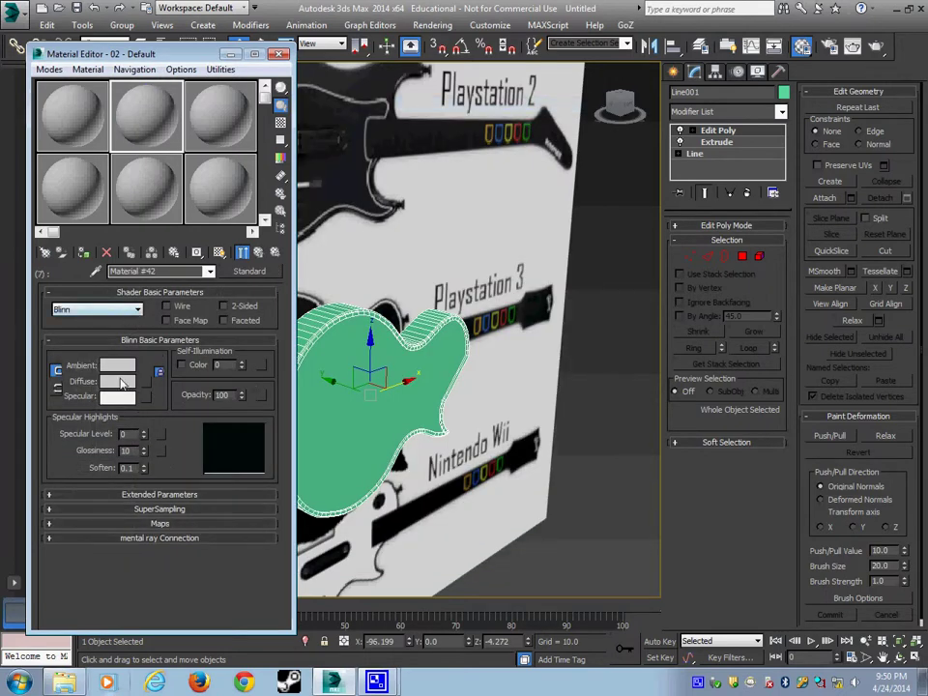
click(117, 381)
drag(259, 309, 250, 305)
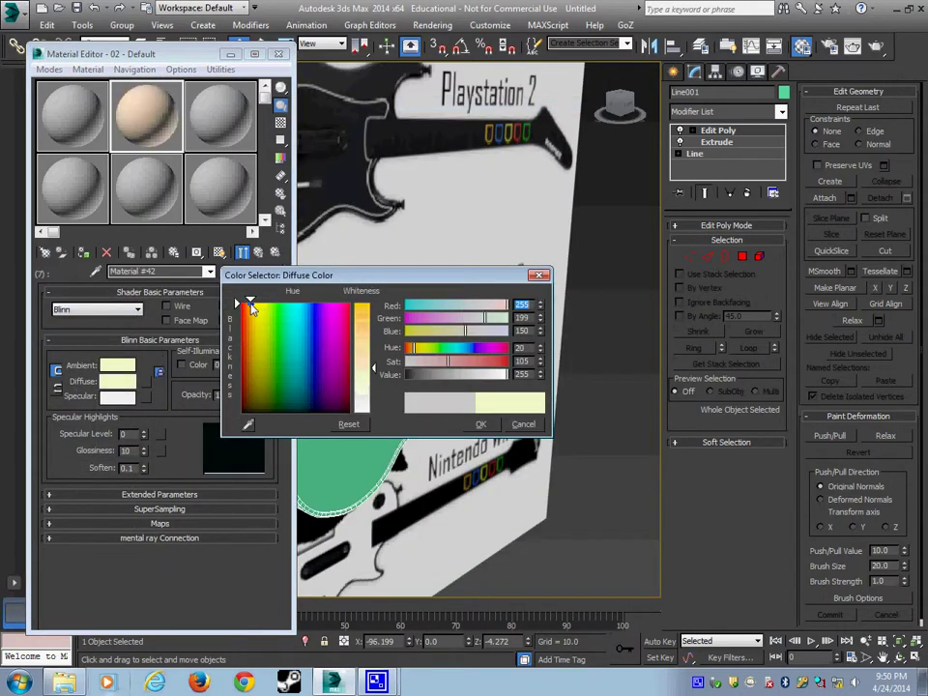
click(375, 307)
click(491, 427)
click(258, 253)
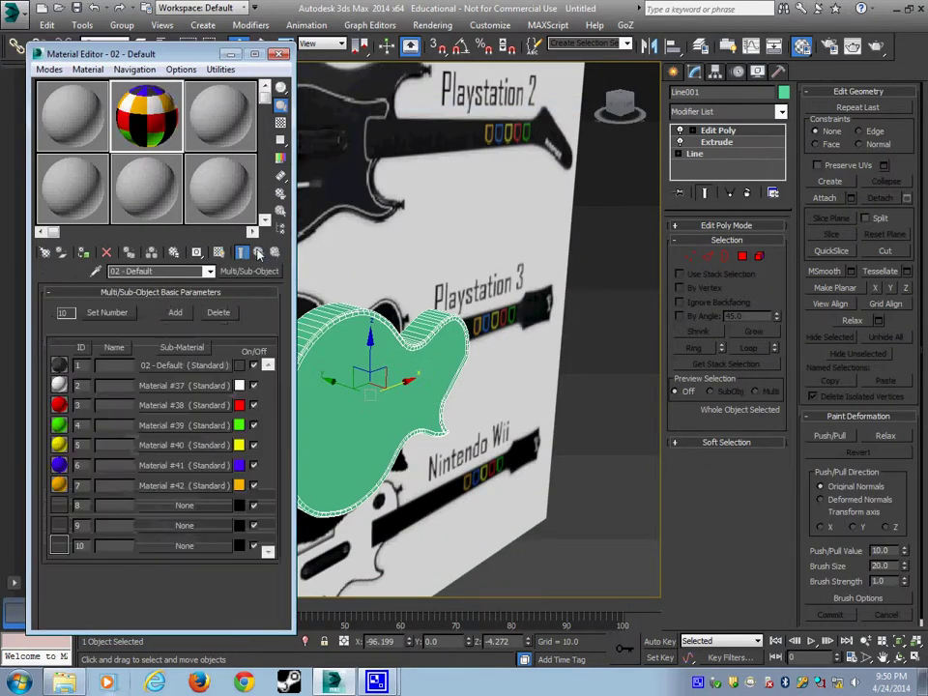
Assign the Multi/Sub-Object material to the guitar body, deselect the body and close the Material Editor
click(83, 253)
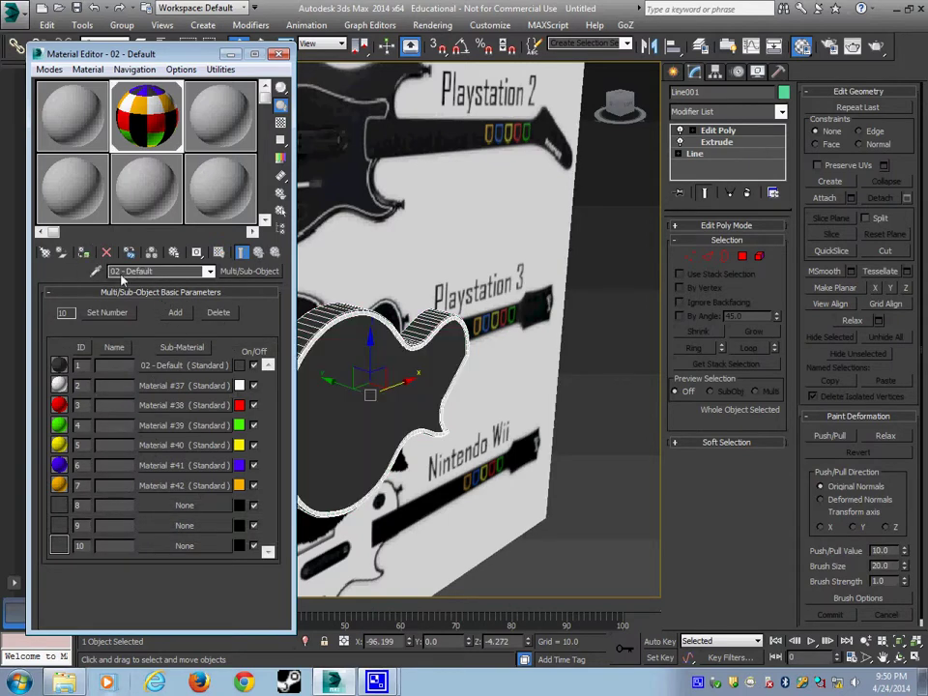
middle_drag(415, 384, 471, 431)
click(527, 406)
scroll(437, 381, up, 3)
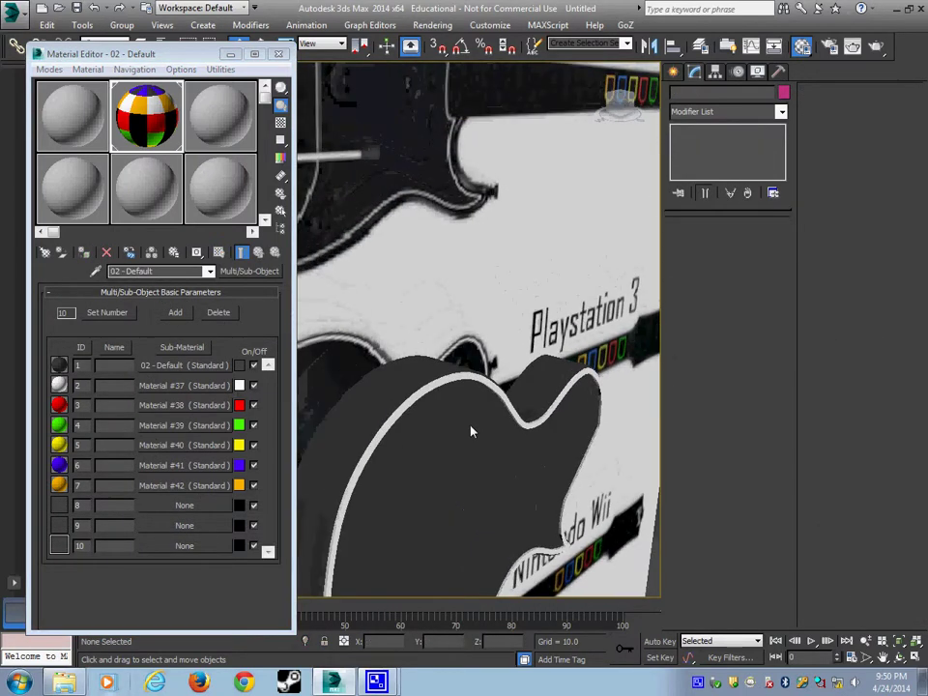
scroll(471, 432, up, 3)
click(278, 54)
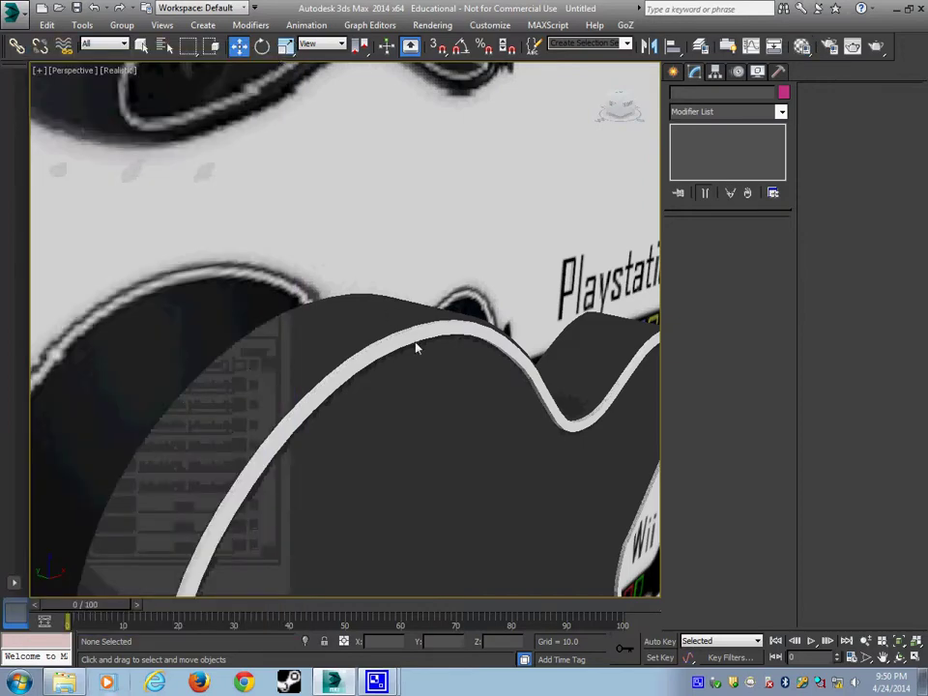
scroll(338, 354, down, 5)
alt+middle_drag(379, 435, 350, 420)
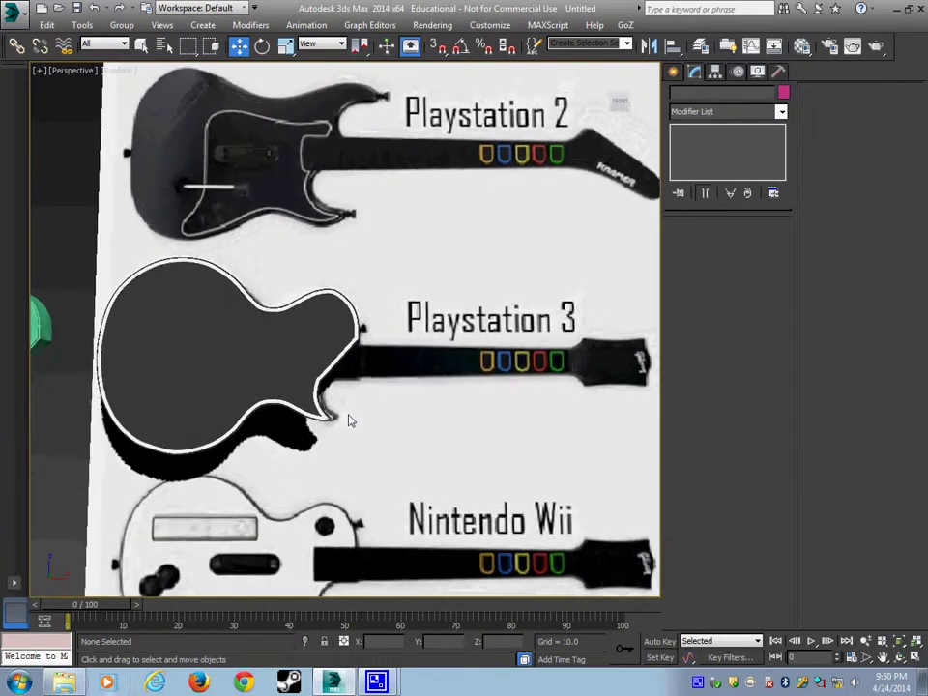
In the Front view, draw a rectangle spline about 15.55 long and 10.37 wide around the Playstation 3 guitar's green fret button
middle_drag(367, 366, 318, 404)
scroll(338, 406, down, 3)
key(alt+w)
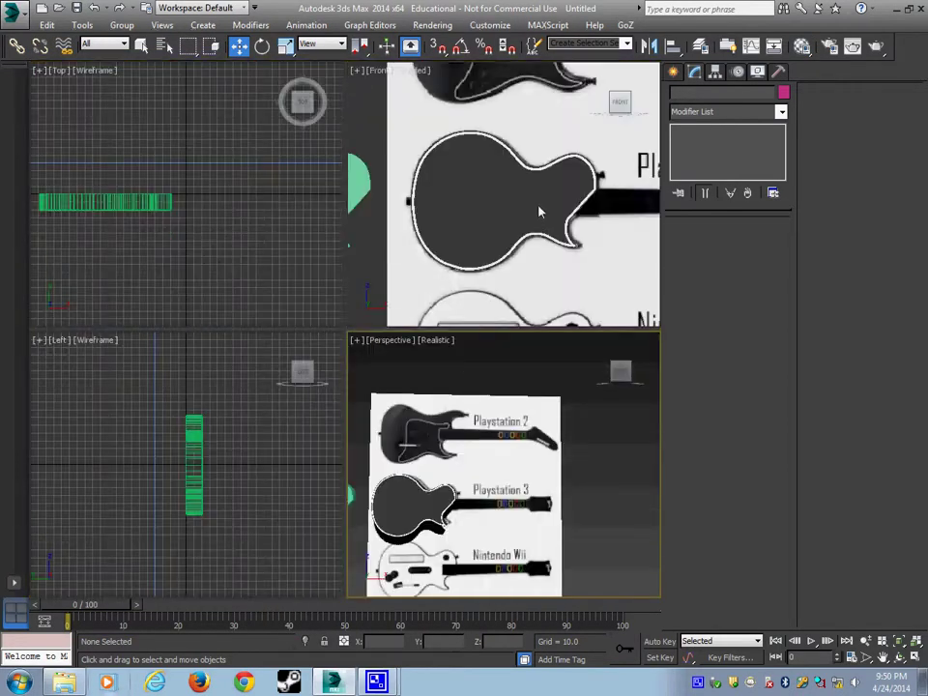
scroll(538, 212, down, 3)
middle_drag(538, 219, 469, 253)
key(alt+w)
scroll(451, 319, up, 4)
middle_drag(454, 356, 479, 259)
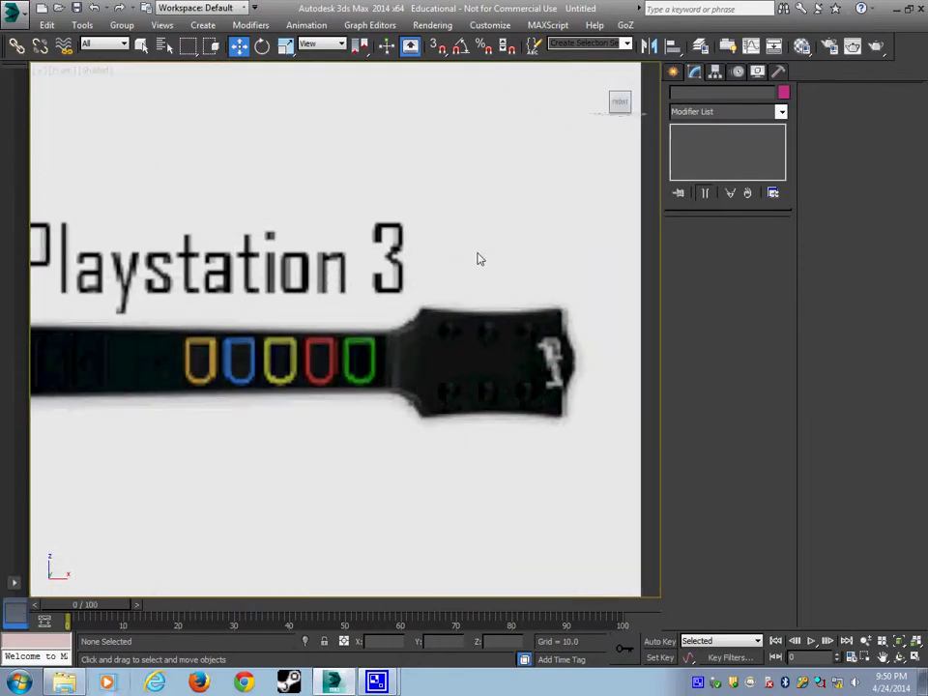
click(674, 77)
click(756, 176)
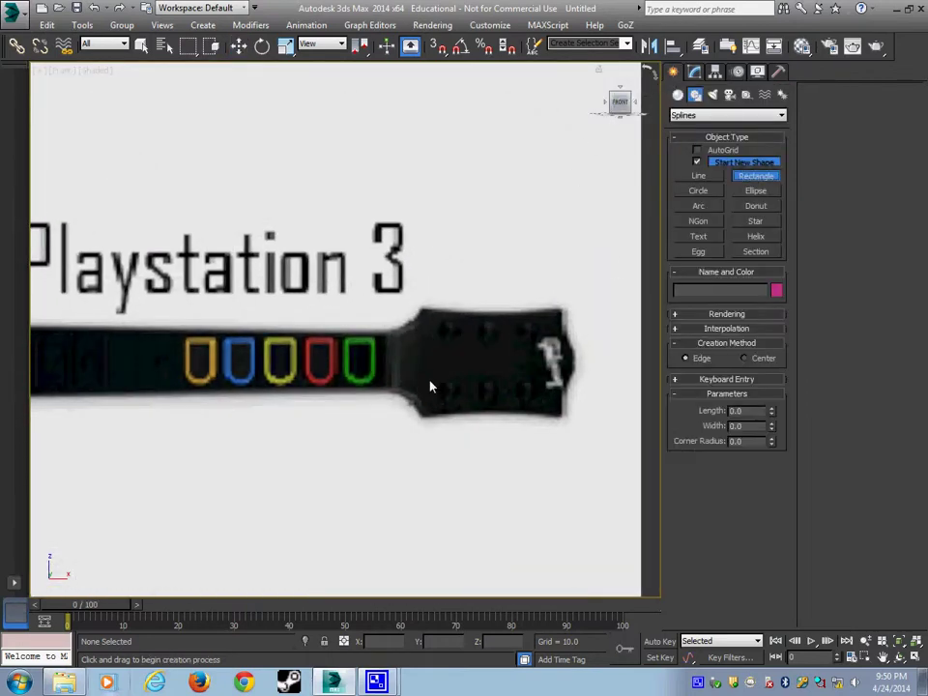
scroll(395, 346, up, 4)
drag(368, 274, 304, 372)
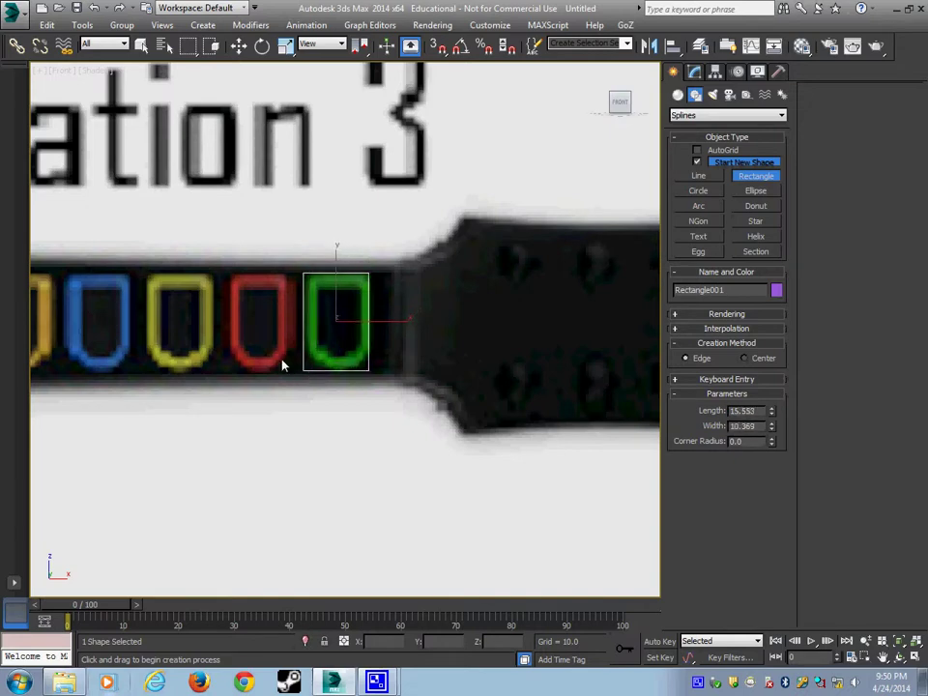
Add an Edit Spline modifier to the rectangle and convert all four of its vertices to Corner type
click(239, 46)
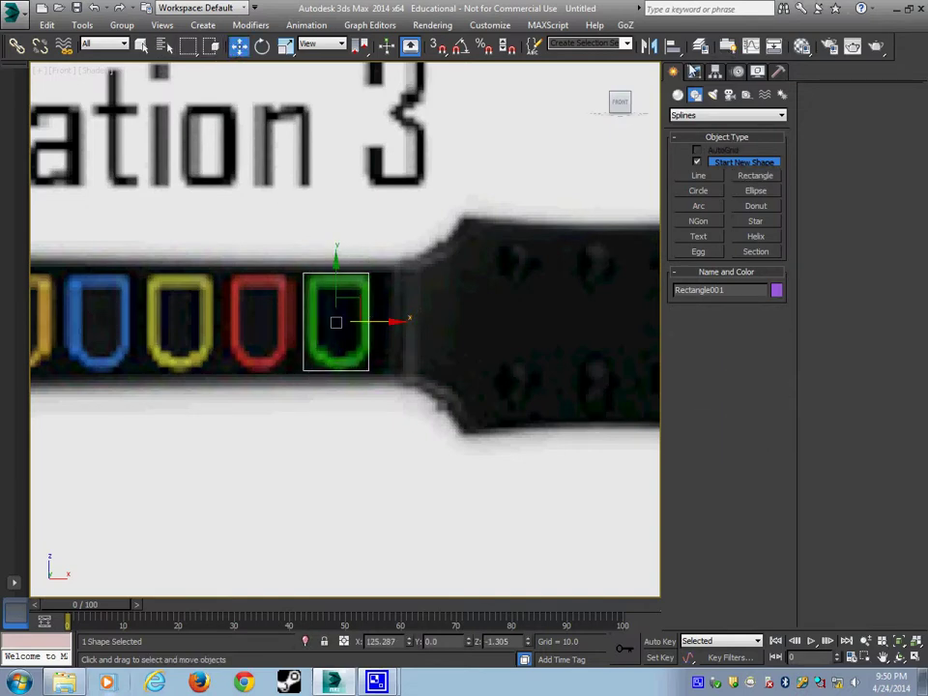
click(694, 71)
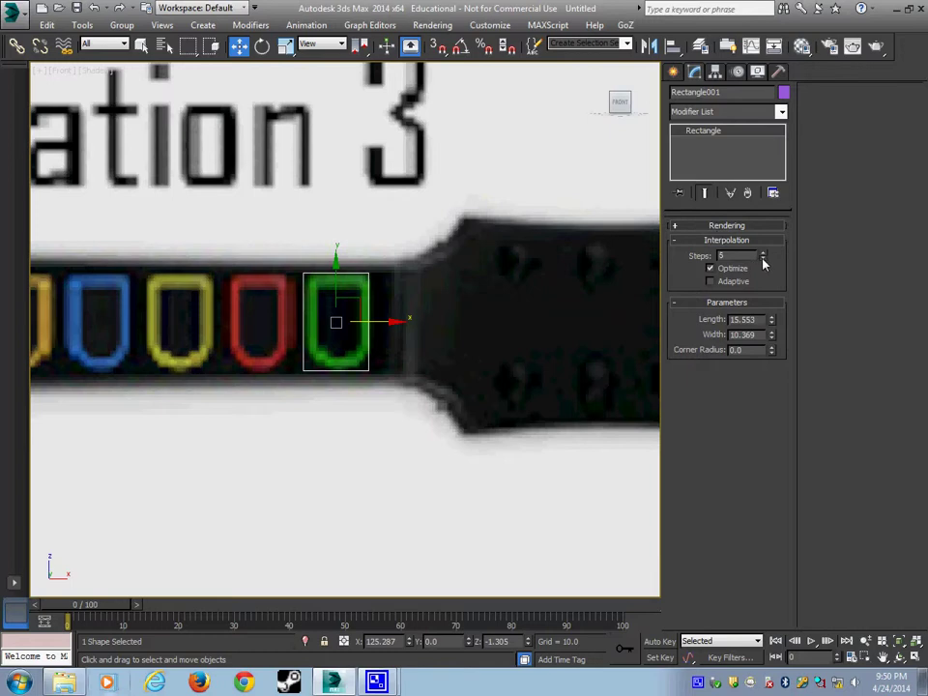
click(705, 113)
key(e)
click(716, 172)
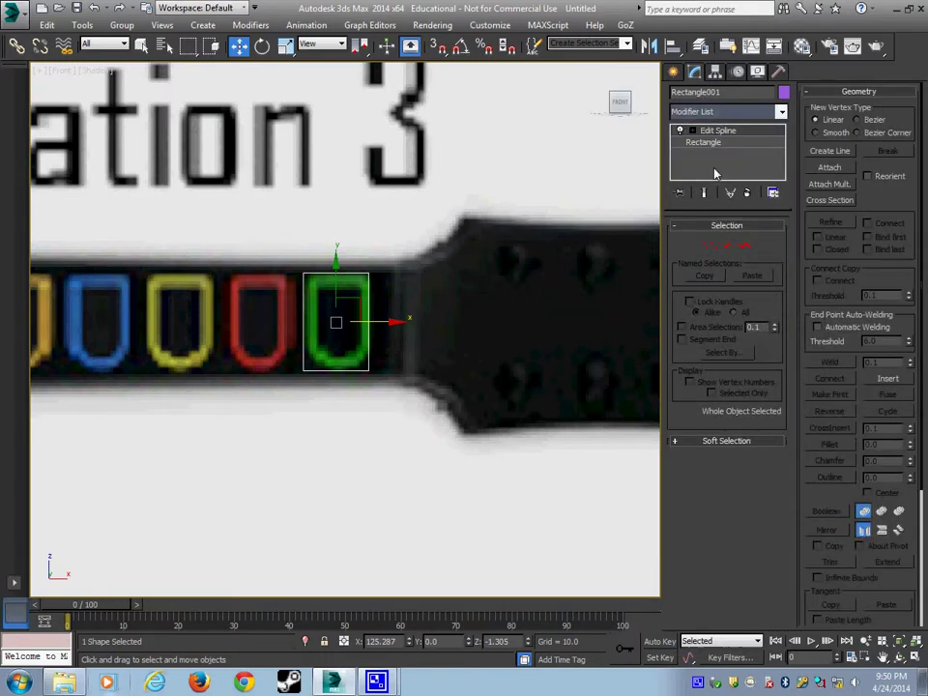
click(709, 247)
drag(229, 240, 464, 439)
right_click(397, 243)
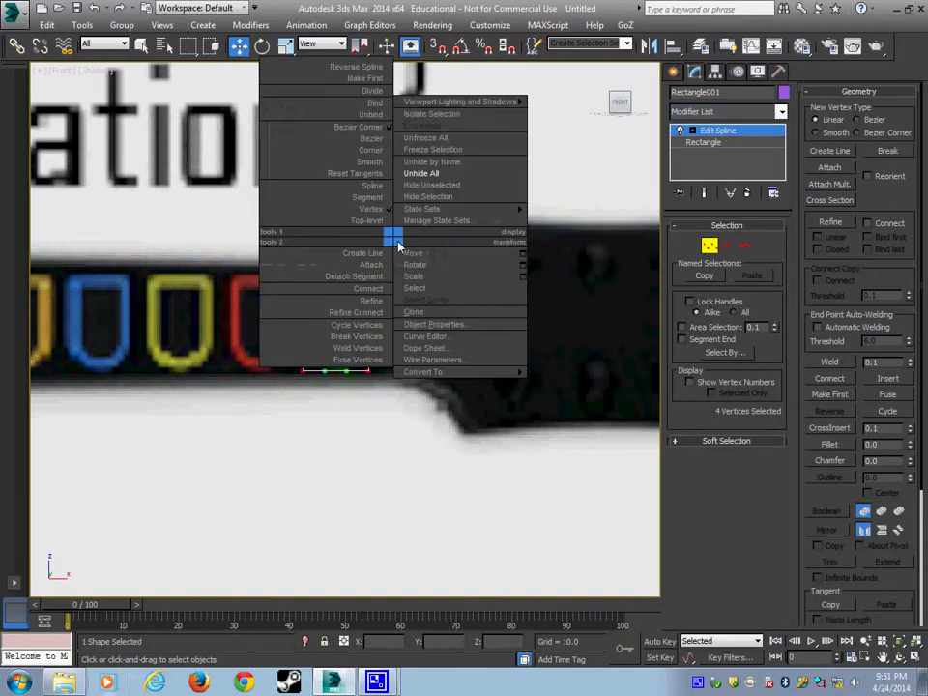
click(360, 155)
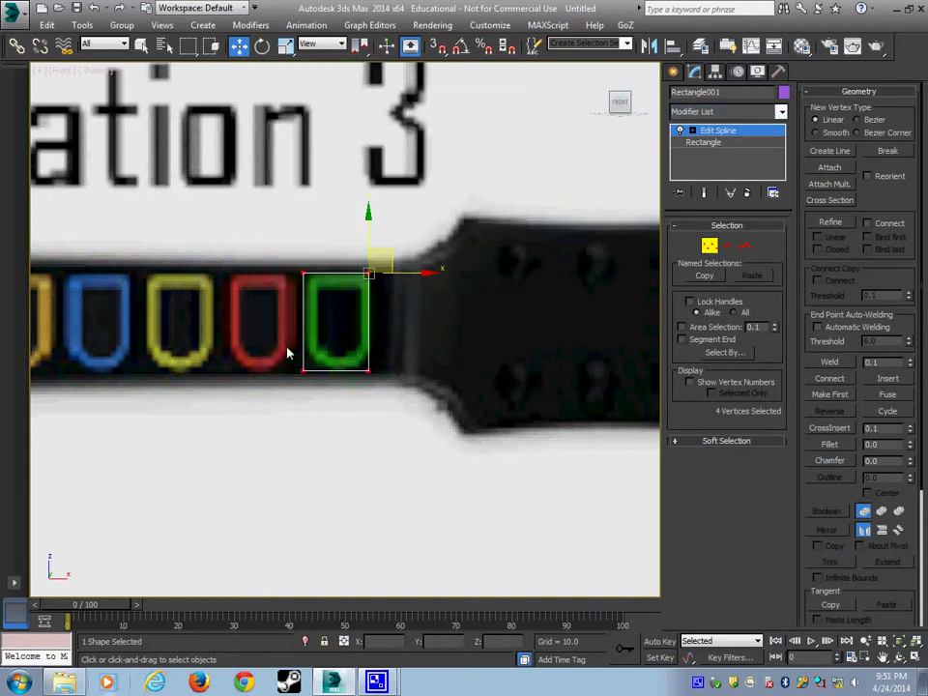
Fillet the rectangle's two lower corners by about 5.13 and weld the overlapping bottom vertices with a threshold of 107.1
drag(287, 353, 655, 429)
drag(909, 447, 909, 426)
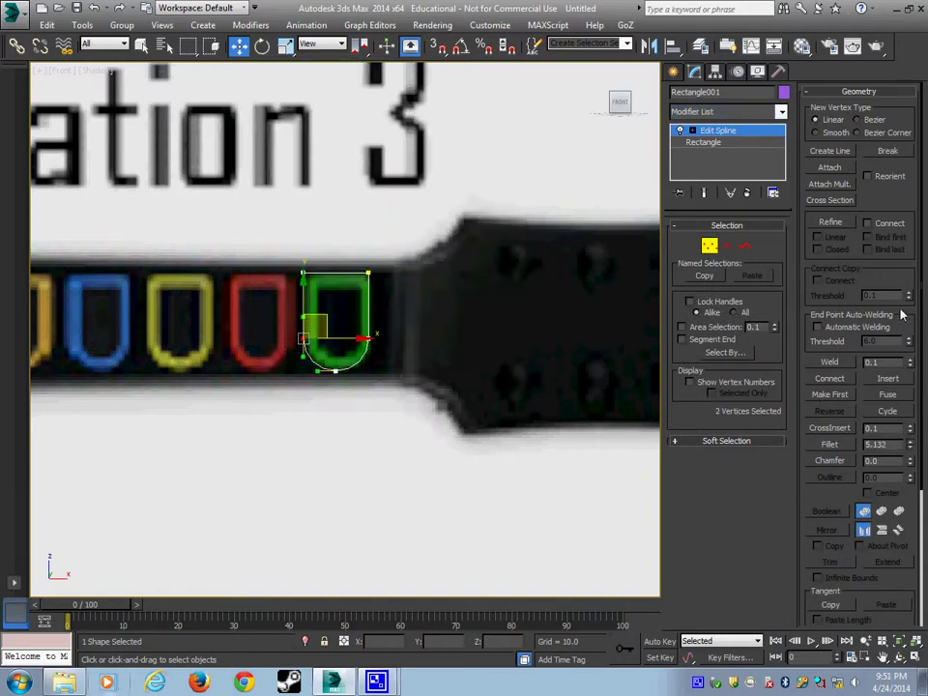
drag(369, 360, 370, 359)
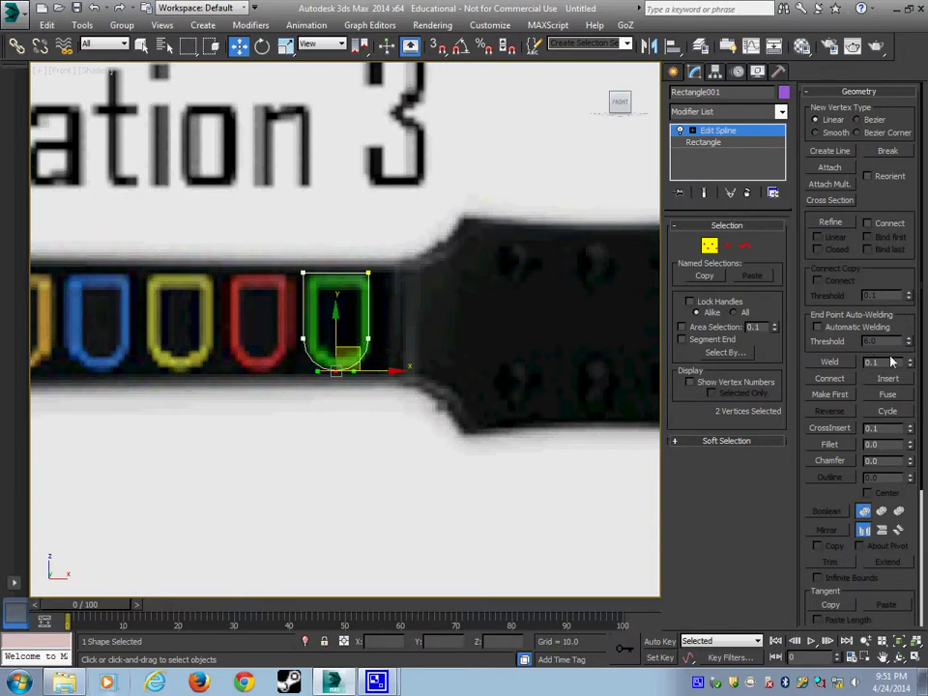
drag(912, 364, 861, 368)
click(834, 363)
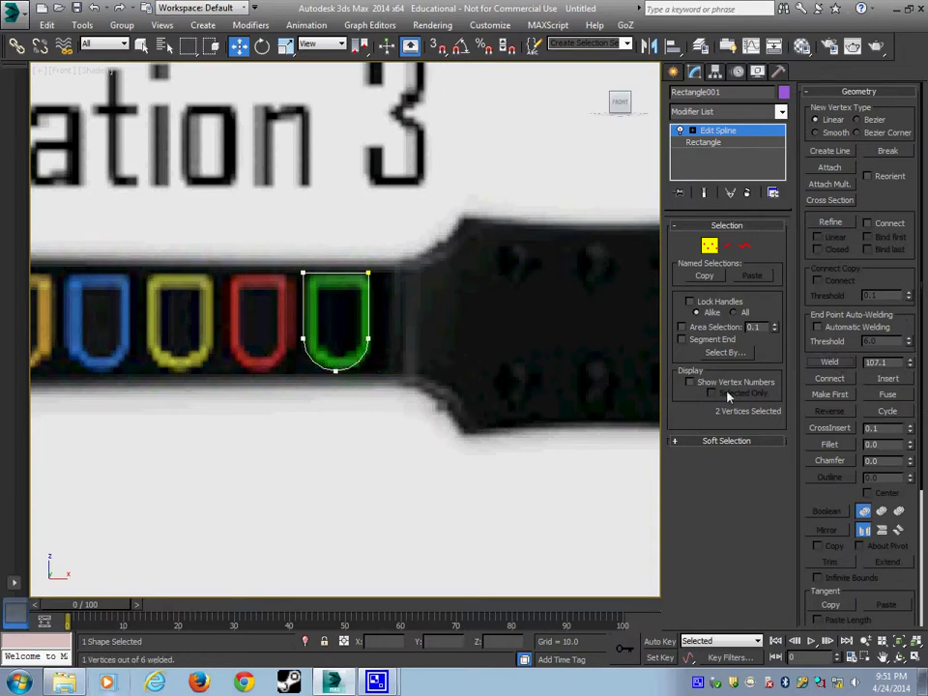
scroll(384, 373, up, 2)
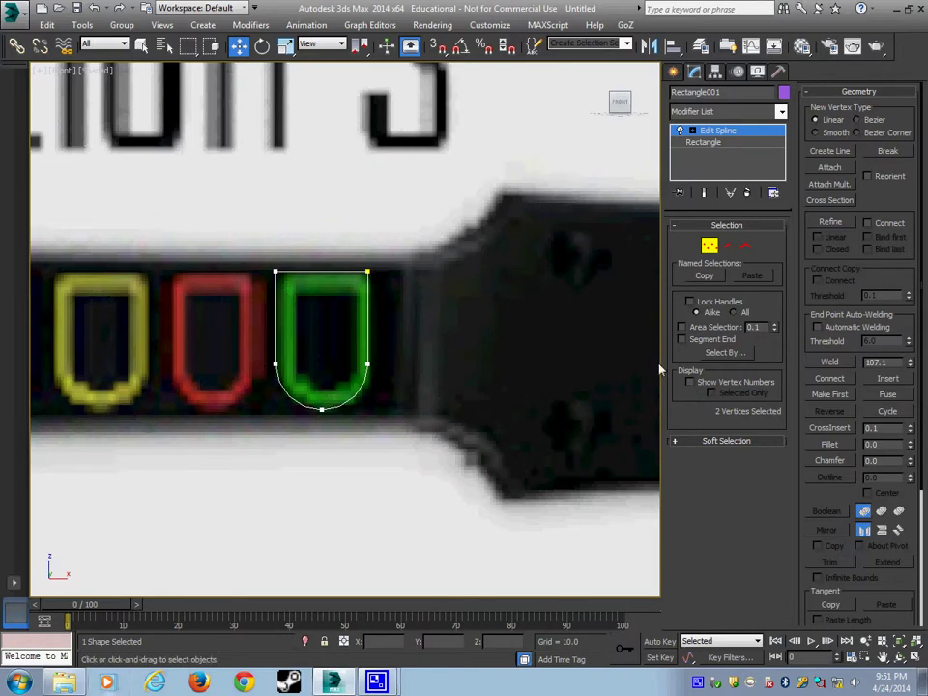
Set the base rectangle's interpolation steps to 3 and return to the Edit Spline level
click(704, 142)
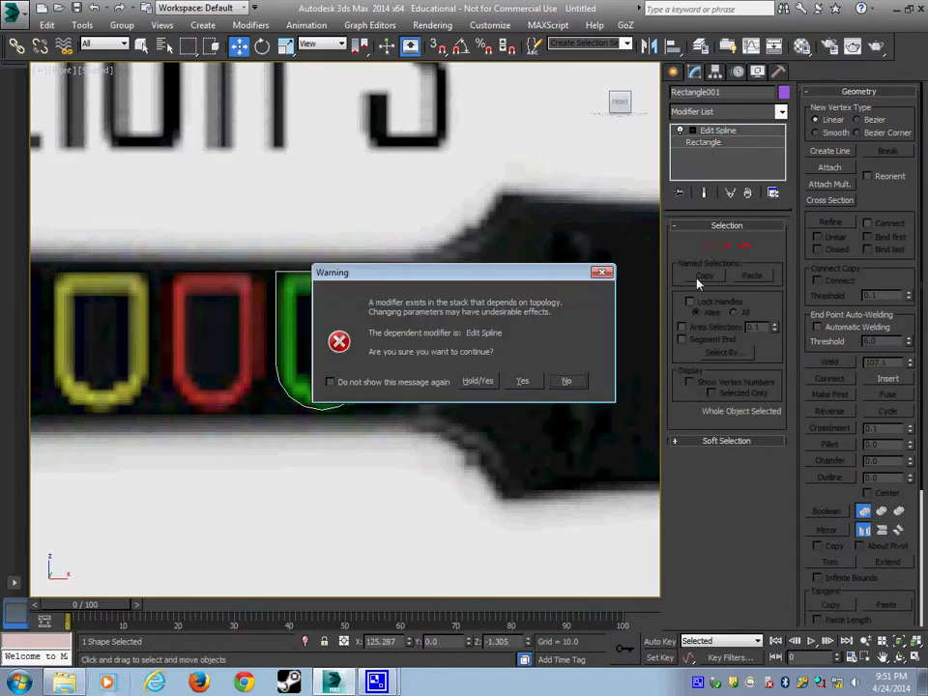
click(523, 382)
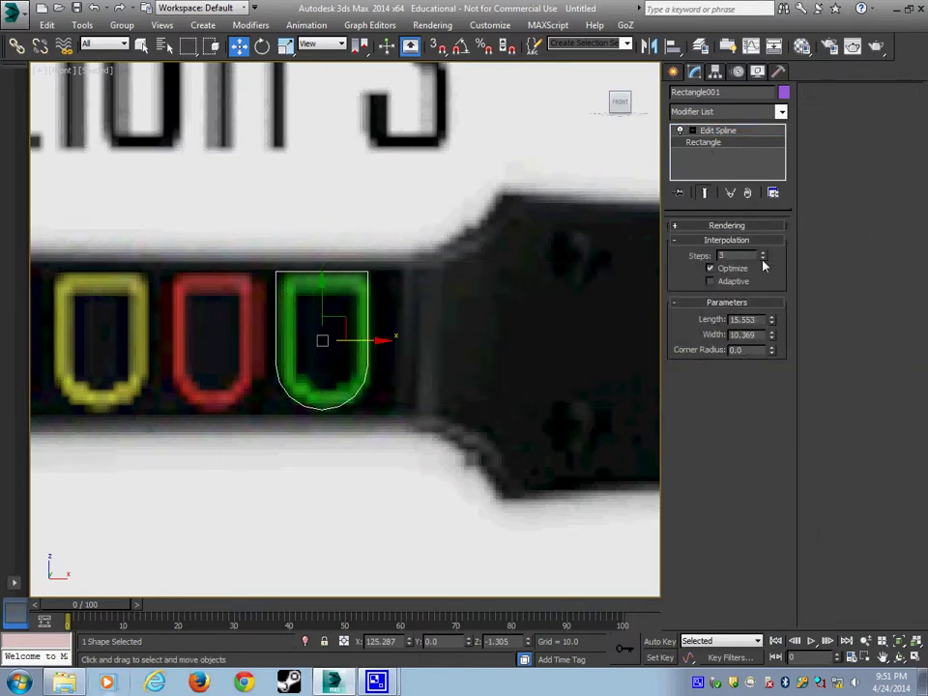
click(763, 262)
click(762, 255)
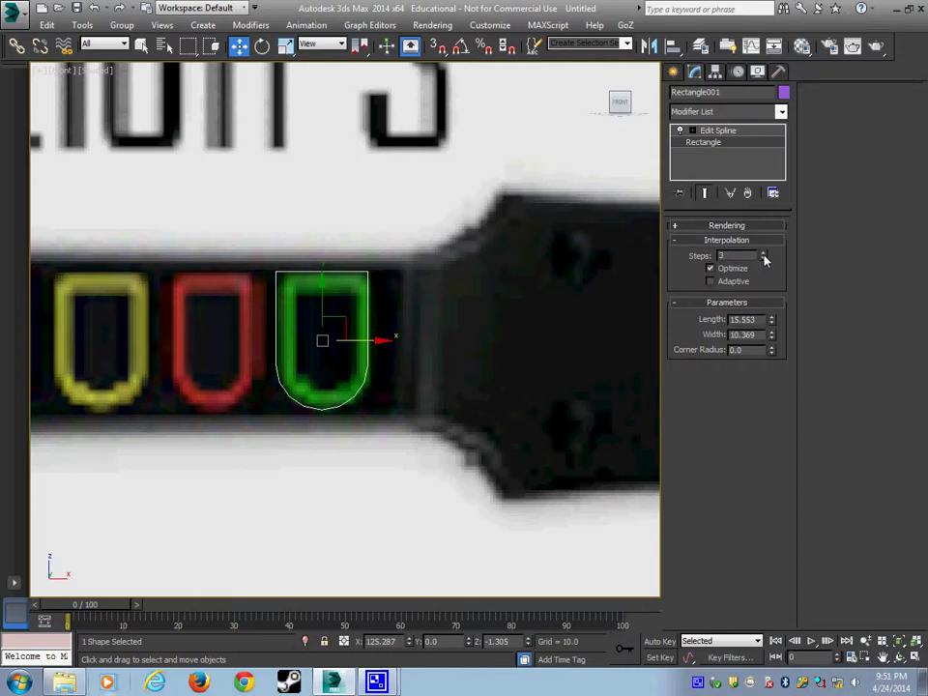
click(718, 130)
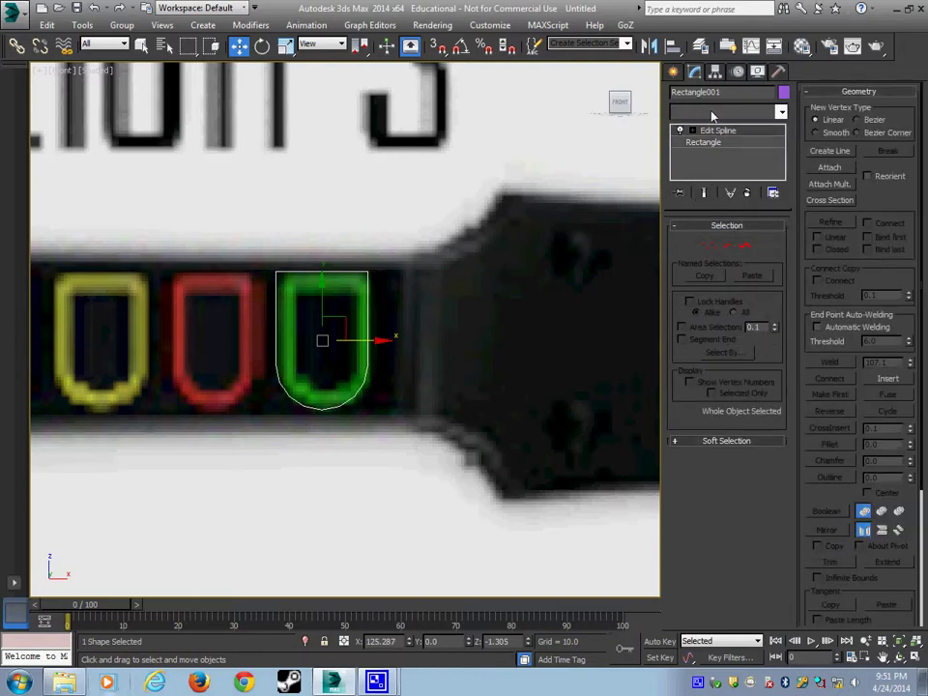
Add an Extrude modifier to the fret button outline with an amount of 2.0
click(712, 112)
click(710, 190)
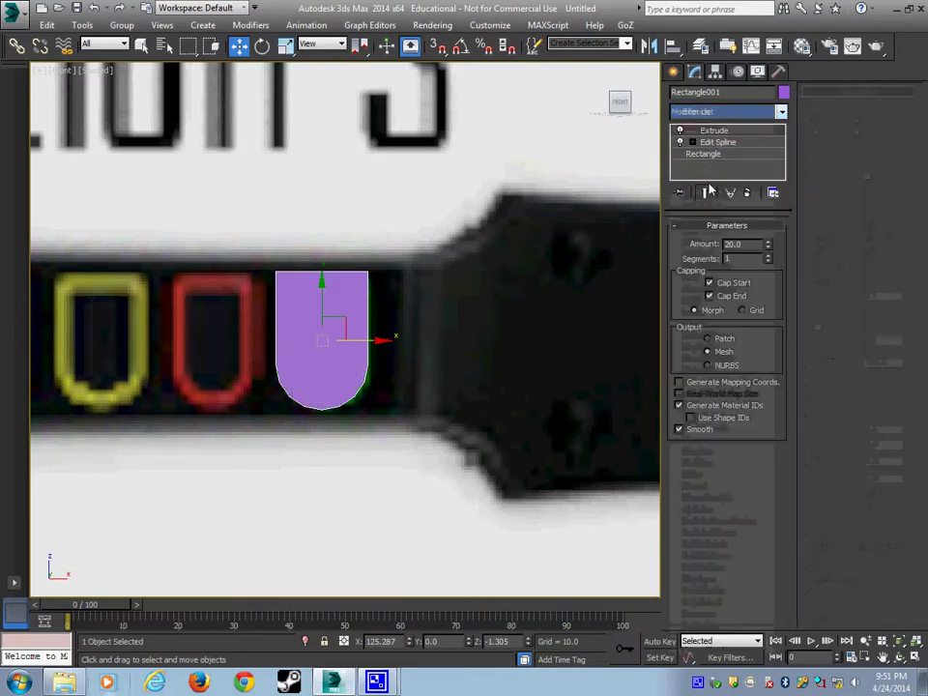
middle_drag(391, 348, 441, 400)
key(alt+e)
click(460, 450)
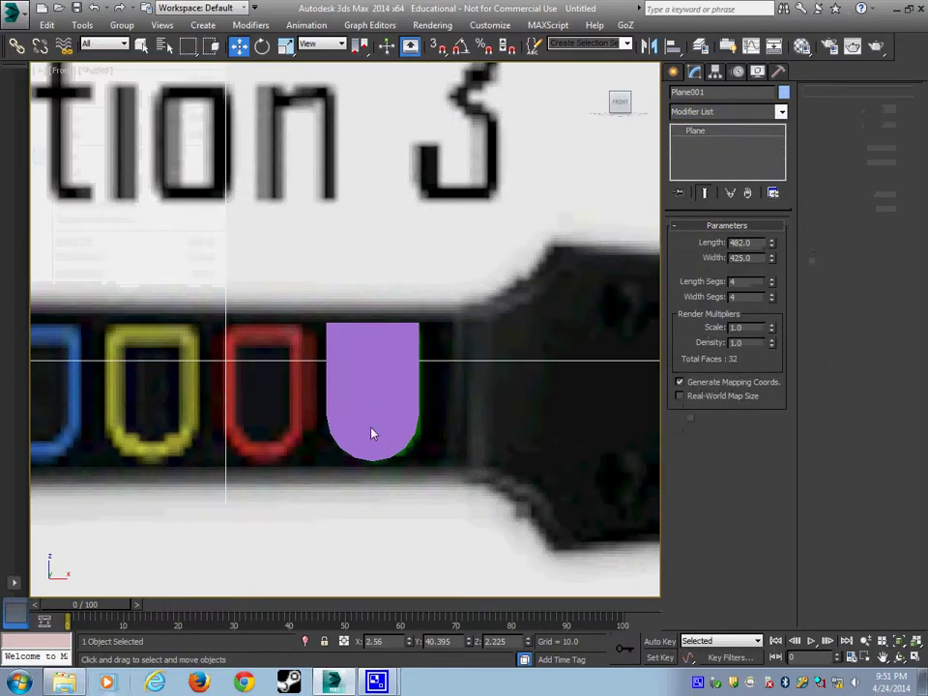
click(377, 429)
key(alt+e)
click(378, 435)
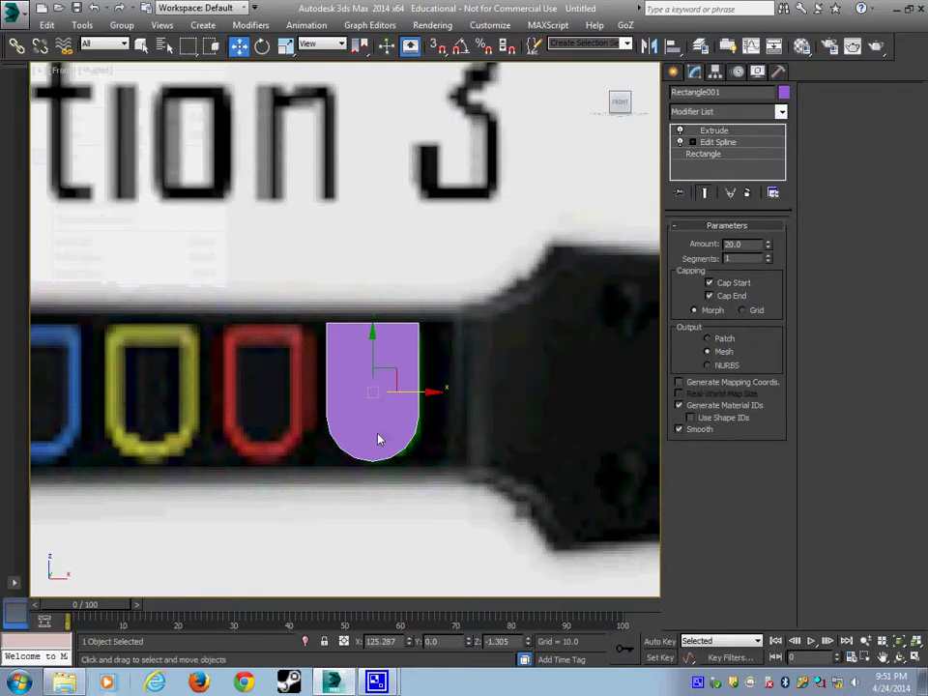
key(alt+w)
key(z)
alt+middle_drag(504, 476, 497, 430)
drag(771, 249, 769, 276)
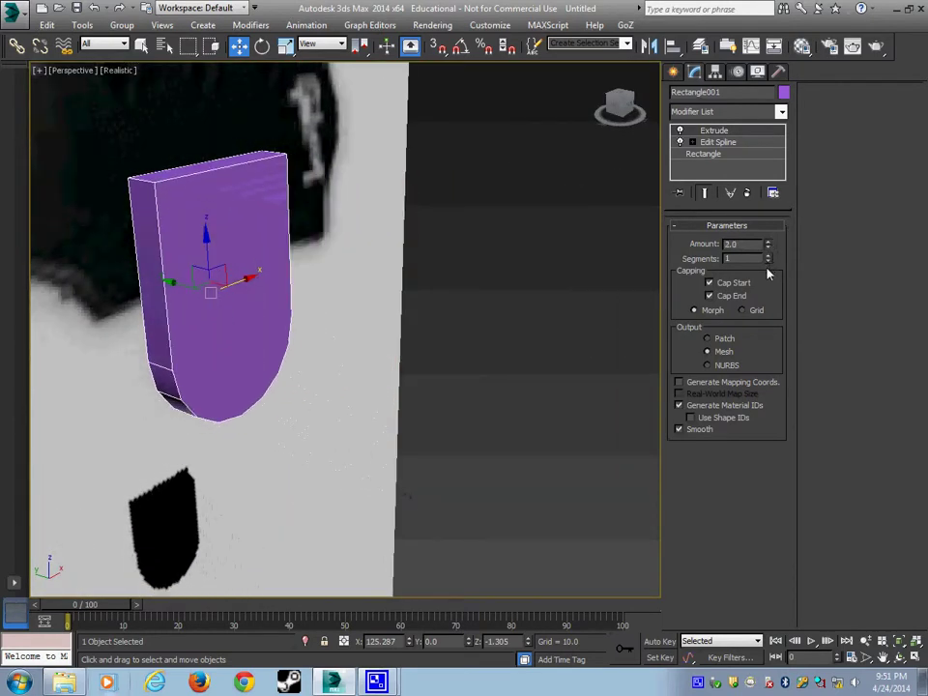
Add an Edit Poly modifier on top of the extruded fret button
middle_drag(260, 344, 466, 413)
scroll(497, 421, down, 2)
scroll(499, 396, up, 2)
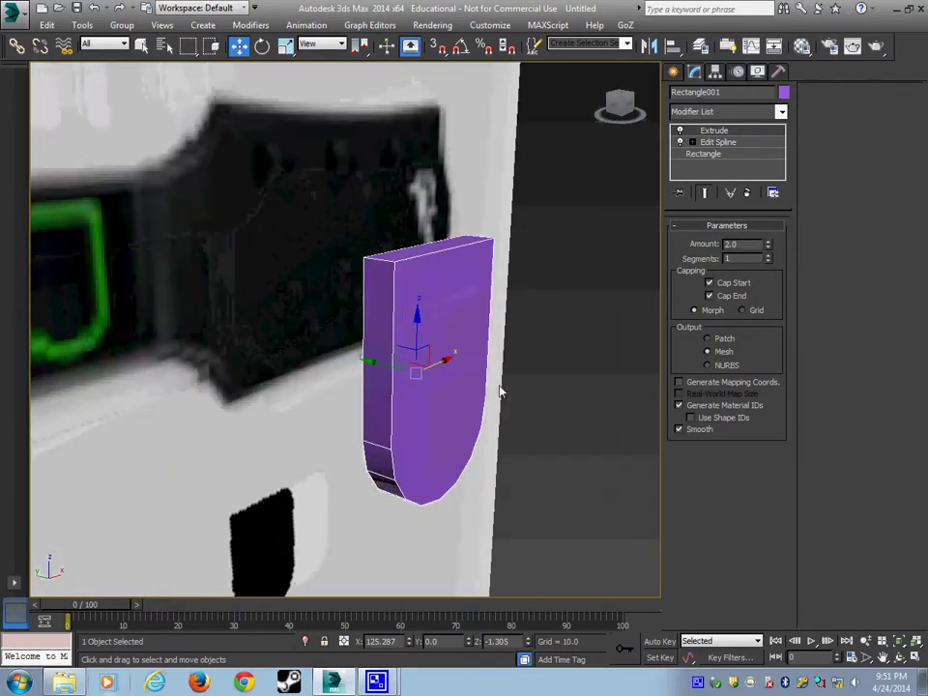
alt+middle_drag(656, 181, 153, 203)
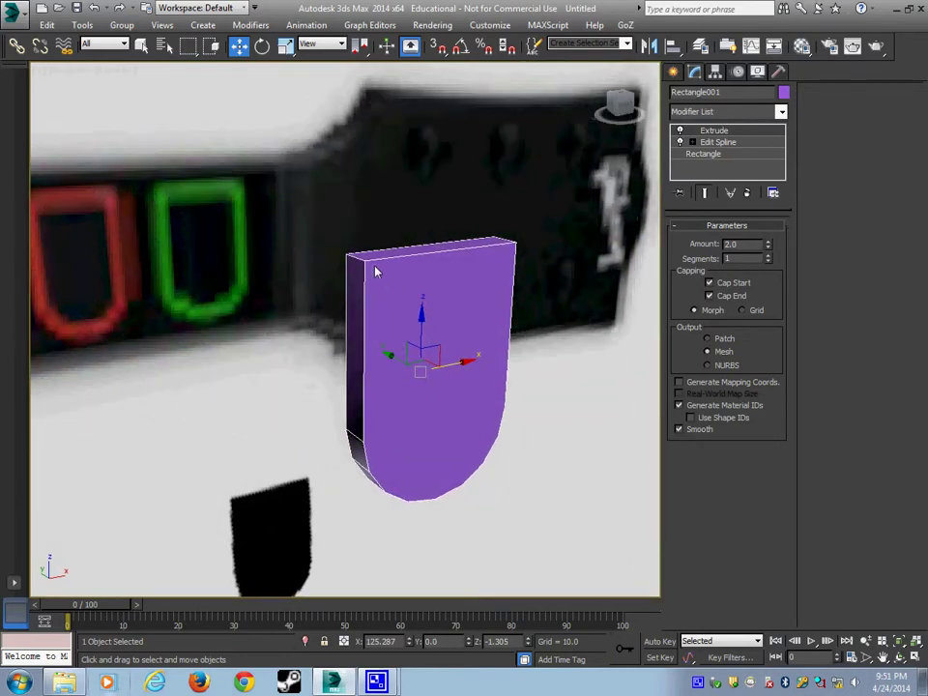
click(713, 114)
scroll(711, 404, down, 5)
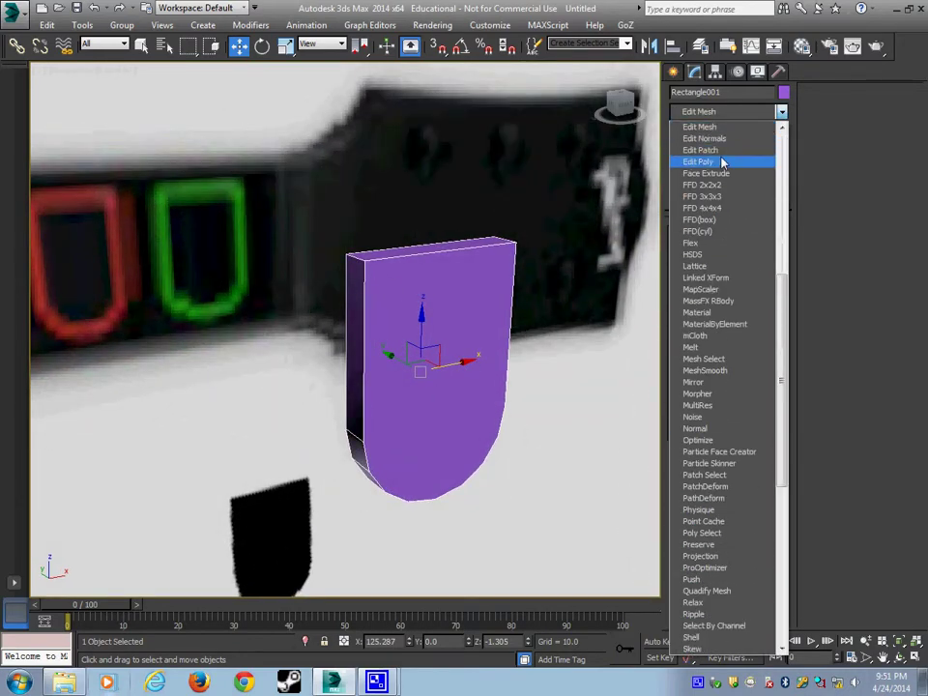
click(720, 160)
Bevel the fret button's front polygon with a height of 0.0 and an outline of about -1.145 to form an inset border
click(741, 257)
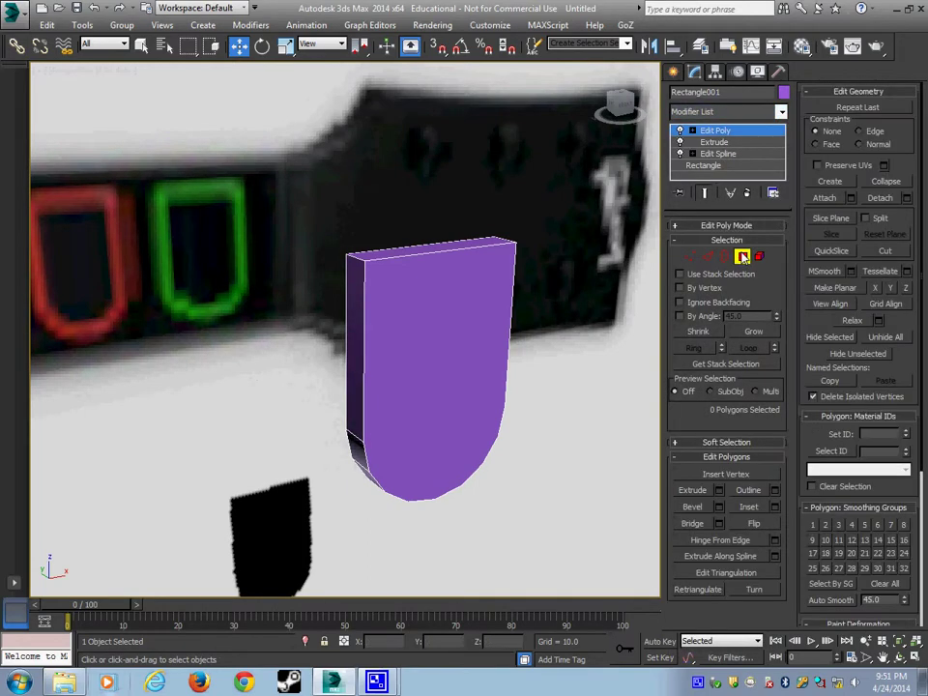
click(439, 312)
click(719, 507)
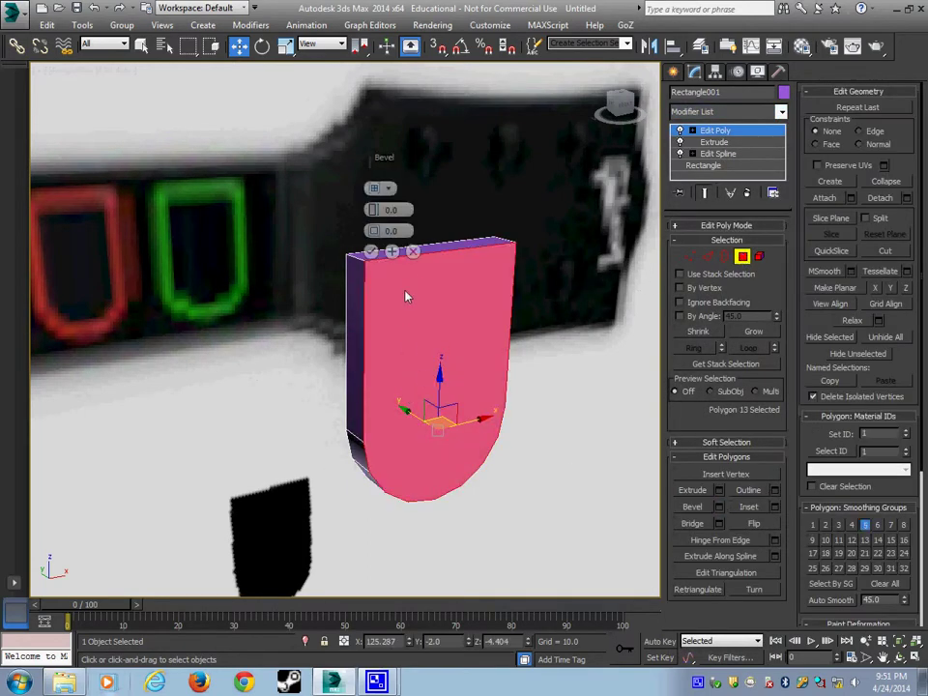
drag(379, 228, 378, 235)
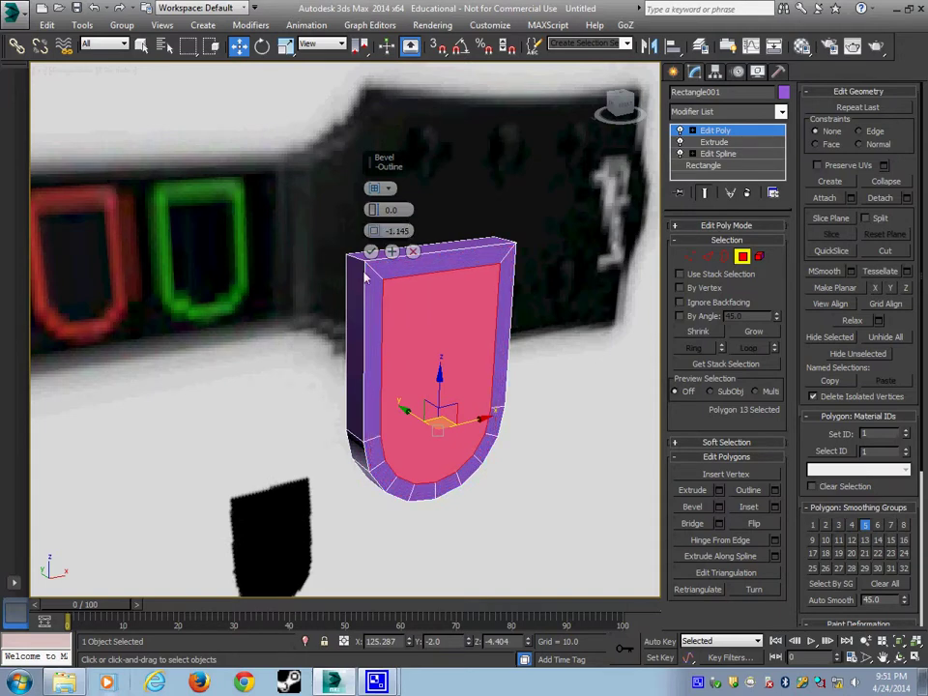
click(372, 253)
middle_drag(374, 296, 400, 356)
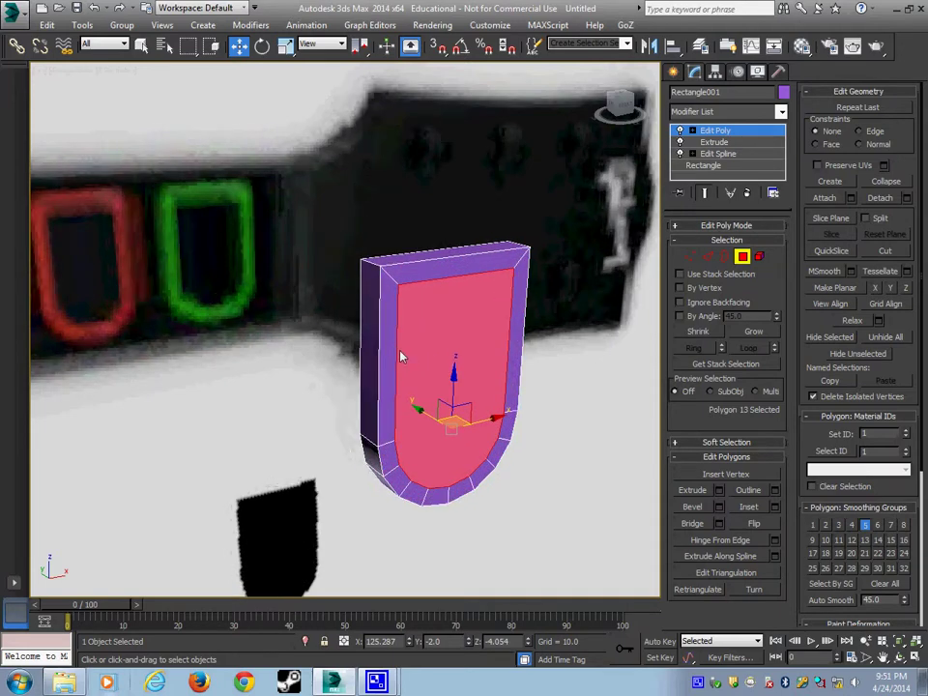
Chamfer the edges at the fret button's two upper corners by 0.5 with 2 segments
click(708, 256)
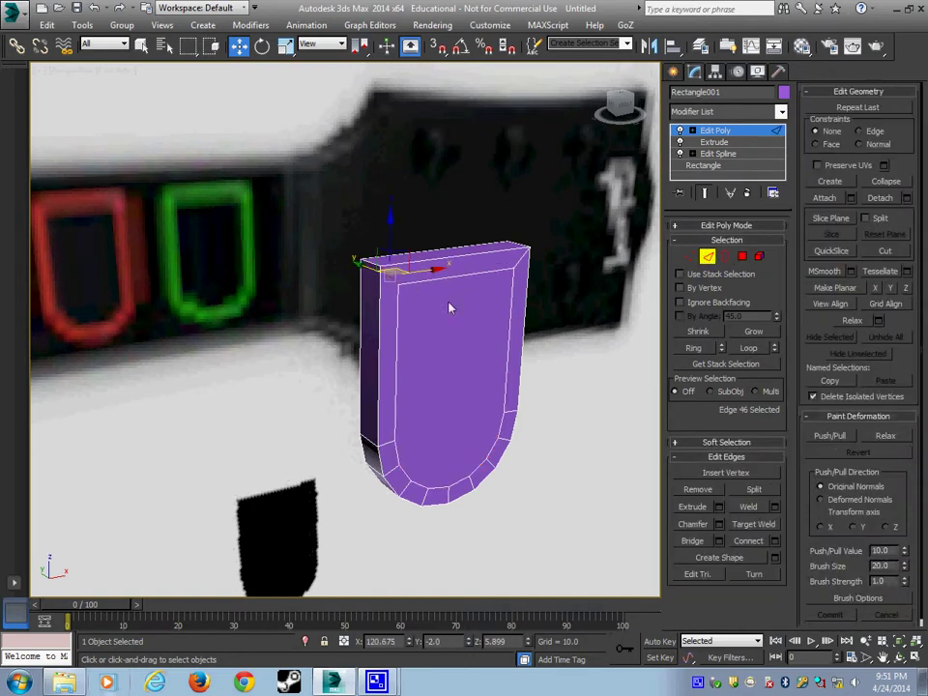
ctrl+click(519, 260)
click(745, 348)
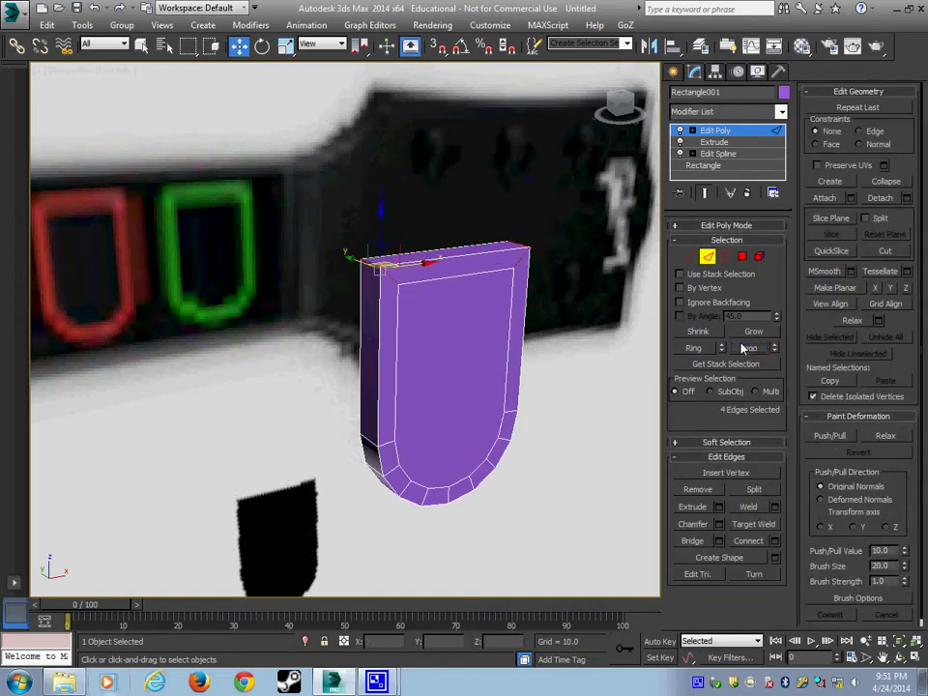
alt+middle_drag(485, 414, 472, 420)
click(718, 524)
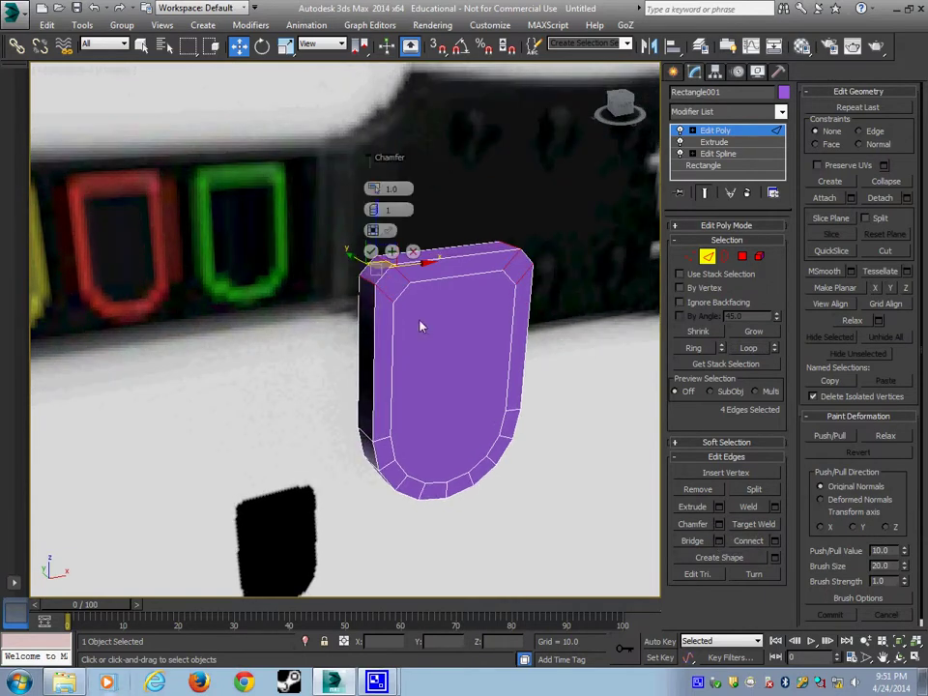
text(.)
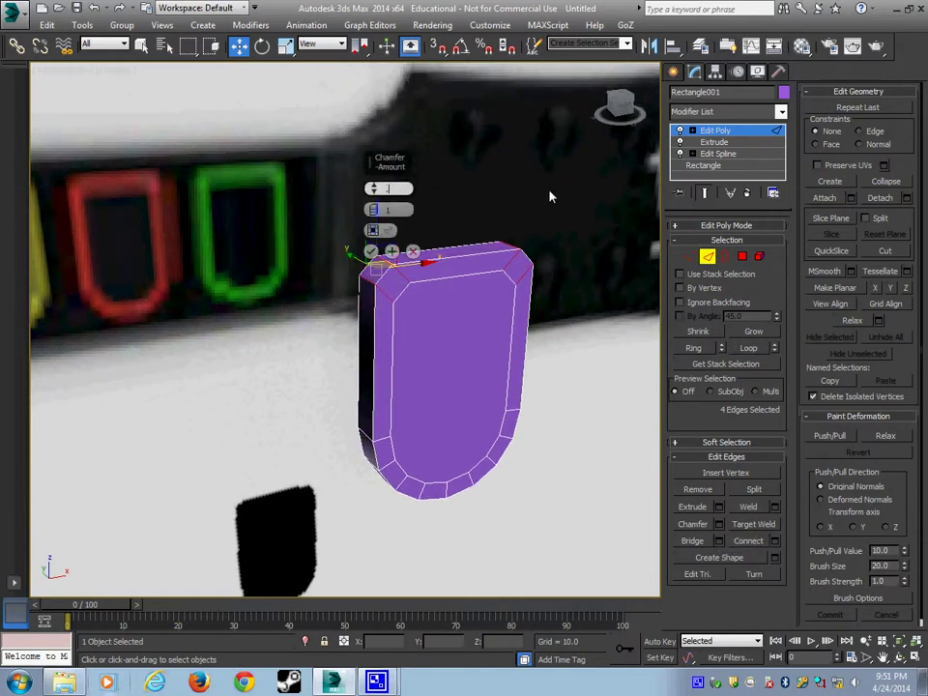
text(5)
key(Return)
click(375, 208)
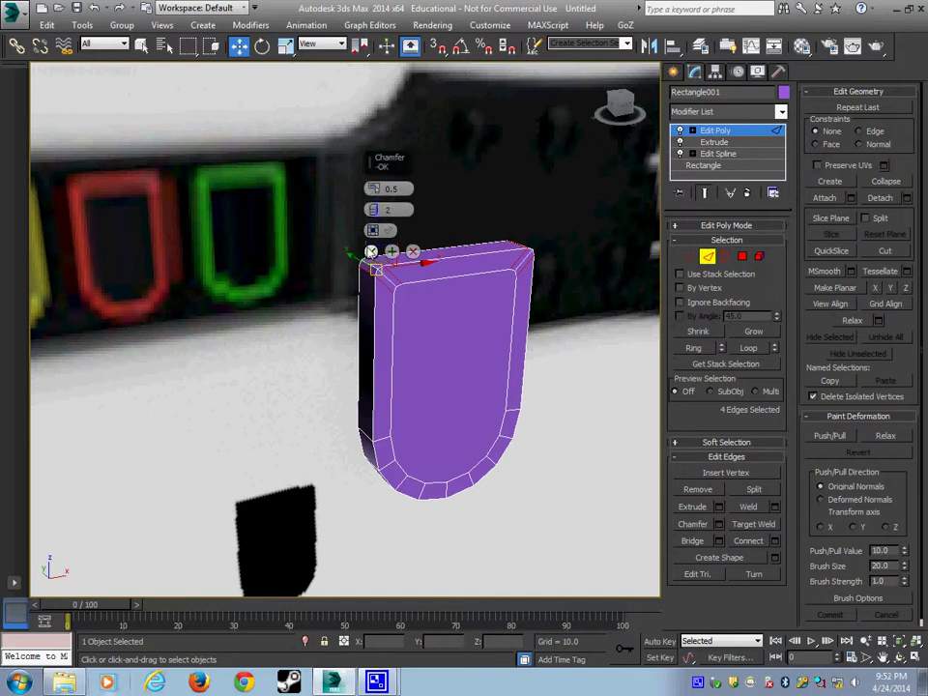
click(372, 251)
Select all of the fret button's polygons and auto smooth them with a 90-degree threshold
scroll(377, 343, down, 6)
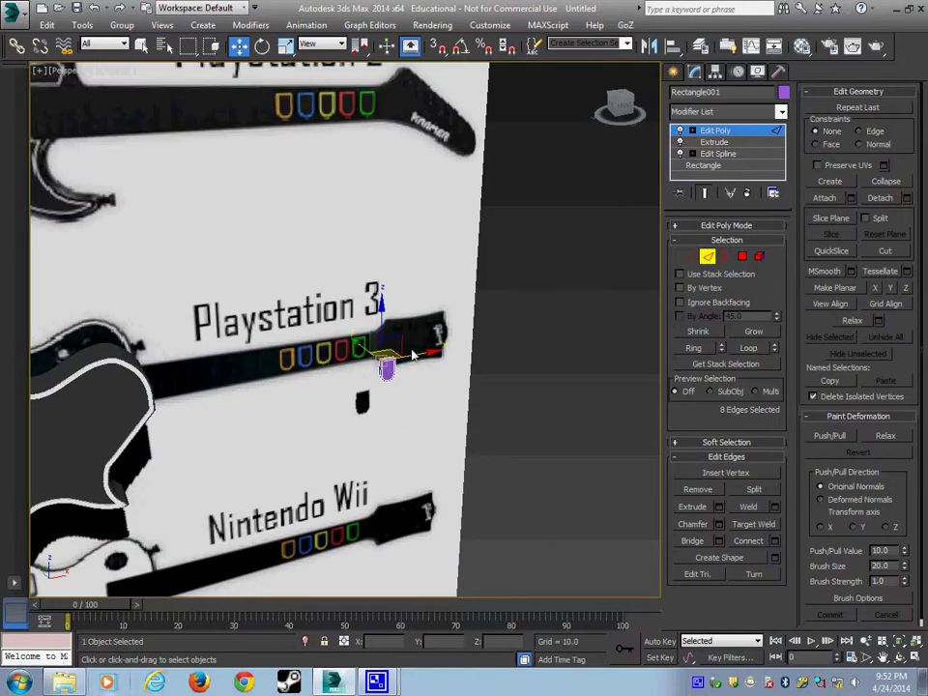
scroll(401, 348, up, 7)
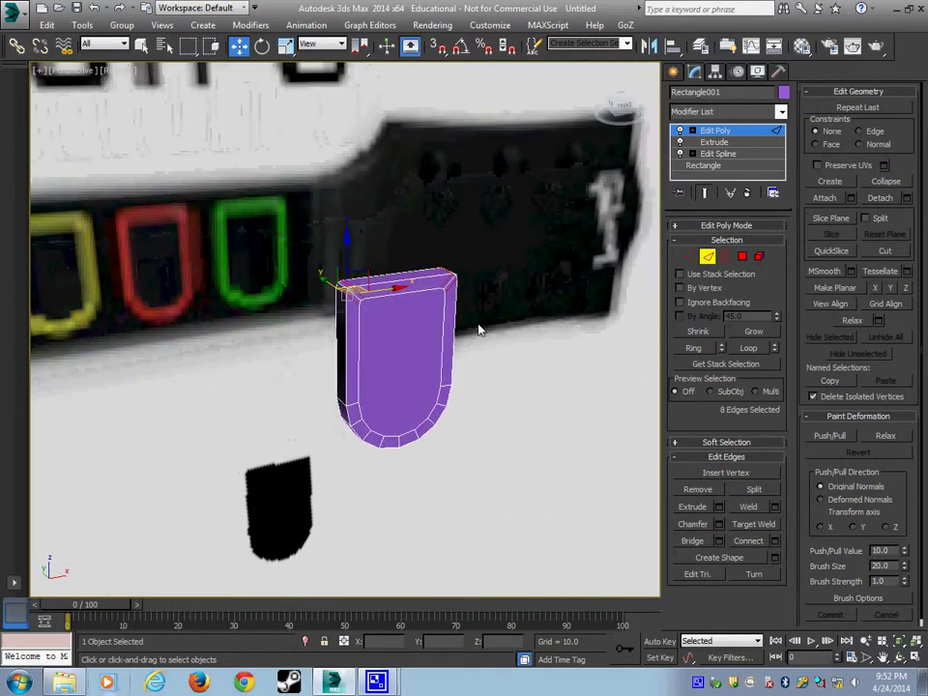
scroll(474, 348, up, 2)
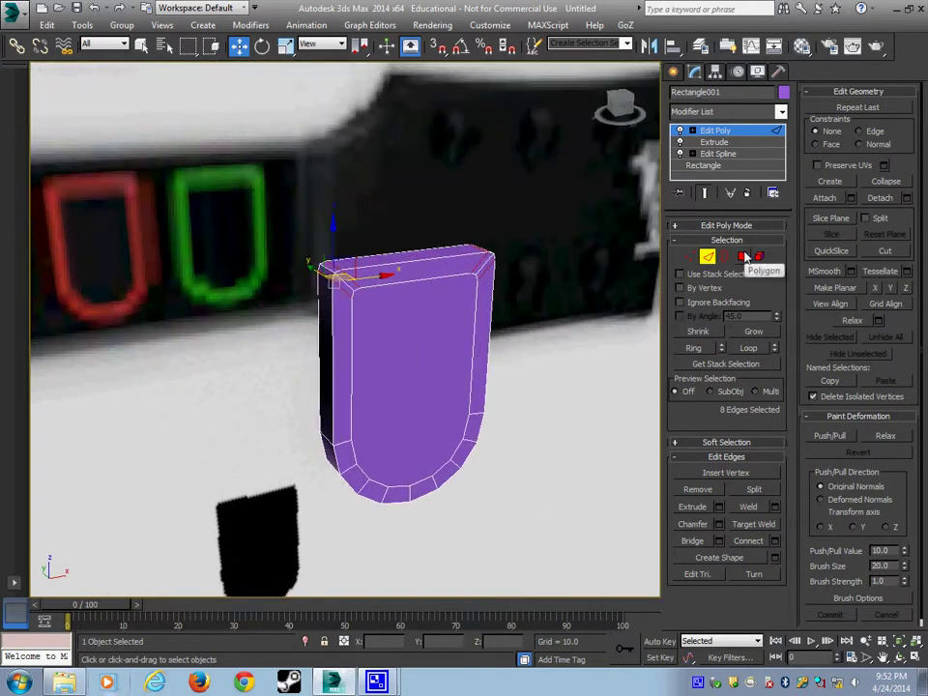
click(745, 256)
drag(207, 201, 600, 560)
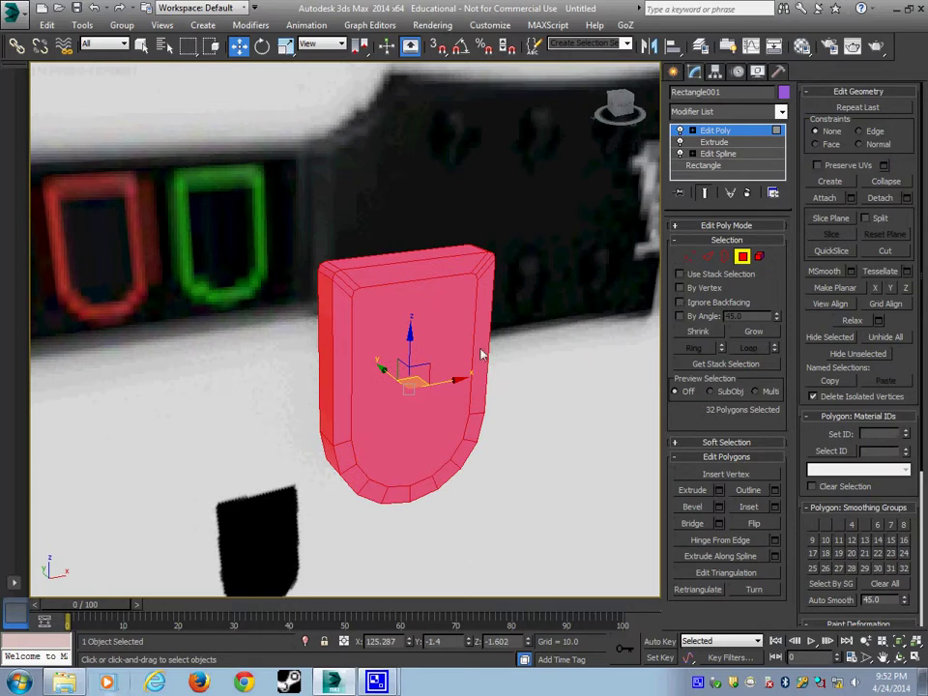
click(376, 682)
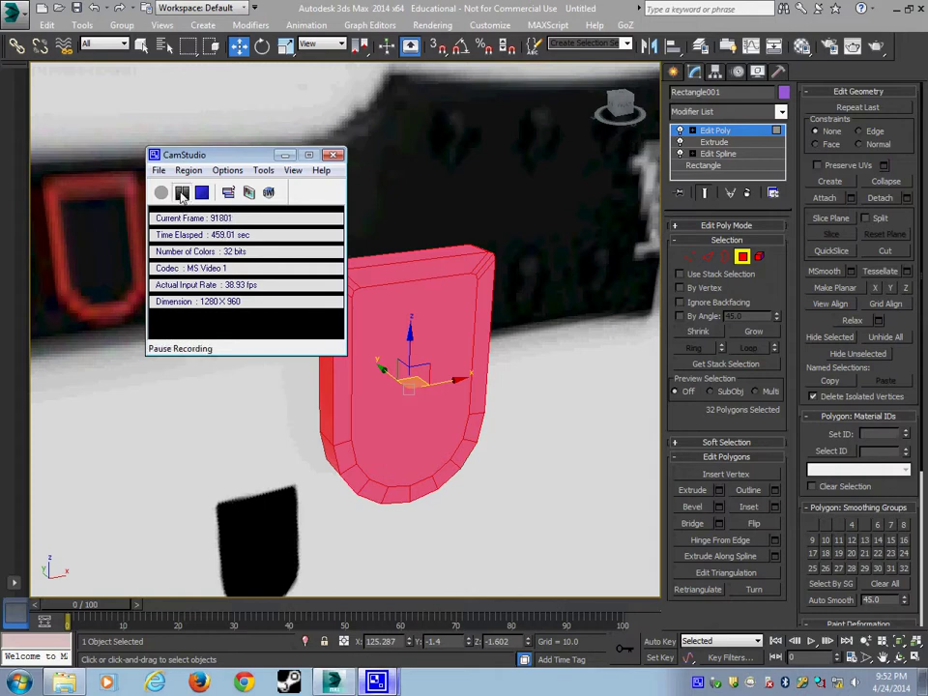
middle_drag(479, 468, 498, 470)
click(709, 259)
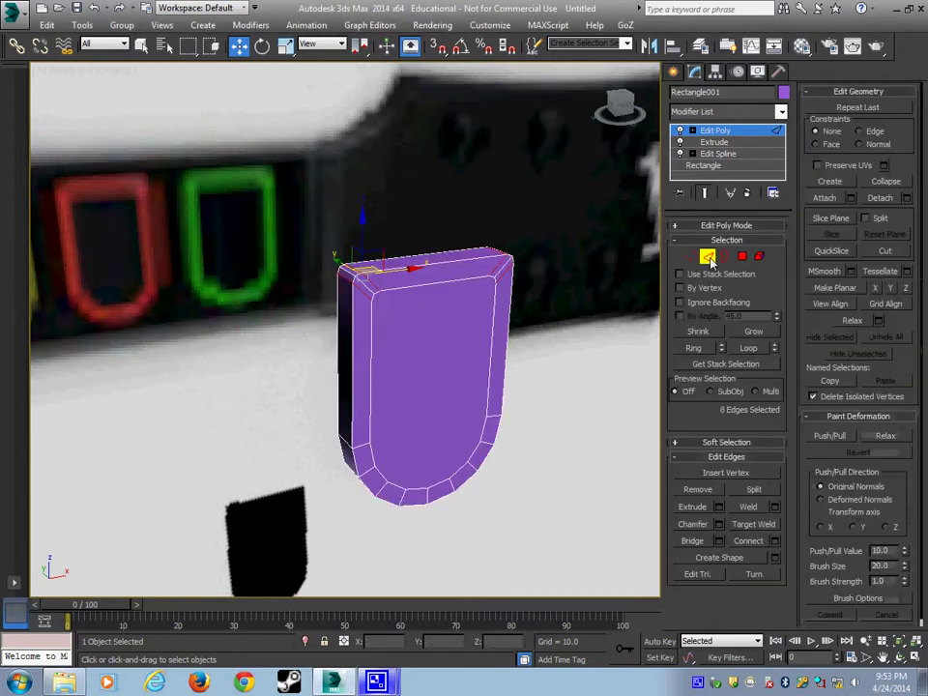
key(4)
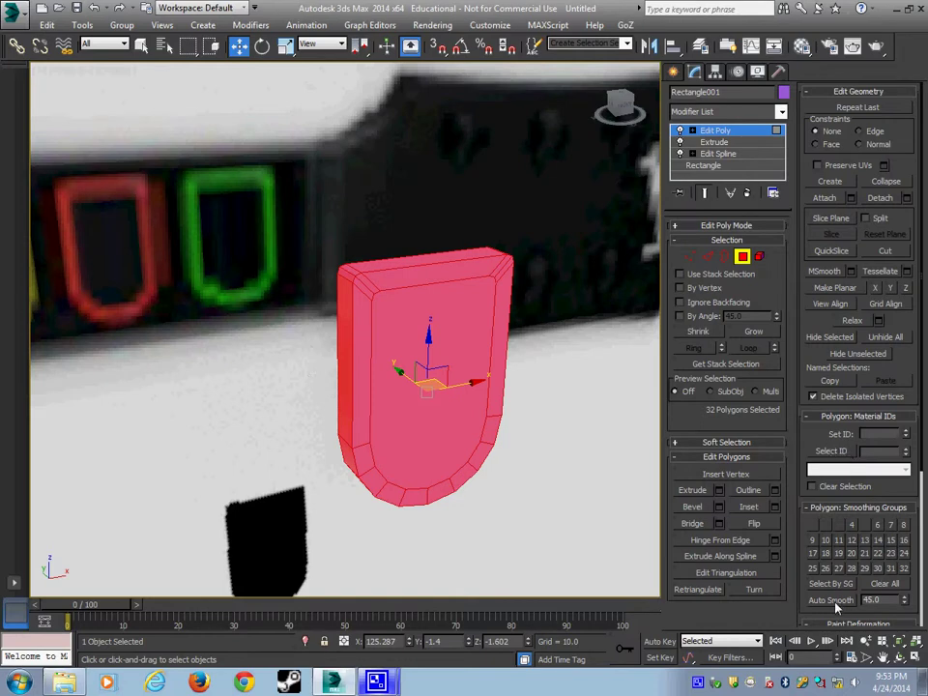
drag(887, 602, 738, 607)
text(90)
click(832, 600)
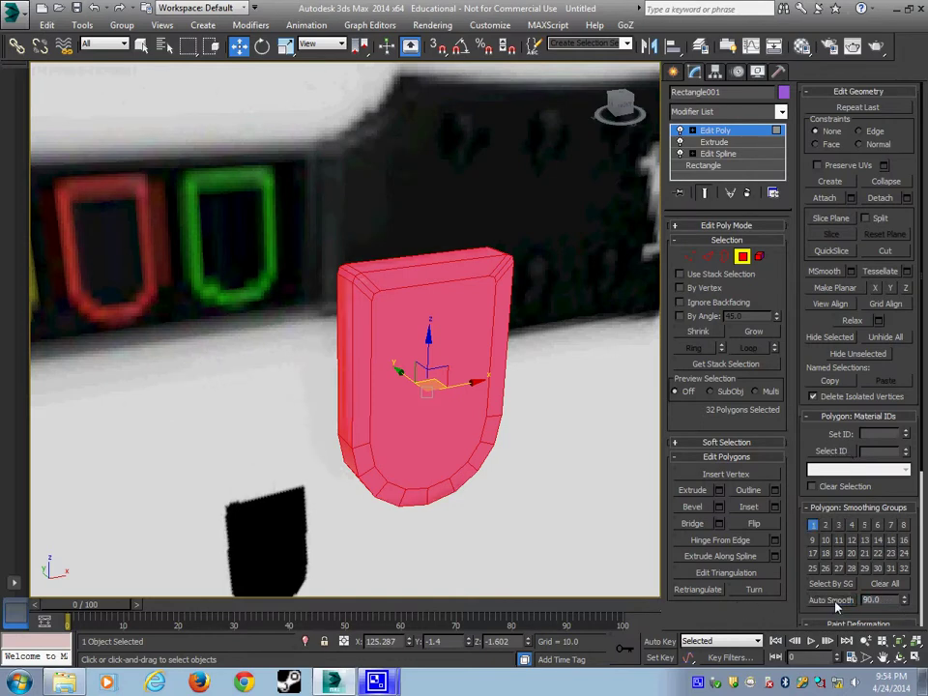
Select the fret button's border and side polygons from an edge loop and set their material ID to 4
click(708, 257)
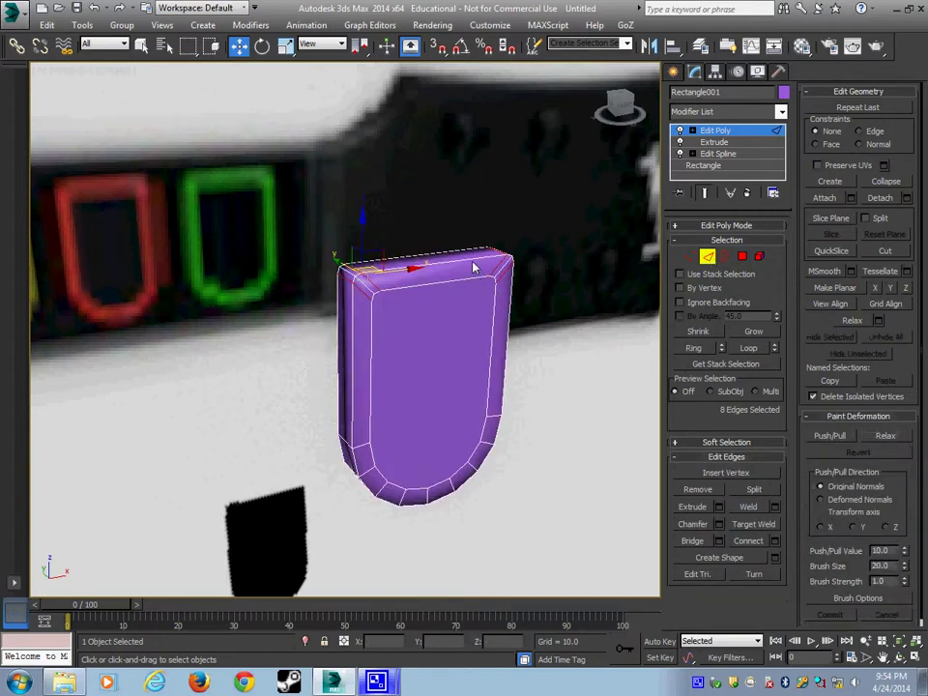
click(744, 256)
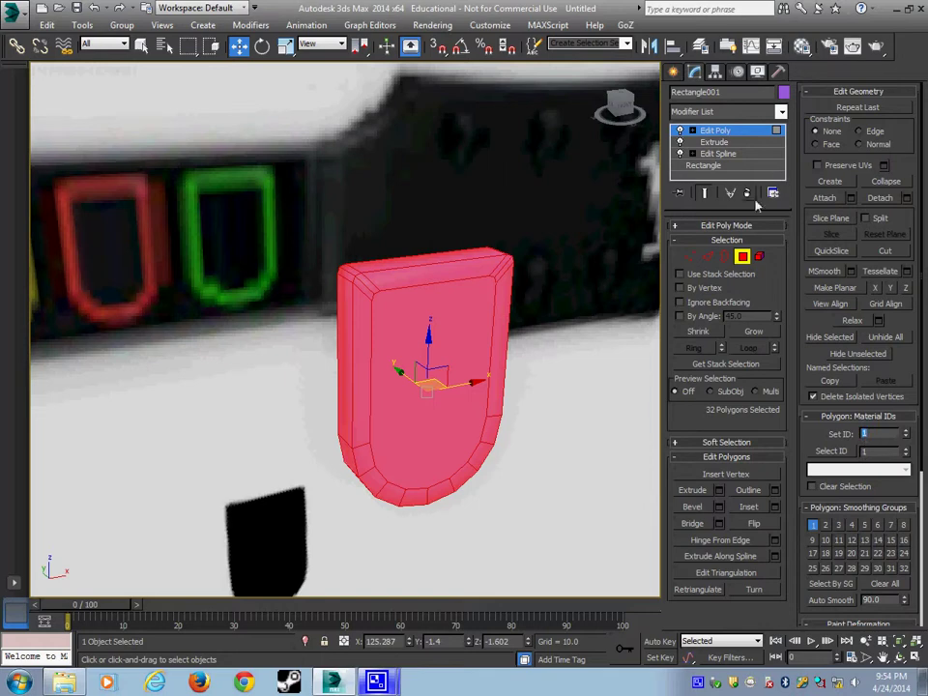
click(709, 257)
click(748, 348)
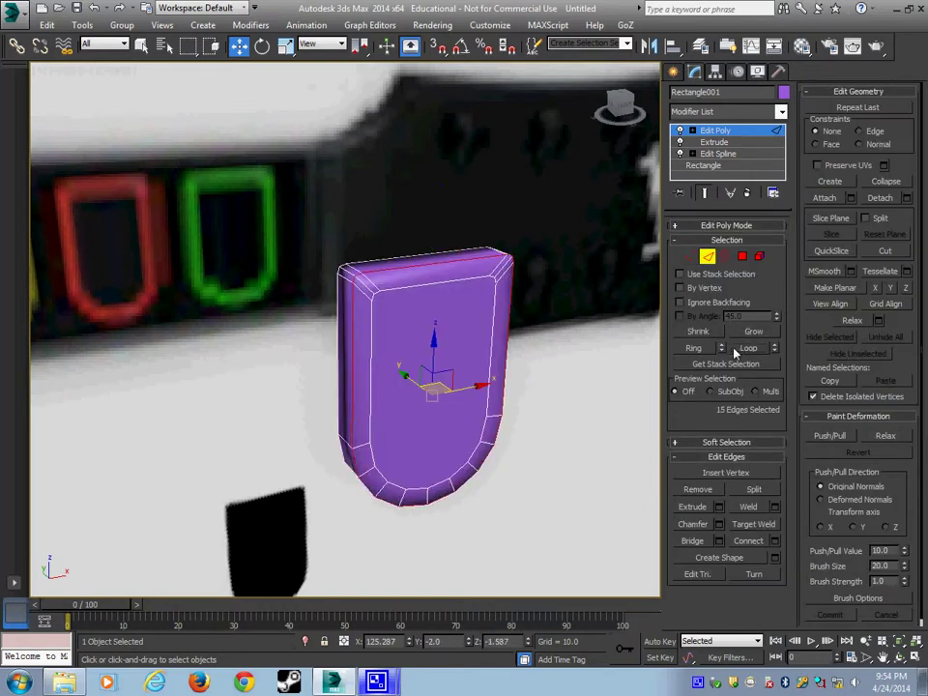
ctrl+click(743, 257)
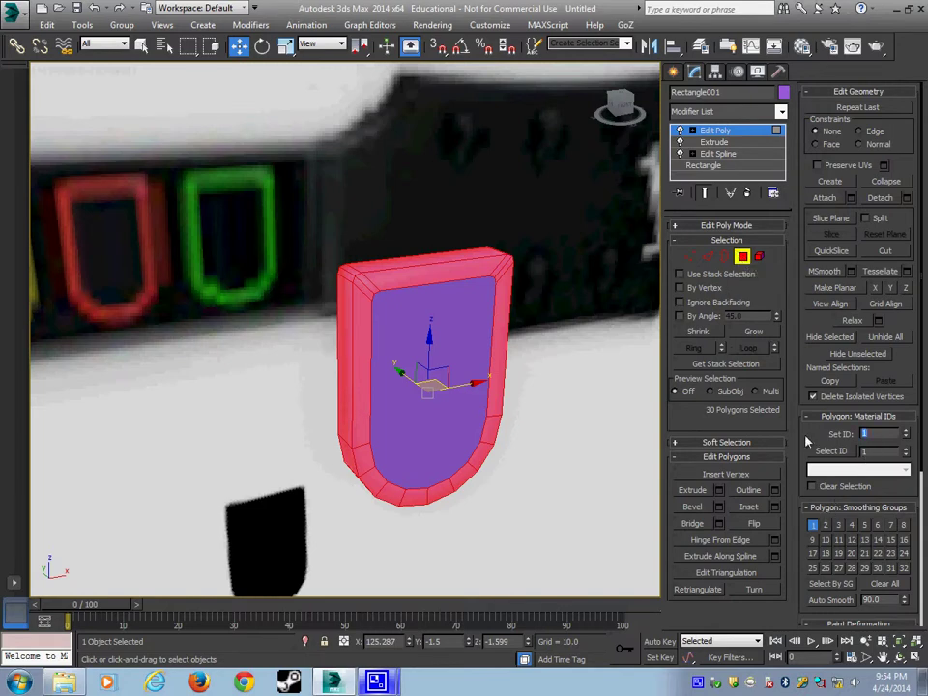
click(742, 257)
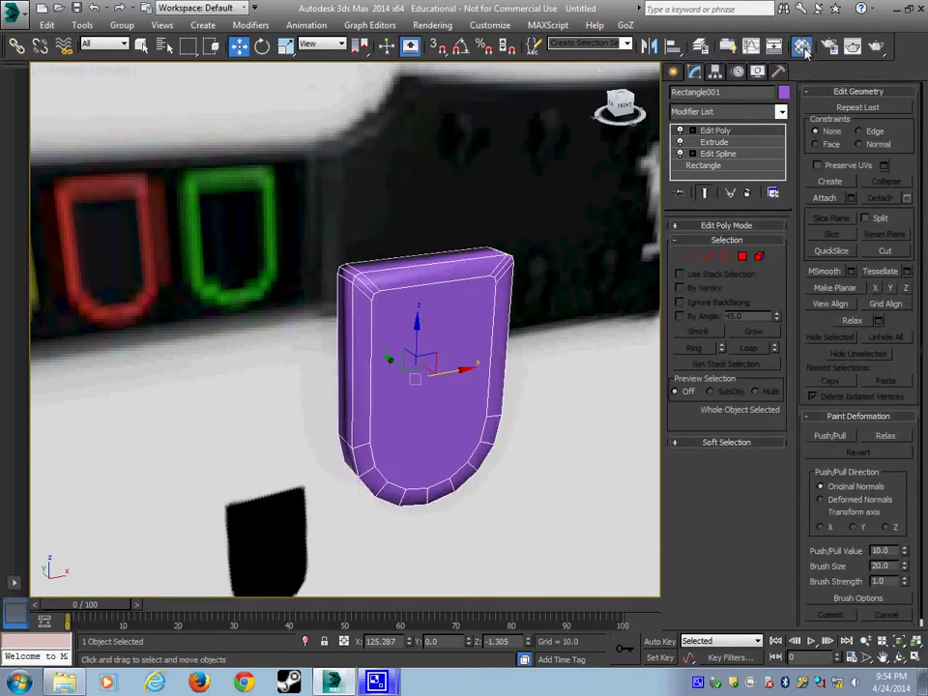
Assign the multi-colour Multi/Sub-Object material to the fret button and close the Material Editor
click(802, 48)
click(85, 254)
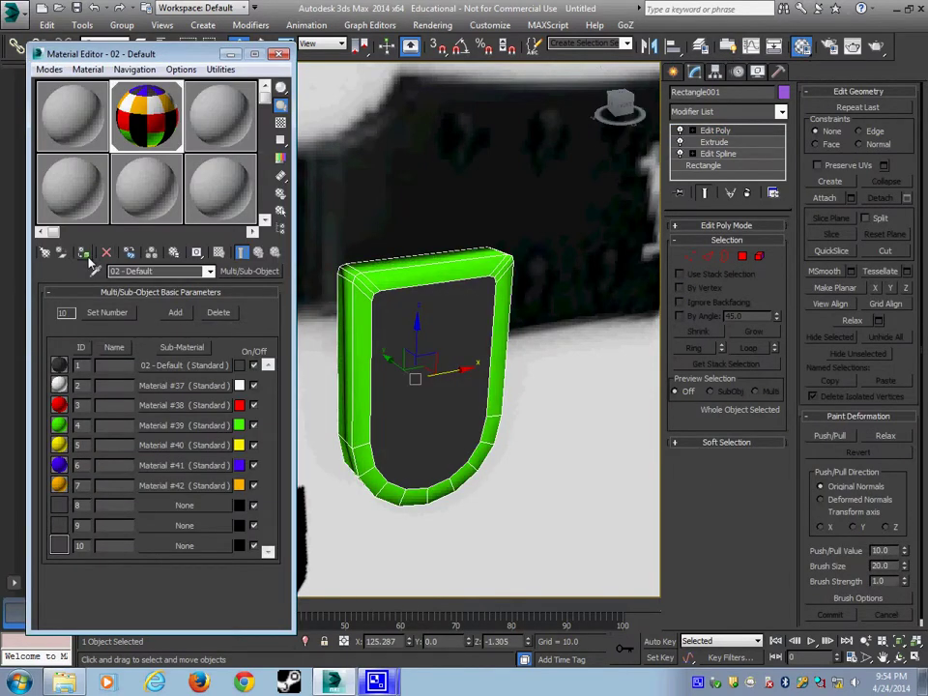
click(281, 58)
Clone the fret button as 4 copies spaced about 12.2 units apart along the neck, matching the reference buttons in the front view
scroll(292, 286, down, 6)
key(alt+w)
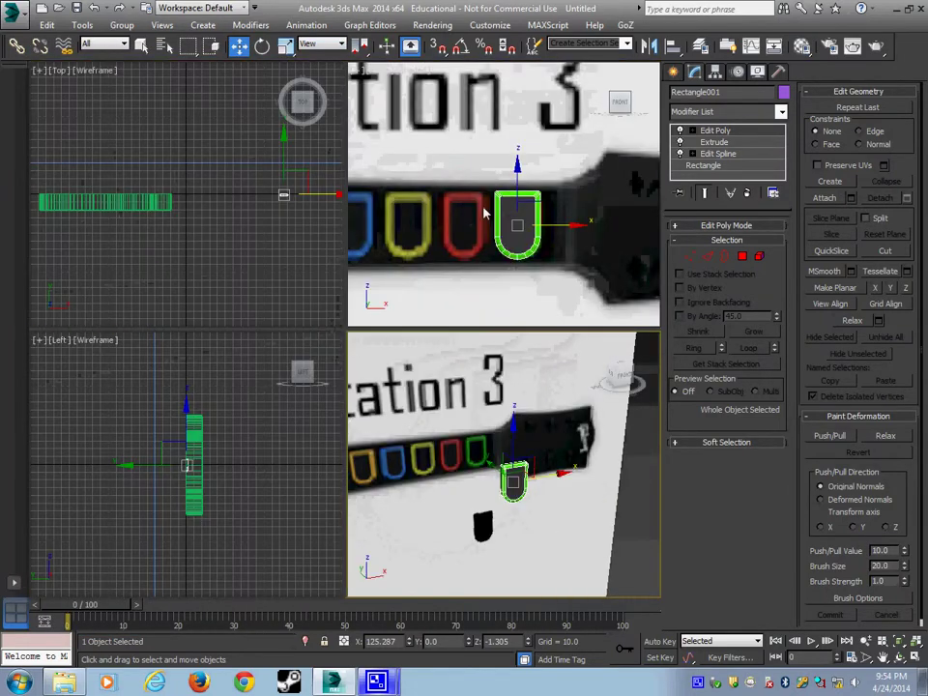
middle_drag(486, 213, 483, 249)
key(alt+w)
middle_drag(386, 330, 489, 263)
scroll(490, 263, down, 2)
shift+drag(531, 355, 455, 355)
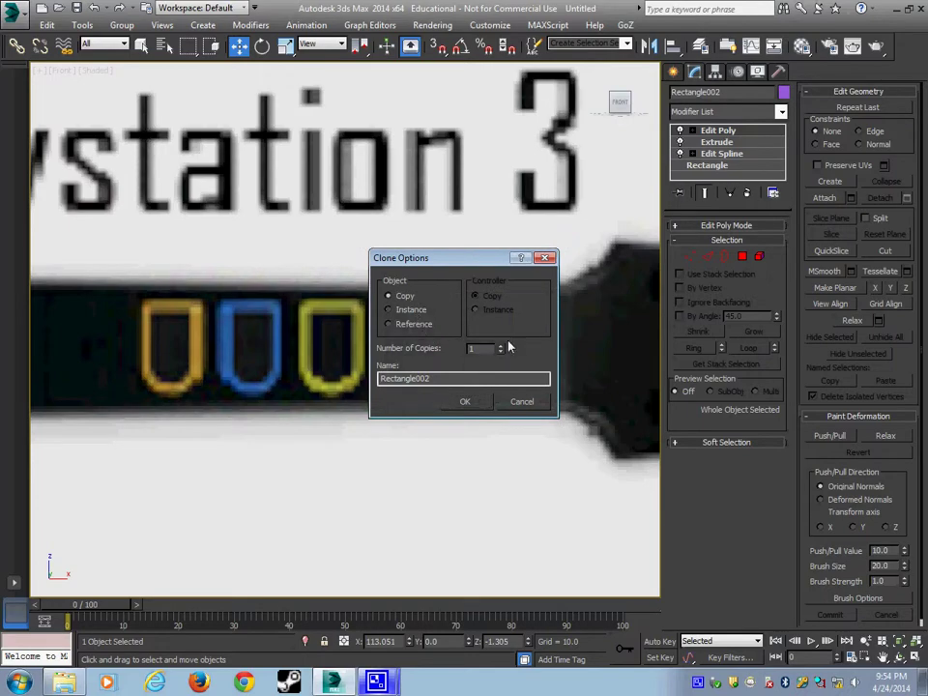
click(467, 403)
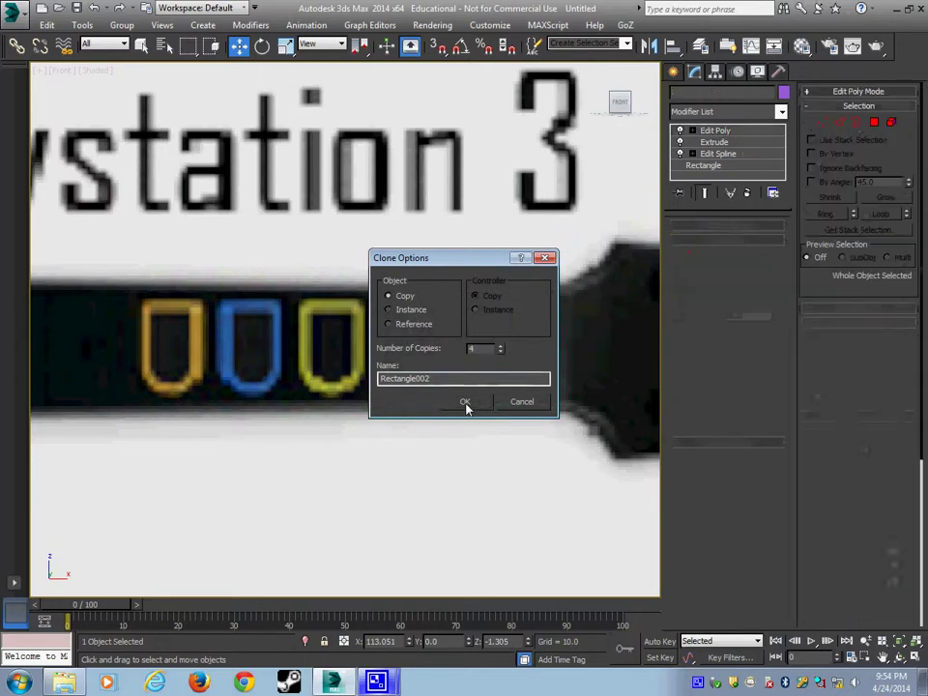
Set the border polygons of the fret button beside the original to red with material ID 3
middle_drag(391, 395, 374, 419)
key(alt+w)
middle_drag(465, 488, 515, 484)
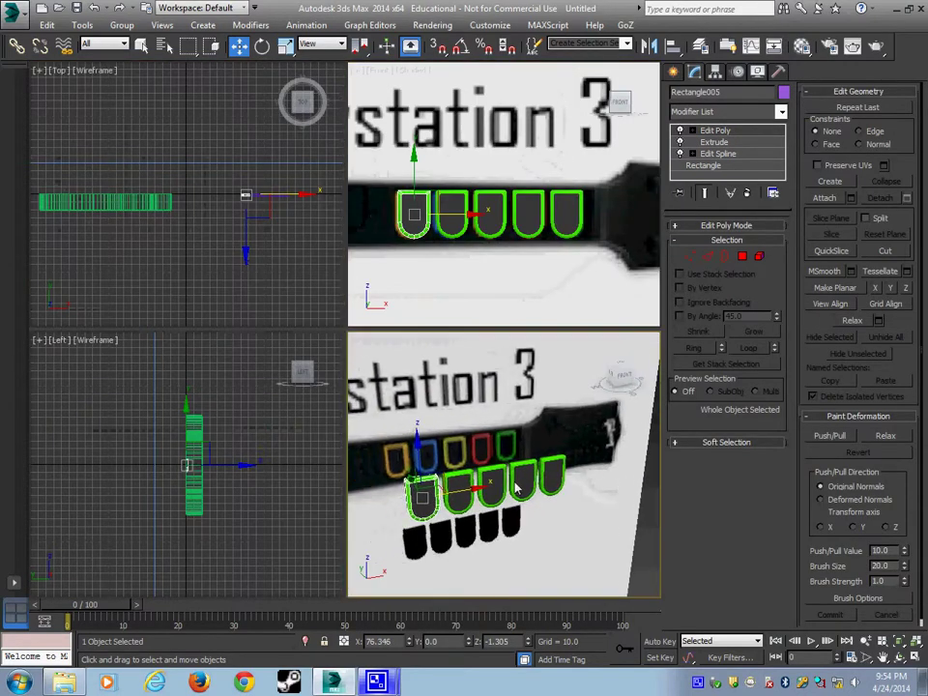
key(alt+w)
middle_drag(347, 398, 501, 379)
click(460, 393)
scroll(447, 398, up, 3)
click(741, 256)
key(ctrl+a)
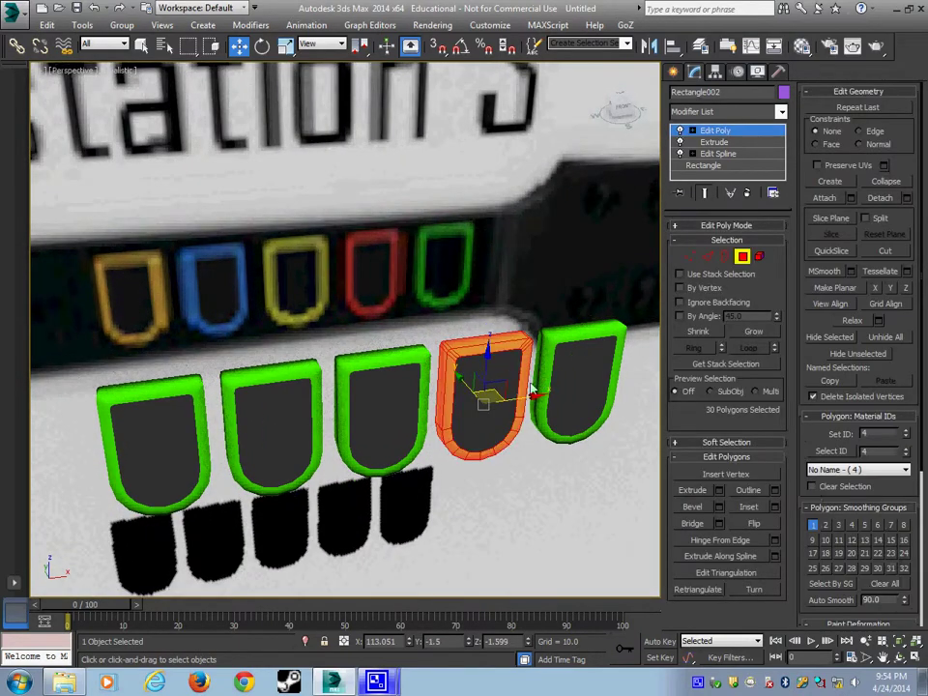
key(m)
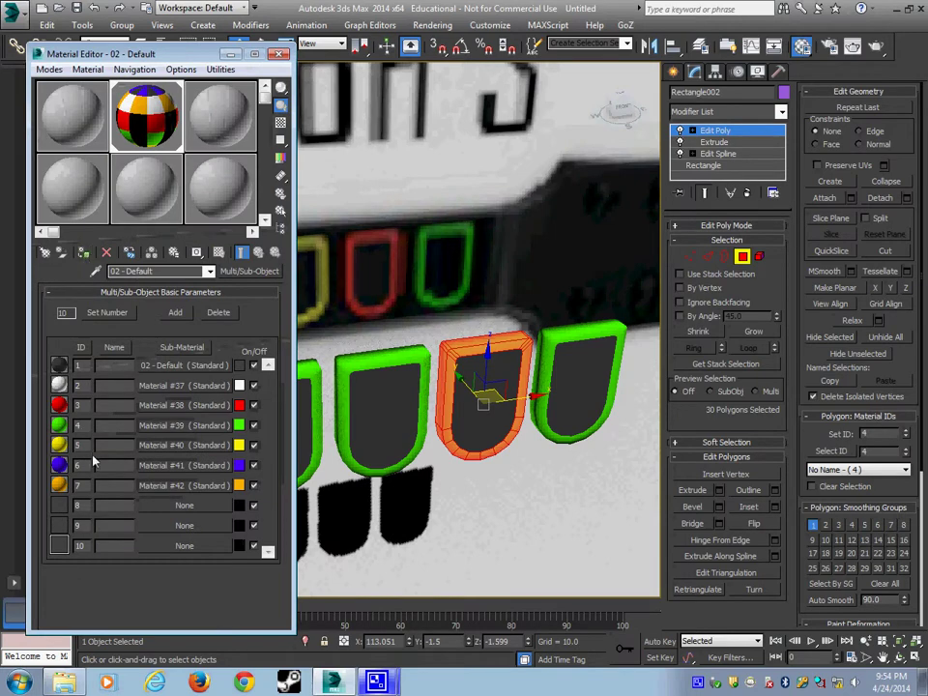
text(3)
key(Return)
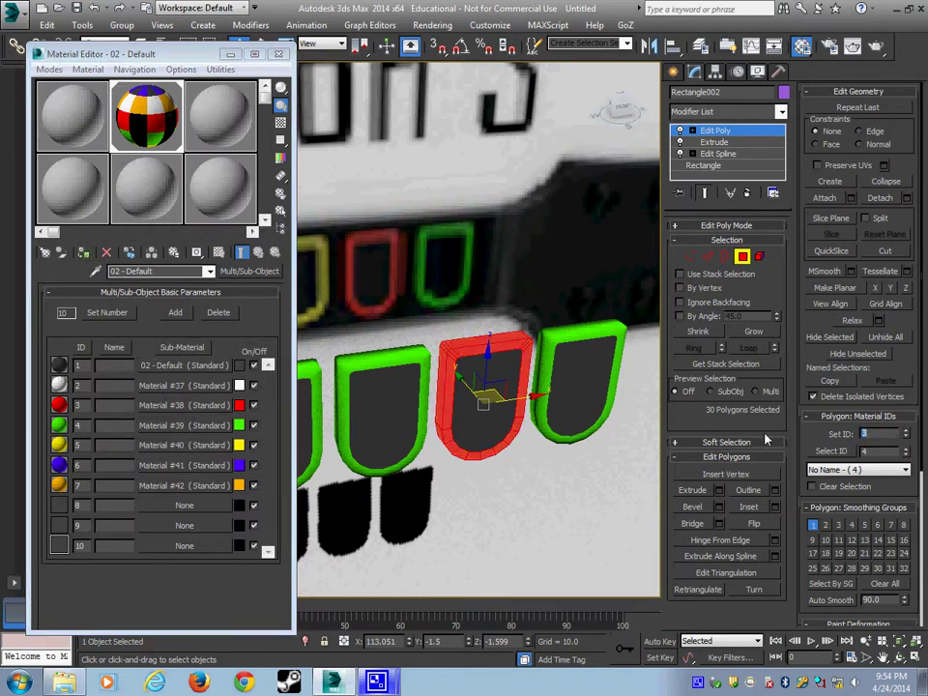
click(745, 257)
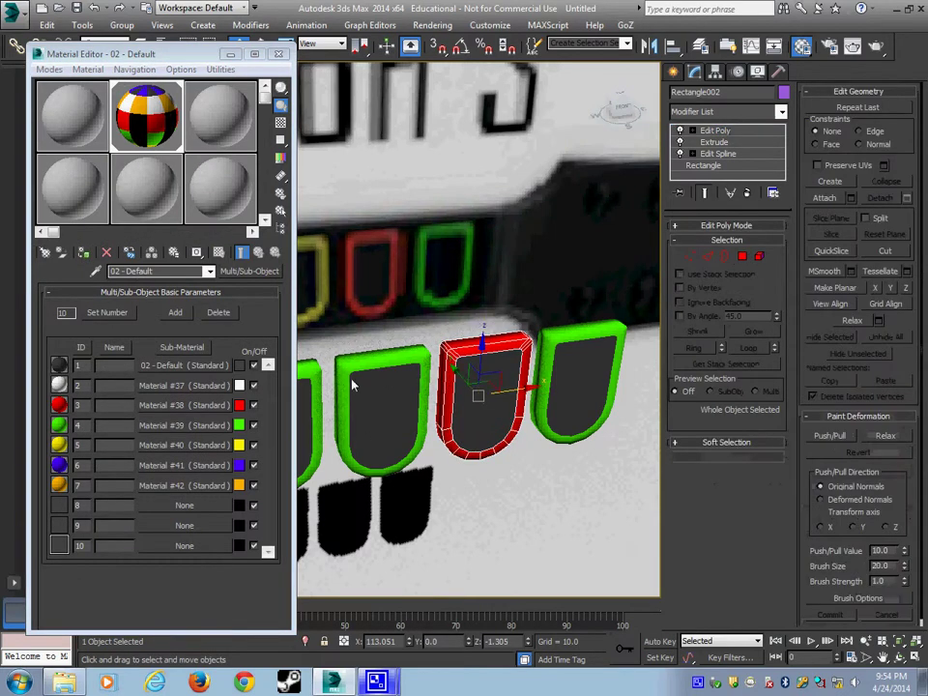
Set the middle fret button's border polygons to yellow with material ID 5
click(352, 383)
middle_drag(338, 390, 511, 400)
click(742, 255)
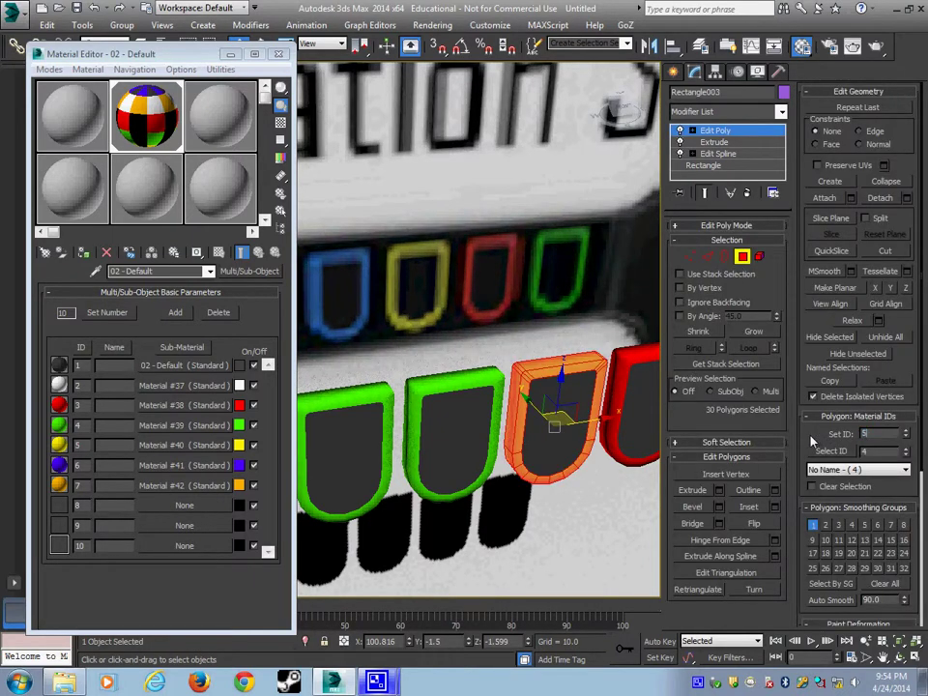
click(741, 255)
Set the border polygons of the fourth fret button from the headstock to blue with material ID 6
click(440, 411)
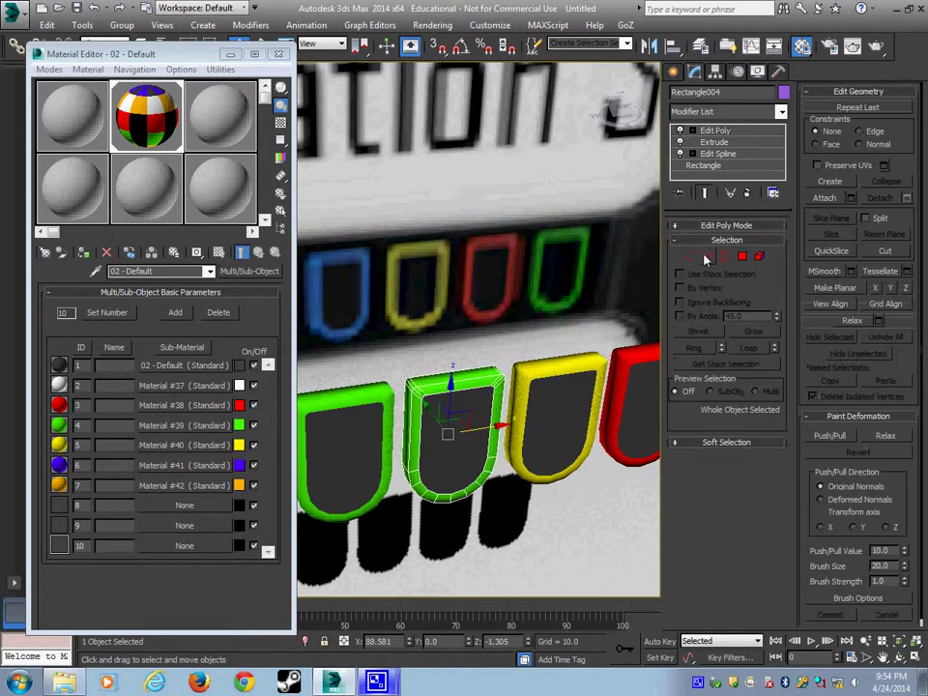
click(742, 255)
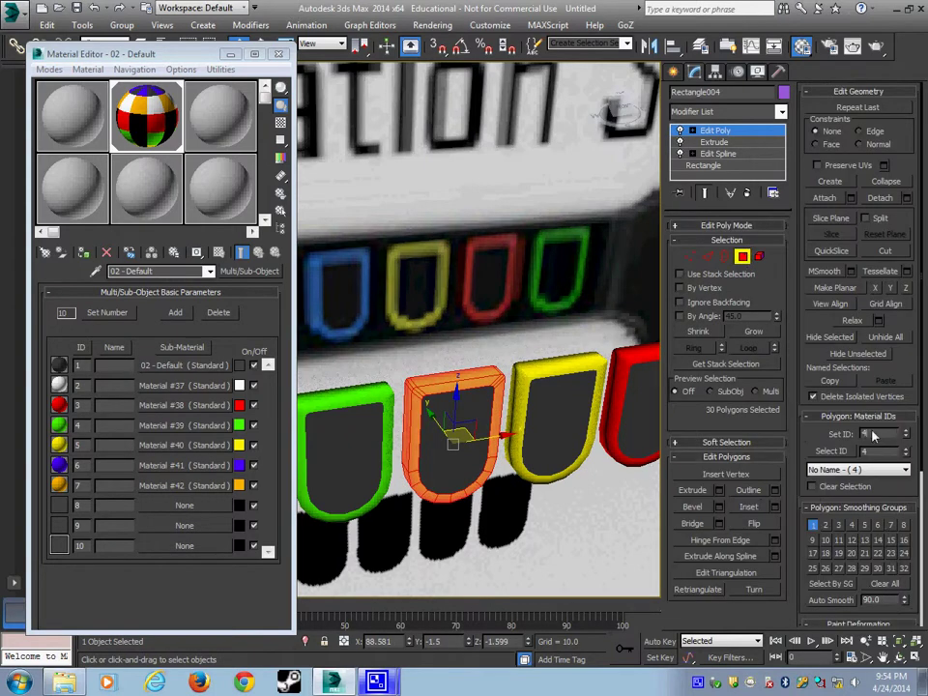
drag(873, 436, 787, 431)
text(6)
key(Return)
middle_drag(492, 417, 616, 363)
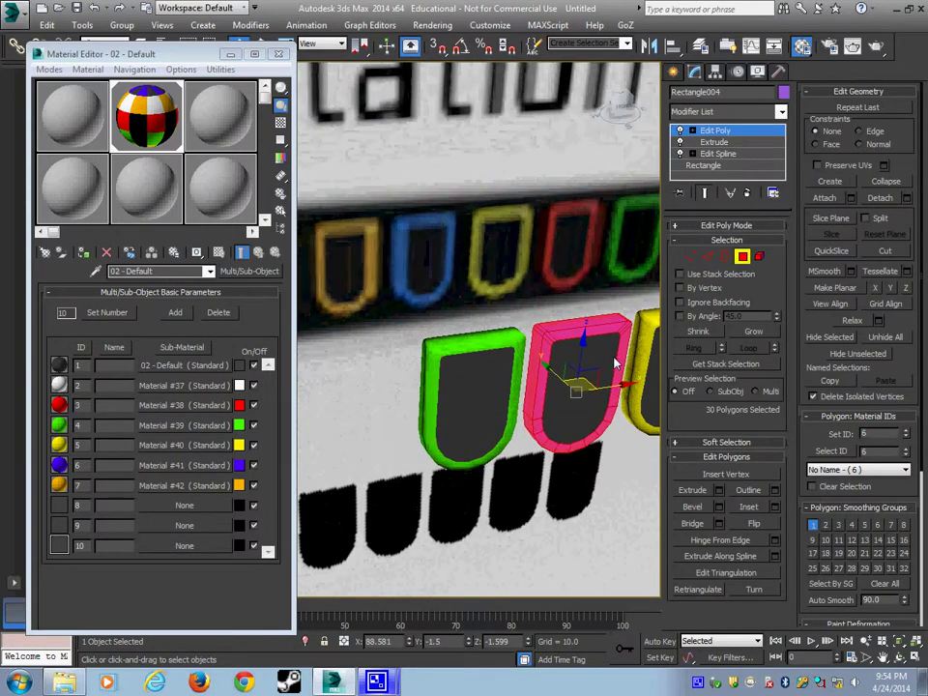
click(742, 256)
Set the border polygons of the fret button farthest from the headstock to orange with material ID 7
click(493, 371)
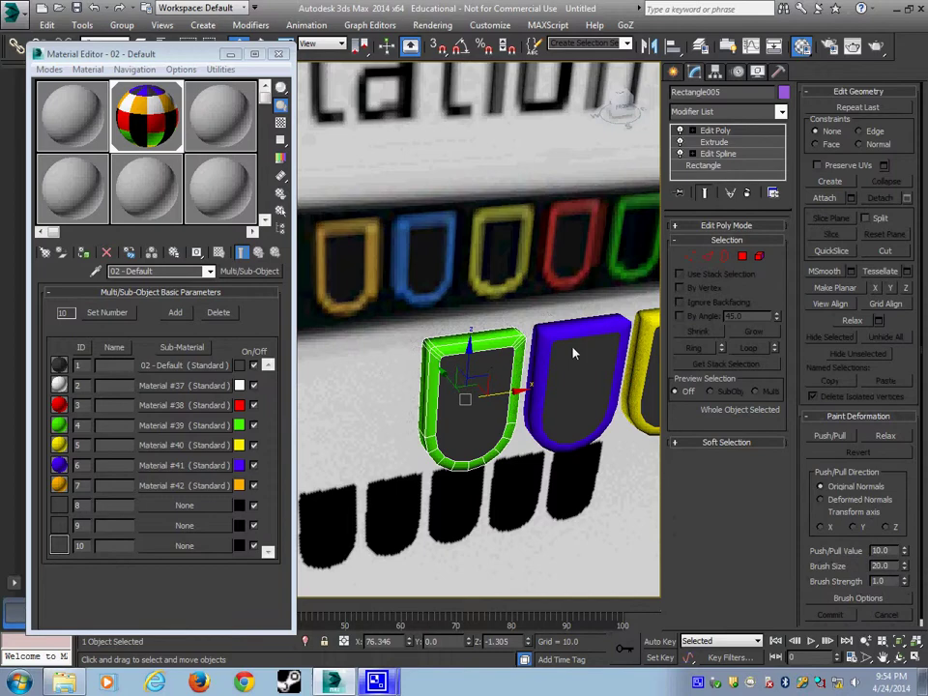
click(742, 256)
text(7)
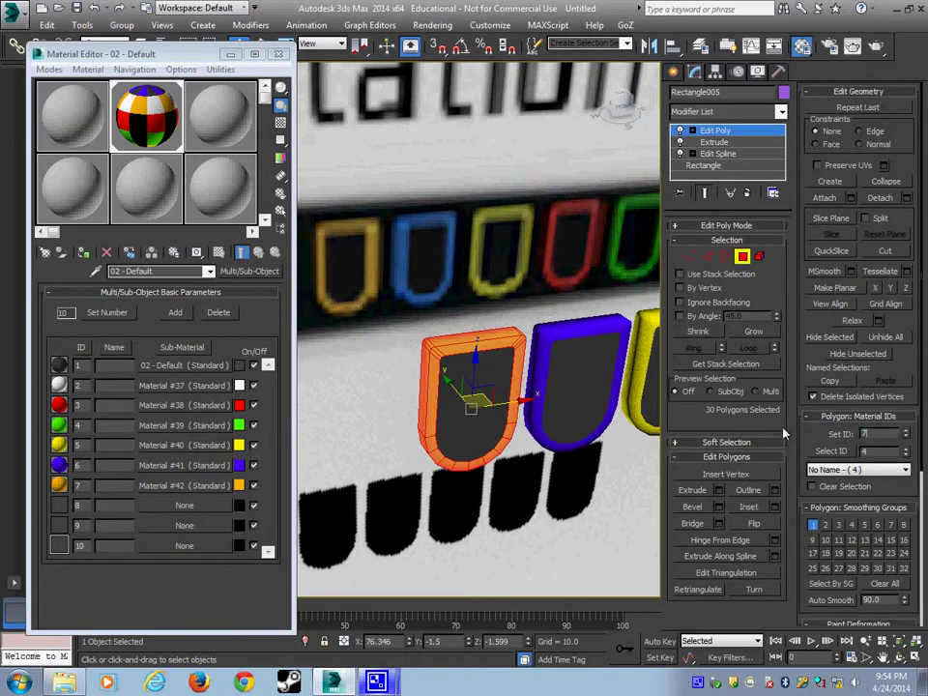
key(Return)
click(743, 258)
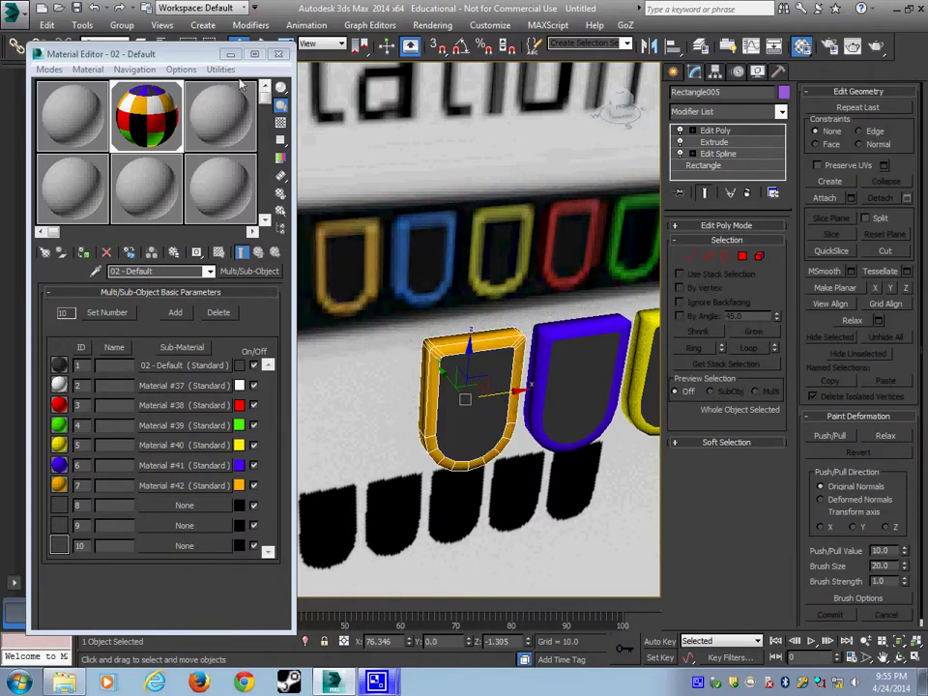
Close the Material Editor
click(279, 53)
scroll(372, 335, down, 5)
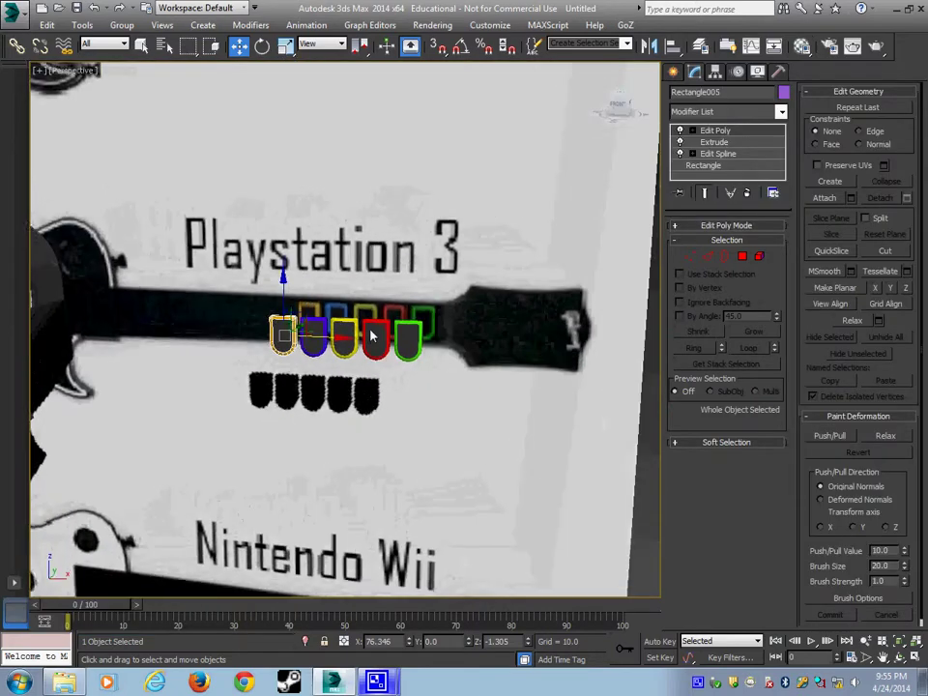
scroll(373, 336, down, 2)
alt+middle_drag(380, 332, 487, 380)
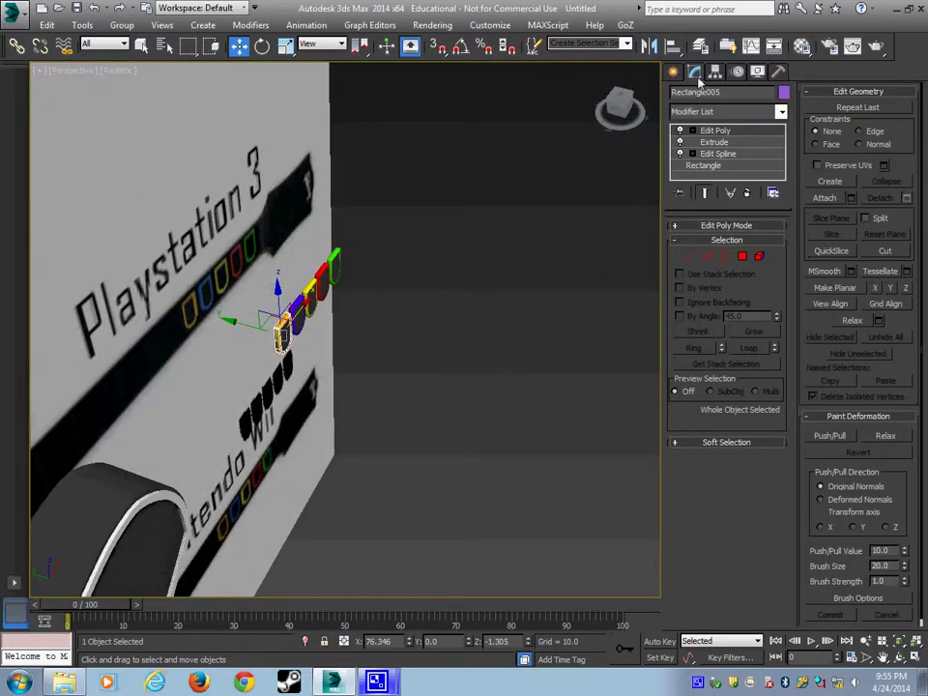
In the Front view, draw a box about 237 wide and 25 long over the Playstation 3 guitar's neck and headstock
click(674, 73)
middle_drag(307, 304, 377, 334)
key(alt+w)
middle_drag(543, 284, 523, 316)
key(alt+w)
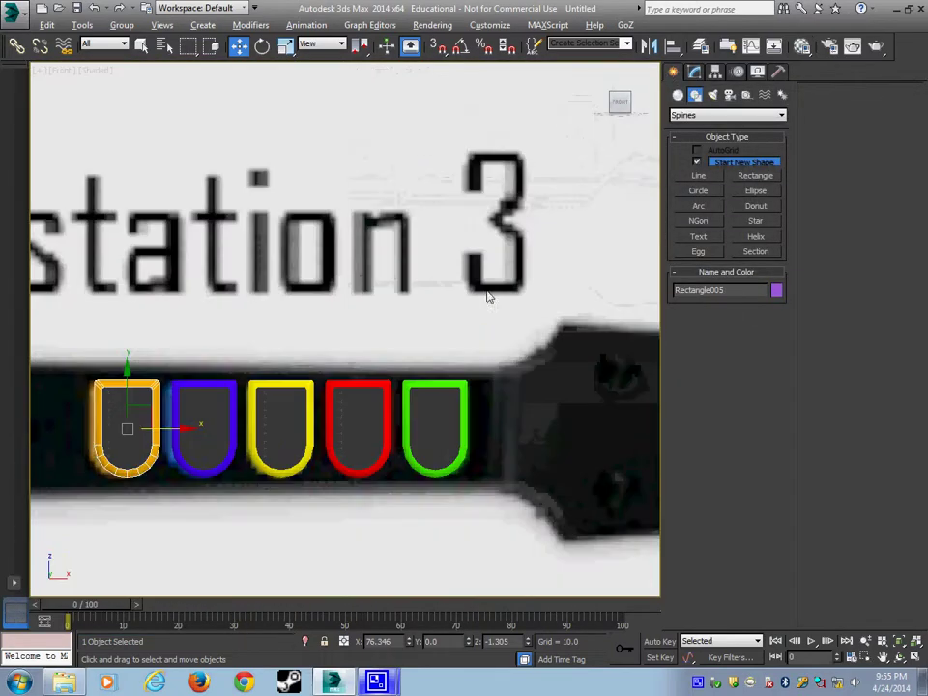
scroll(489, 297, down, 6)
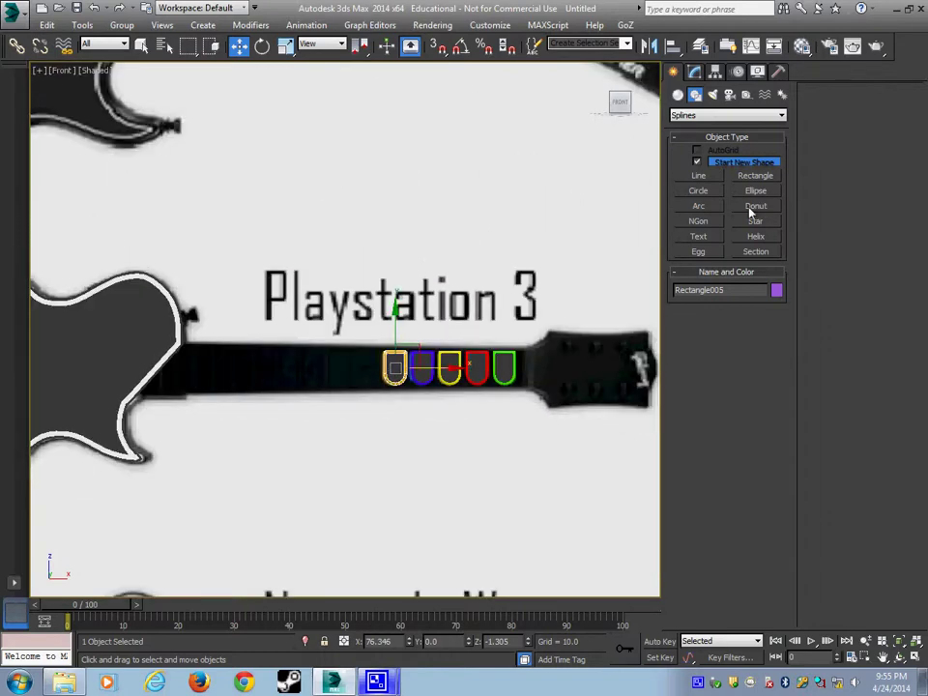
click(678, 94)
click(698, 163)
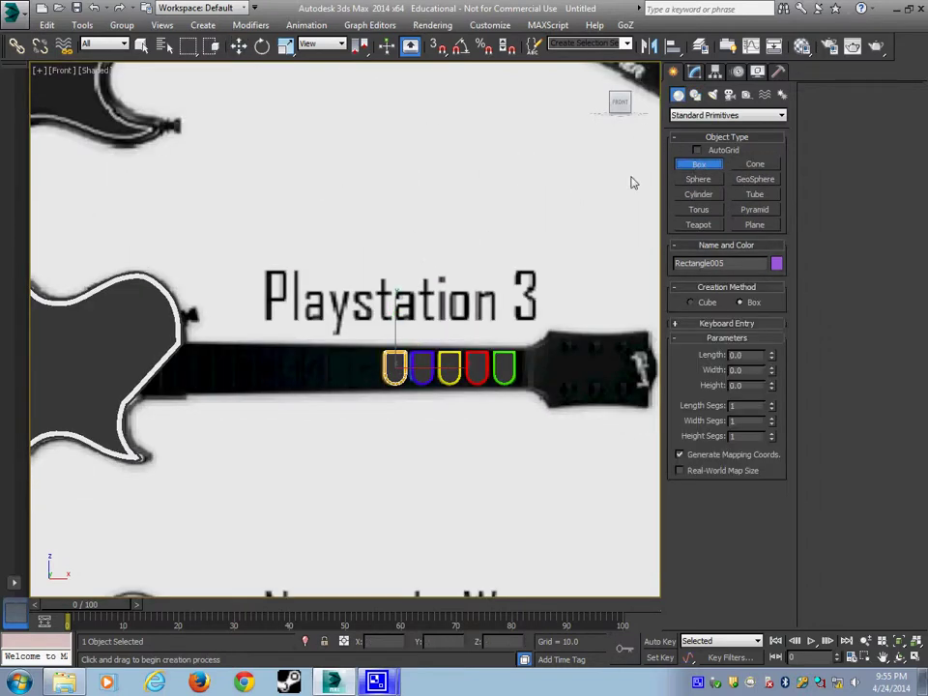
drag(138, 401, 658, 345)
middle_drag(486, 380, 464, 383)
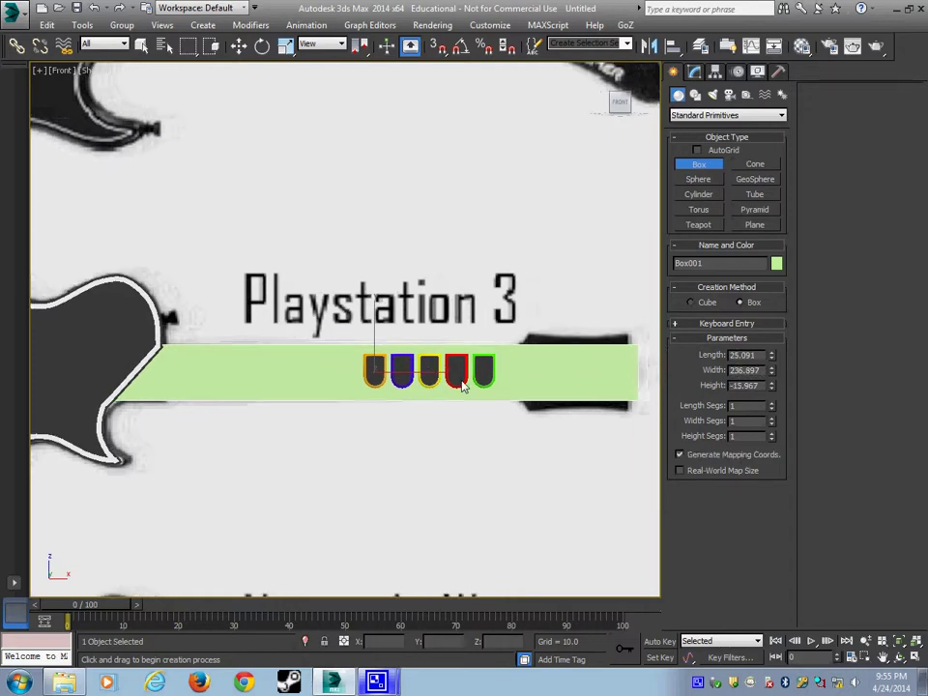
Set the neck box's height to 8
key(alt+w)
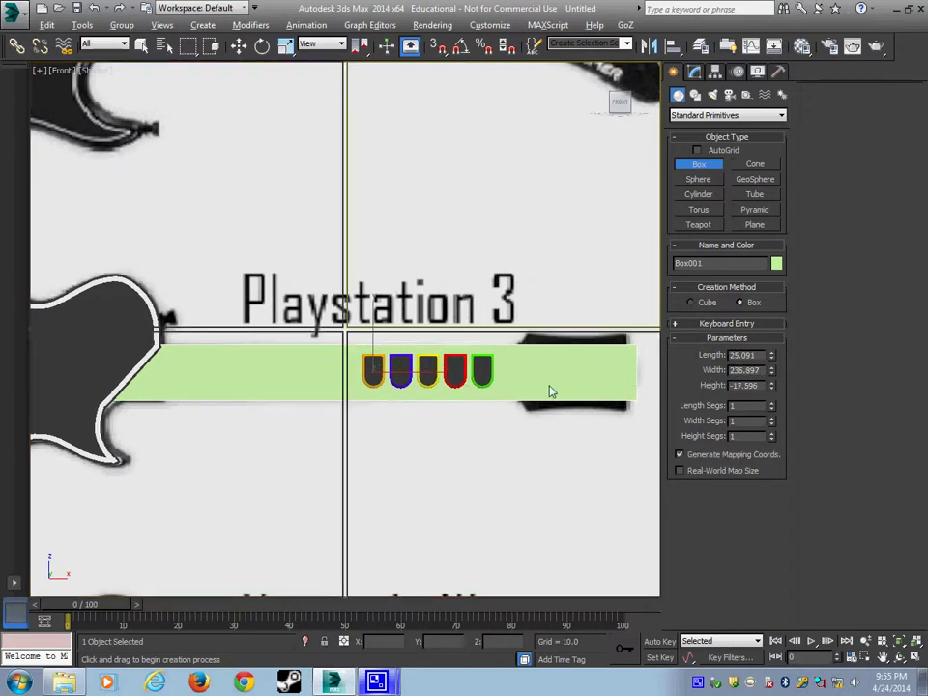
double_click(760, 386)
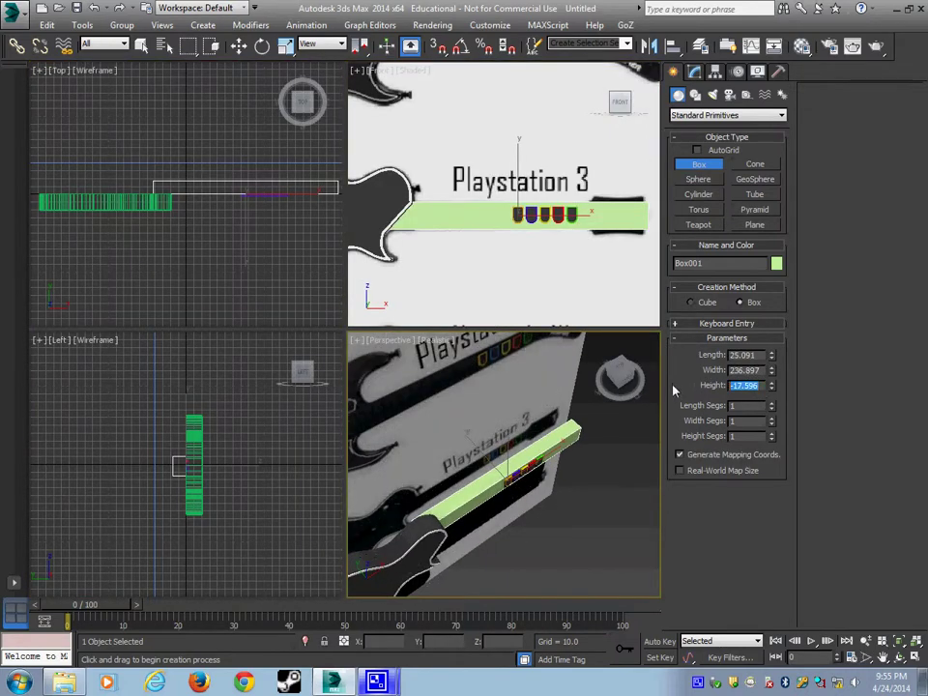
text(8)
key(Return)
middle_drag(488, 435, 525, 433)
key(w)
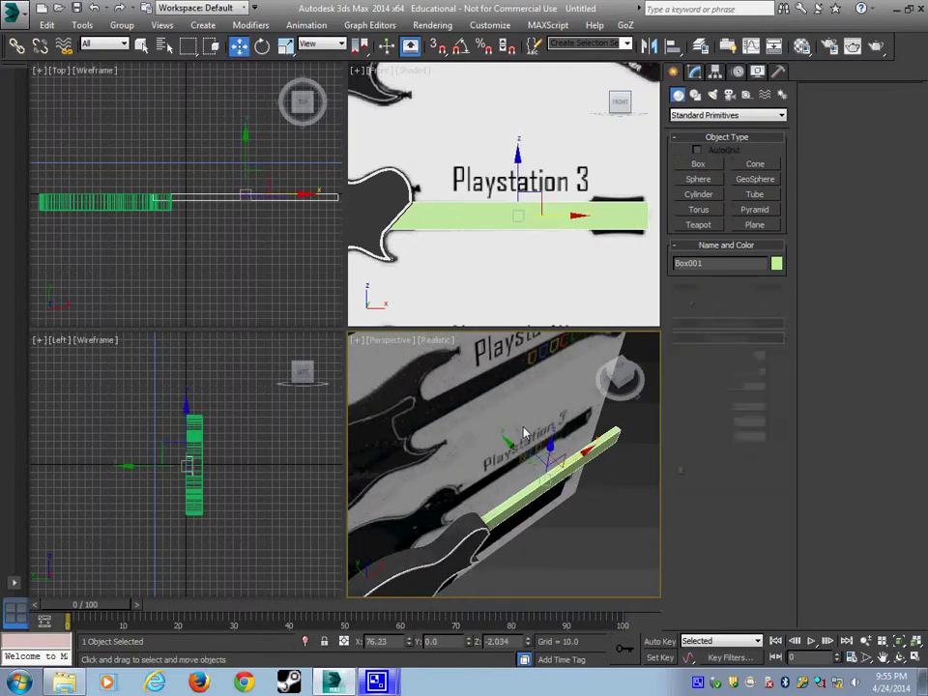
alt+middle_drag(577, 464, 515, 446)
Divide the neck box into 6 width segments, keeping 1 length segment
click(694, 73)
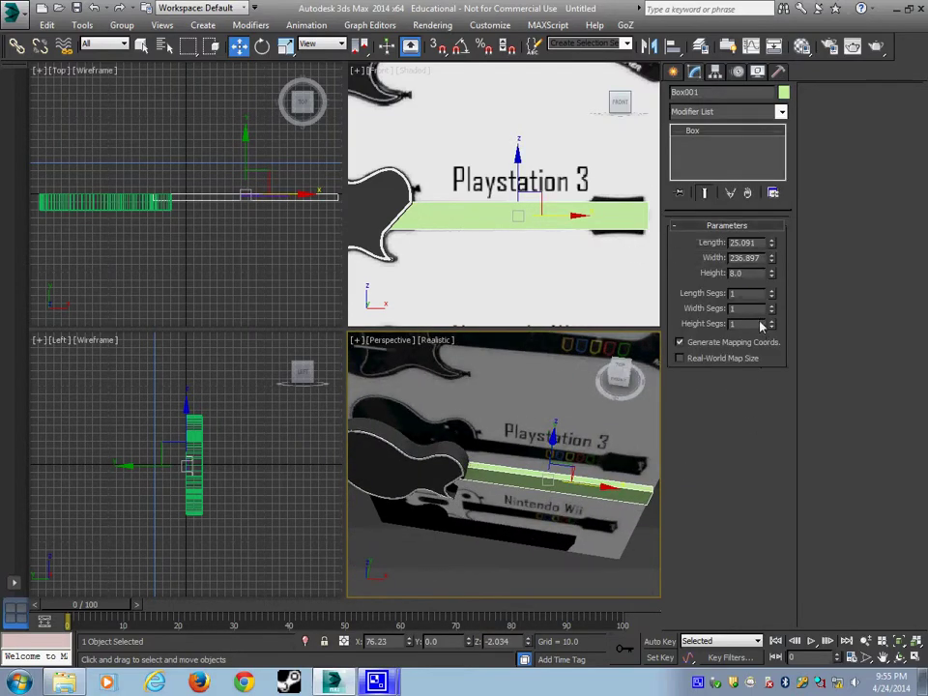
click(771, 293)
click(772, 293)
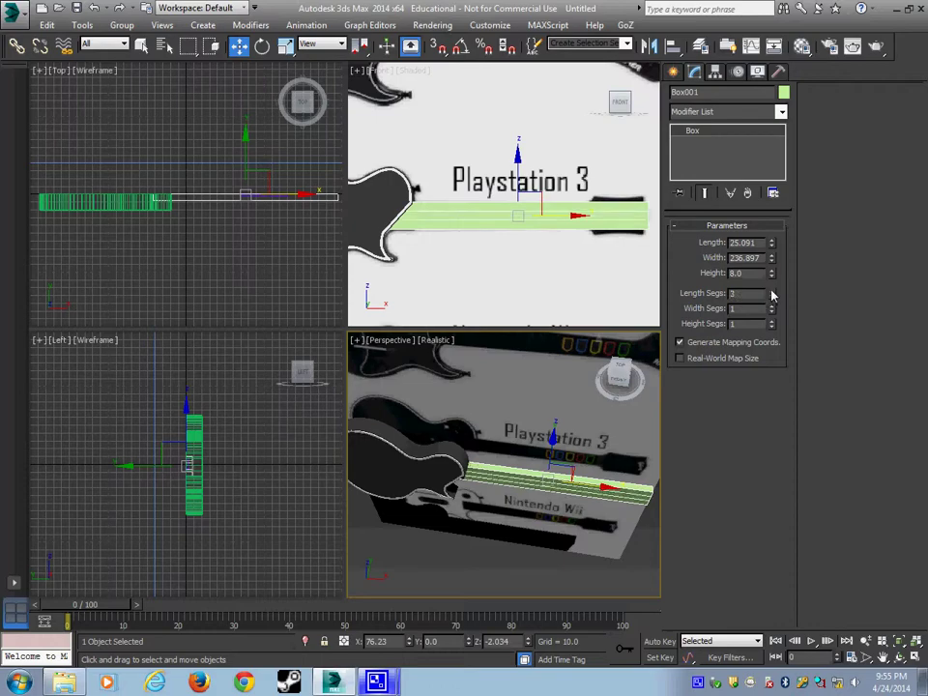
click(772, 297)
click(772, 296)
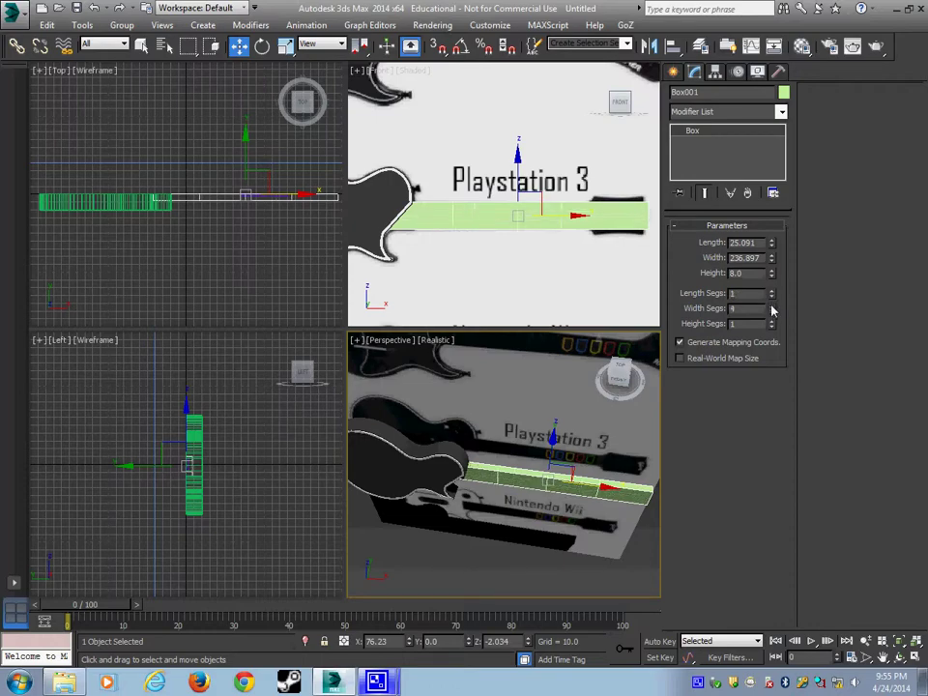
click(772, 307)
click(772, 306)
Apply an Edit Poly modifier to the neck box
alt+middle_drag(578, 482, 452, 467)
key(alt+w)
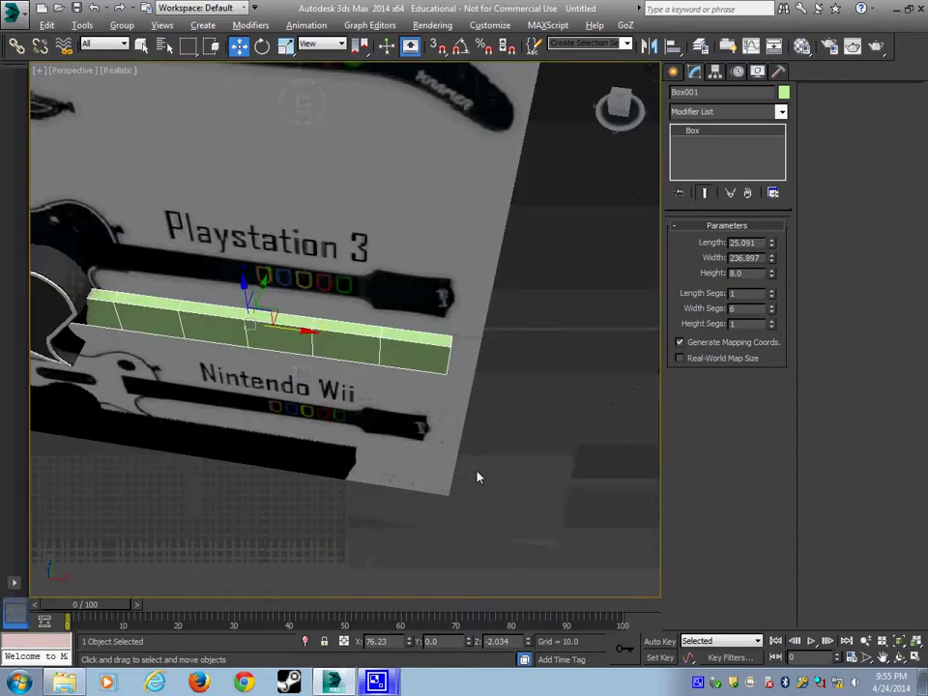
scroll(477, 477, down, 2)
click(729, 113)
click(729, 128)
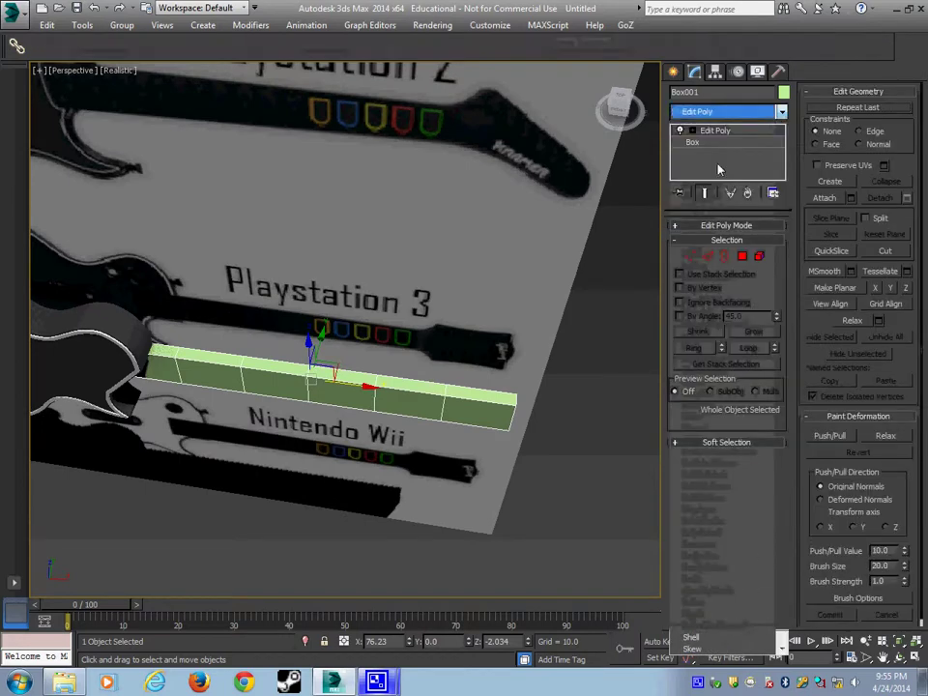
Select the box's inner vertex columns and scale them closer together along the neck's length
click(690, 257)
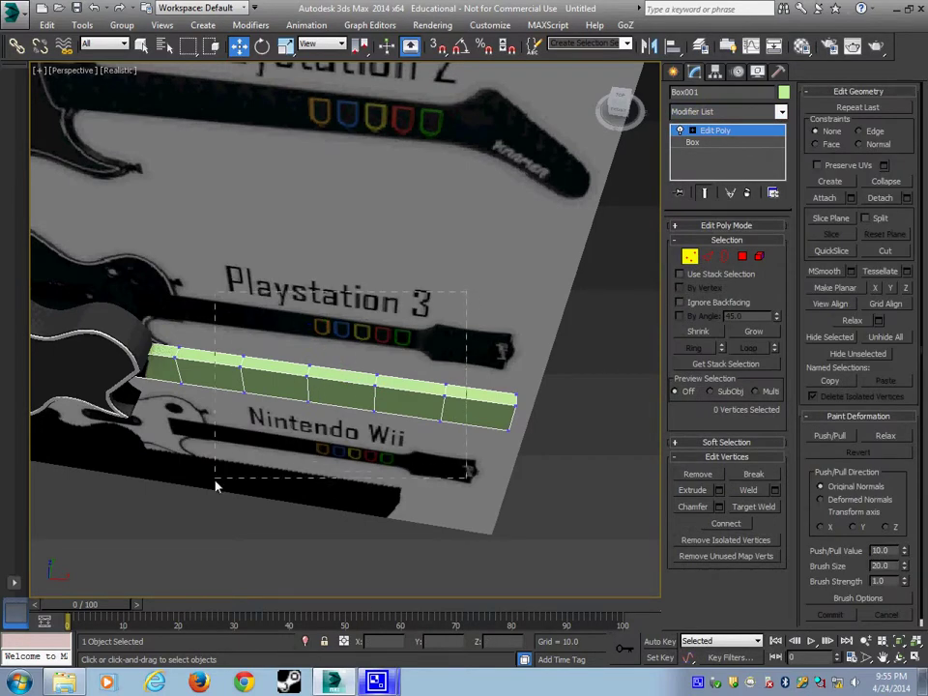
drag(215, 487, 190, 481)
key(r)
scroll(259, 395, up, 3)
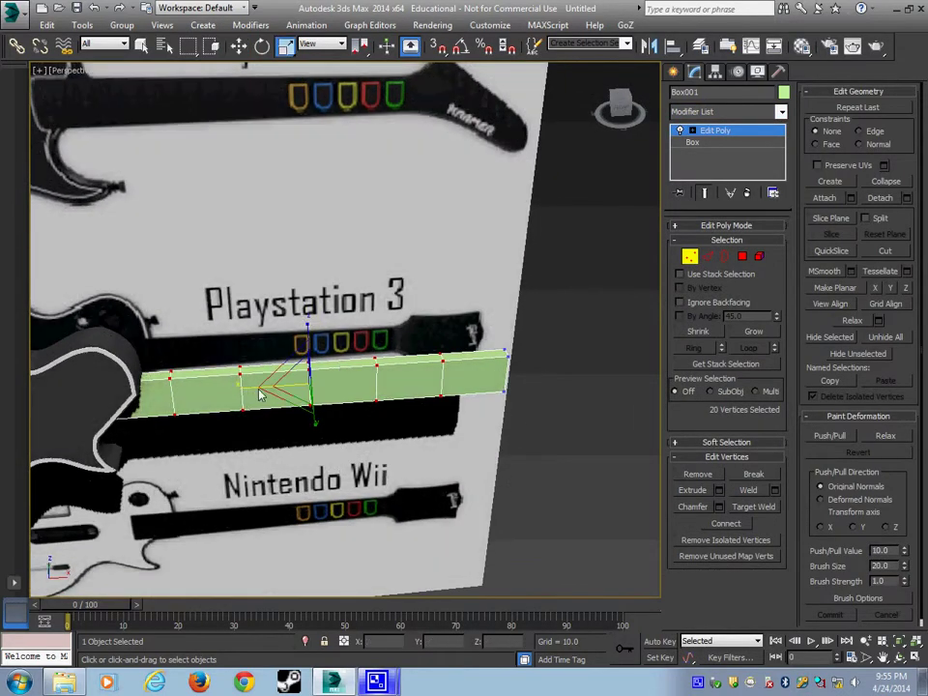
drag(245, 390, 418, 377)
Move the inner vertex columns along X onto the headstock area and make the box see-through over the reference
key(w)
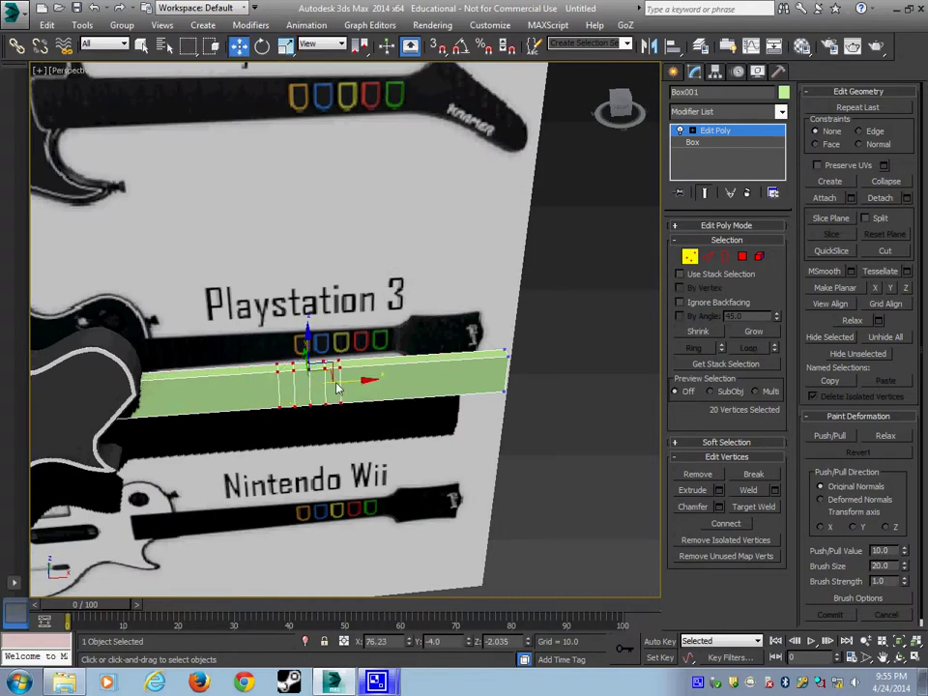
drag(337, 388, 473, 380)
key(alt+w)
middle_drag(591, 191, 448, 205)
key(alt+w)
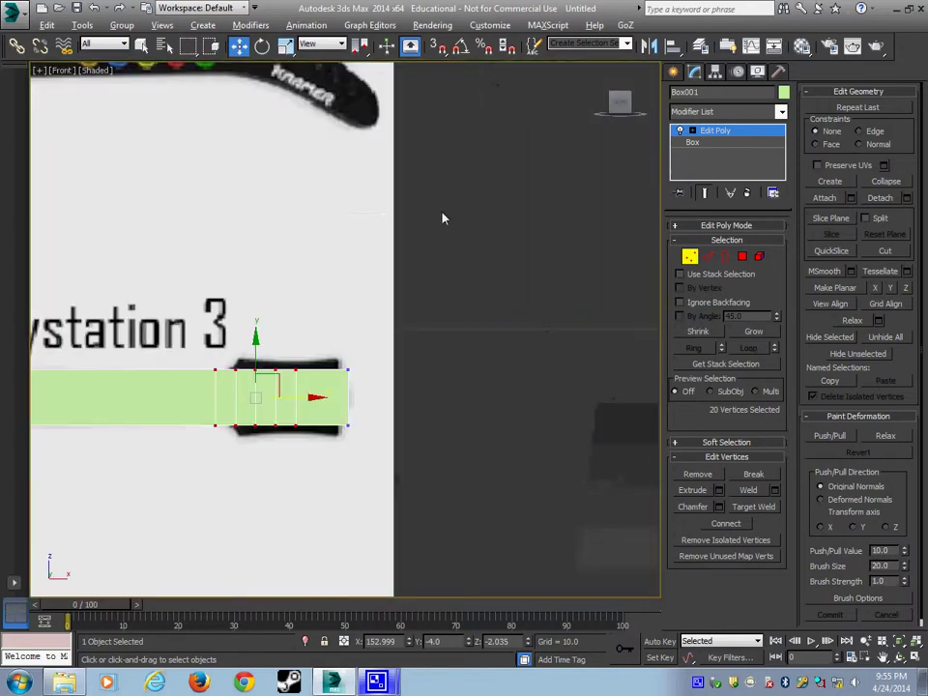
middle_drag(329, 336, 558, 226)
key(alt+x)
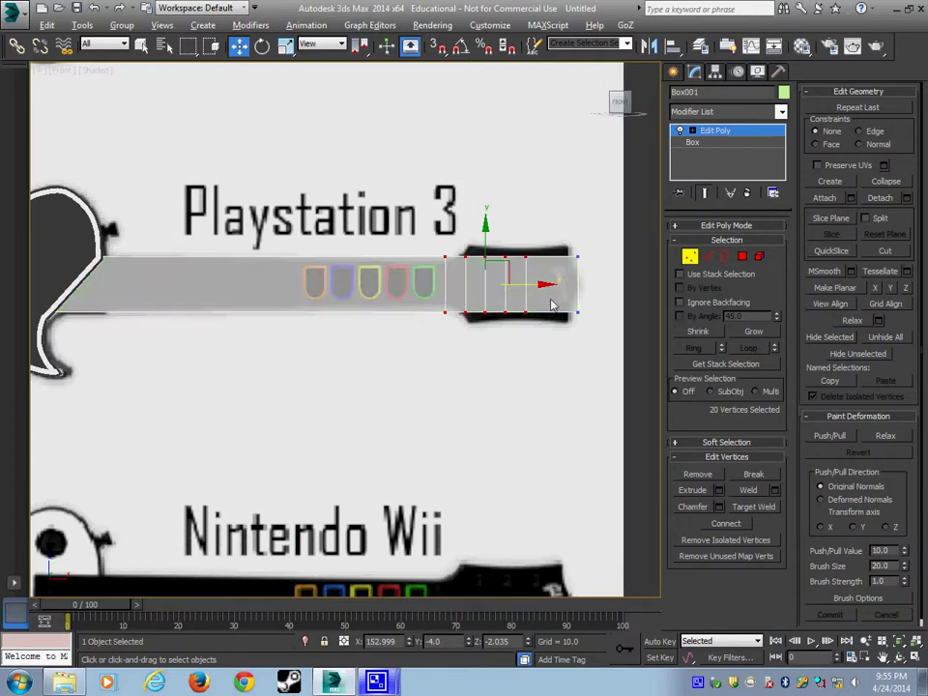
scroll(550, 299, up, 2)
middle_drag(550, 300, 475, 328)
mouse_move(441, 307)
mouse_down()
mouse_move(476, 302)
mouse_move(443, 311)
mouse_up()
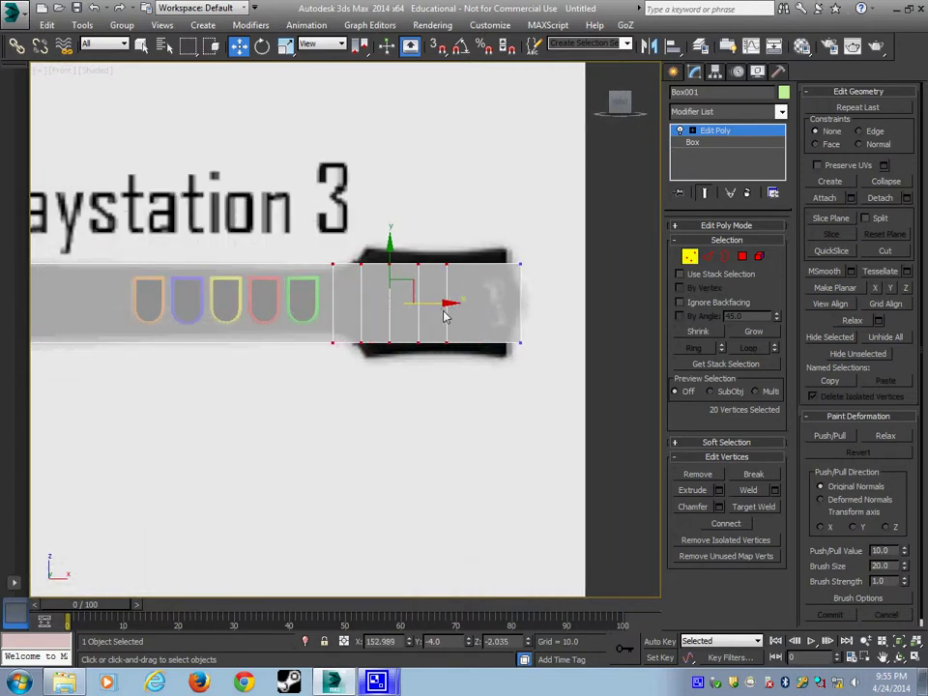
Narrow the vertex column where the neck ends, and scale the second and last inner columns out to the headstock's height
drag(322, 244, 369, 364)
key(r)
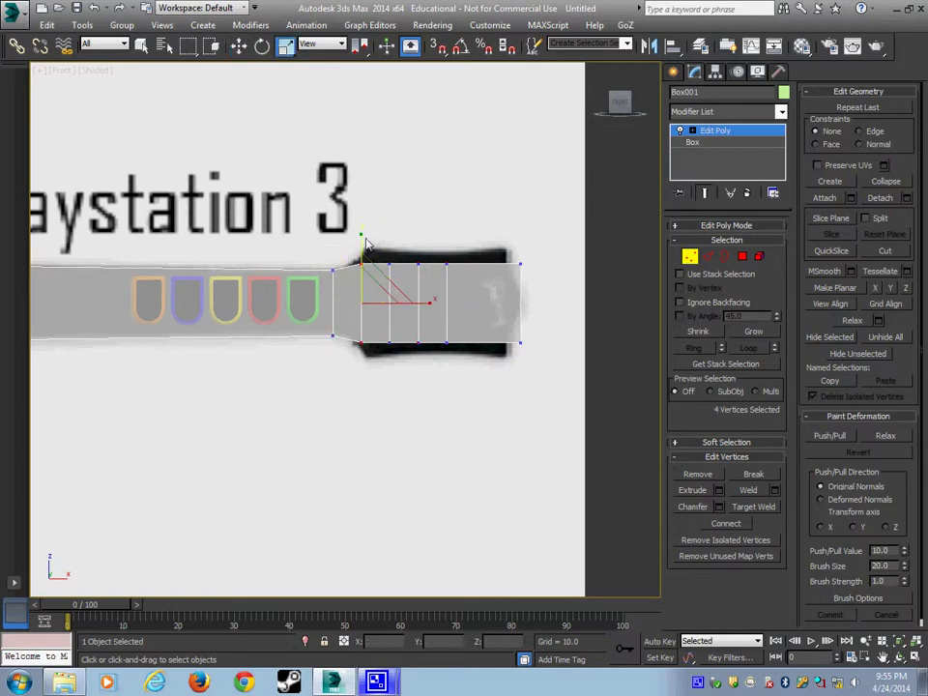
drag(362, 239, 376, 214)
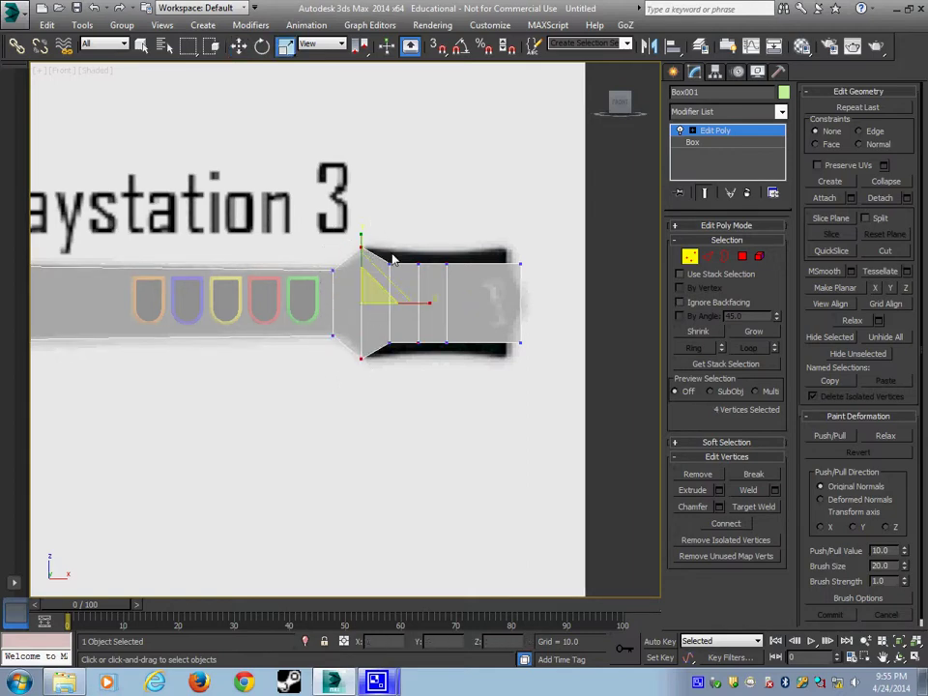
key(ctrl+z)
ctrl+drag(441, 255, 462, 357)
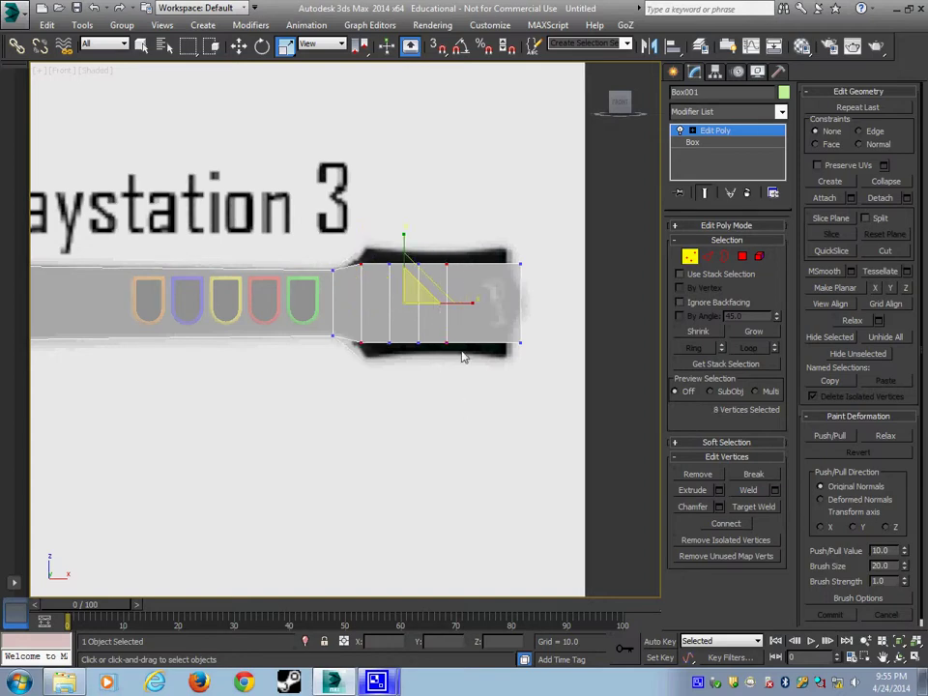
drag(409, 243, 415, 229)
Align the two widened vertex columns with the headstock, moving the outer one to its far corners
key(w)
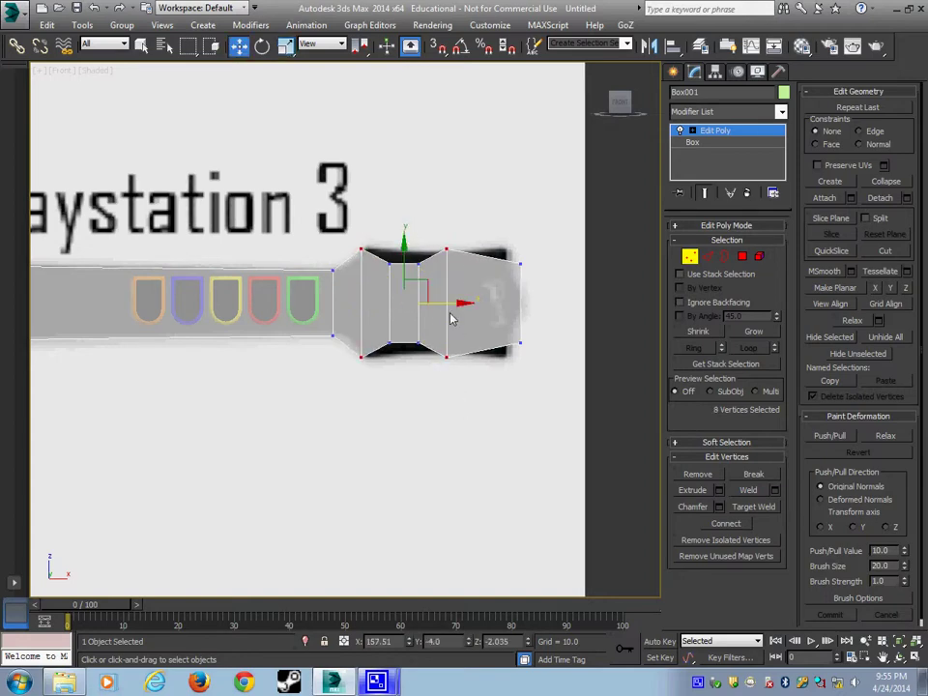
drag(457, 305, 459, 305)
alt+drag(349, 217, 376, 436)
drag(455, 303, 508, 307)
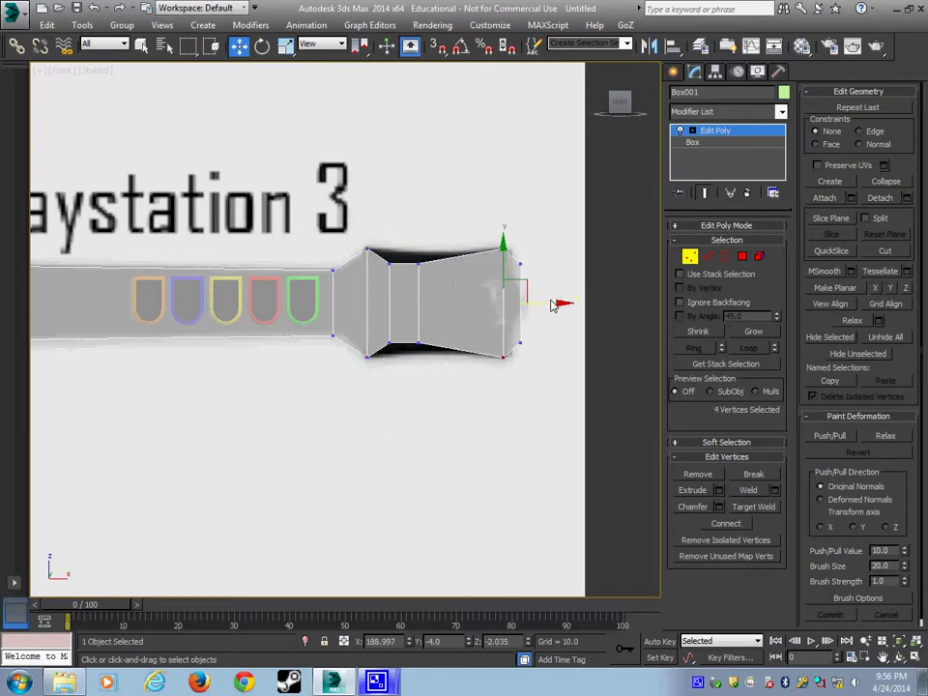
Scale the box's end vertices down vertically and move them slightly inward to shape the headstock's tip
key(r)
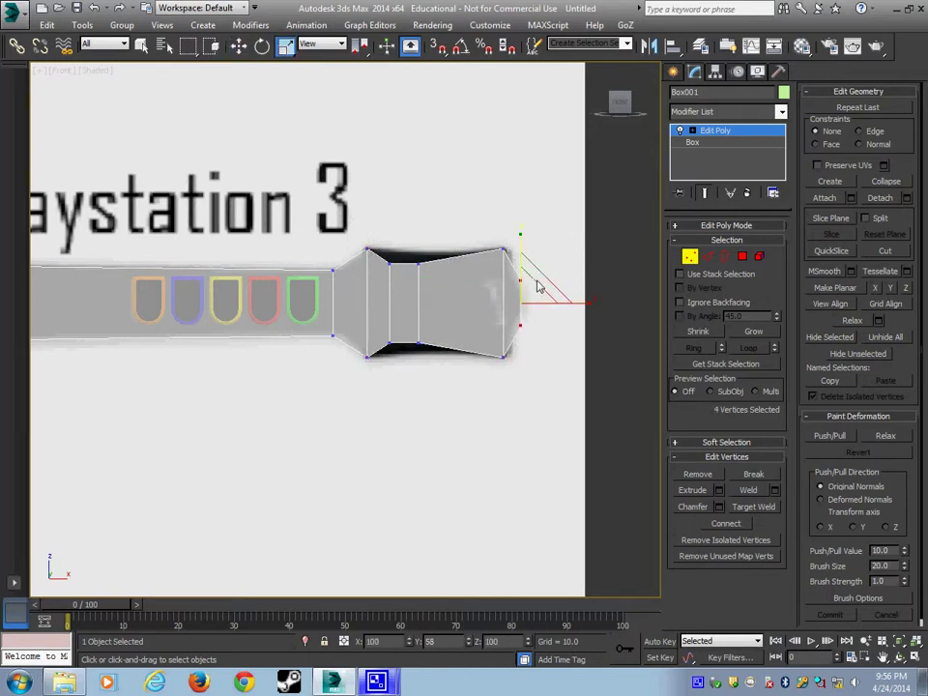
key(w)
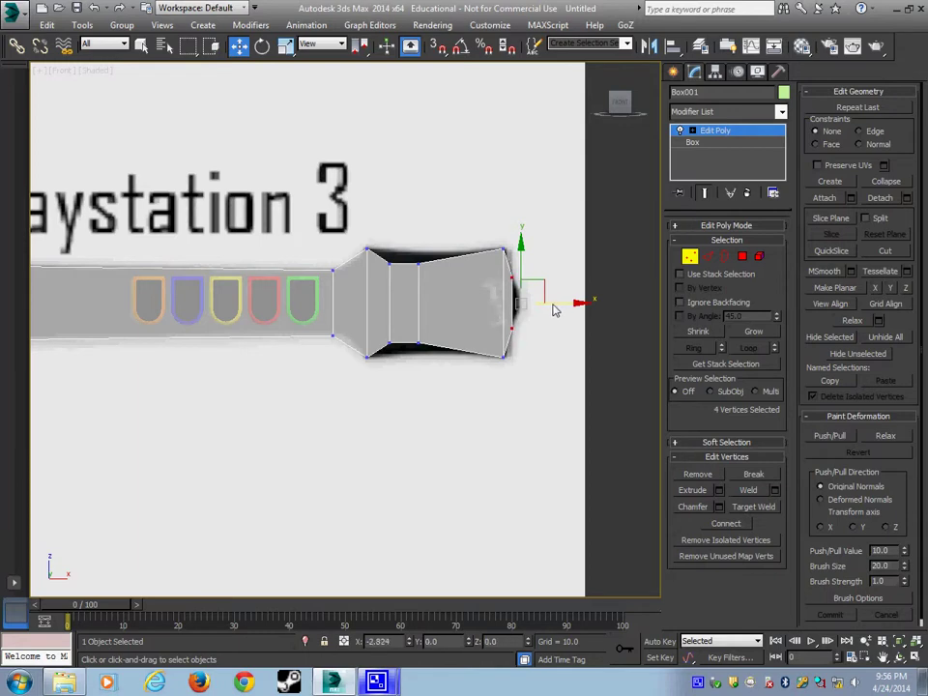
Shift the two middle vertex columns toward the tip, then scale and spread them to follow the headstock's concave edges
drag(384, 247, 433, 366)
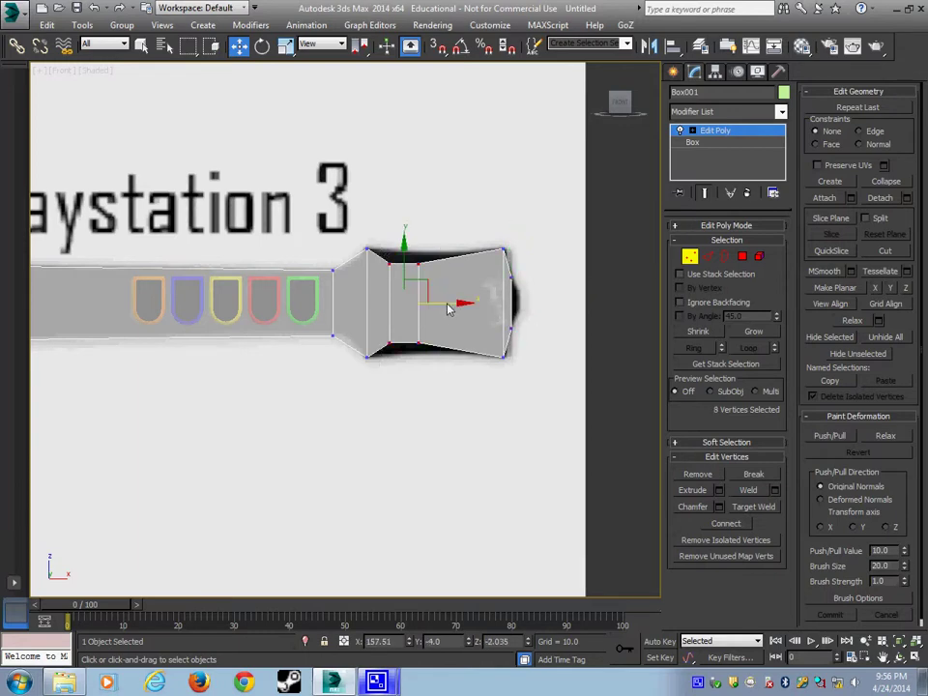
drag(448, 305, 480, 307)
key(r)
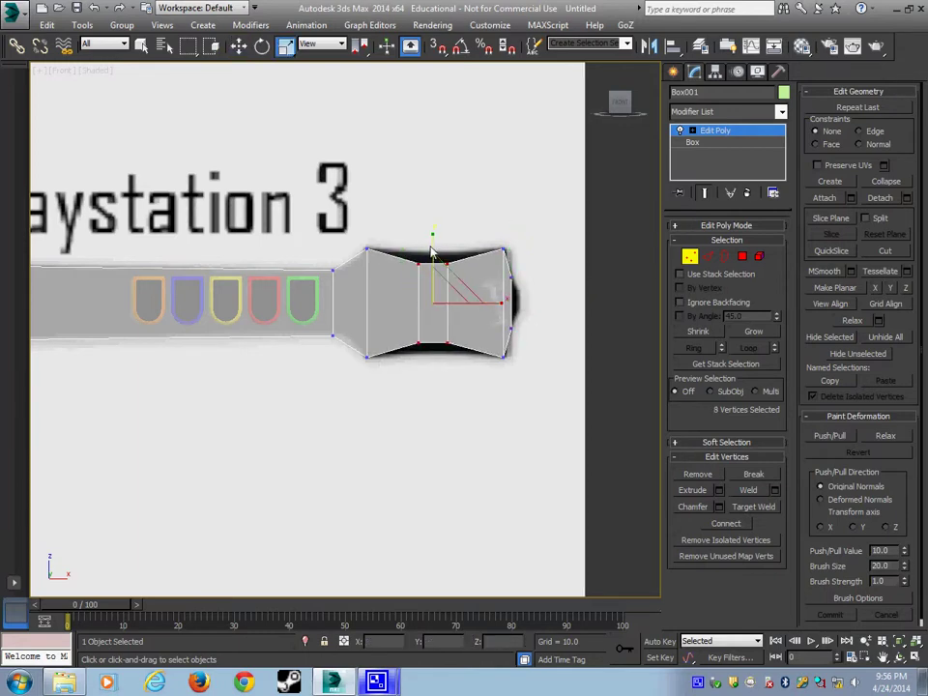
drag(434, 240, 440, 237)
drag(484, 310, 518, 307)
Connect the flared edges between neck and headstock with a new edge loop and scale it vertically to the outline
click(716, 257)
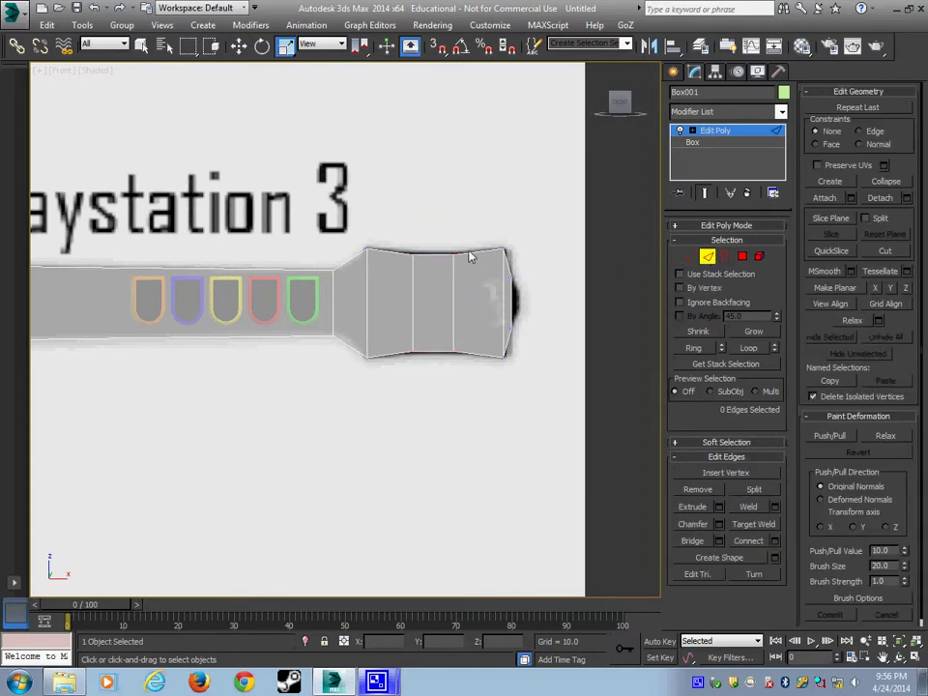
drag(345, 246, 340, 387)
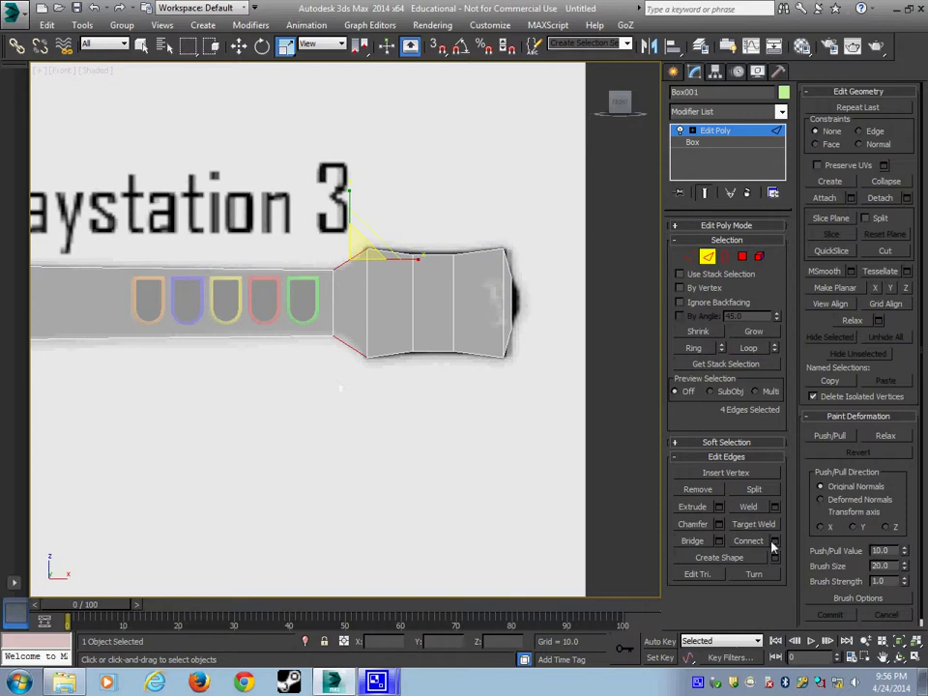
click(774, 542)
click(373, 250)
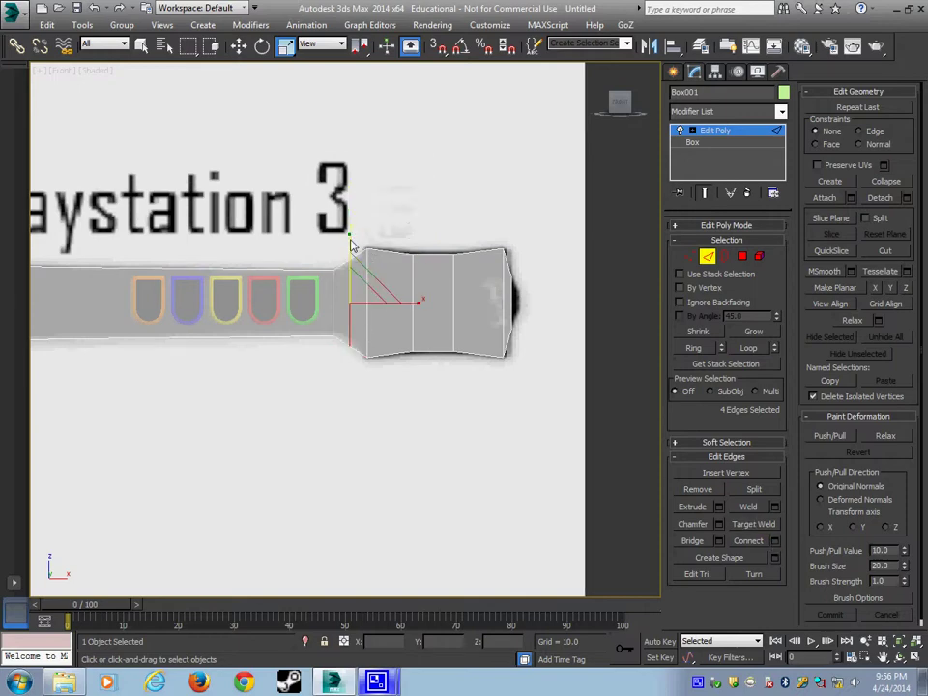
Extrude the small end polygon at the headstock's tip by about 3
click(742, 256)
scroll(518, 349, up, 2)
key(alt+w)
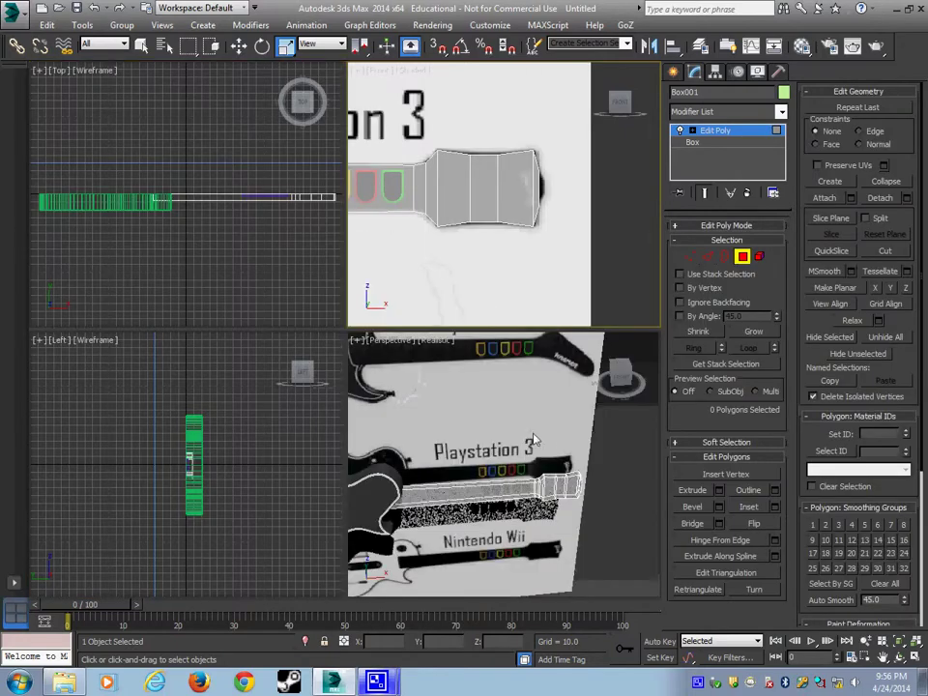
alt+middle_drag(535, 439, 456, 440)
scroll(456, 440, up, 3)
click(553, 491)
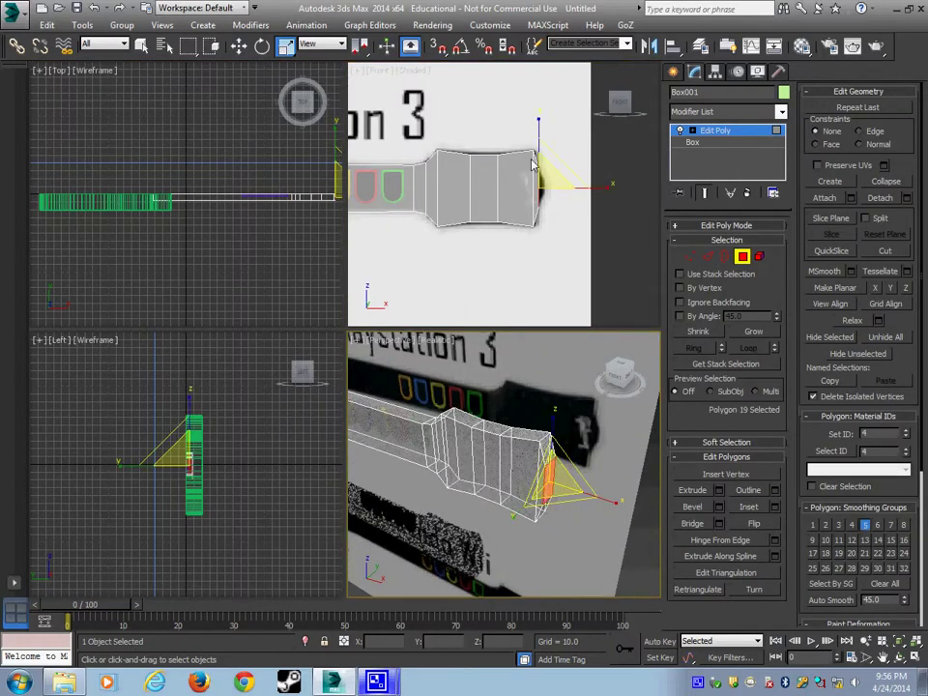
click(718, 491)
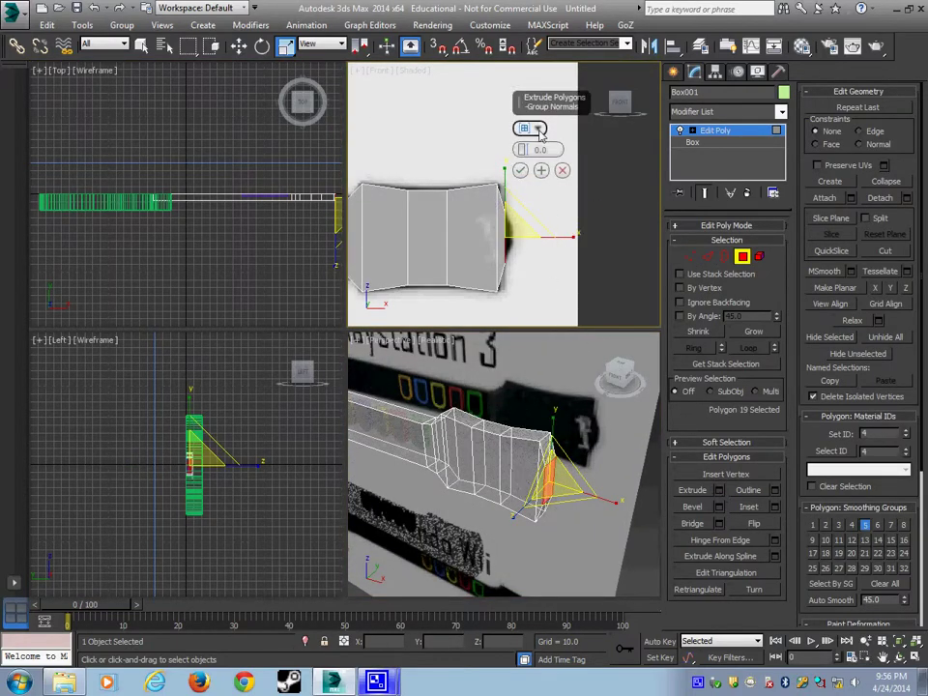
drag(523, 152, 528, 147)
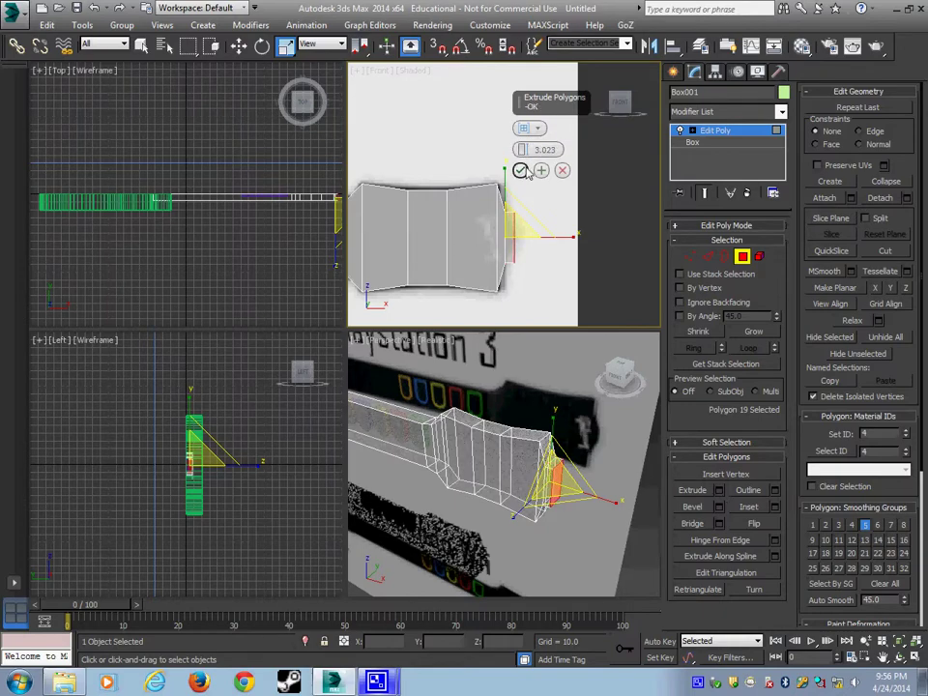
click(520, 170)
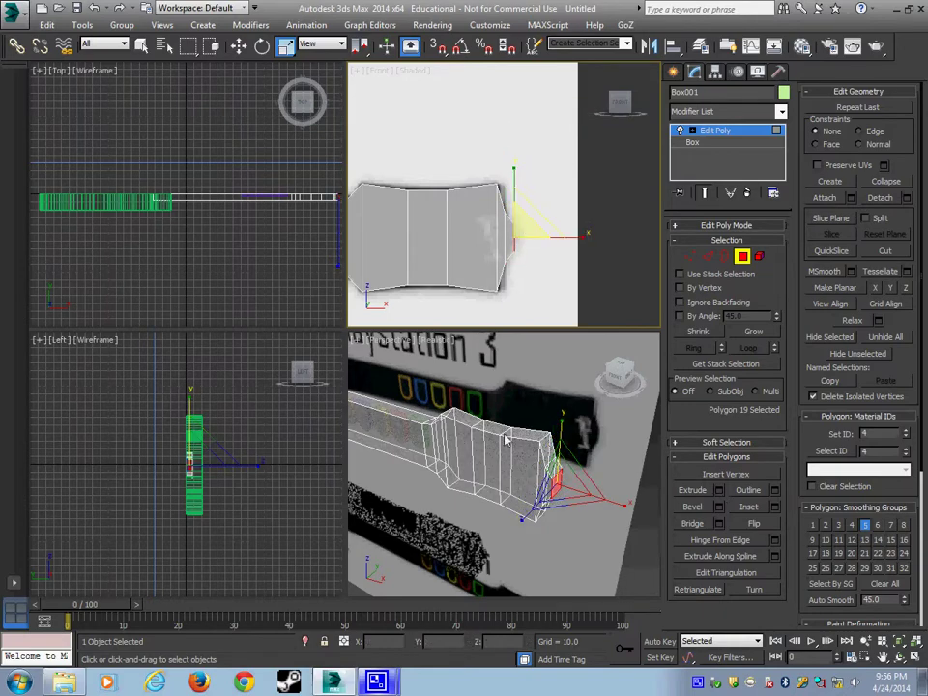
Turn off the see-through display of the neck and headstock
middle_drag(590, 392, 658, 392)
key(alt+x)
middle_drag(538, 434, 516, 441)
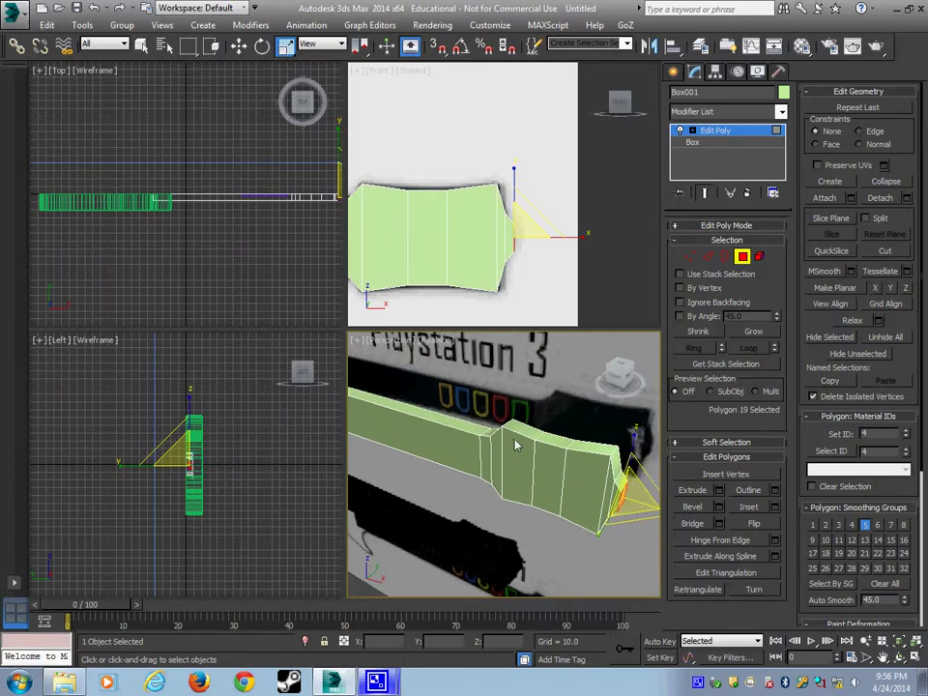
Assign the 02 - Default multi/sub-object material to the whole neck object
key(alt+w)
scroll(391, 363, down, 4)
middle_drag(390, 364, 446, 399)
click(741, 257)
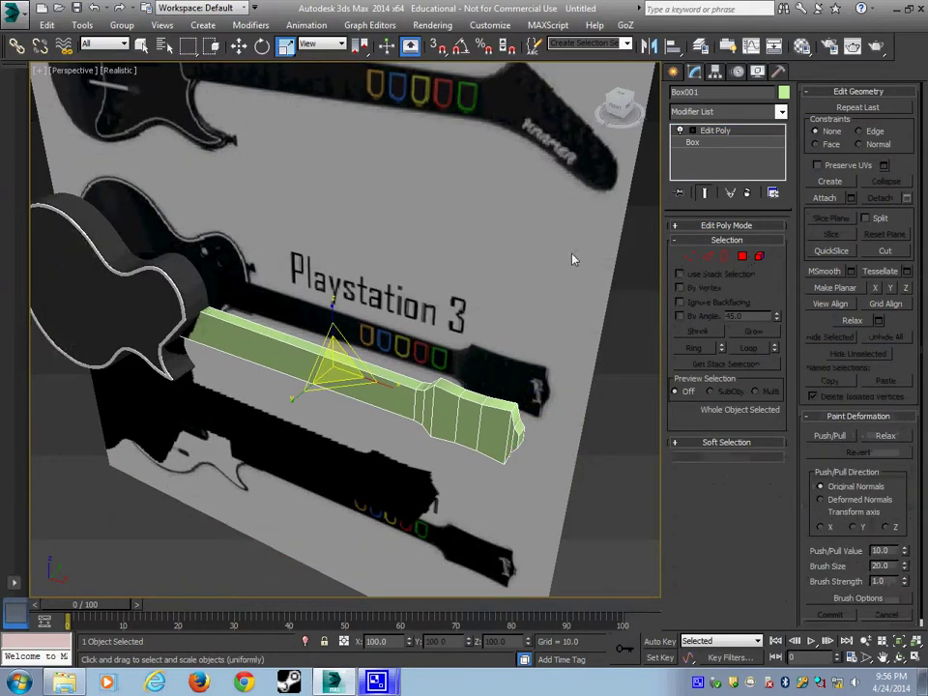
key(m)
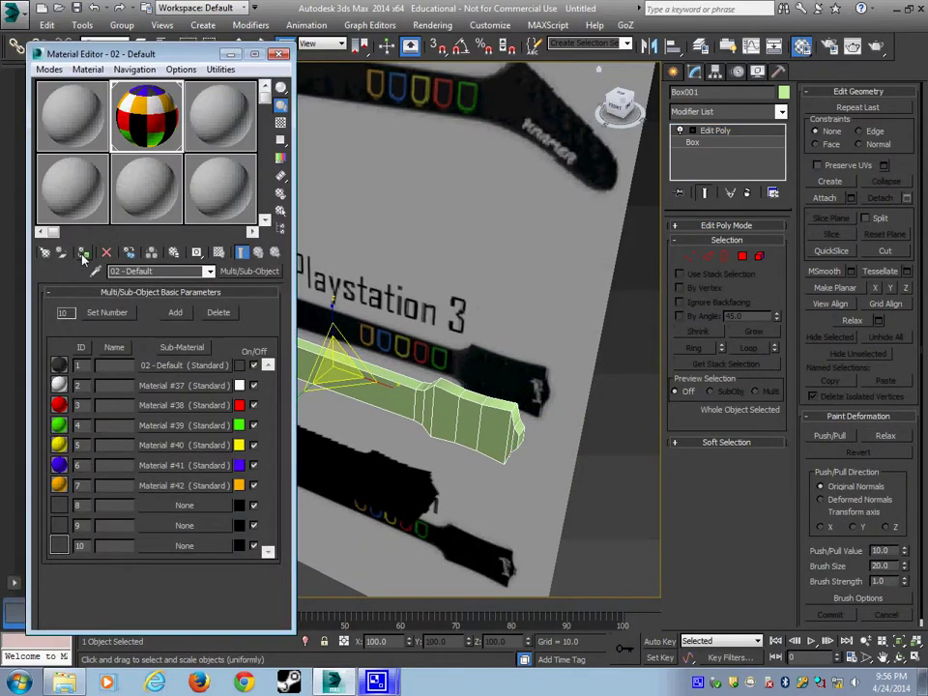
click(85, 253)
key(m)
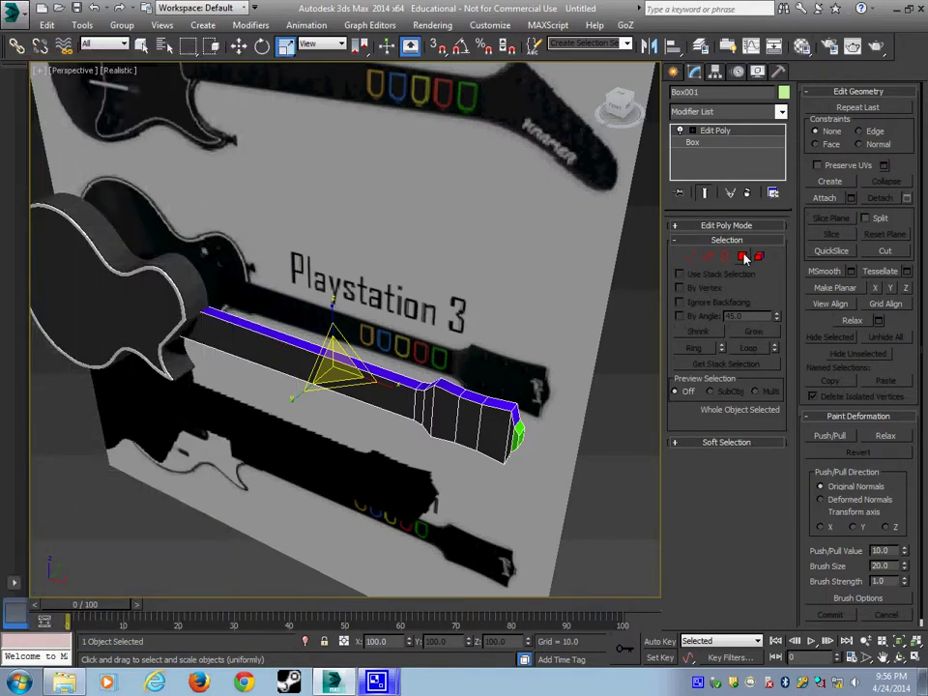
Set all the neck's polygons to material ID 1, the dark sub-material
click(744, 257)
drag(575, 513, 219, 308)
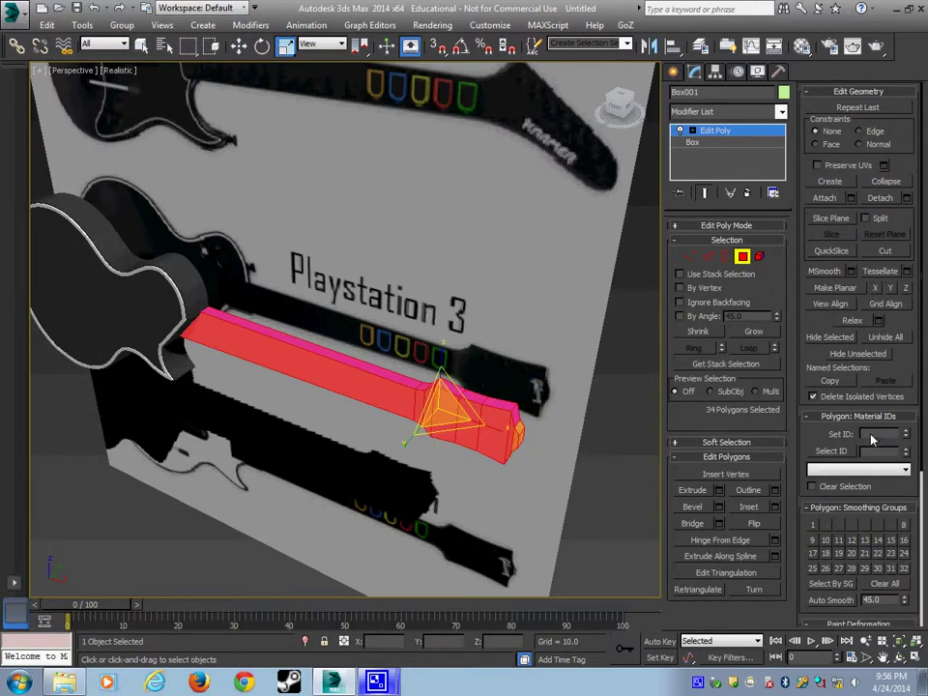
click(750, 257)
Move the neck forward along Y, then select the five fret buttons and move them along Y onto its front face
alt+middle_drag(477, 363, 352, 394)
key(w)
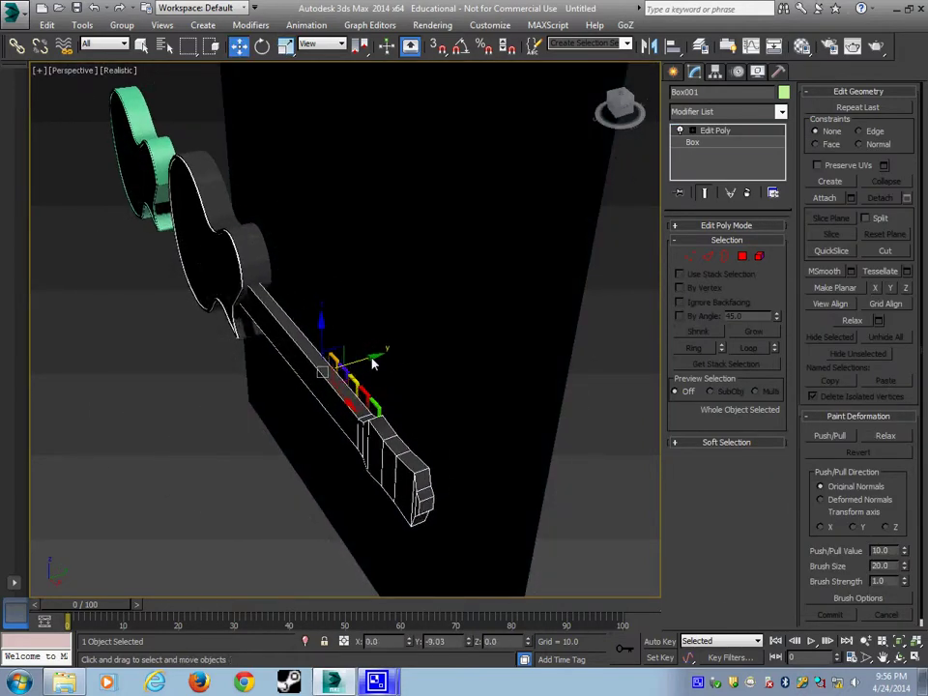
click(338, 375)
scroll(345, 377, up, 4)
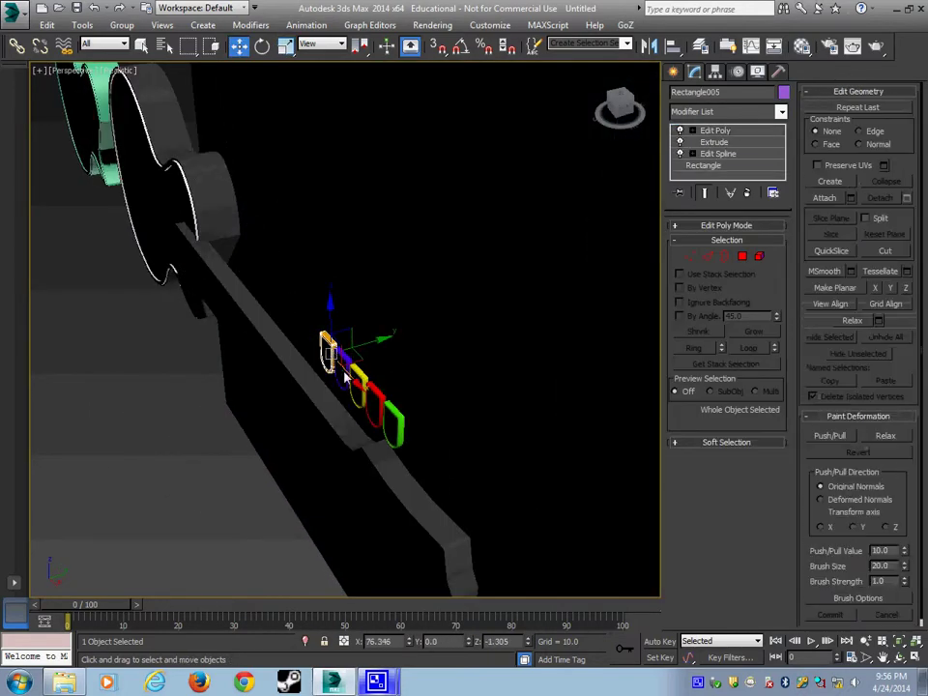
ctrl+click(345, 375)
ctrl+click(353, 380)
ctrl+click(373, 402)
ctrl+click(394, 421)
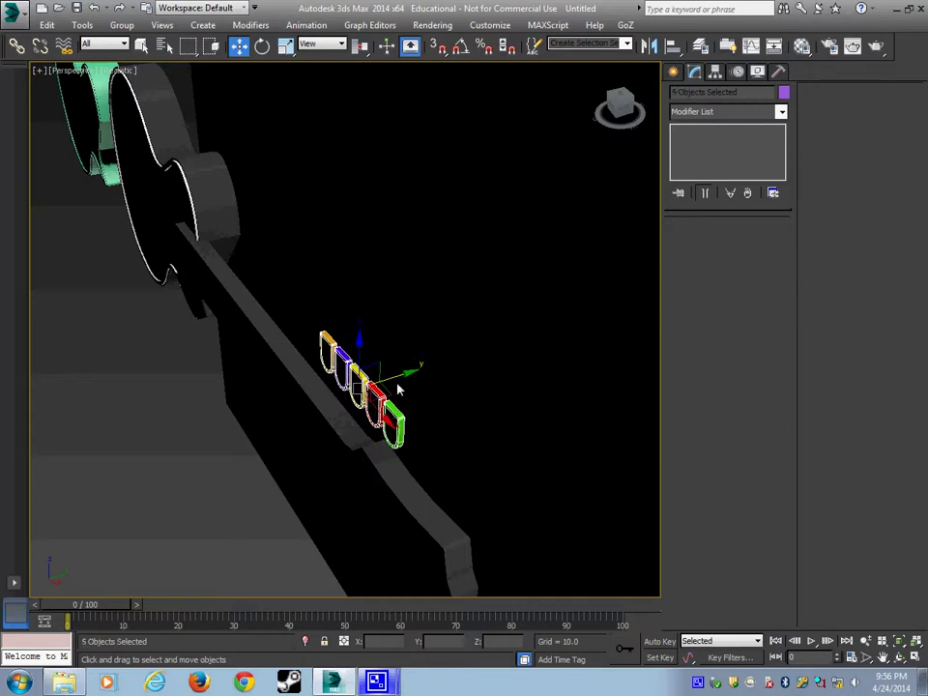
drag(396, 389, 336, 395)
Create a sphere with a radius of about 3.9 beside the headstock in the front view
alt+middle_drag(367, 469, 466, 422)
middle_drag(381, 409, 549, 439)
scroll(447, 431, up, 5)
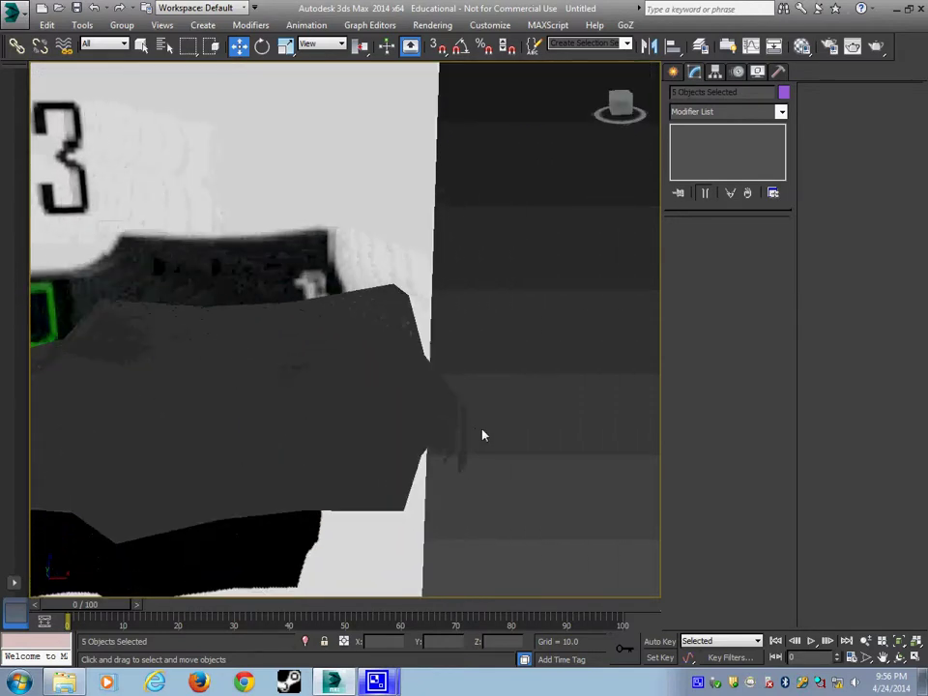
key(alt+w)
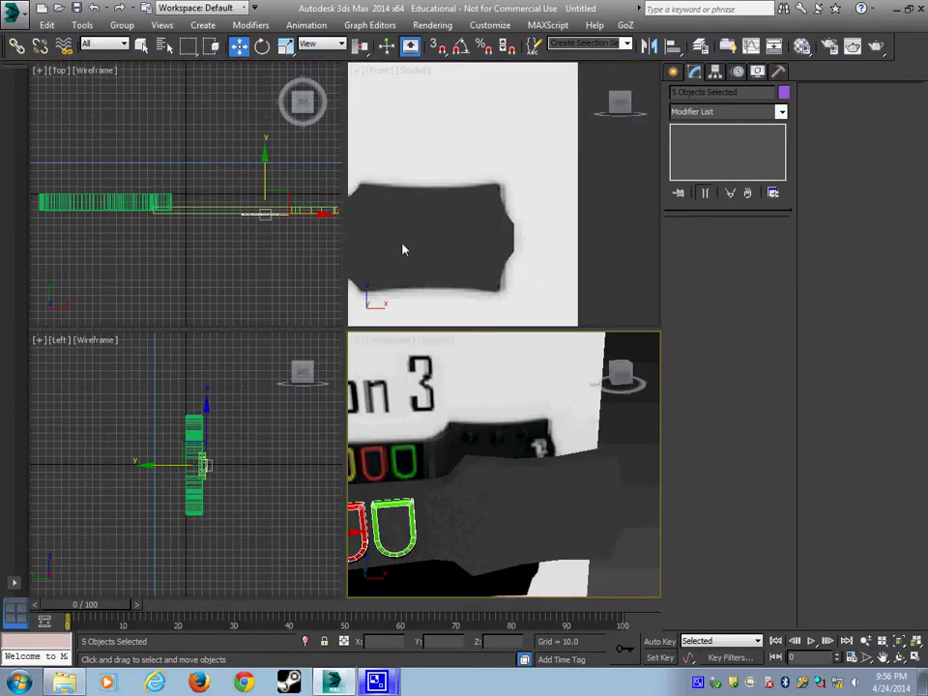
key(alt+w)
scroll(429, 294, up, 2)
click(674, 72)
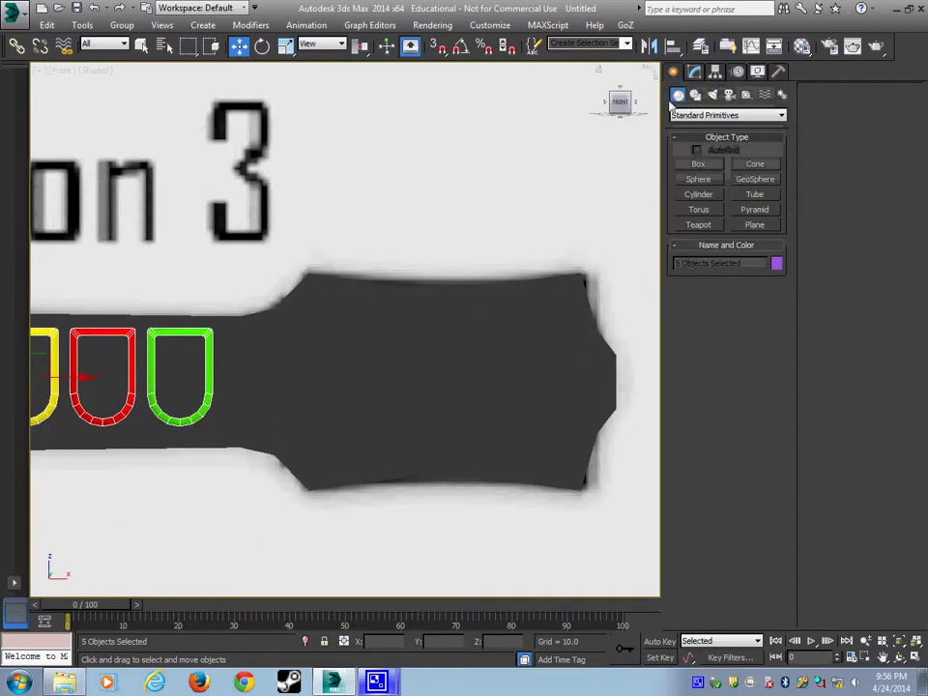
click(697, 179)
middle_drag(546, 309, 333, 310)
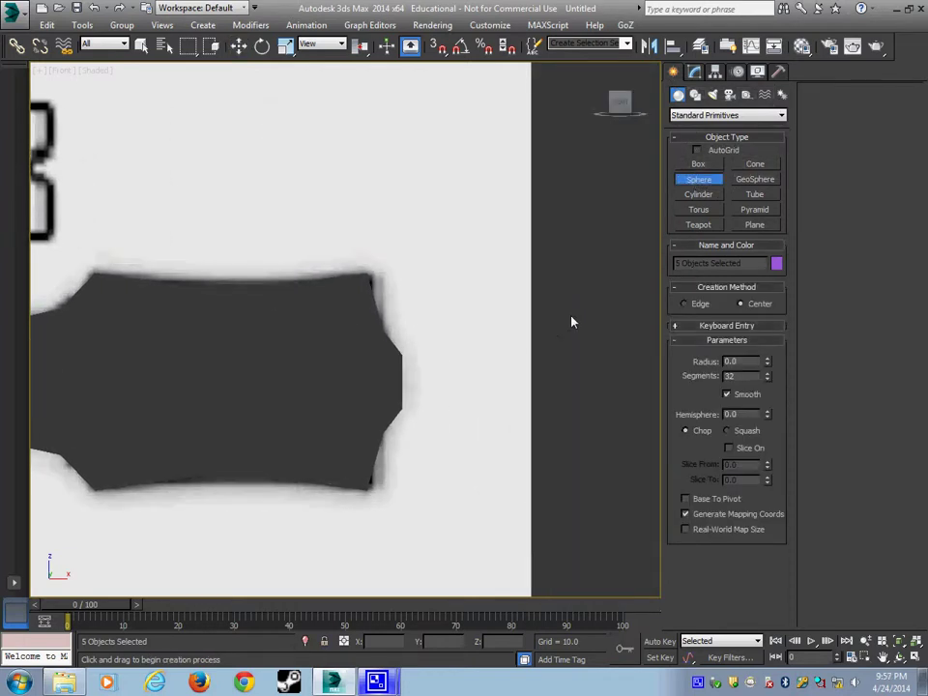
drag(571, 316, 595, 323)
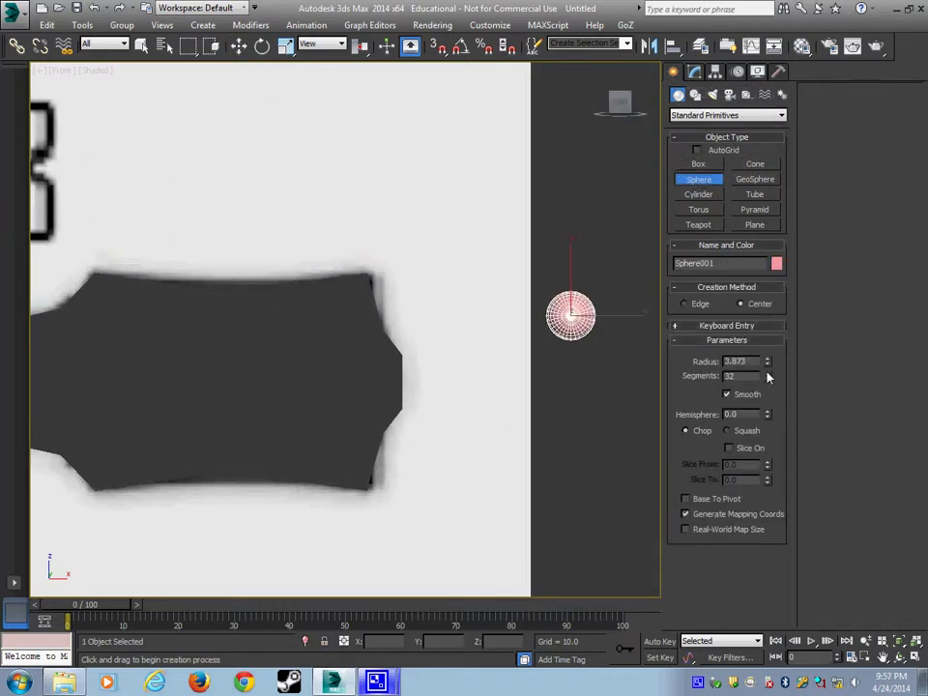
Set the sphere to 12 segments and a hemisphere value of 0.5
drag(767, 375, 758, 532)
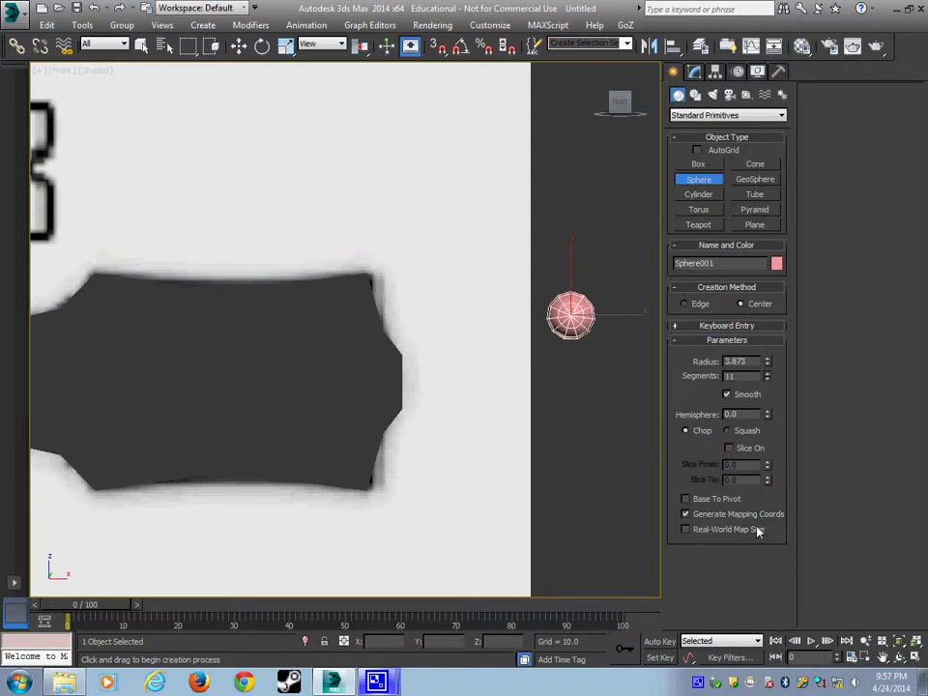
middle_drag(586, 397, 578, 433)
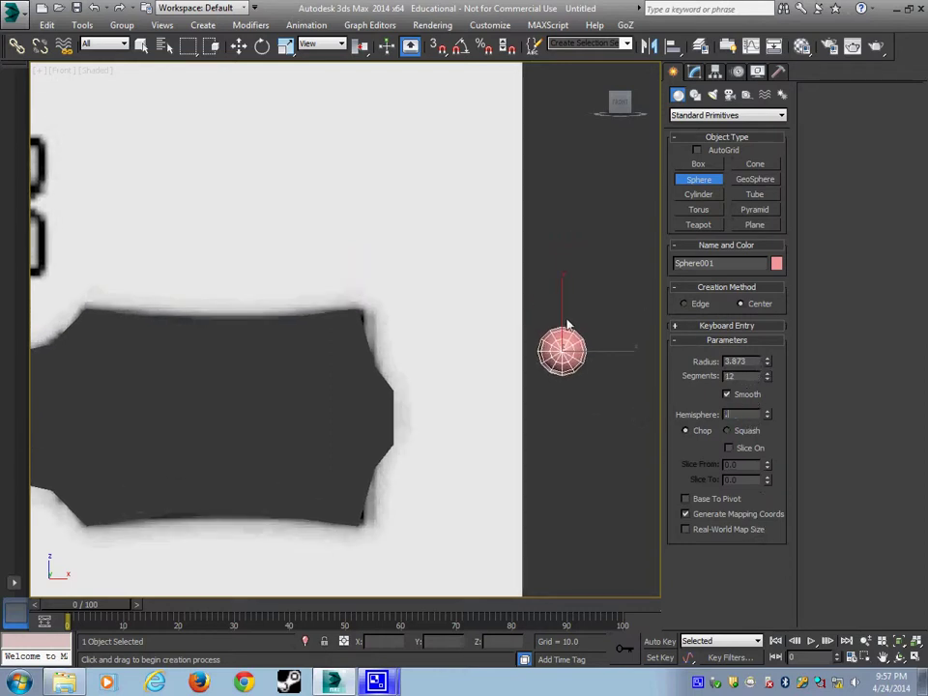
key(alt+w)
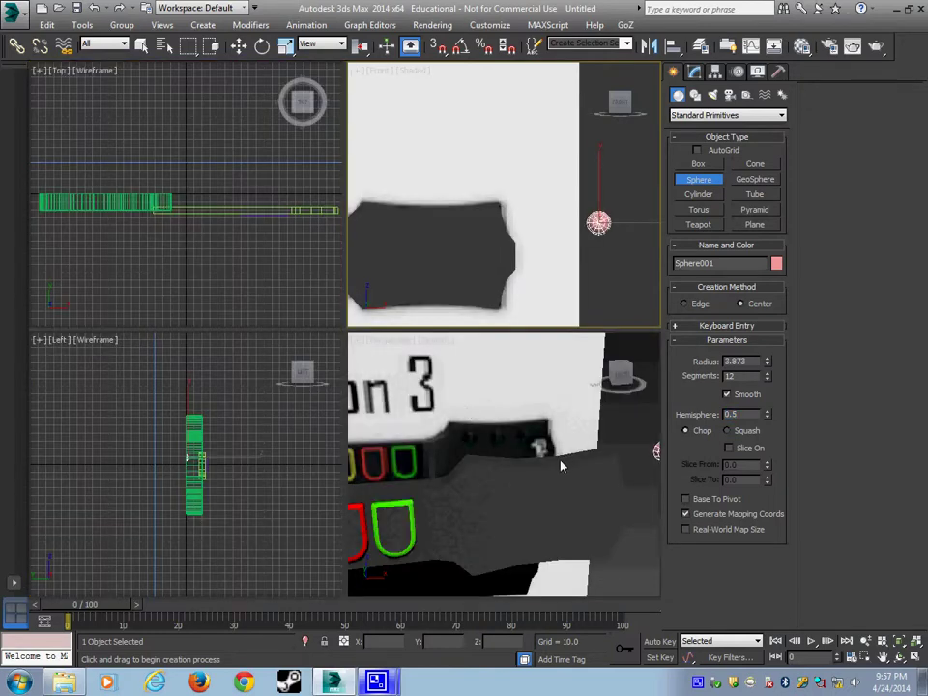
Move the hemisphere over to the front face of the headstock near the neck
alt+middle_drag(559, 466, 493, 468)
key(alt+w)
middle_drag(584, 439, 613, 438)
key(w)
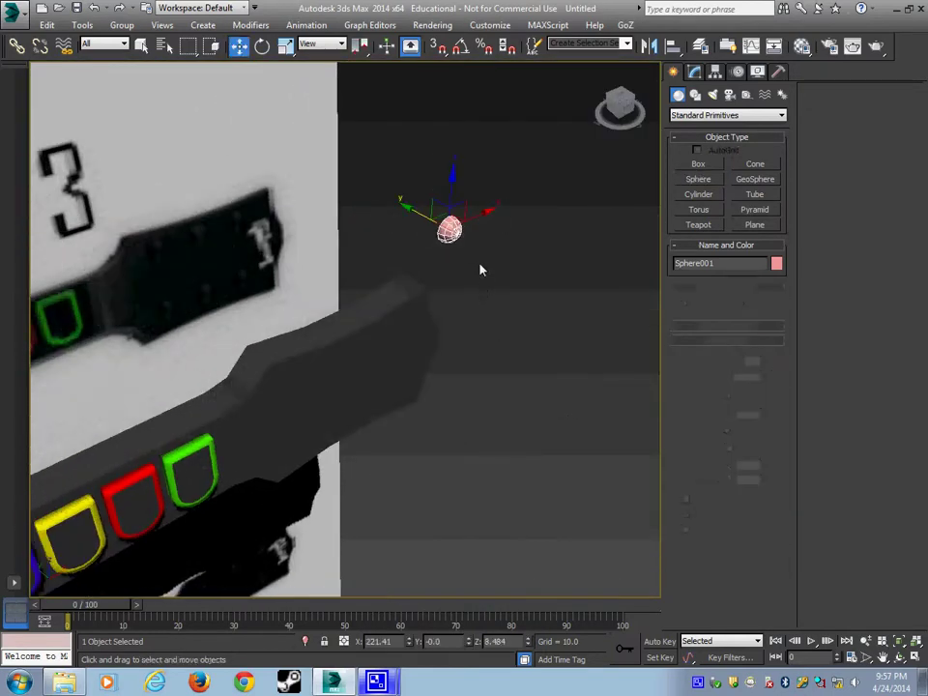
drag(440, 213, 321, 362)
Isolate the hemisphere together with the reference image plane
alt+middle_drag(377, 385, 338, 377)
ctrl+click(379, 273)
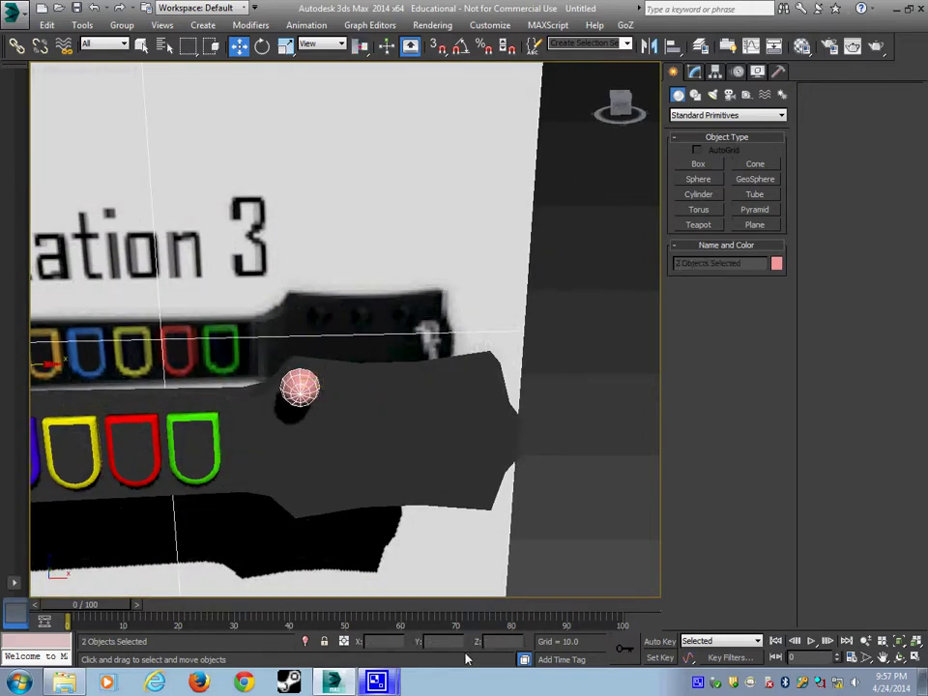
click(304, 646)
Scale the hemisphere down and position it over the upper-row tuning peg nearest the neck in the reference image
middle_drag(406, 440, 366, 504)
scroll(367, 504, up, 5)
middle_drag(442, 379, 426, 466)
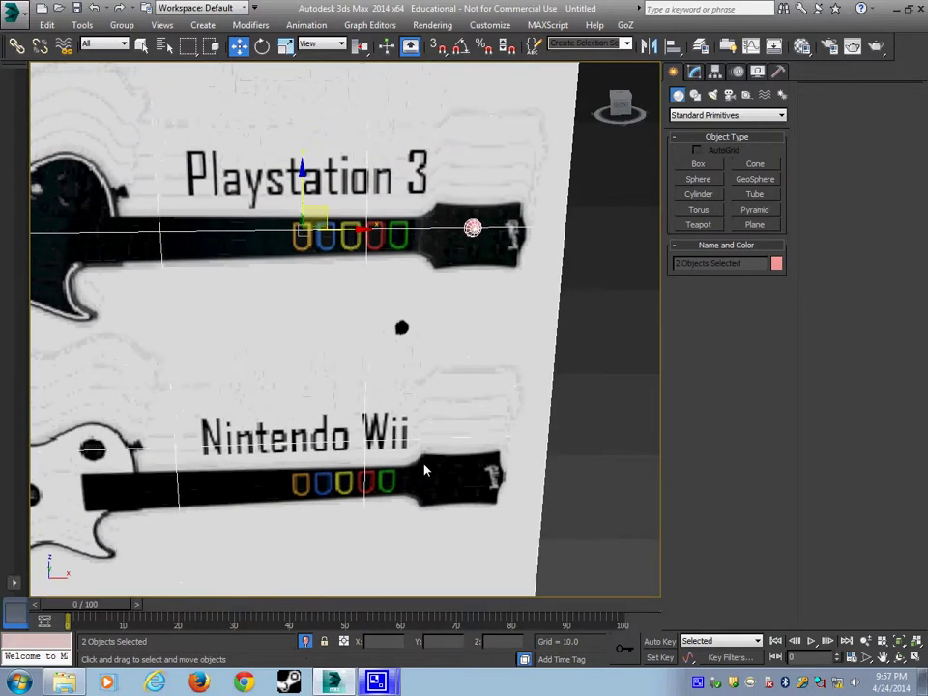
key(alt+w)
middle_drag(436, 256, 514, 299)
key(alt+w)
middle_drag(375, 351, 404, 274)
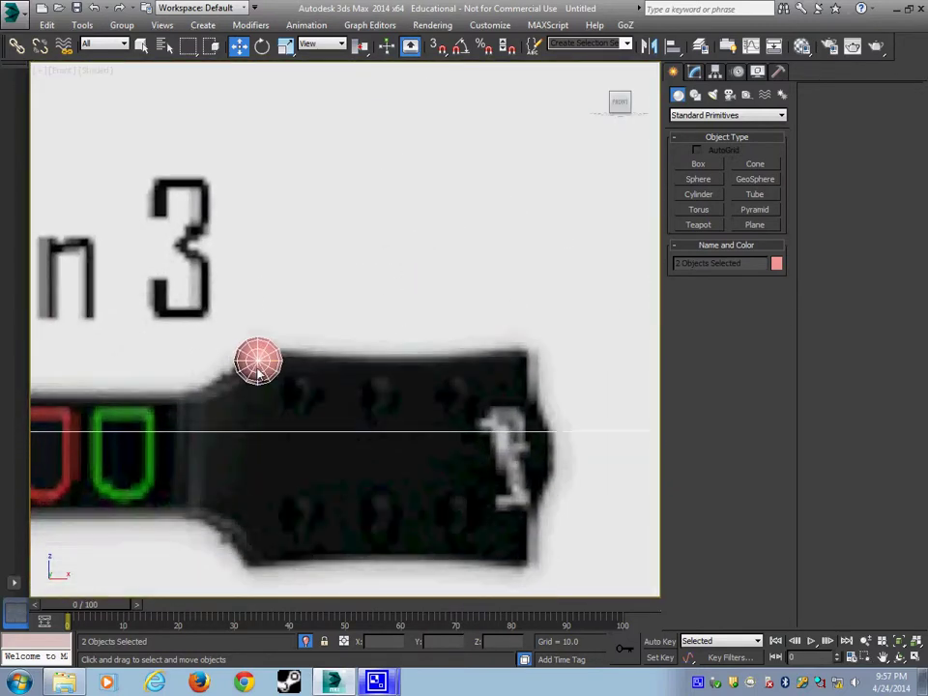
click(259, 369)
drag(278, 339, 251, 441)
key(r)
key(w)
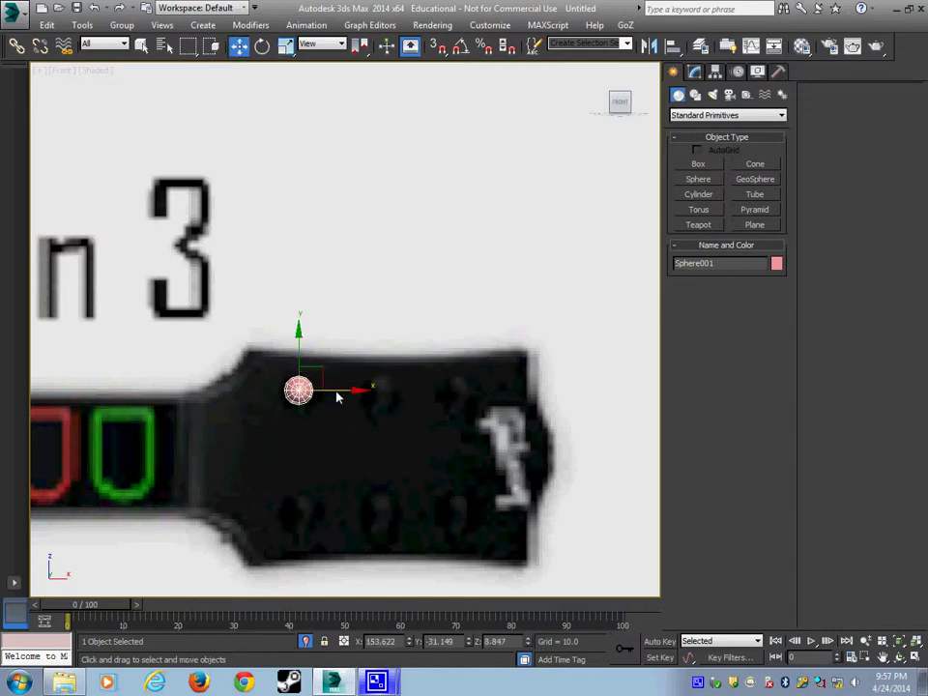
Assign the 02 - Default material to the hemisphere and add an Edit Poly modifier to it
key(m)
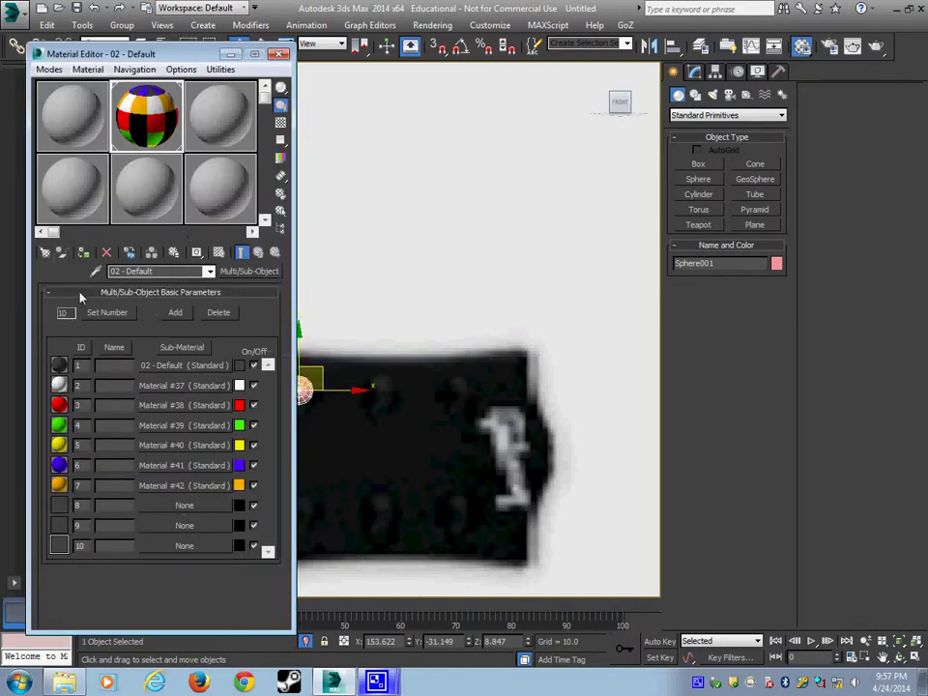
click(280, 53)
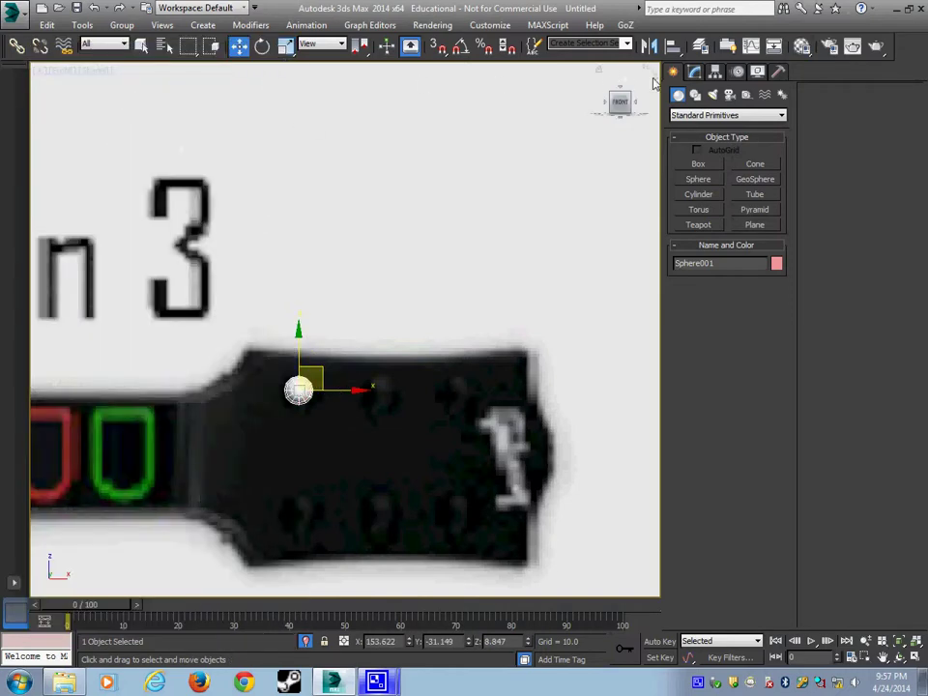
click(694, 72)
click(713, 113)
scroll(686, 141, down, 10)
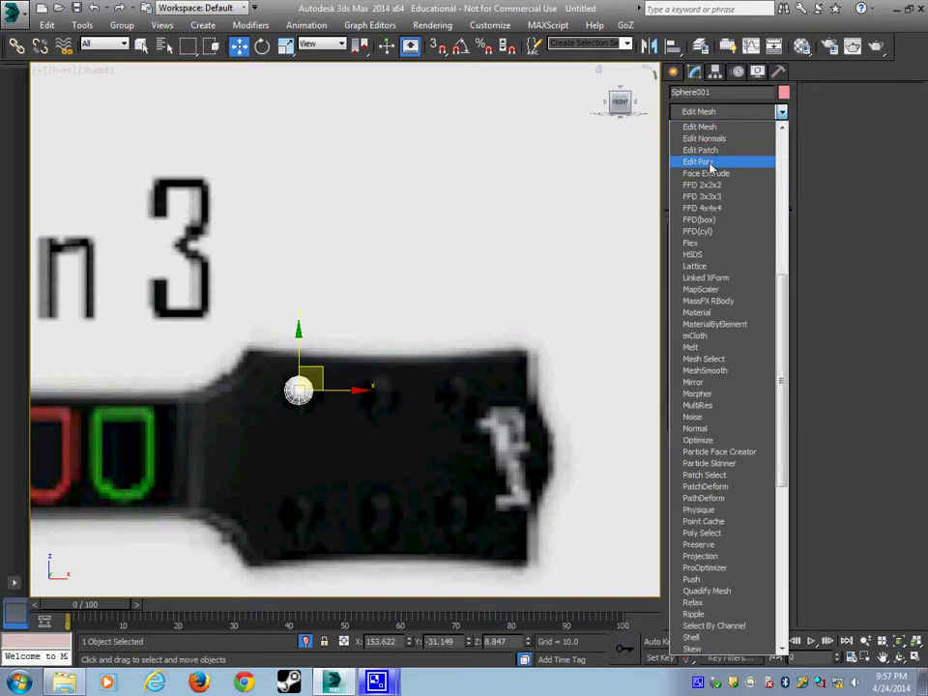
click(690, 157)
Set all the hemisphere's polygons to material ID 1
click(743, 256)
drag(528, 300, 174, 510)
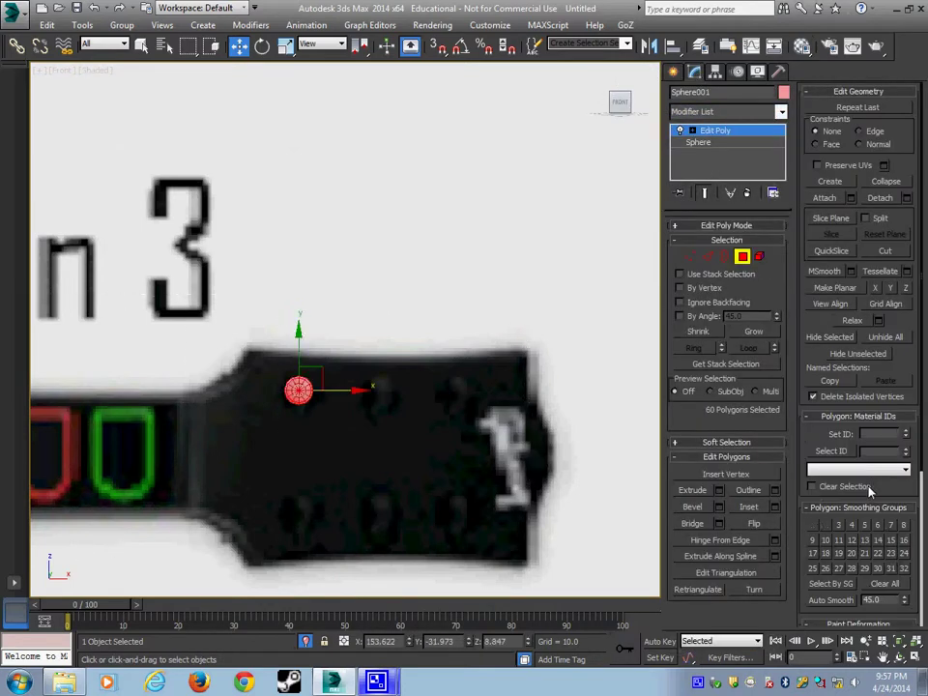
text(1)
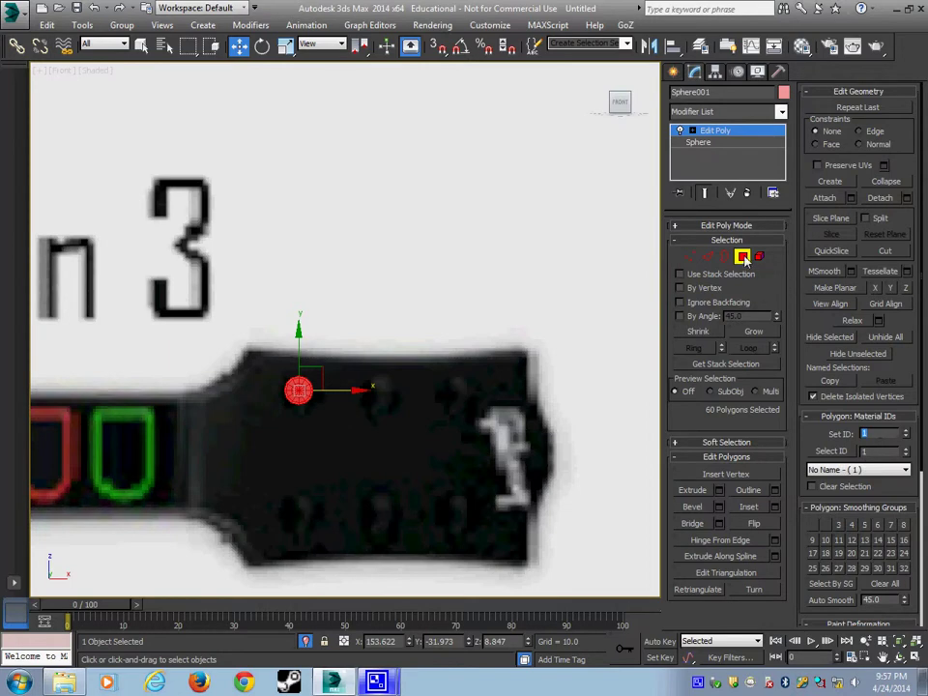
click(743, 257)
Make two copies of the hemisphere along the upper pegs, then copy the row of three down onto the lower pegs
shift+drag(345, 389, 425, 398)
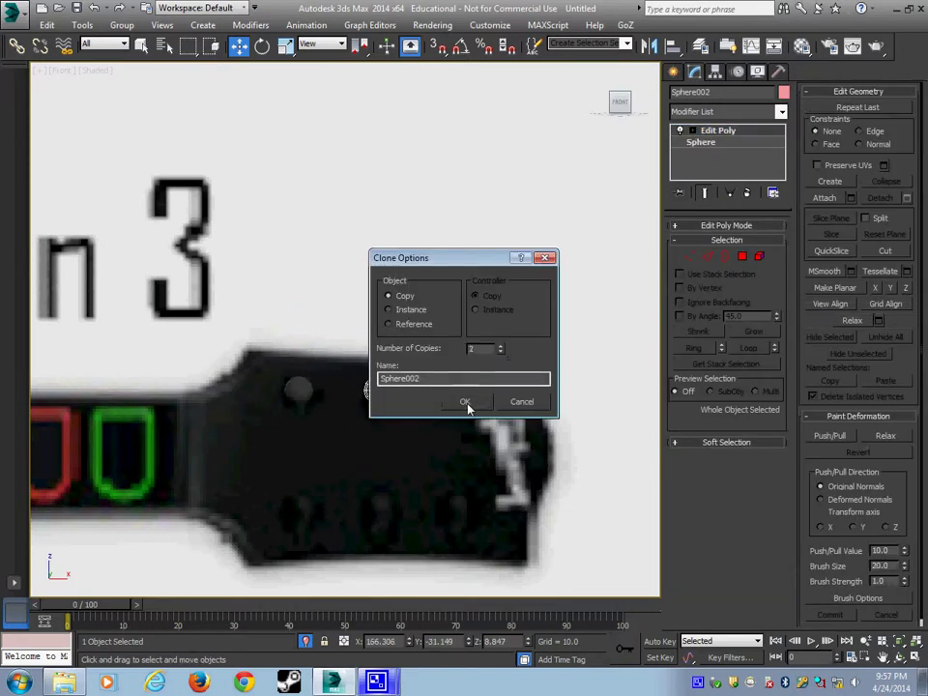
click(465, 401)
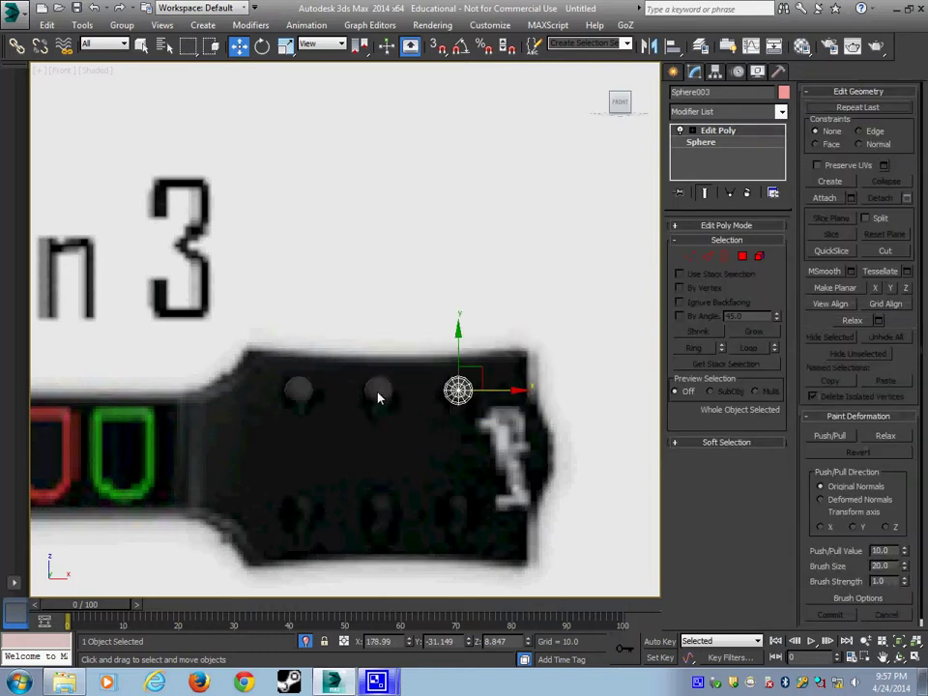
shift+drag(378, 341, 377, 452)
click(469, 407)
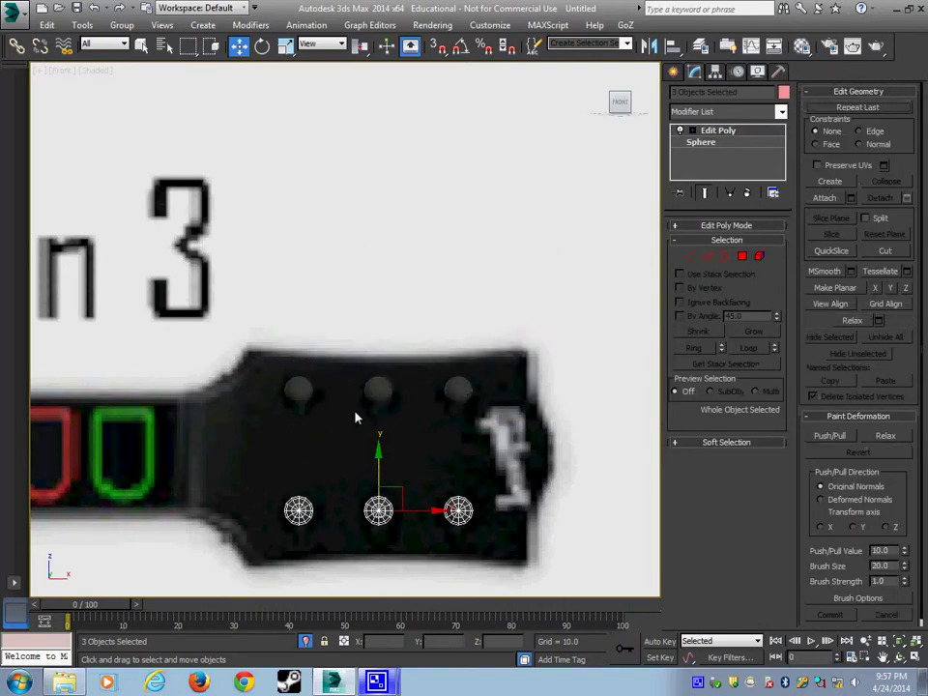
middle_drag(354, 414, 538, 419)
scroll(538, 418, down, 3)
middle_drag(294, 426, 537, 388)
scroll(537, 388, down, 2)
scroll(363, 407, up, 2)
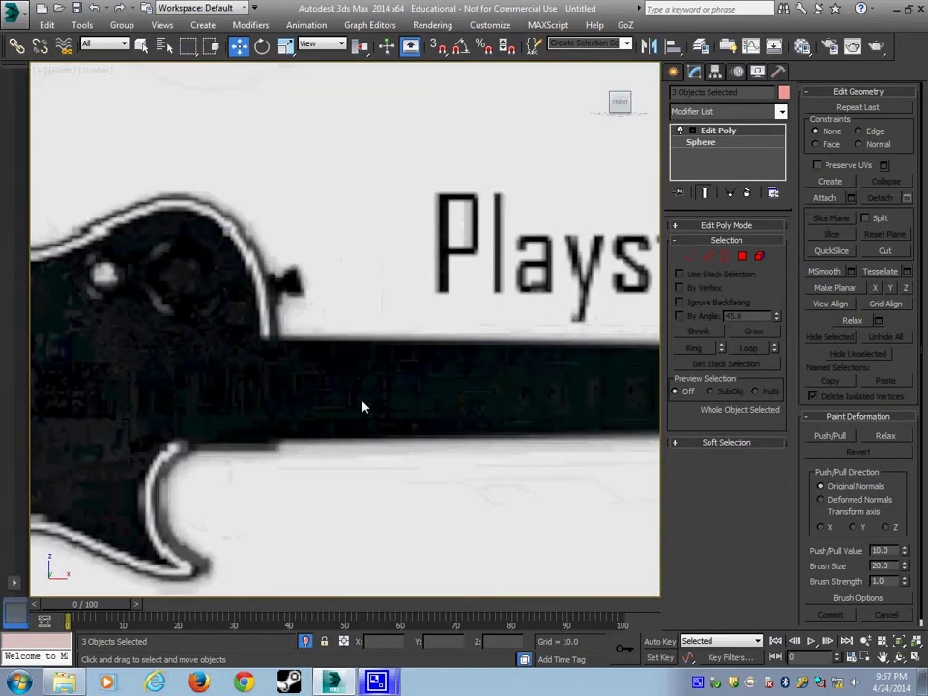
Start the Capsule tool from the extended primitives
click(674, 72)
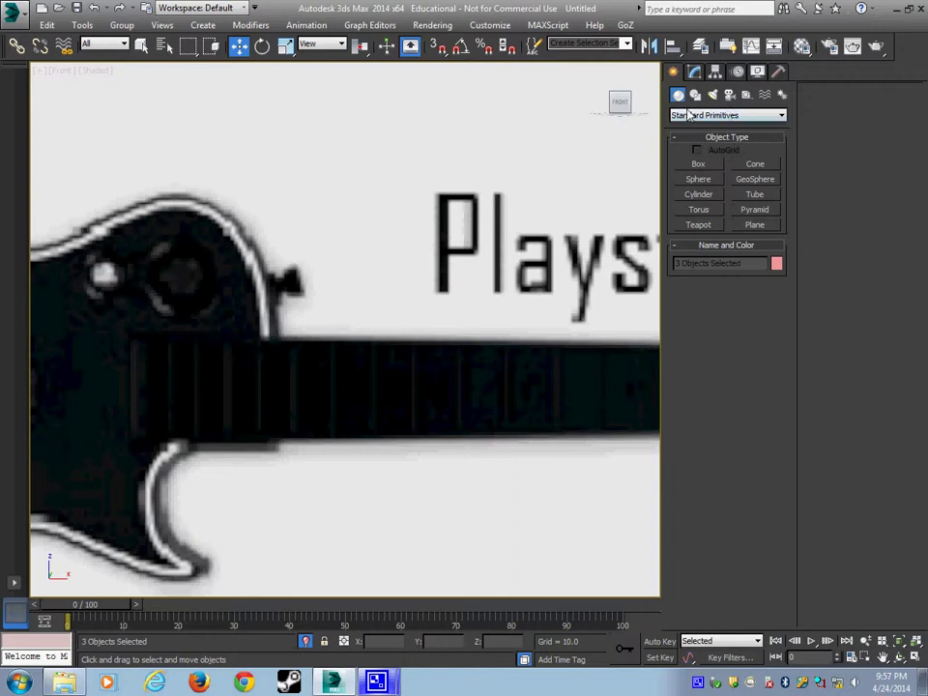
click(689, 115)
click(702, 138)
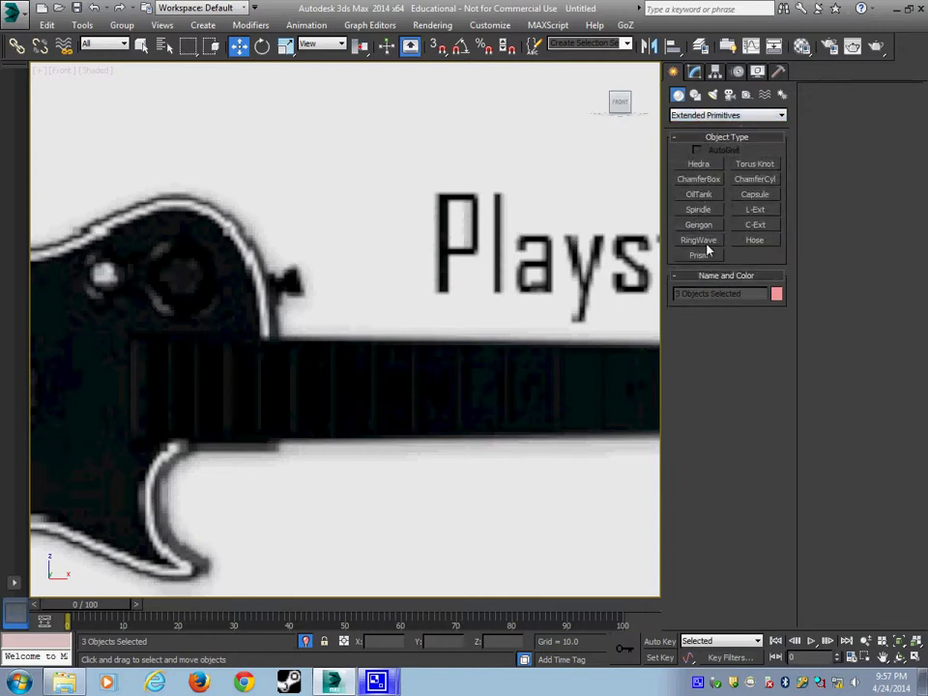
click(755, 195)
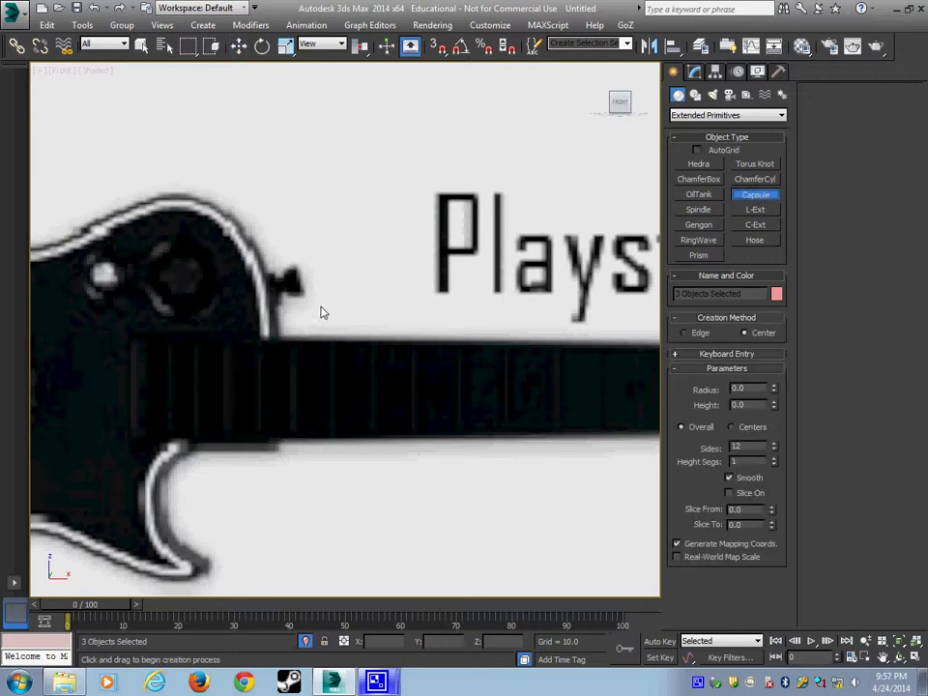
drag(332, 318, 335, 327)
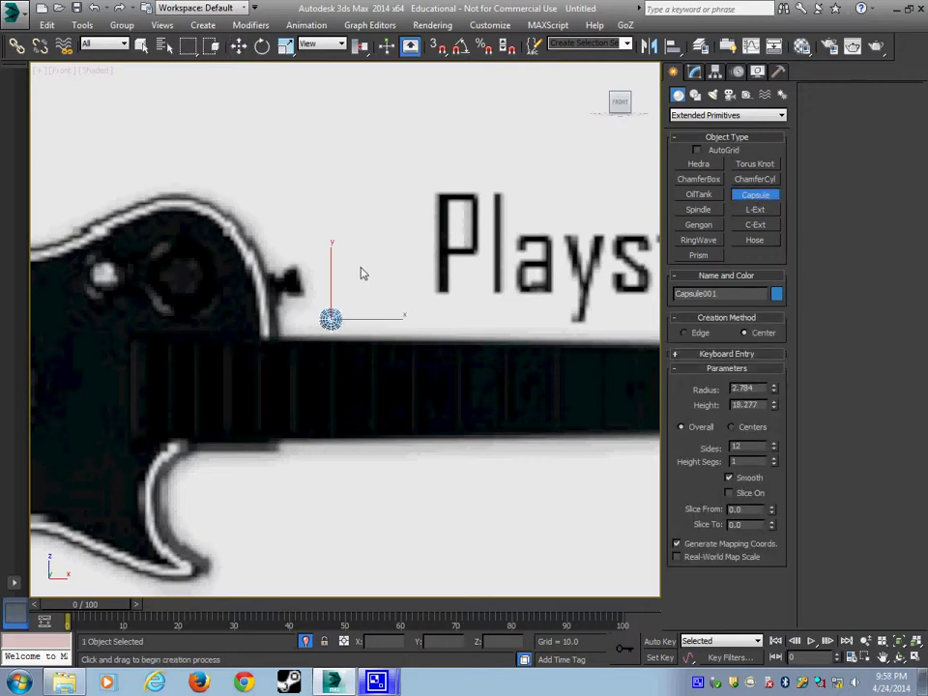
key(alt+w)
alt+middle_drag(427, 446, 555, 528)
middle_drag(379, 437, 530, 455)
key(Delete)
Create an upright capsule in the Top view with a radius of about 8.8 and a height of about 67.9
middle_drag(188, 217, 201, 257)
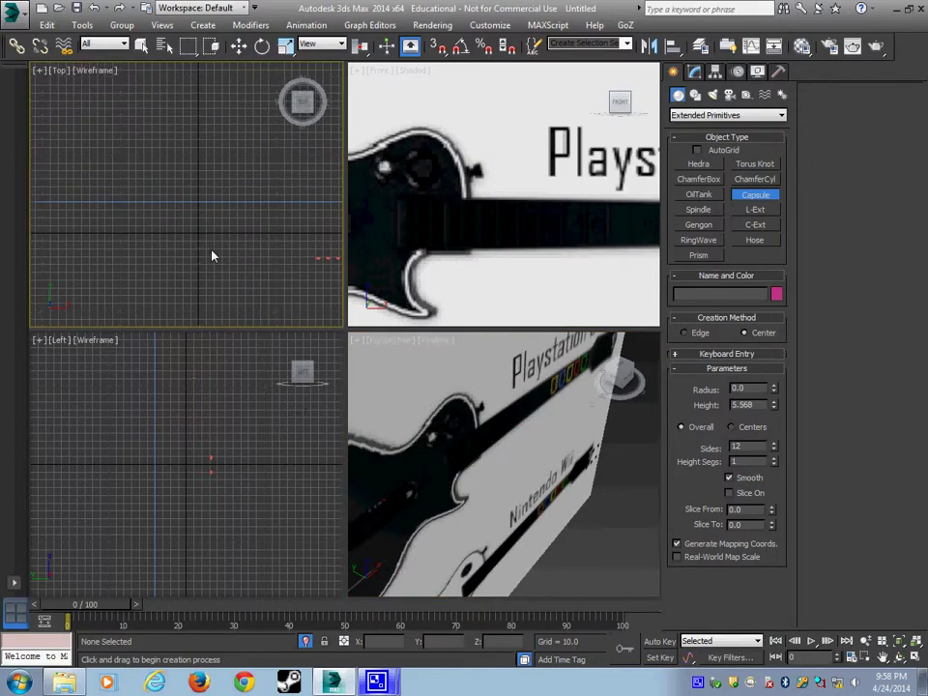
drag(211, 251, 216, 254)
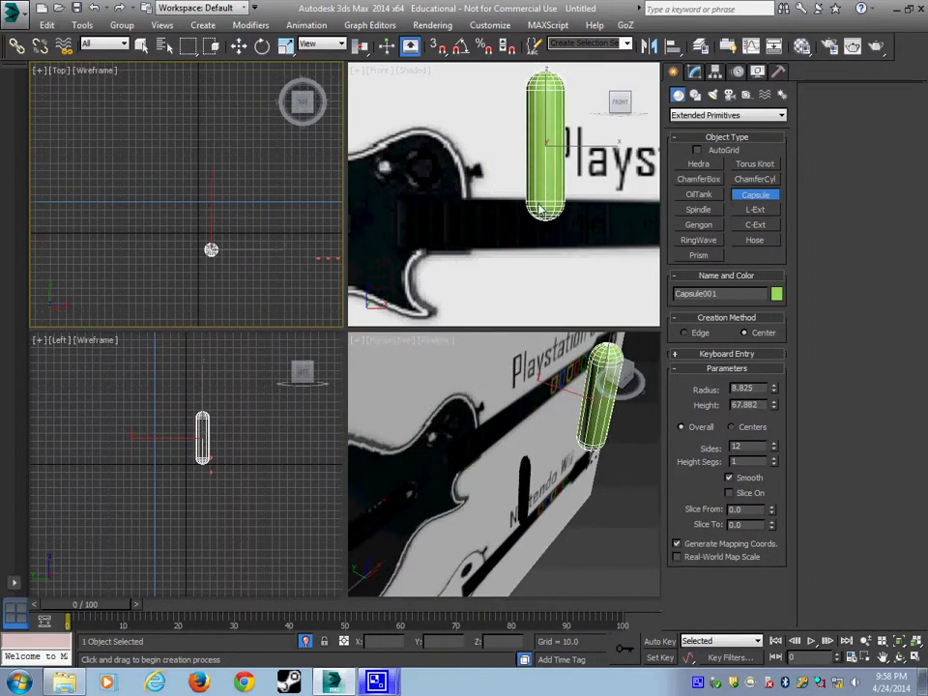
middle_drag(540, 208, 506, 258)
key(alt+w)
middle_drag(381, 358, 435, 323)
Scale the capsule down uniformly to fret thickness and move it to the body end of the neck in the Front view
key(r)
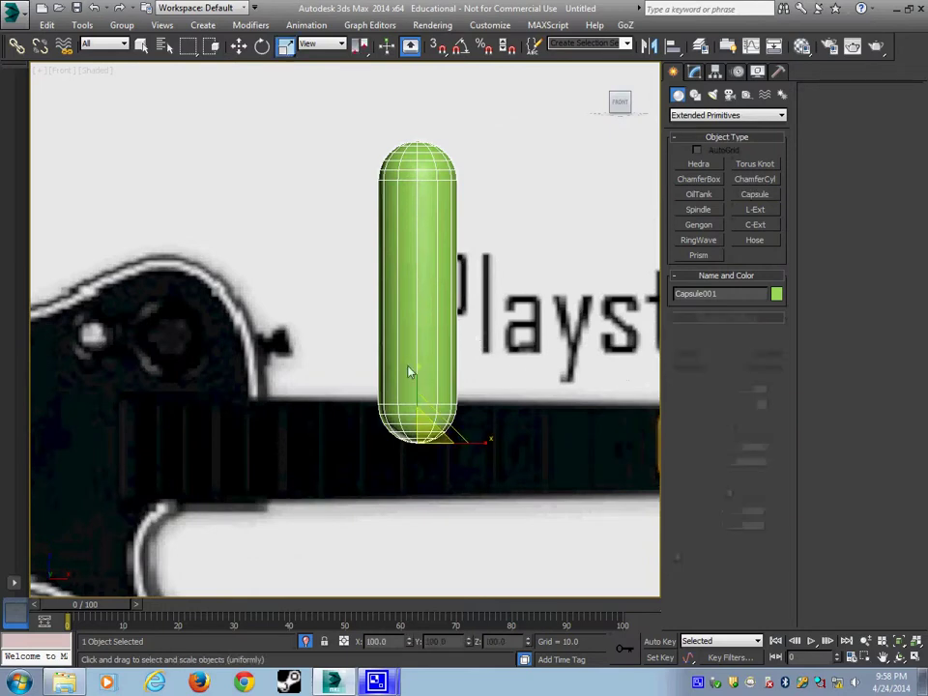
drag(409, 372, 145, 196)
key(w)
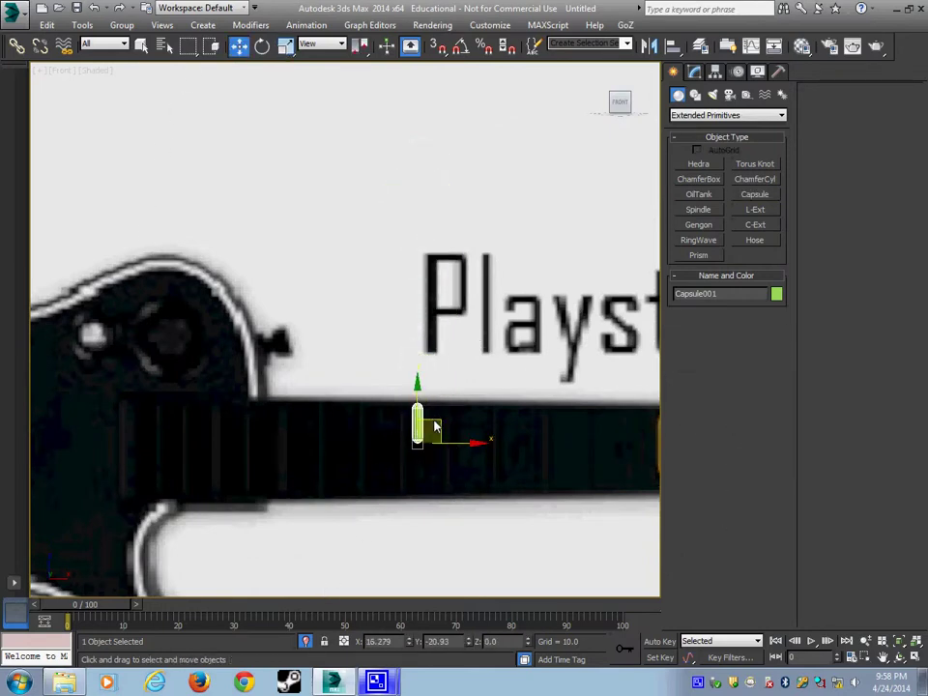
drag(435, 426, 148, 483)
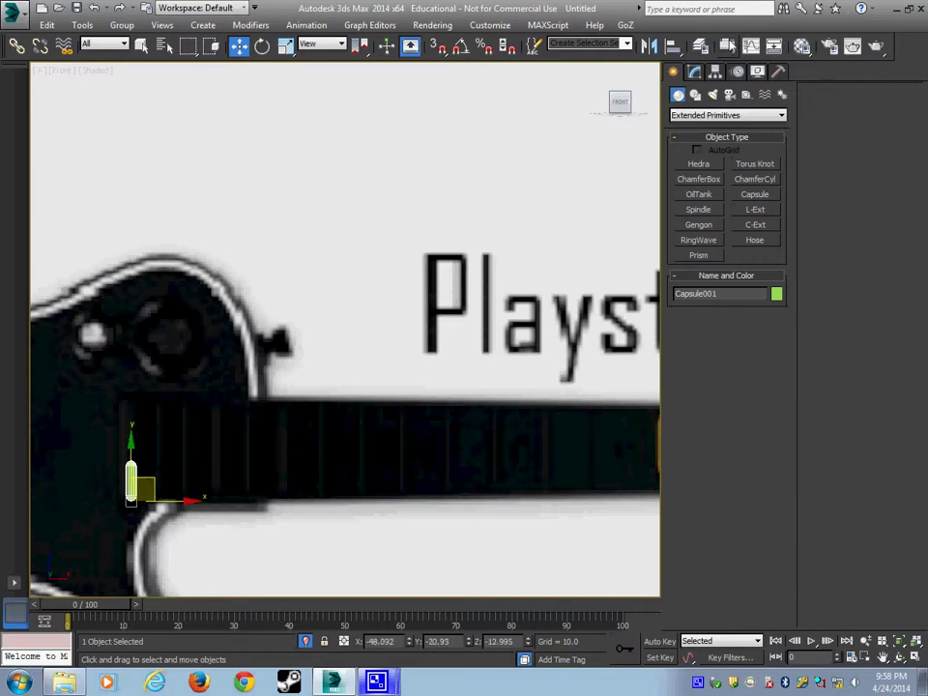
Set the capsule's number of sides to 8
click(694, 73)
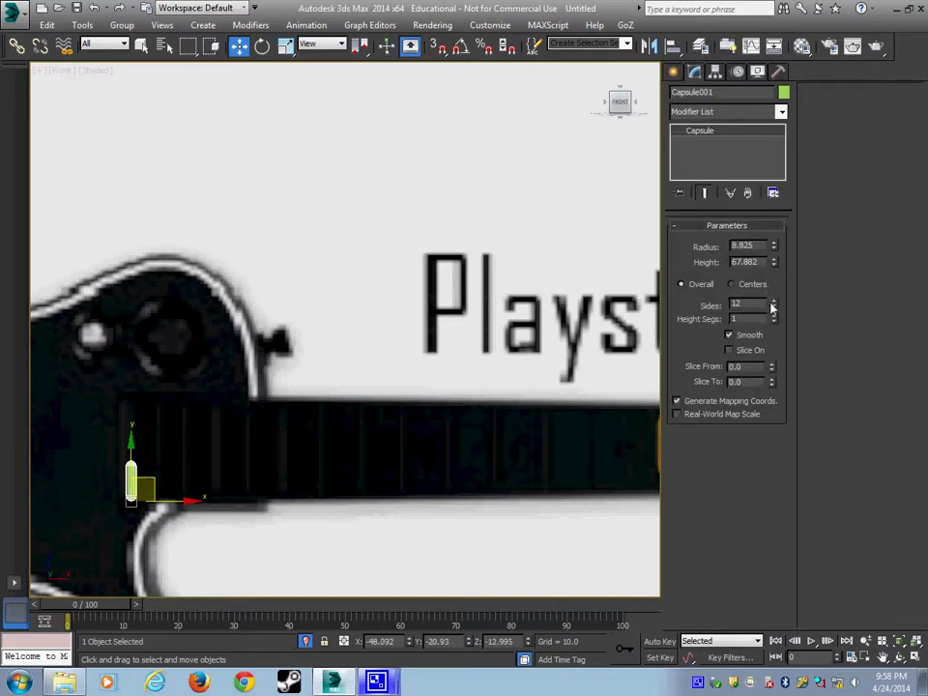
drag(774, 308, 775, 352)
key(alt+w)
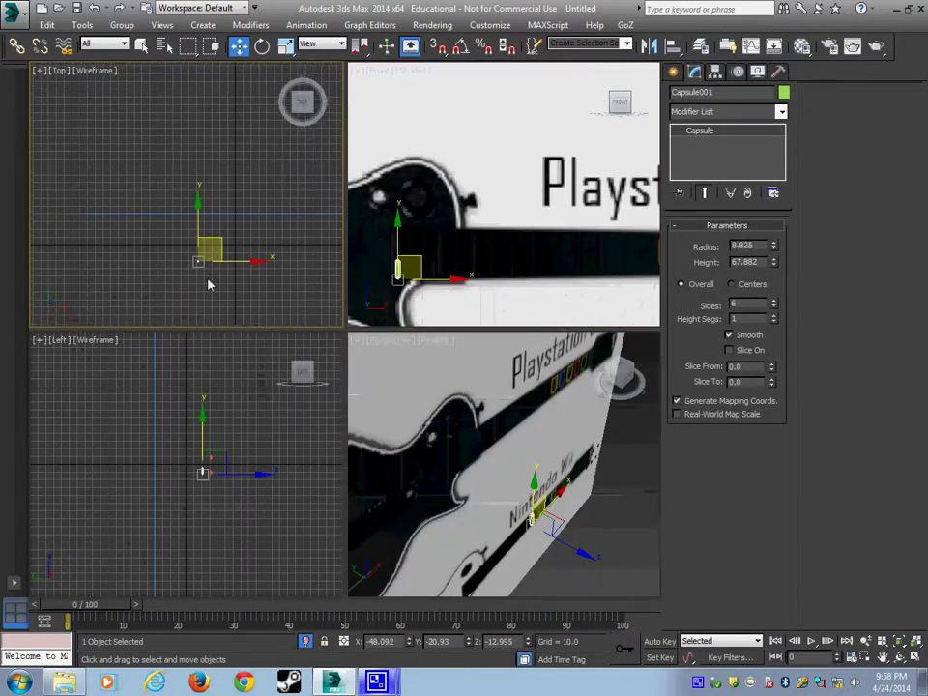
scroll(173, 205, up, 6)
middle_drag(200, 182, 304, 292)
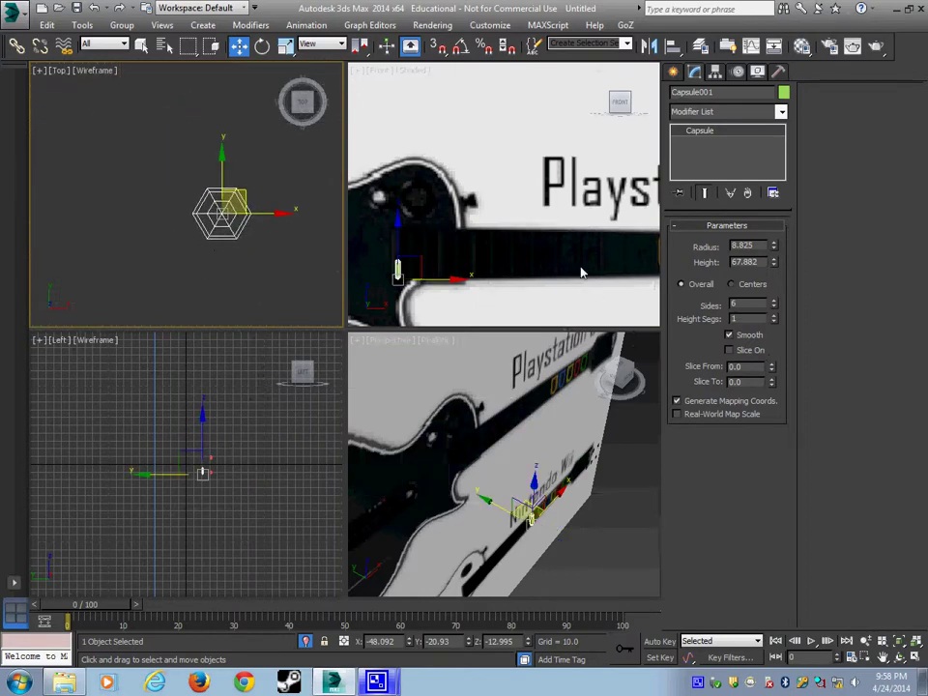
click(775, 304)
click(776, 303)
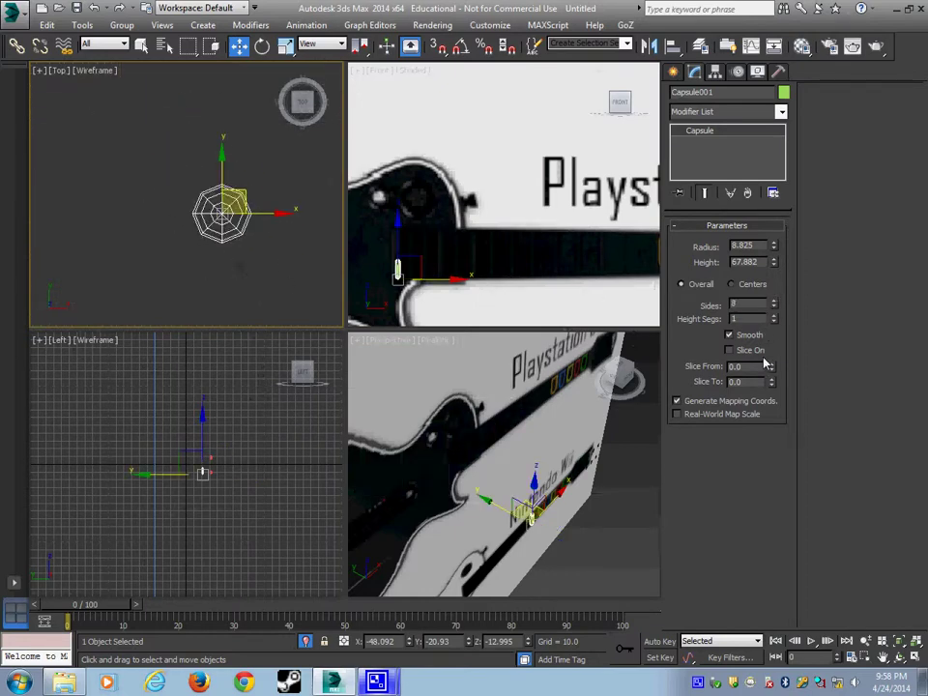
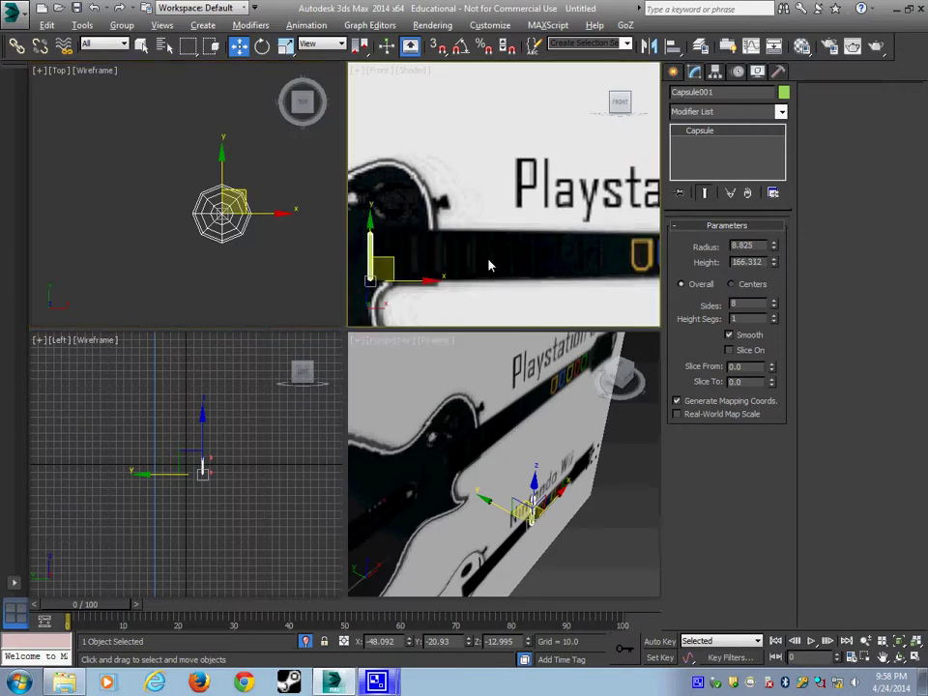
Set the capsule's height to 150 and move it up slightly to centre it across the neck
key(alt+w)
middle_drag(190, 419, 324, 371)
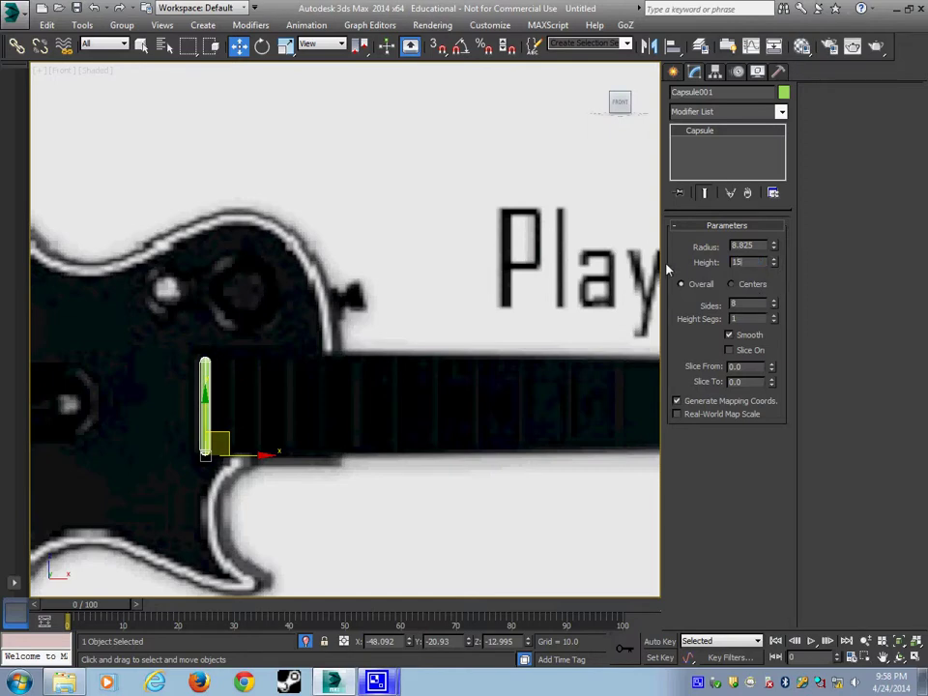
drag(208, 419, 213, 413)
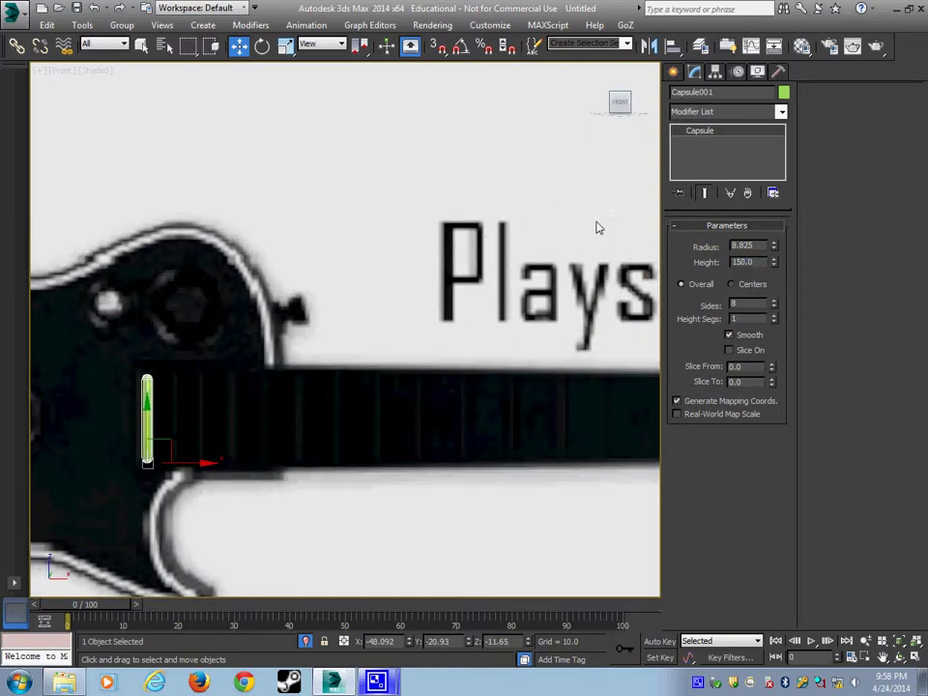
Assign the guitar's dark material to the capsule and add an Edit Poly modifier to it
key(m)
click(278, 53)
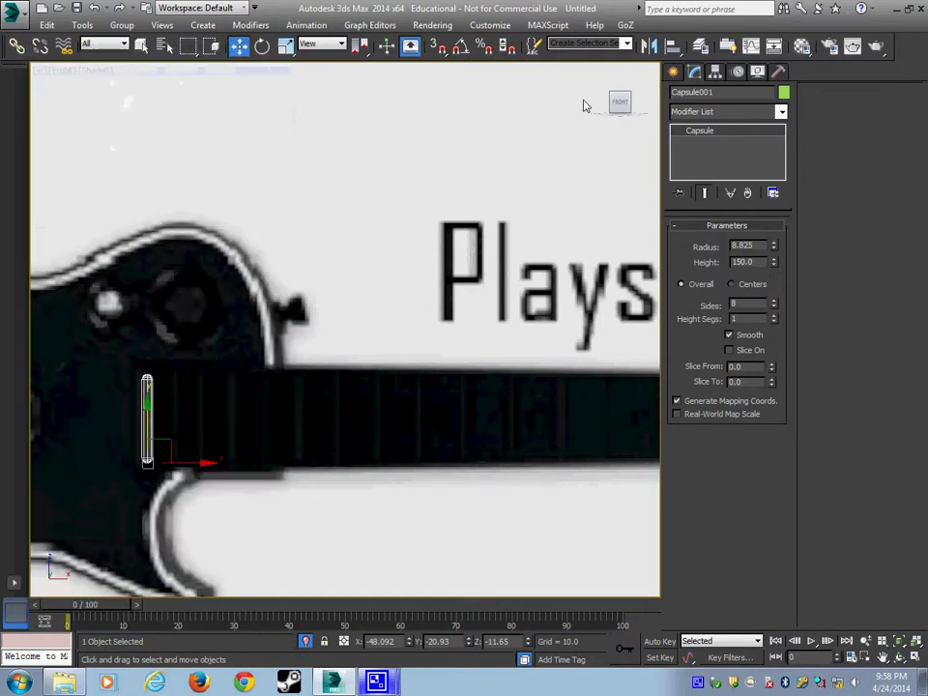
click(727, 111)
scroll(723, 166, down, 3)
click(723, 161)
Select the whole capsule element and set its polygons to material ID 1
click(760, 256)
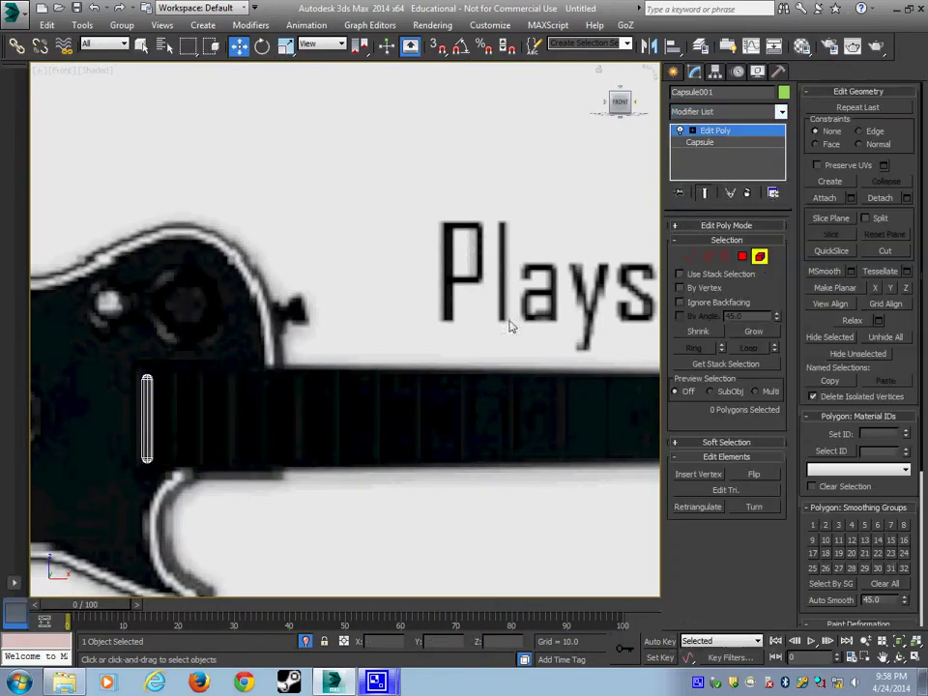
click(148, 433)
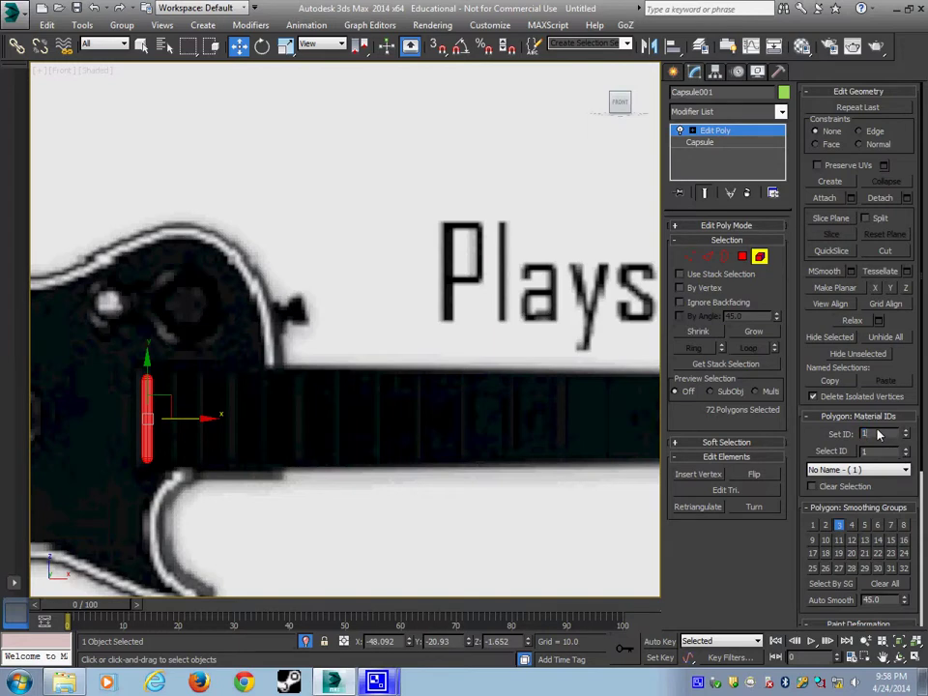
click(760, 257)
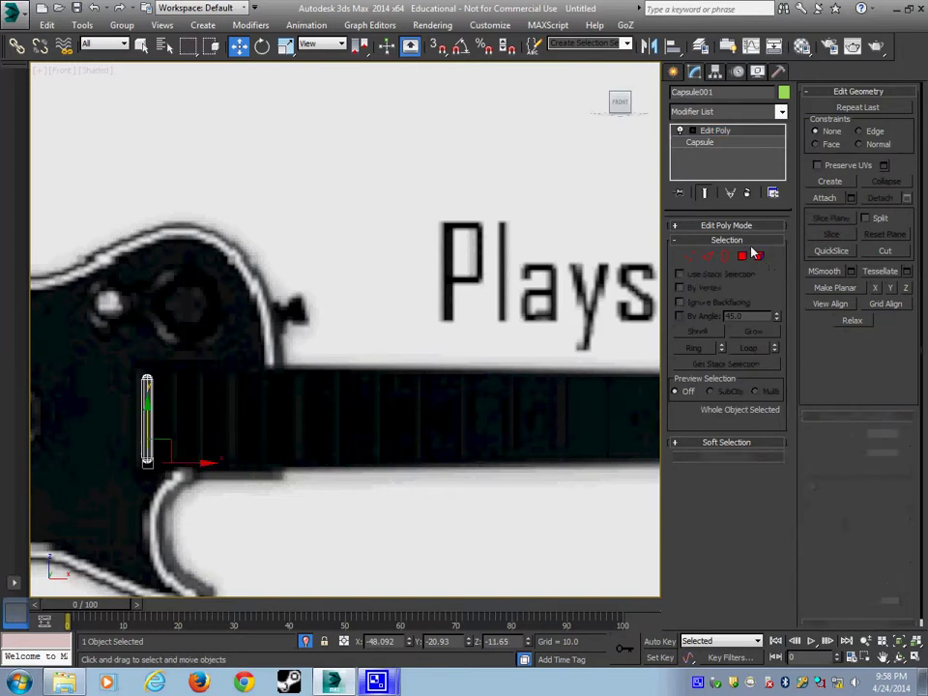
Clone the fret capsule along the neck as 15 evenly spaced instances matching the fret spacing at the body end
click(673, 72)
middle_drag(345, 395, 311, 397)
shift+drag(169, 471, 195, 462)
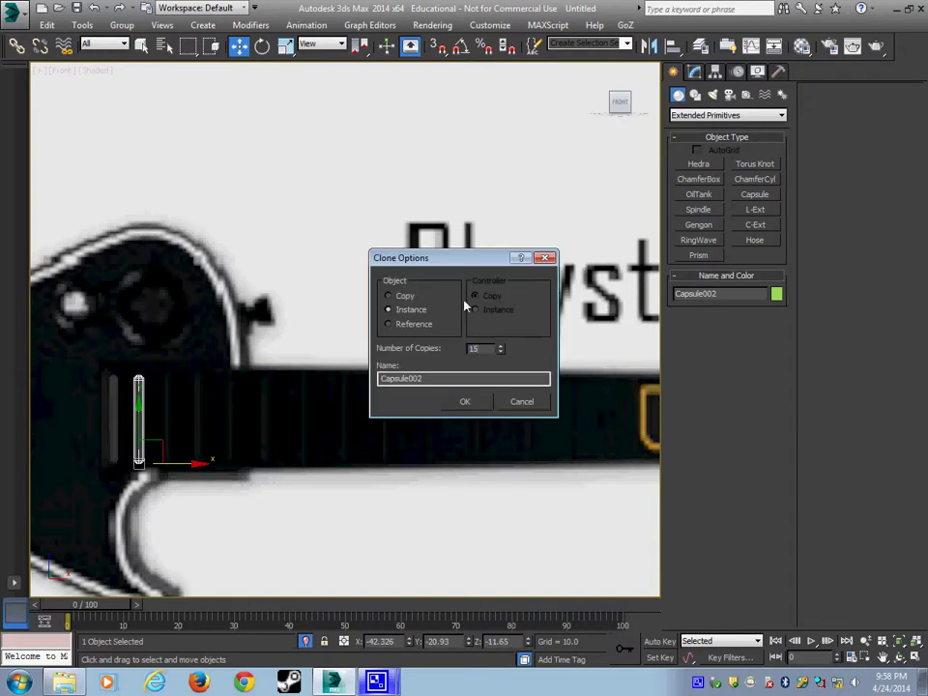
click(474, 410)
middle_drag(509, 429, 337, 461)
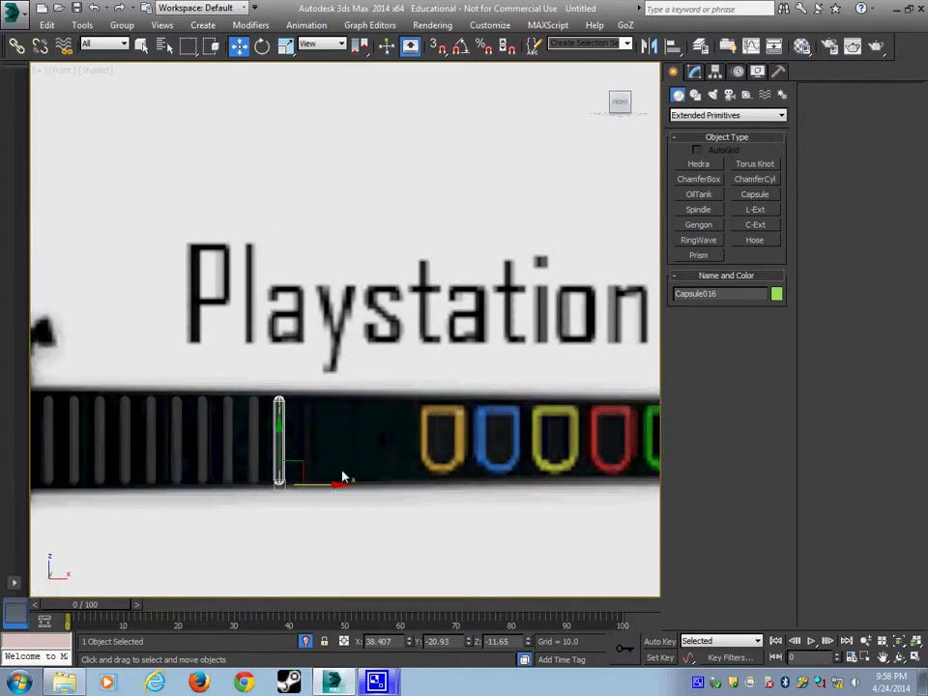
Clone the last fret as five more widely spaced instances and delete the one overlapping the orange button
shift+drag(328, 489, 366, 478)
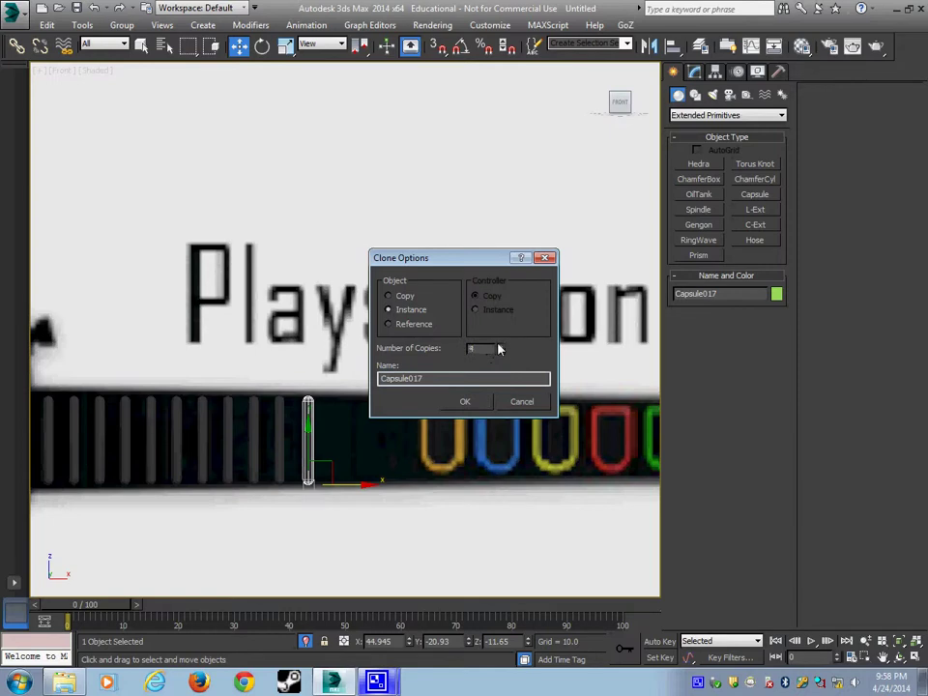
click(466, 402)
middle_drag(431, 432, 366, 408)
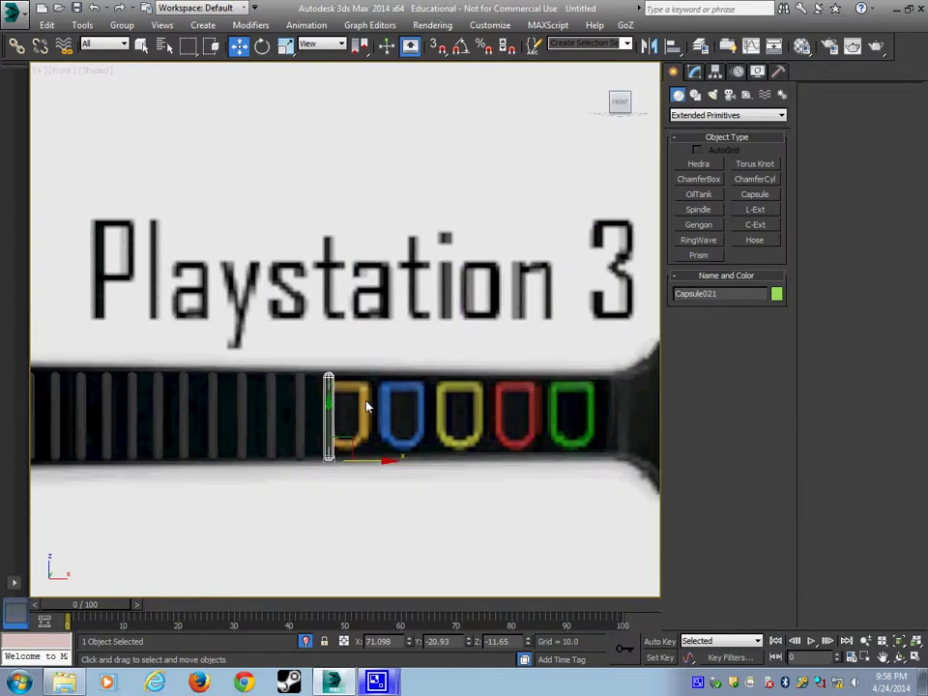
key(Delete)
Clone the fret before the orange button as one instance placed between the green button and the headstock
click(302, 416)
mouse_move(340, 468)
shift+mouse_down()
mouse_move(606, 452)
mouse_move(651, 435)
shift+mouse_up()
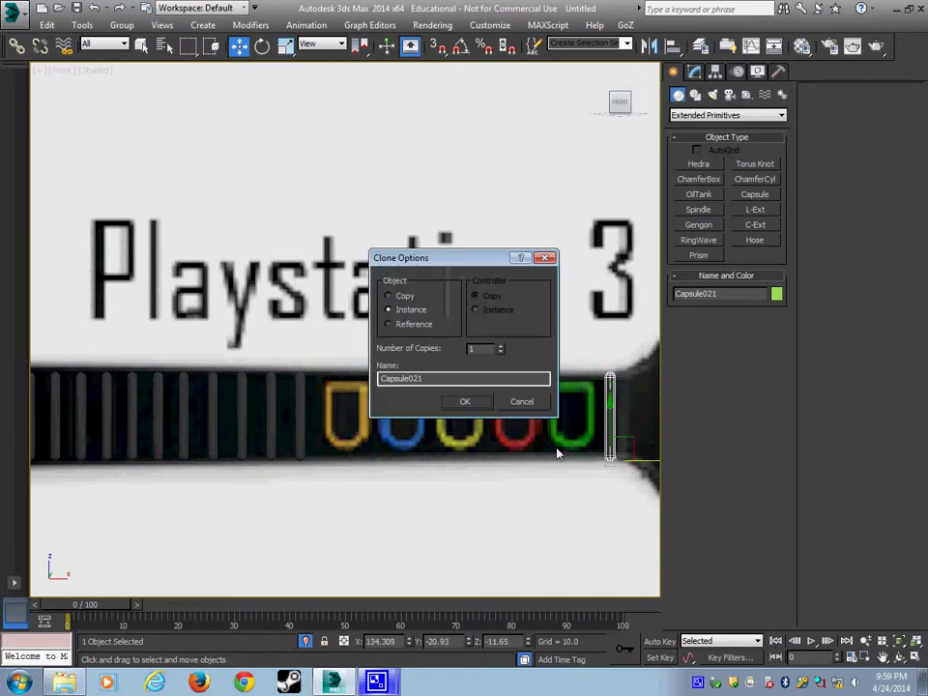
click(465, 401)
Select all the frets without the tuning pegs and scale them slightly shorter vertically to fit within the neck's width
ctrl+click(300, 416)
ctrl+click(270, 416)
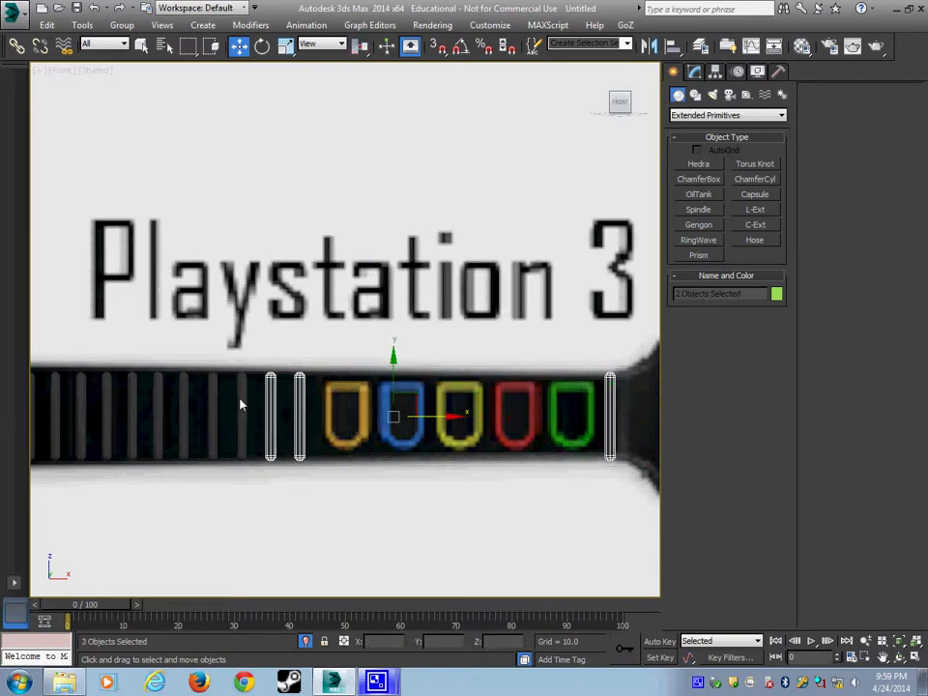
ctrl+click(241, 416)
ctrl+click(215, 416)
scroll(290, 454, down, 5)
drag(613, 390, 3, 553)
middle_drag(288, 401, 358, 375)
scroll(357, 376, up, 2)
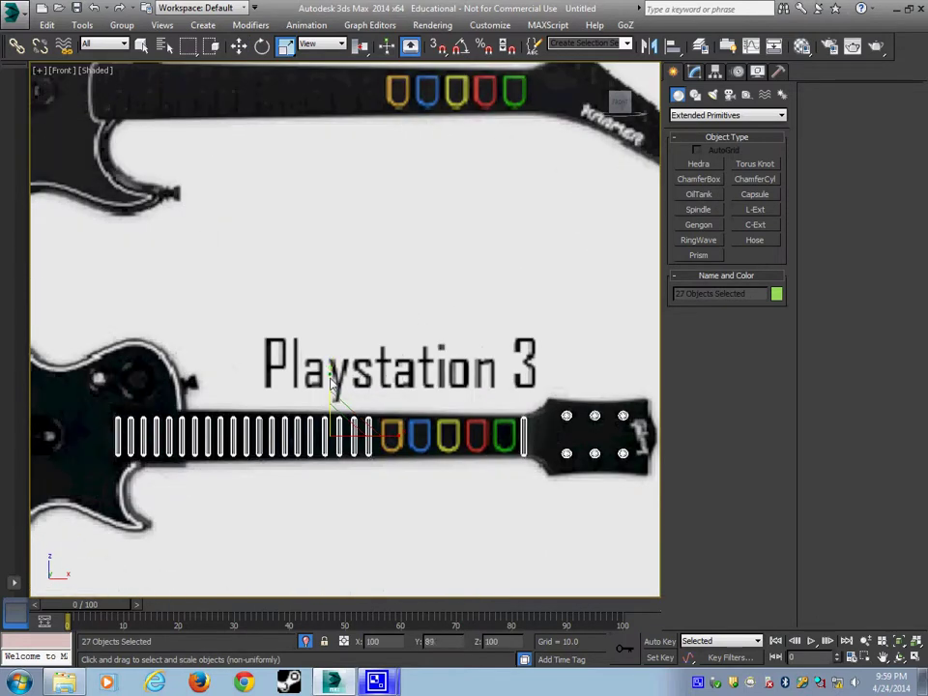
key(r)
key(ctrl+z)
alt+drag(547, 390, 644, 474)
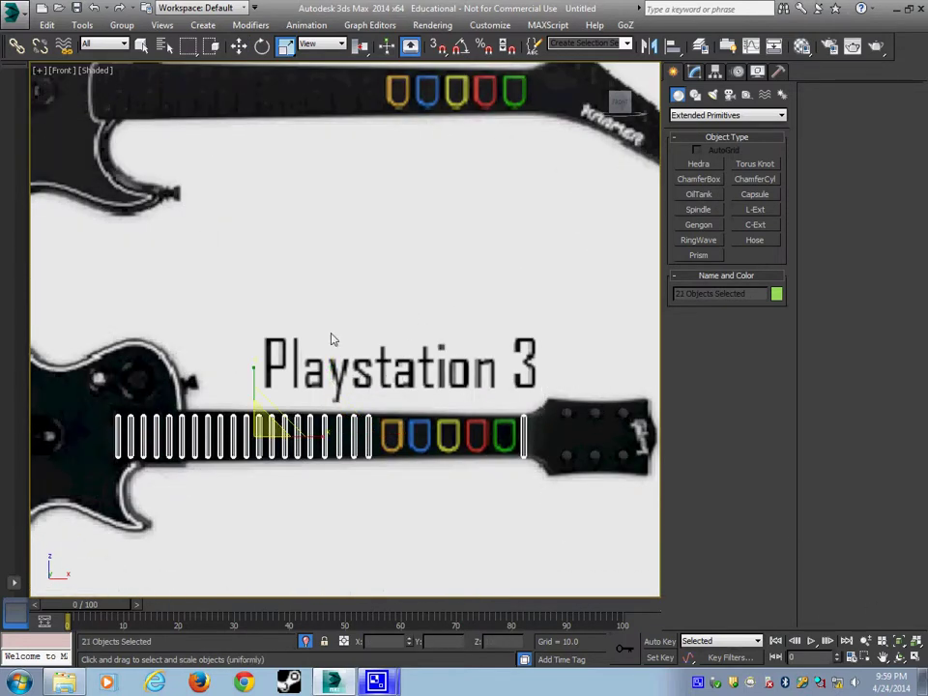
drag(253, 372, 248, 383)
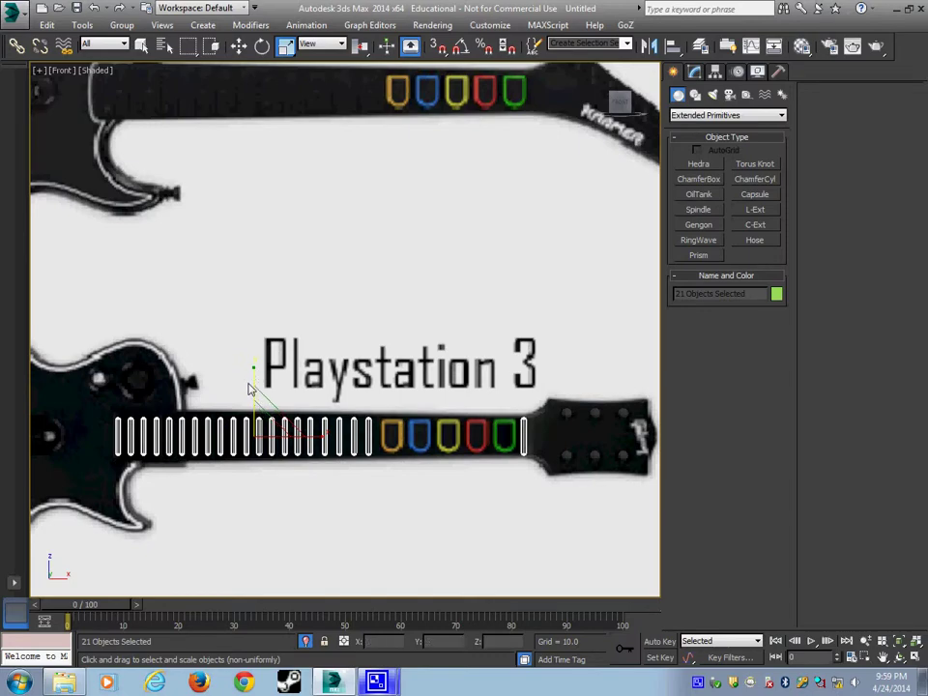
Exit isolation in the Perspective view and move the selected frets along Y until they sit on the neck's front face
key(alt+w)
alt+middle_drag(466, 499, 509, 482)
key(alt+w)
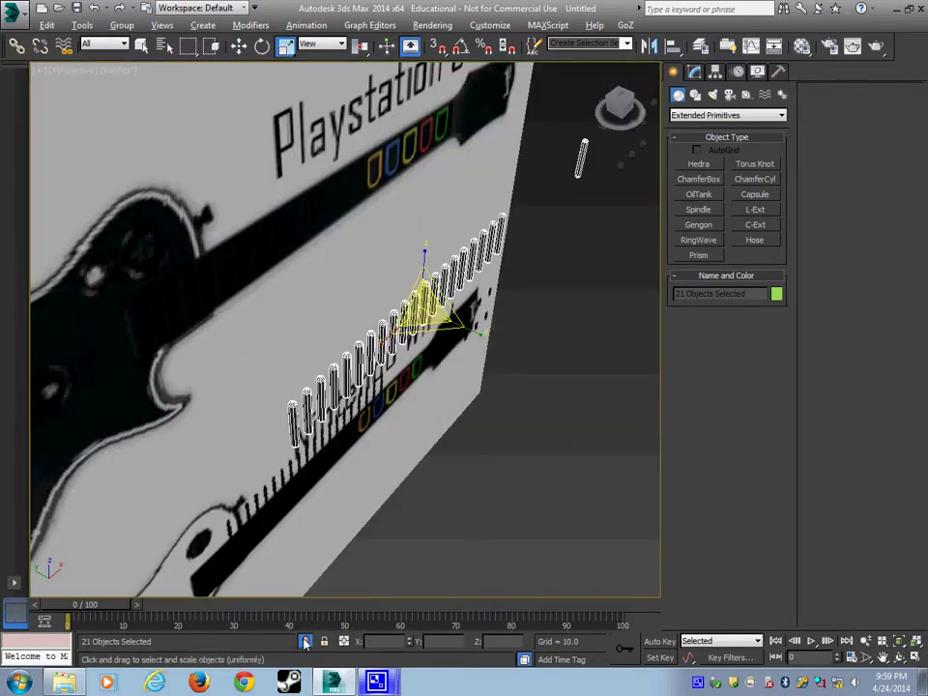
click(305, 644)
scroll(129, 425, down, 5)
middle_drag(128, 425, 324, 333)
key(w)
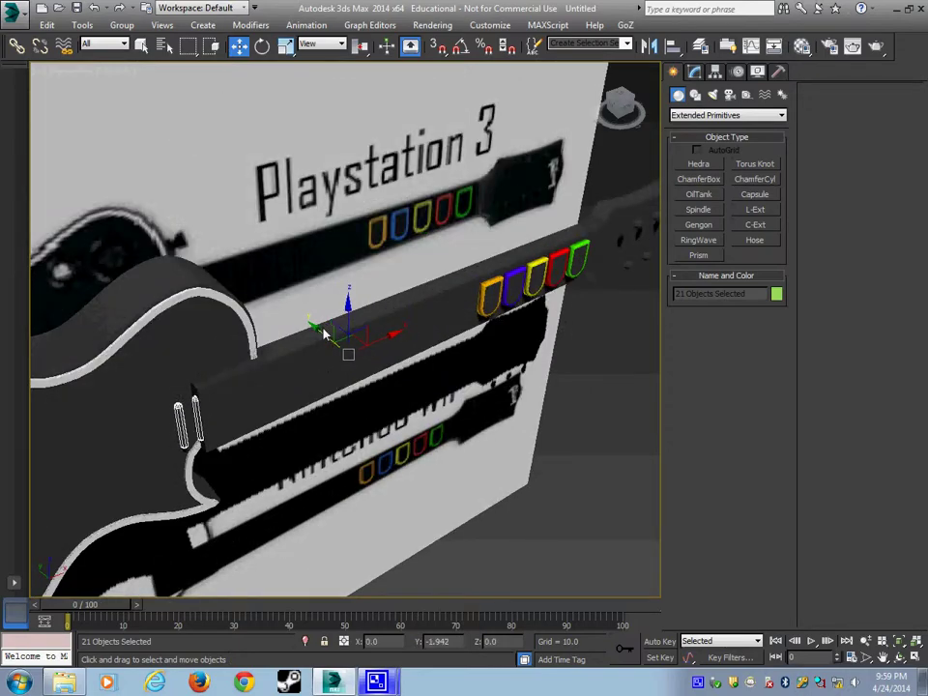
drag(324, 334, 329, 337)
Extend the neck by moving its body-side end polygon along X past the last fret
scroll(255, 412, up, 4)
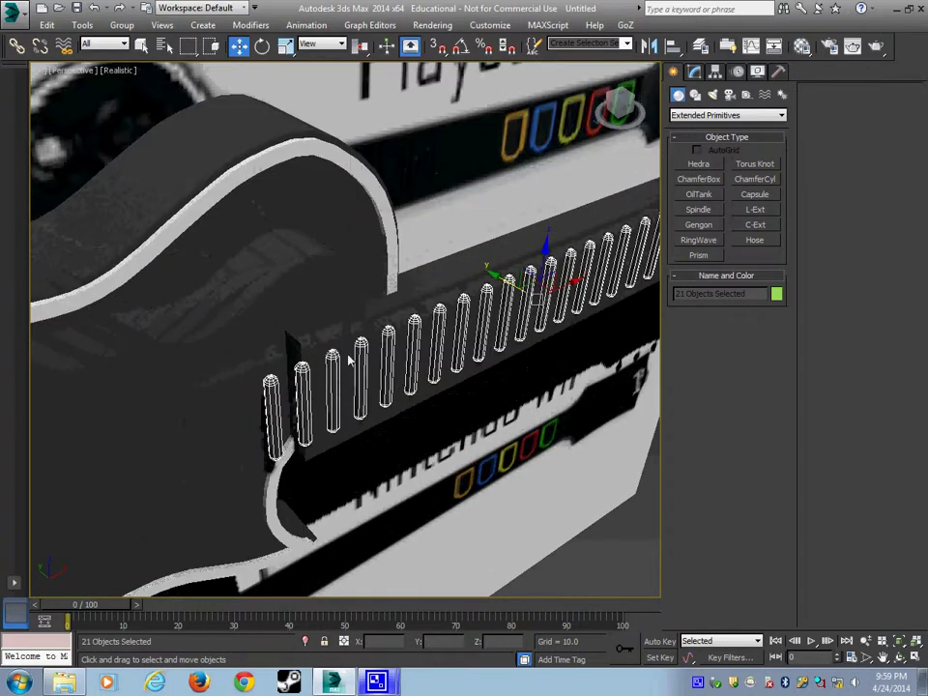
click(468, 278)
click(695, 72)
click(743, 256)
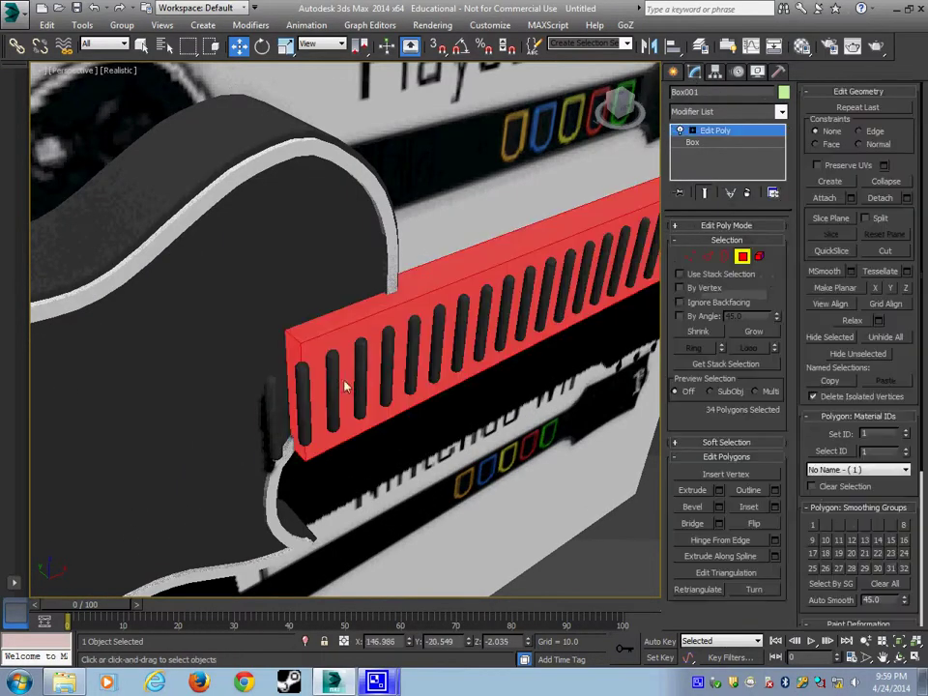
click(296, 358)
click(322, 385)
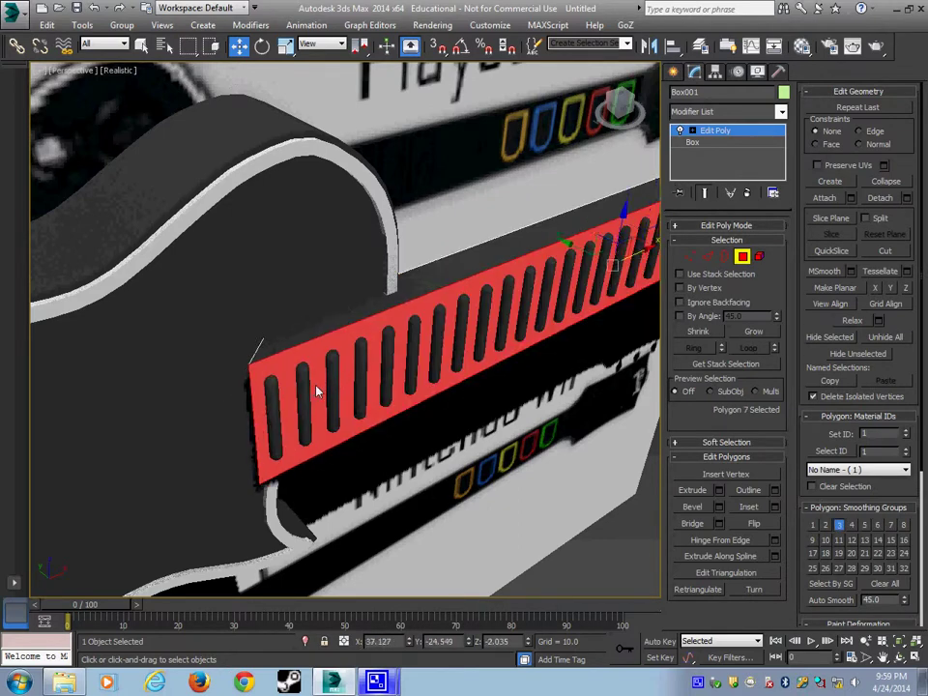
click(293, 359)
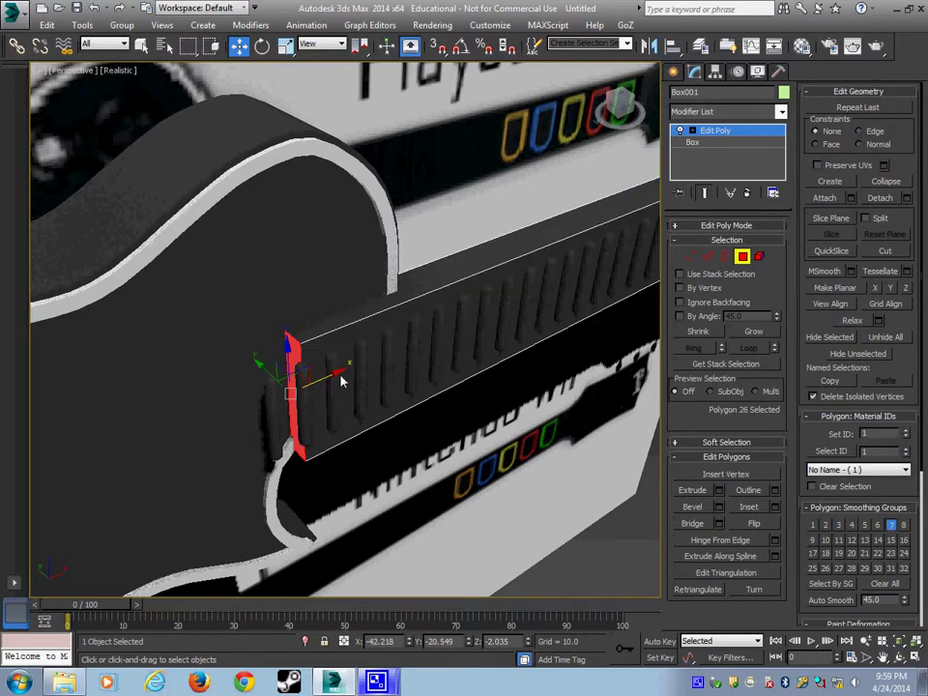
drag(340, 380, 287, 394)
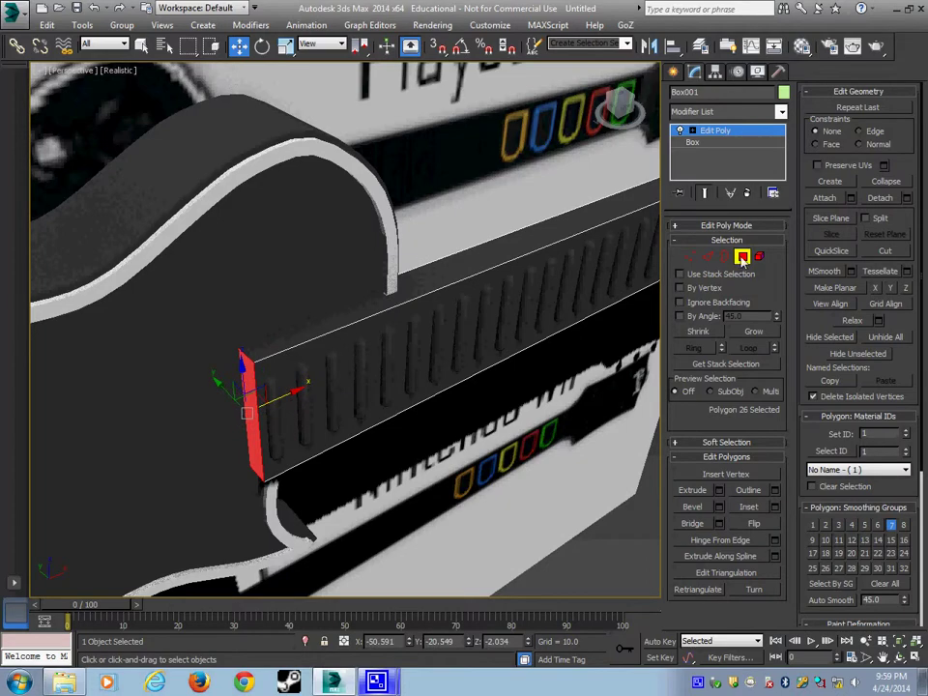
click(742, 259)
Select the six tuning pegs and move them along Y until they sit on the headstock's front face
alt+middle_drag(416, 326, 323, 354)
scroll(323, 354, down, 5)
alt+middle_drag(524, 410, 475, 452)
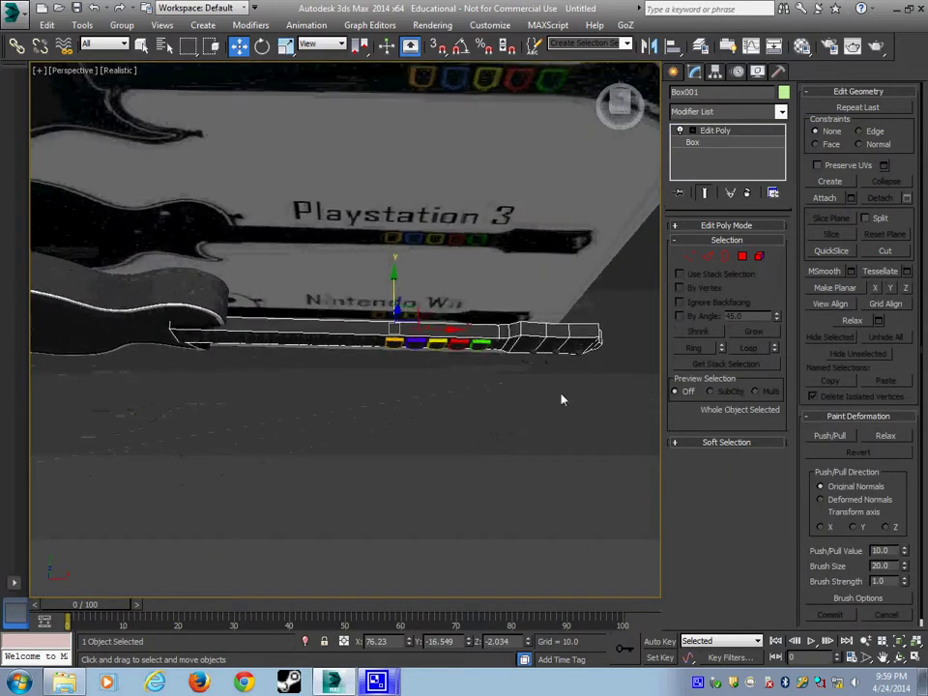
scroll(492, 427, up, 5)
middle_drag(563, 398, 495, 443)
drag(502, 419, 288, 363)
alt+middle_drag(288, 364, 294, 339)
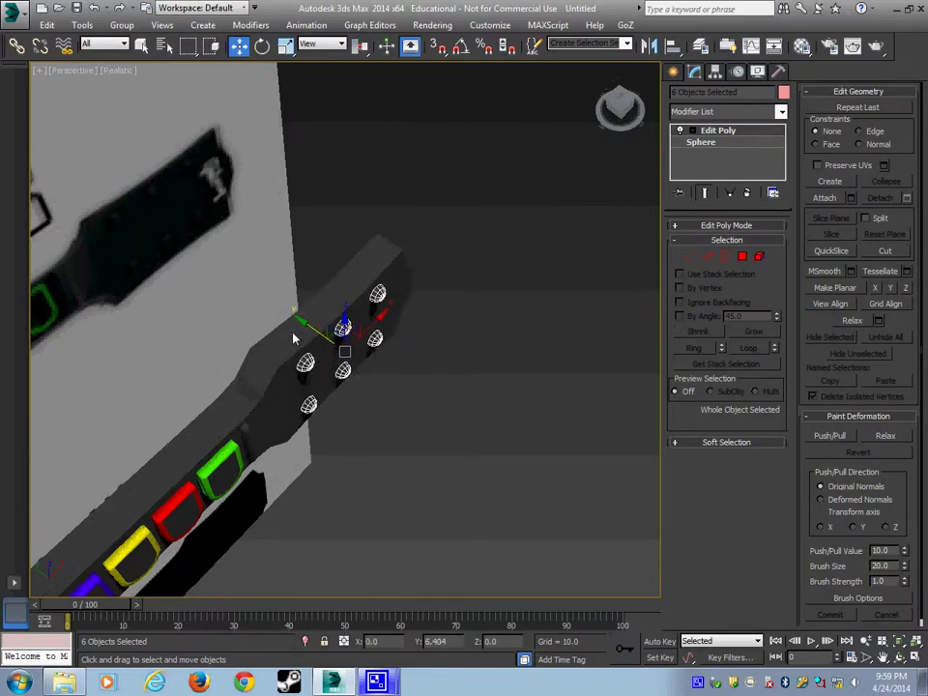
drag(293, 334, 293, 331)
click(404, 405)
Create a cylinder of radius about 5.7 and height about 2 on the body's upper horn in the Front view
scroll(387, 410, down, 6)
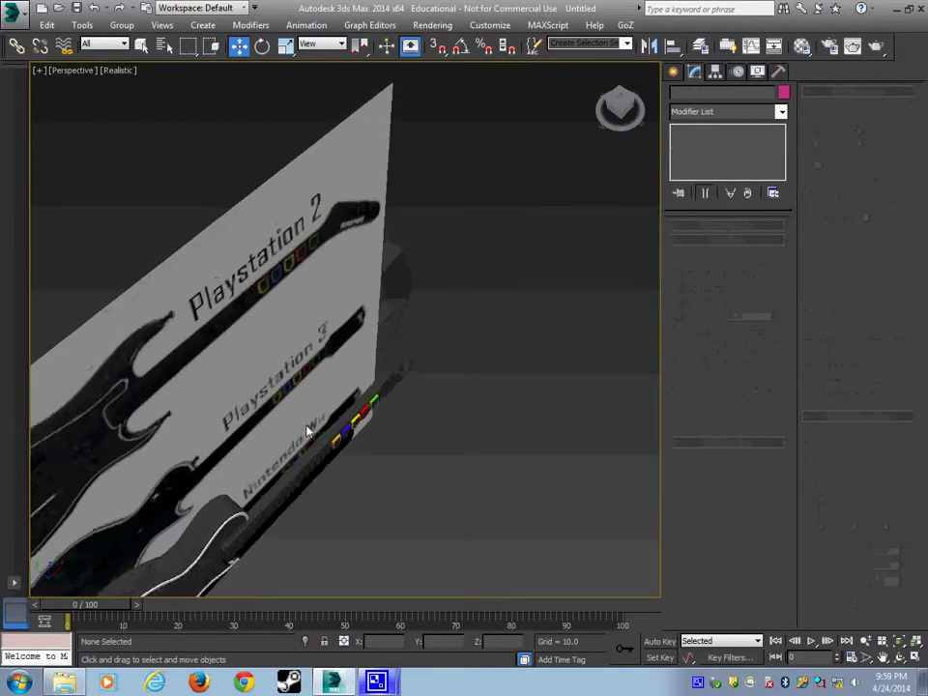
alt+middle_drag(310, 429, 399, 403)
scroll(432, 387, up, 5)
scroll(427, 325, down, 4)
key(alt+w)
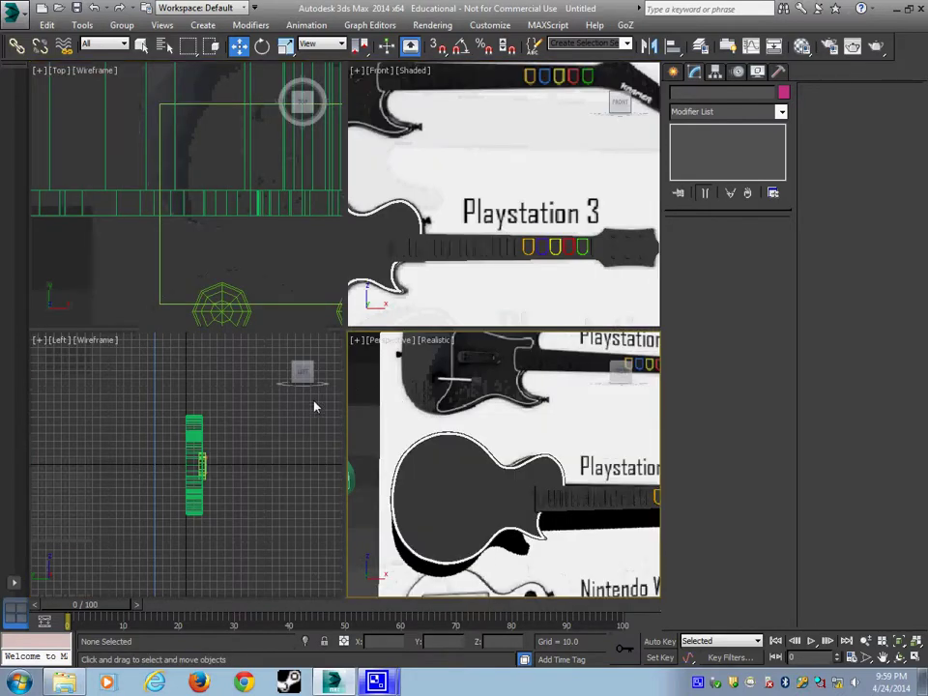
middle_drag(416, 228, 471, 252)
key(alt+w)
middle_drag(386, 330, 505, 238)
click(674, 72)
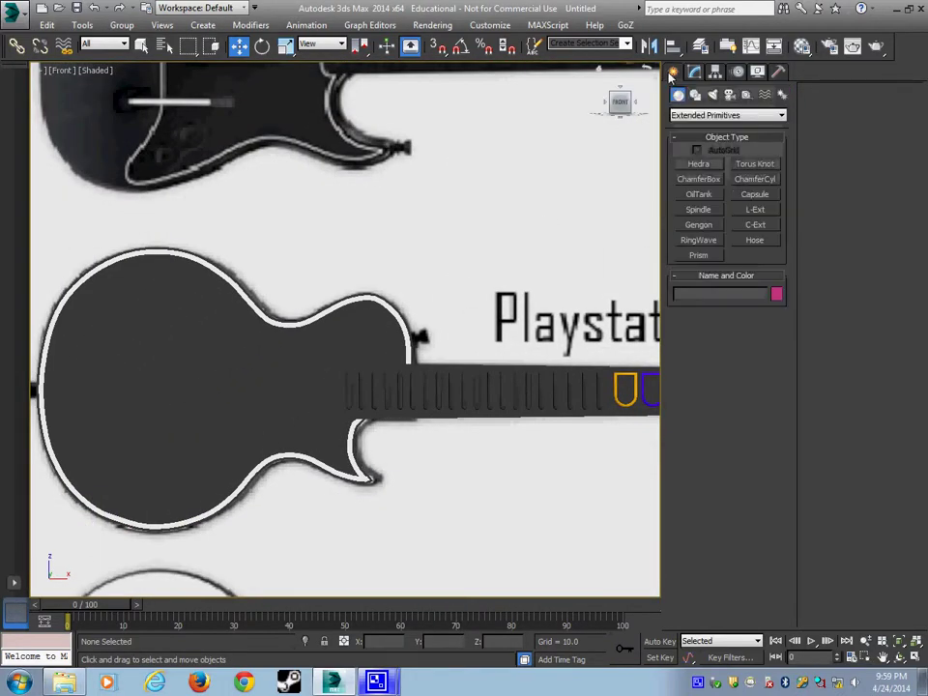
click(716, 115)
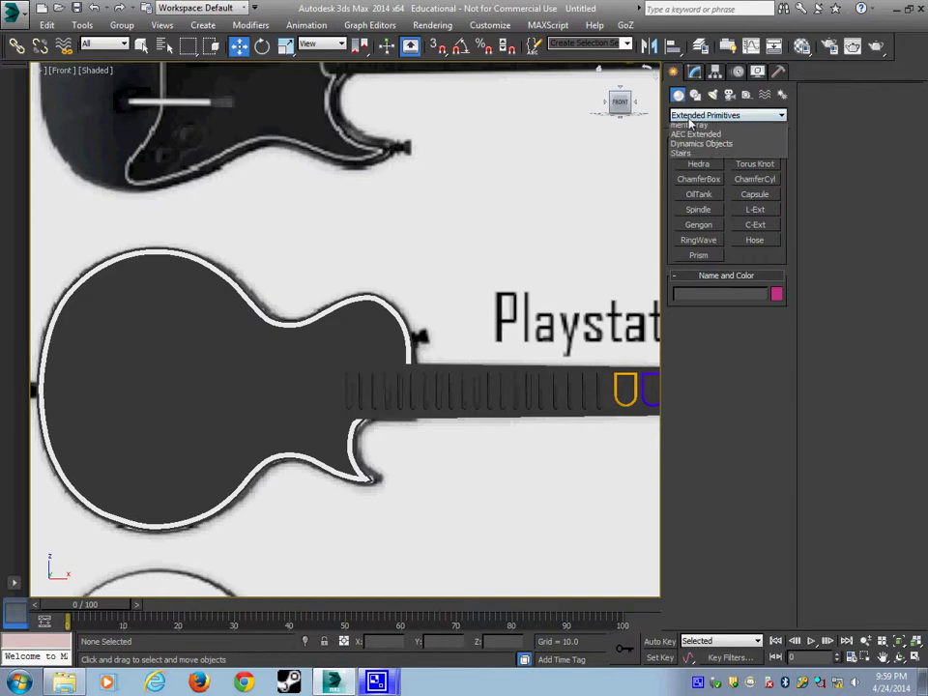
click(711, 126)
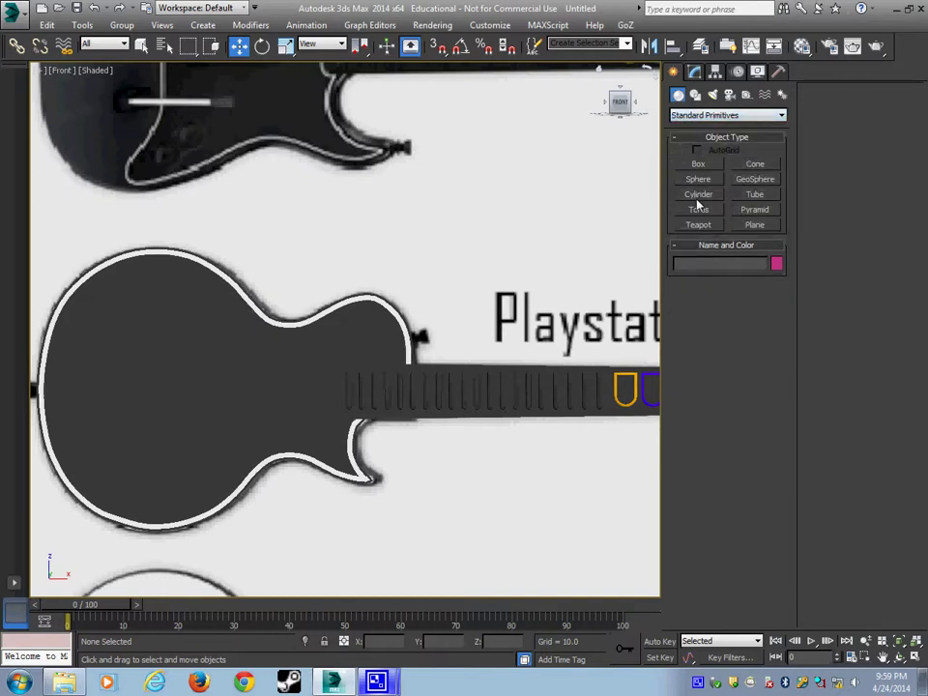
click(698, 195)
scroll(330, 368, up, 4)
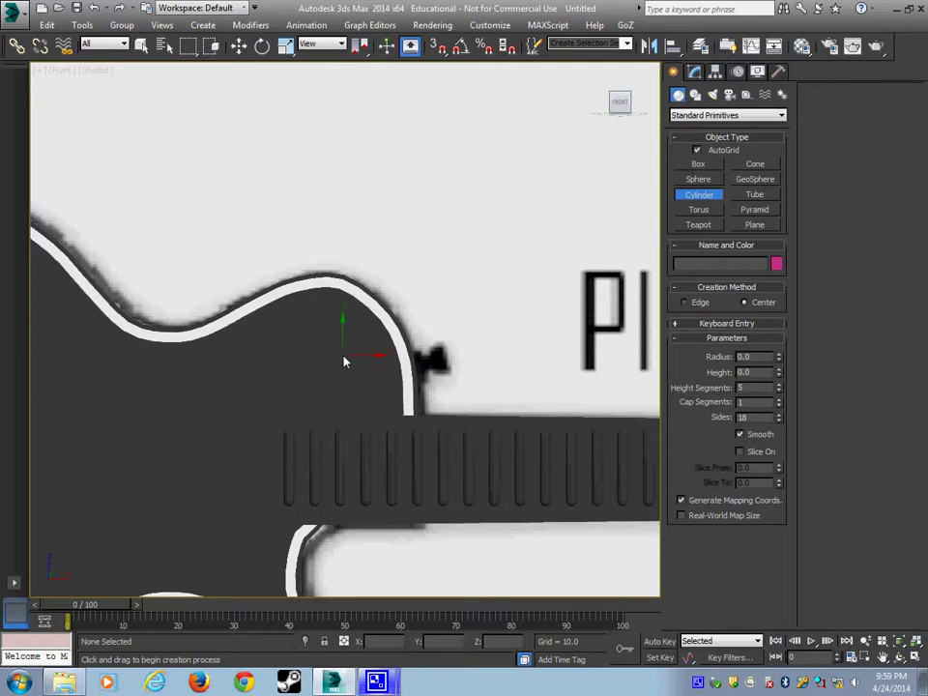
drag(344, 361, 367, 373)
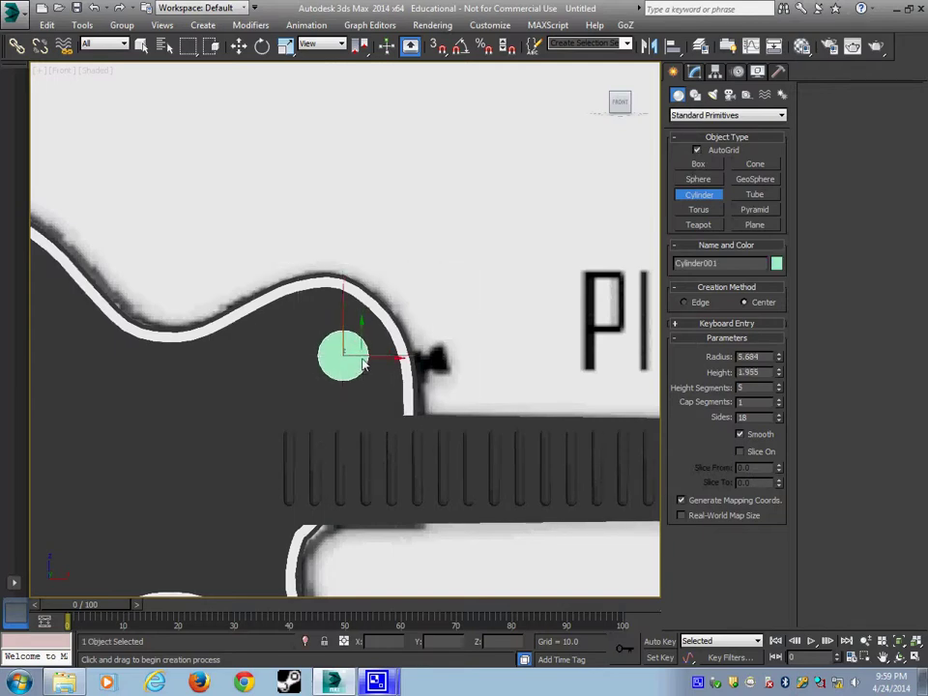
Set the cylinder's height to about 2.444 and its height segments to 1
key(alt+w)
middle_drag(463, 467, 435, 429)
key(alt+w)
key(z)
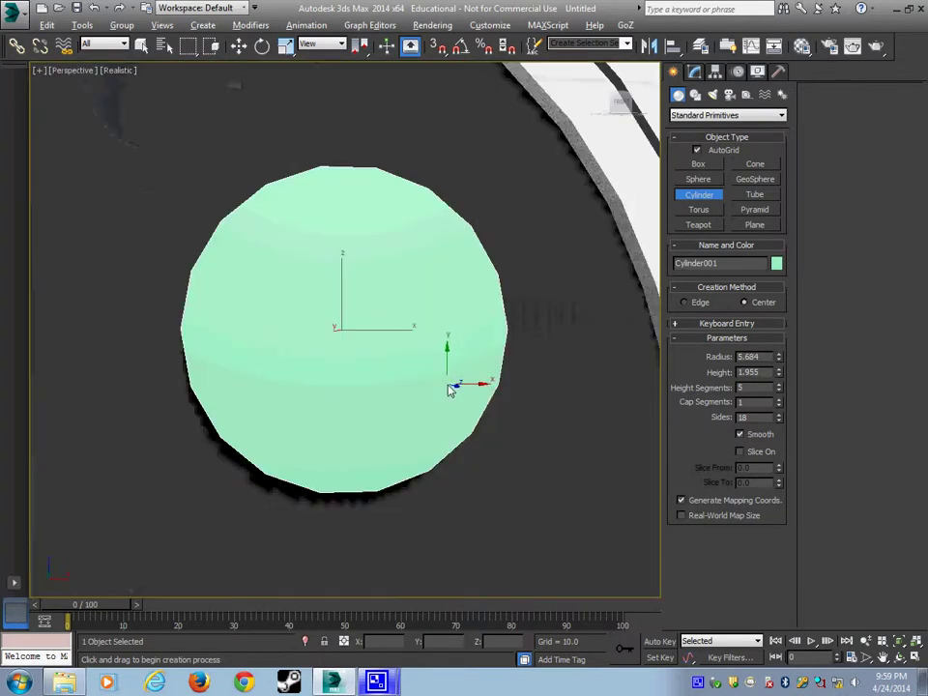
alt+middle_drag(414, 378, 444, 414)
scroll(444, 412, down, 5)
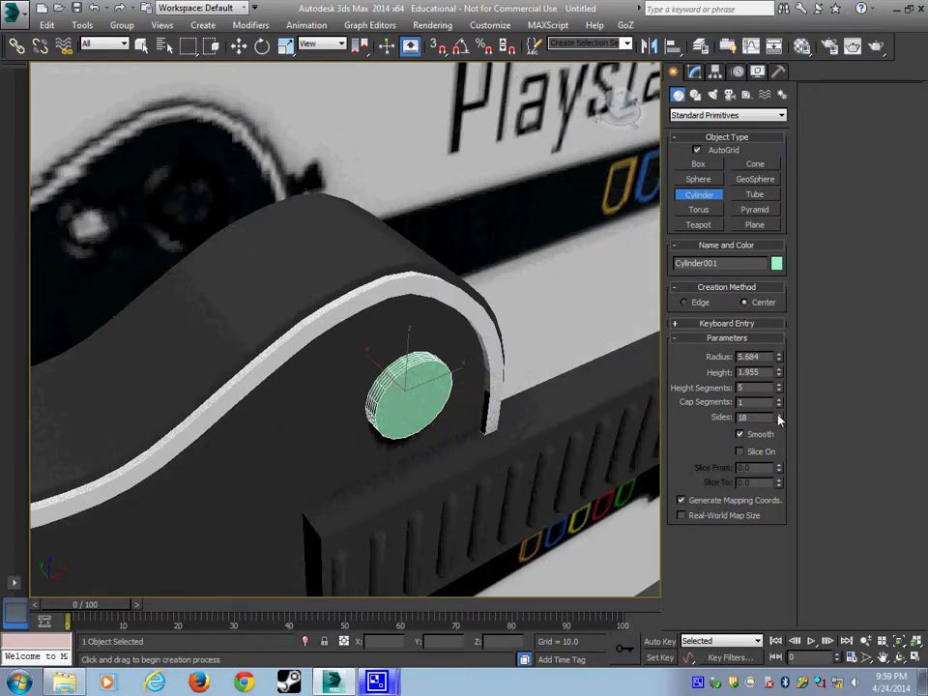
drag(780, 376, 777, 479)
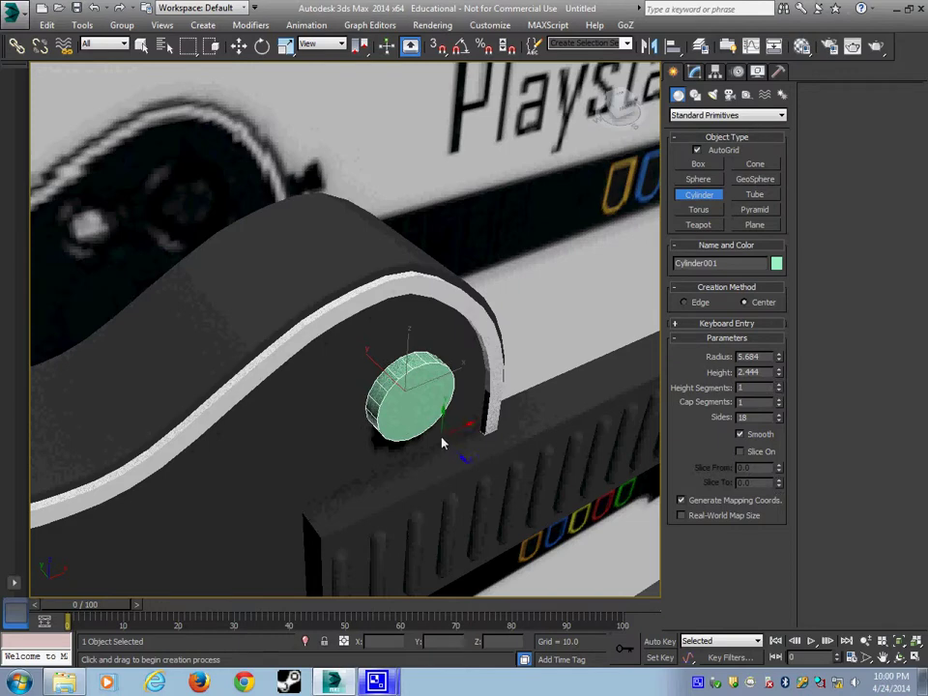
Assign the 02 - Default Multi/Sub-Object material to the cylinder
scroll(446, 416, down, 5)
key(w)
key(m)
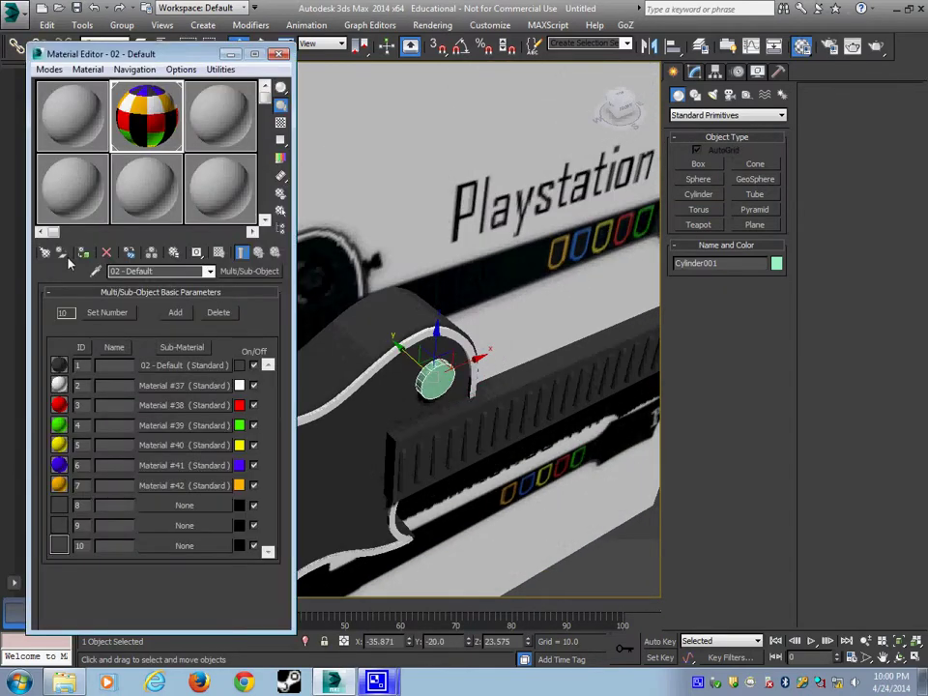
click(83, 252)
click(280, 55)
click(695, 72)
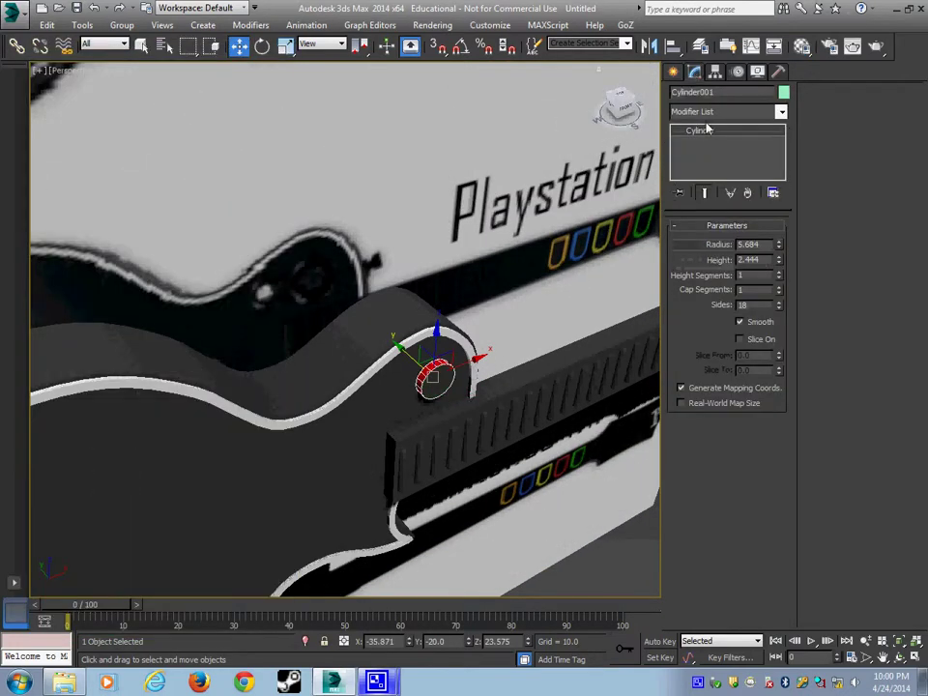
Add an Edit Poly modifier to the cylinder and set all its polygons to material ID 1
click(725, 111)
key(e)
click(711, 164)
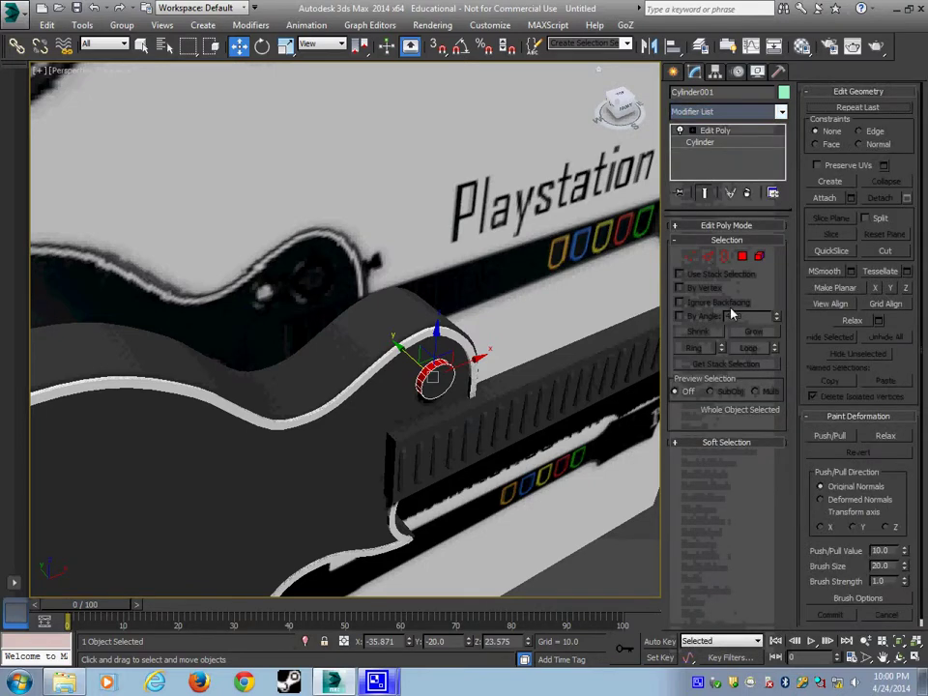
click(742, 256)
drag(321, 325, 503, 430)
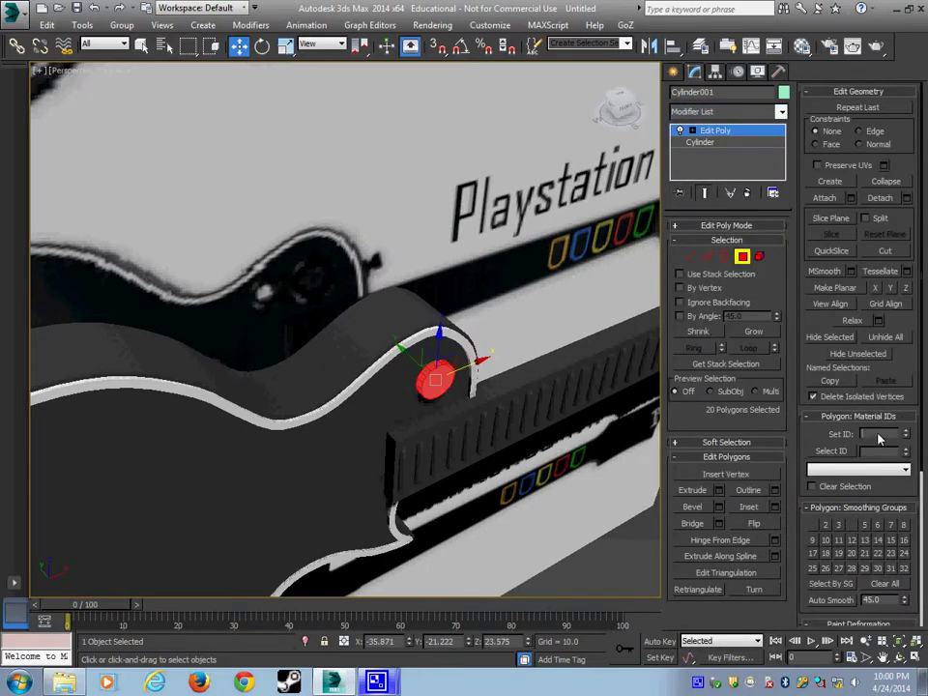
Bevel the cylinder's front face inward with outline -1.336, then again with height -1.336 and outline -1.336 to form a recess
click(443, 386)
scroll(441, 400, up, 6)
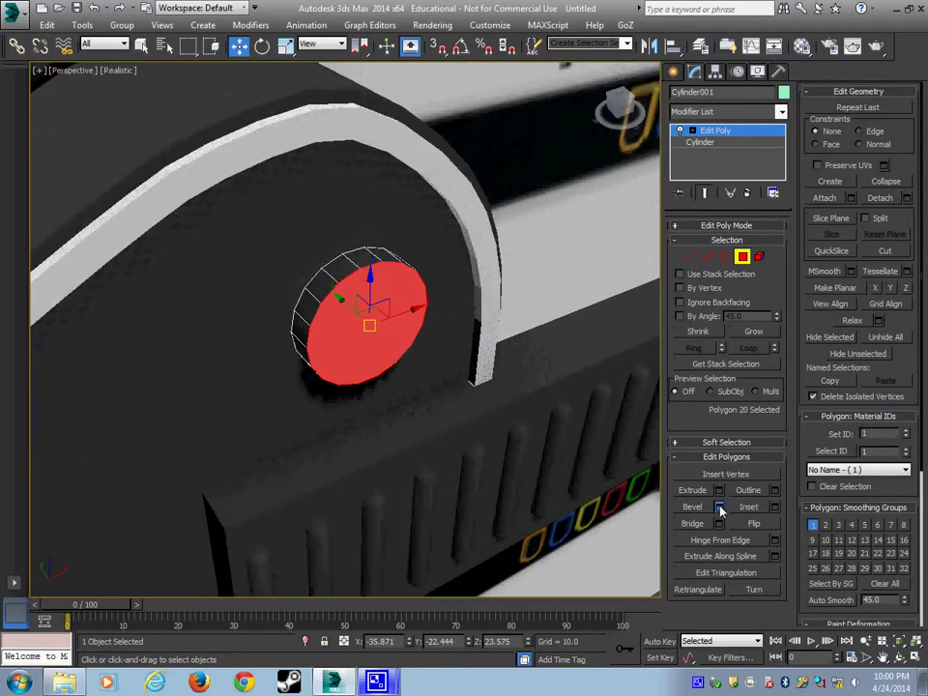
click(719, 507)
drag(374, 229, 373, 234)
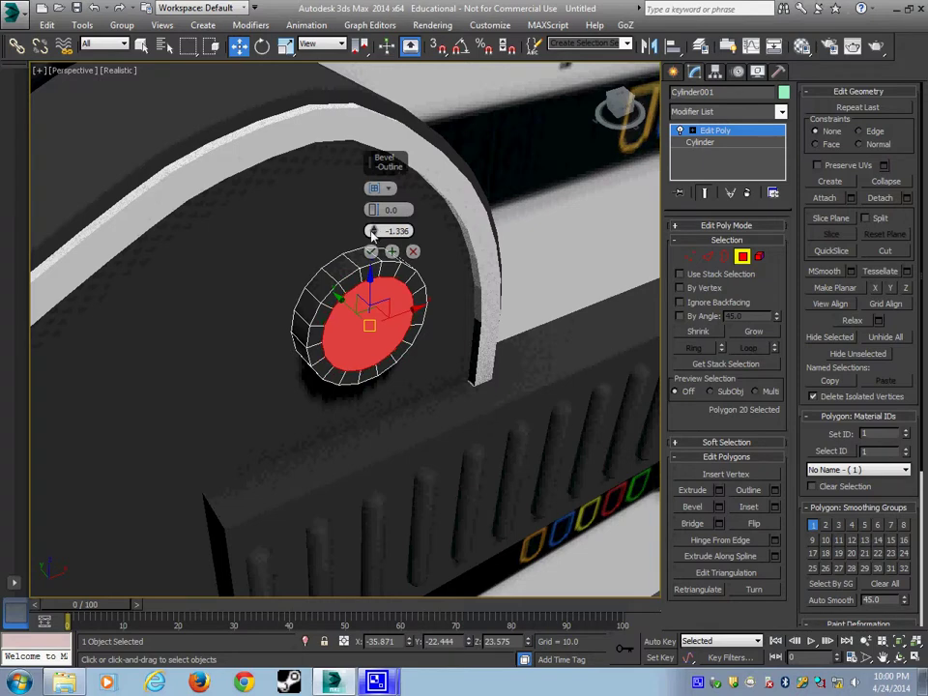
click(393, 251)
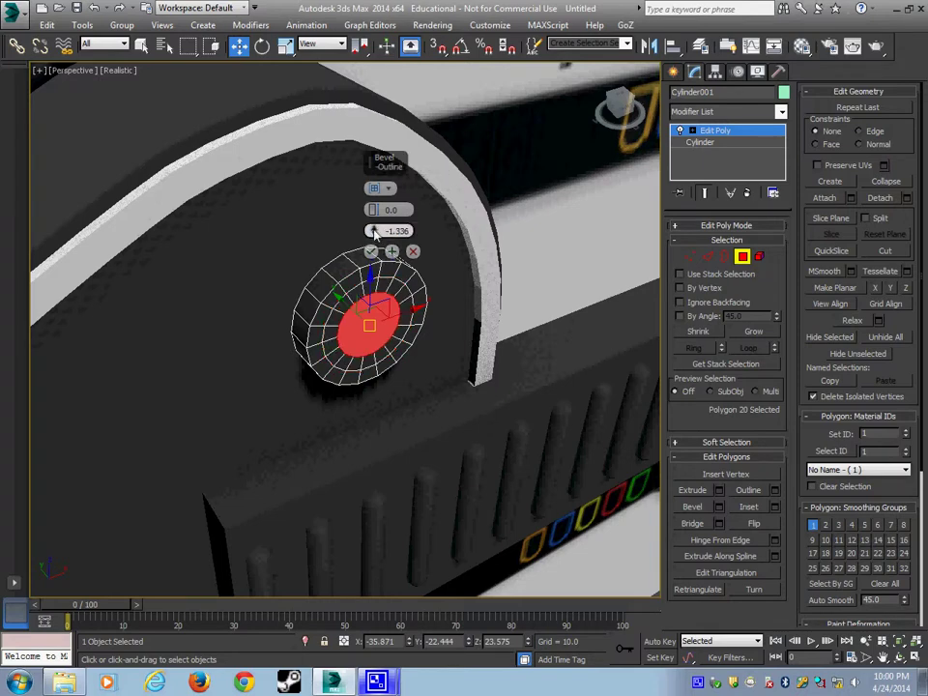
drag(373, 209, 378, 225)
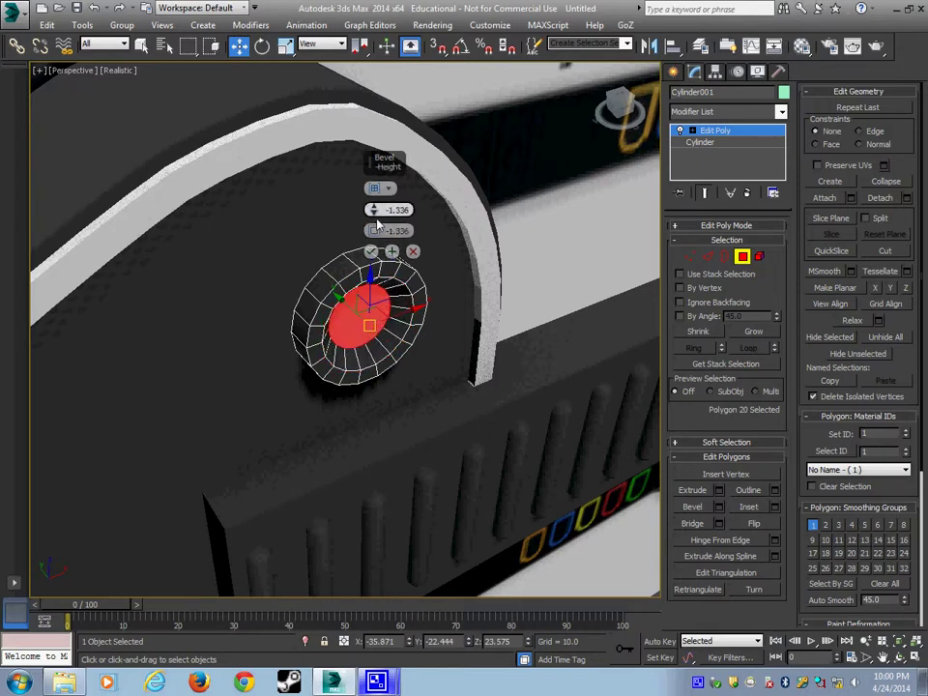
click(371, 252)
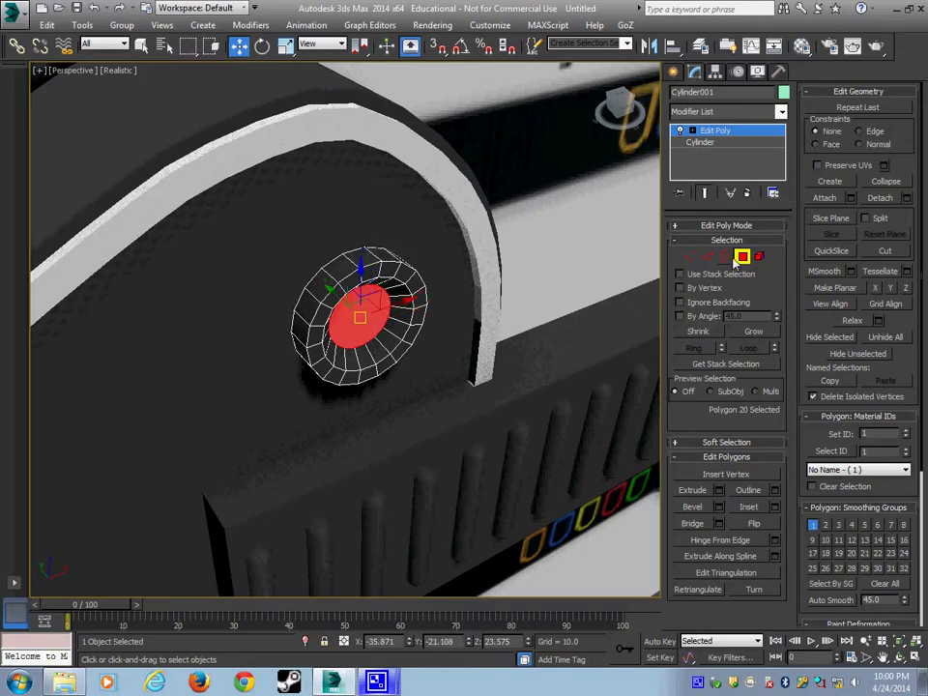
Grow the selection to the recess walls, auto-smooth these polygons at 45, and check the knob's shading
click(754, 331)
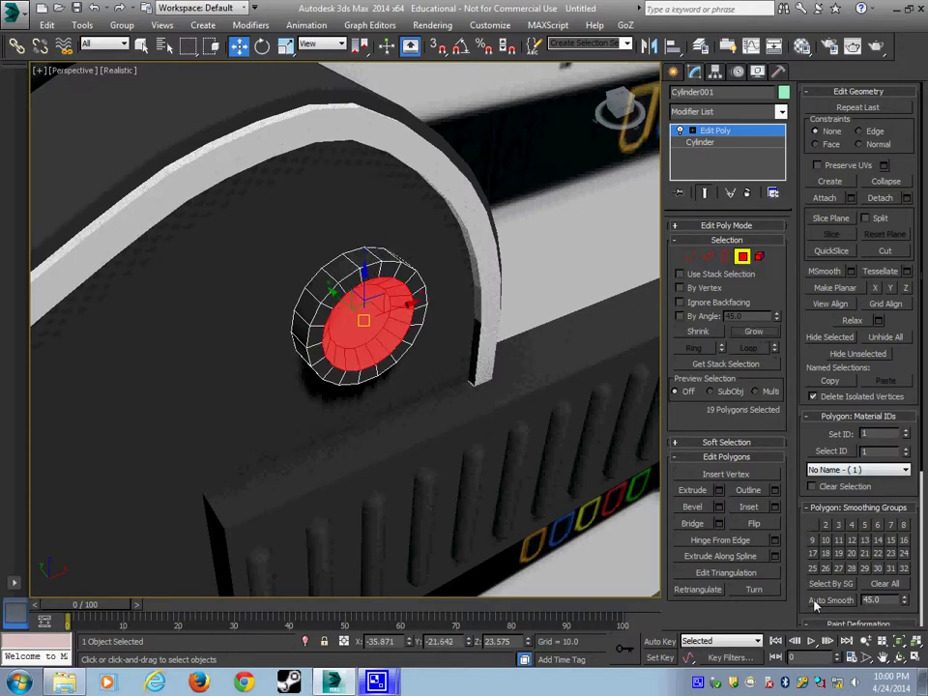
click(742, 258)
alt+middle_drag(415, 359, 475, 373)
click(522, 315)
click(360, 368)
scroll(358, 370, down, 5)
scroll(350, 410, up, 6)
click(742, 255)
click(383, 221)
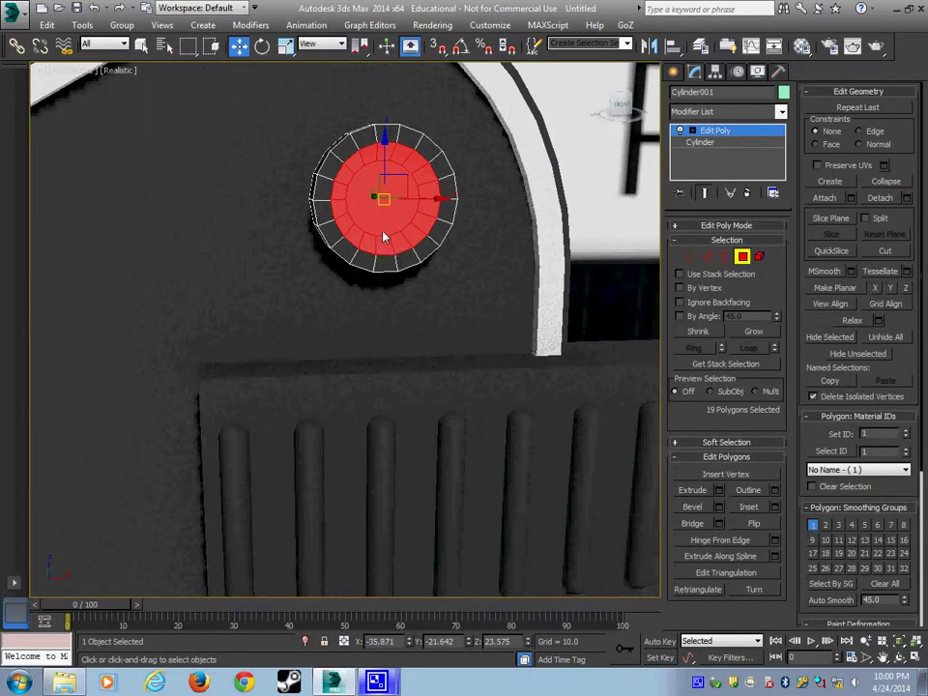
alt+middle_drag(425, 377, 526, 414)
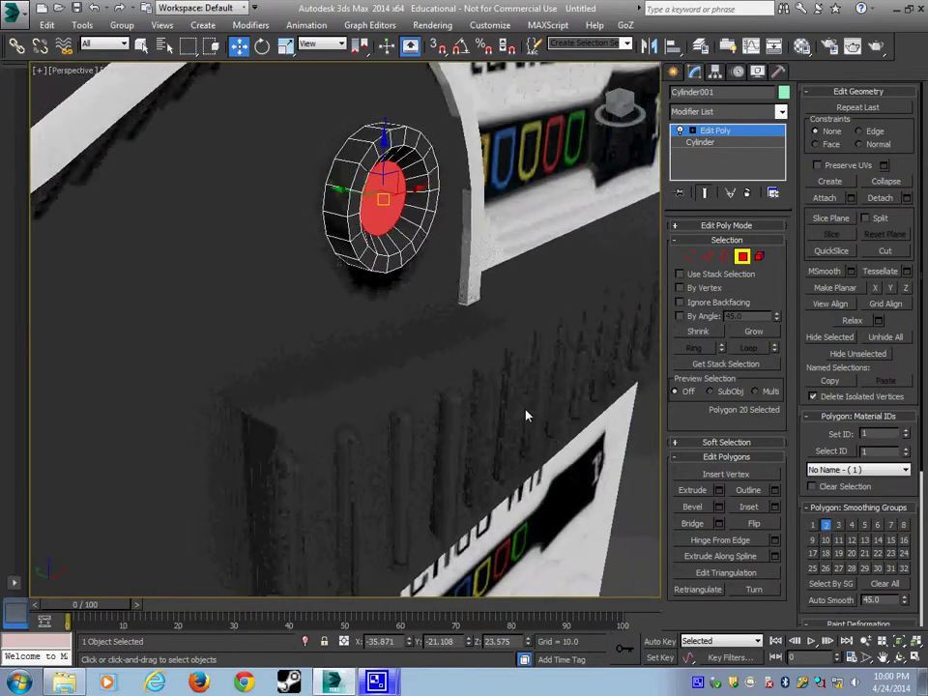
click(743, 256)
Clone the knob and place the copy over the upper black circle on the Nintendo Wii guitar in the Front view
scroll(405, 373, down, 5)
scroll(405, 367, down, 4)
alt+middle_drag(405, 368, 378, 358)
key(alt+w)
middle_click(492, 286)
key(alt+w)
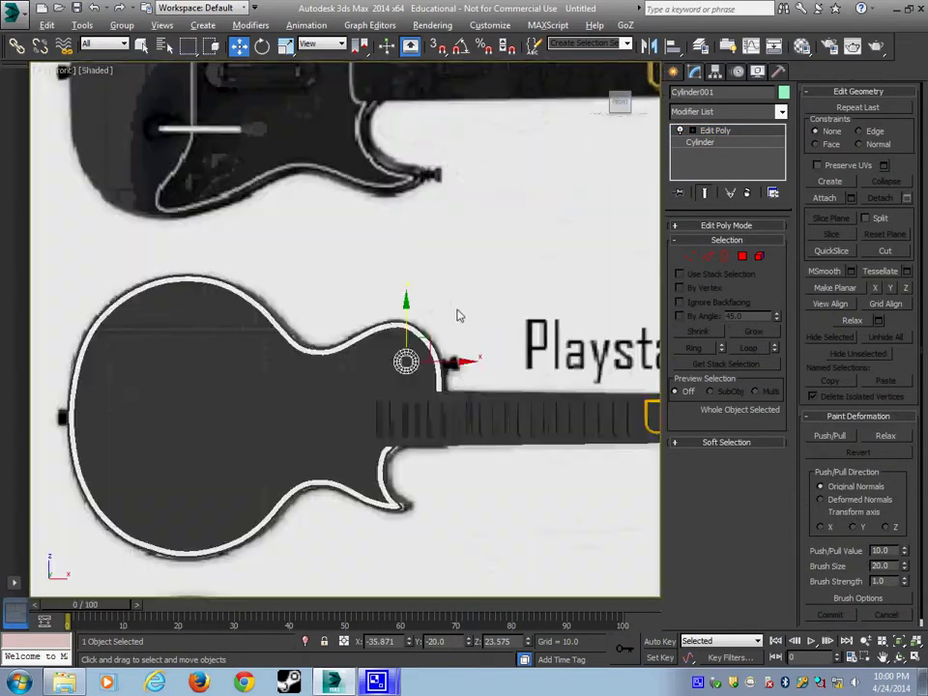
scroll(474, 281, down, 3)
scroll(488, 261, up, 1)
click(392, 389)
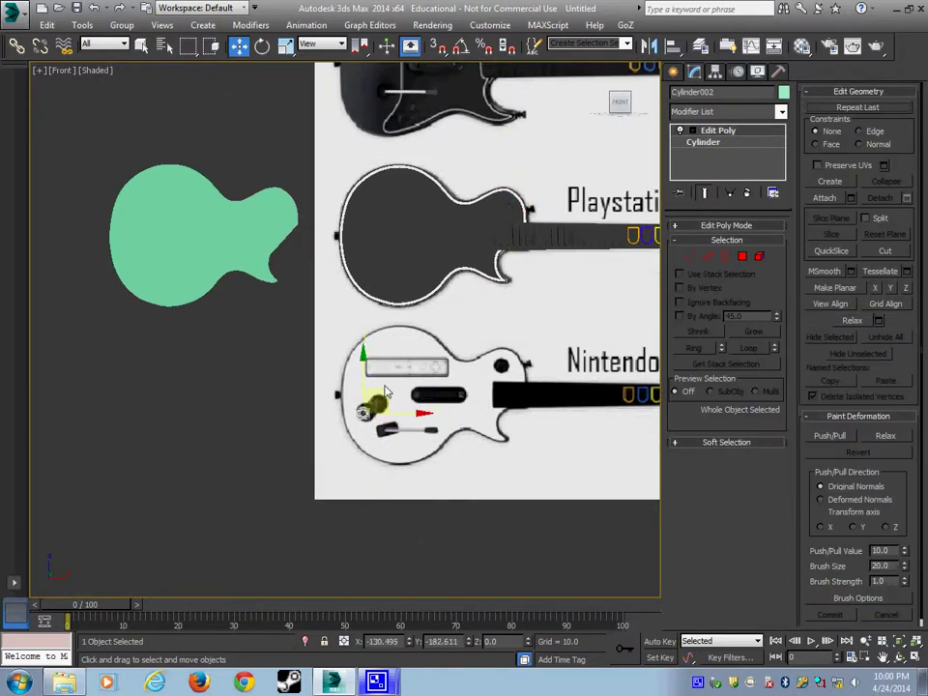
mouse_move(404, 385)
mouse_down()
mouse_move(522, 343)
mouse_move(404, 384)
mouse_move(484, 394)
mouse_up()
click(475, 407)
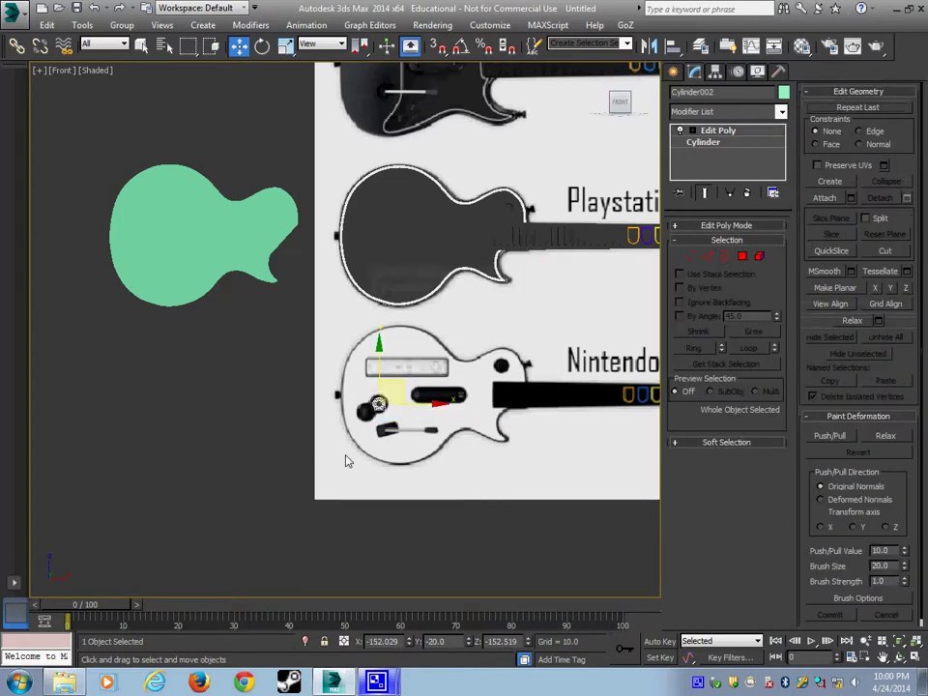
Scale the knob copy up uniformly to match the black circle in the reference image
scroll(358, 455, up, 6)
scroll(319, 501, up, 2)
key(r)
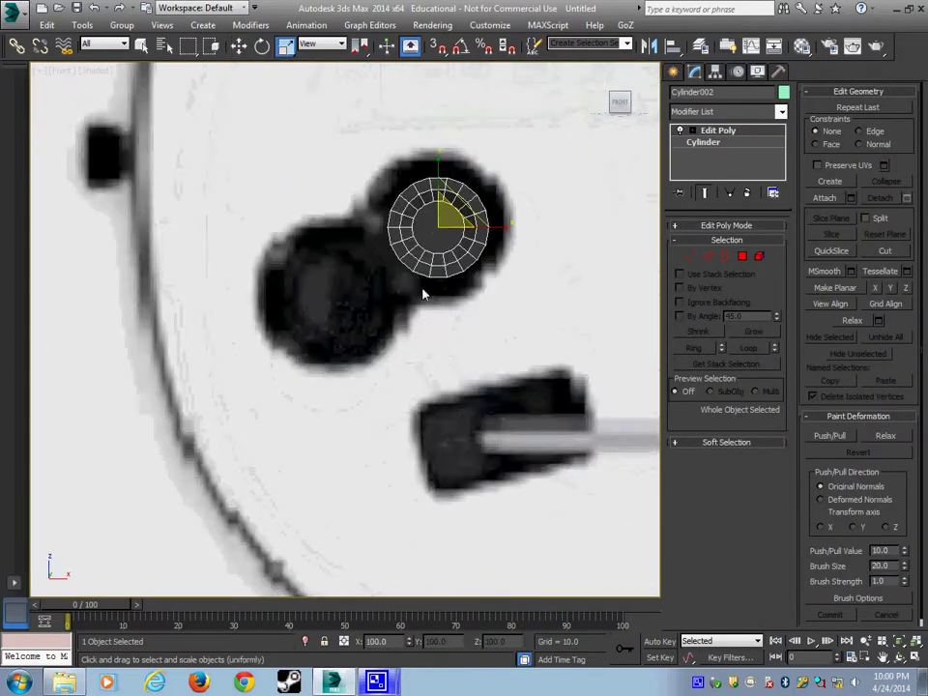
drag(477, 212, 505, 193)
key(w)
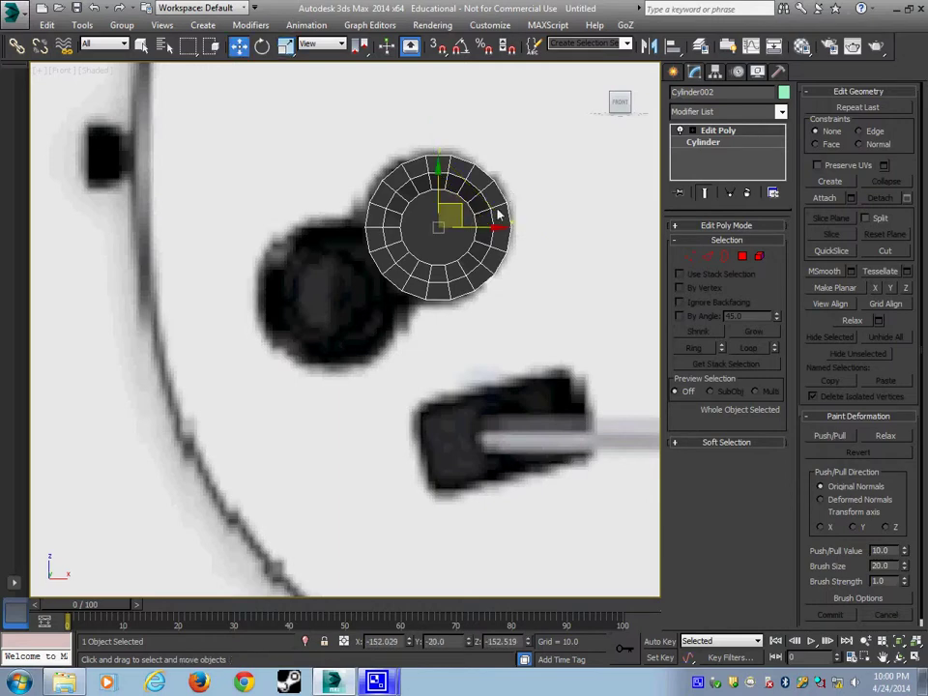
Add a Symmetry modifier to the knob copy and shift its mirror plane along X to produce a second, adjoining knob
click(727, 112)
scroll(726, 126, down, 5)
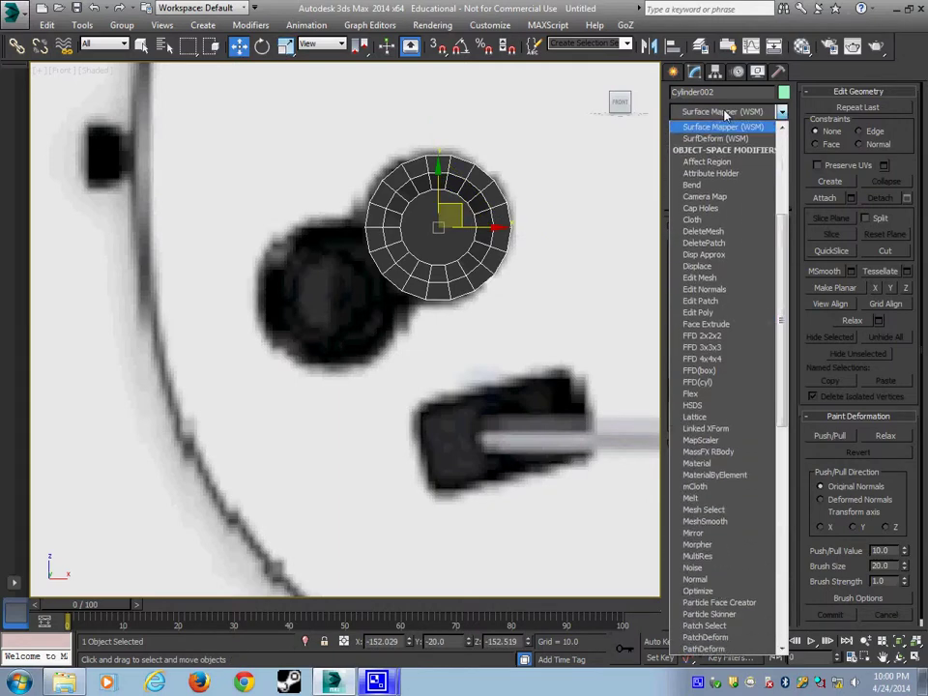
scroll(720, 254, down, 10)
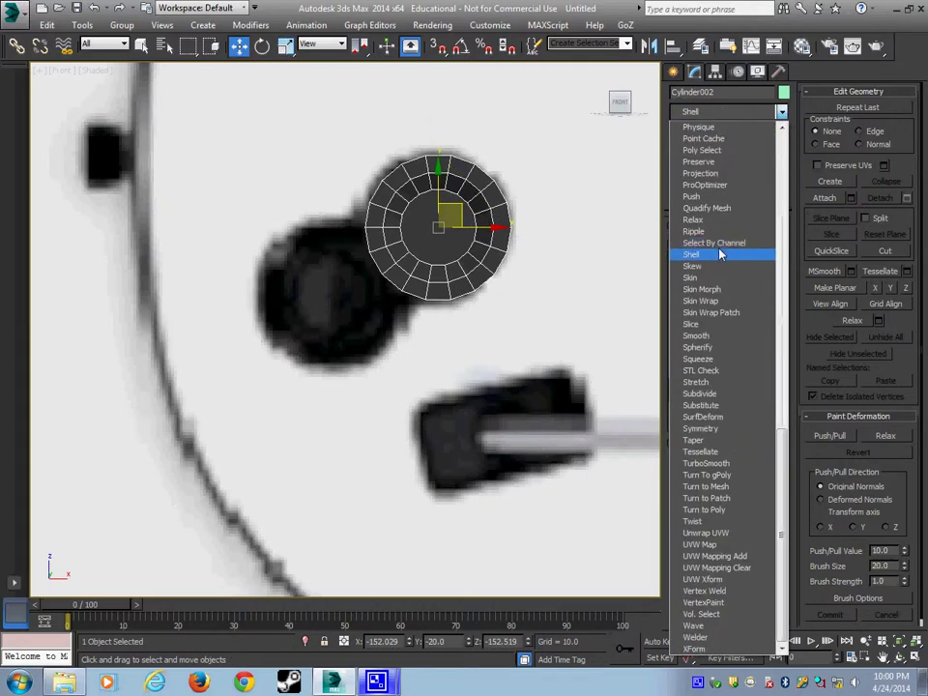
click(717, 430)
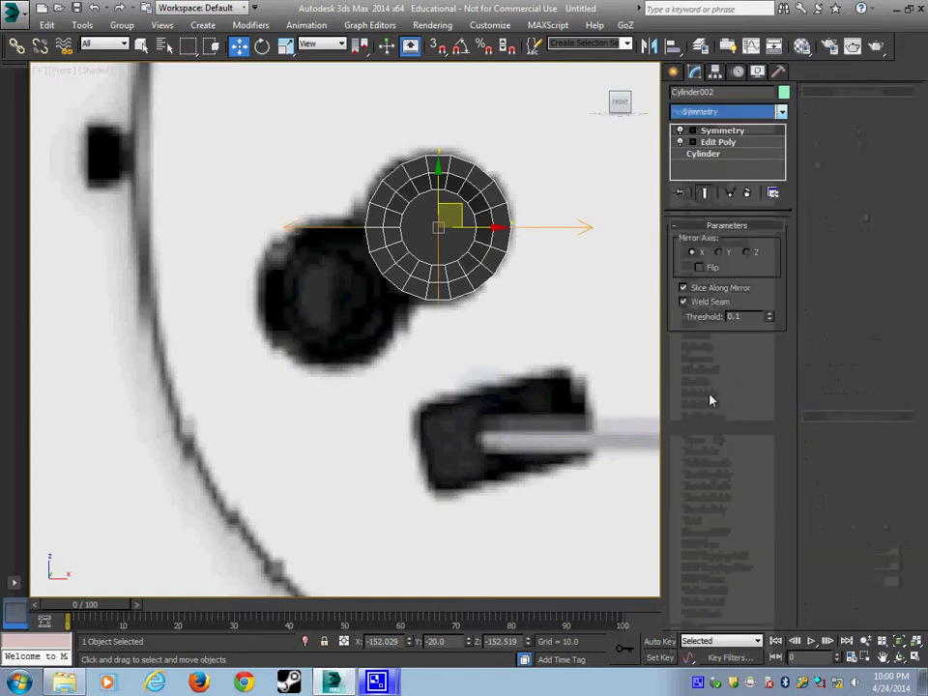
click(691, 132)
click(717, 142)
drag(494, 227, 435, 232)
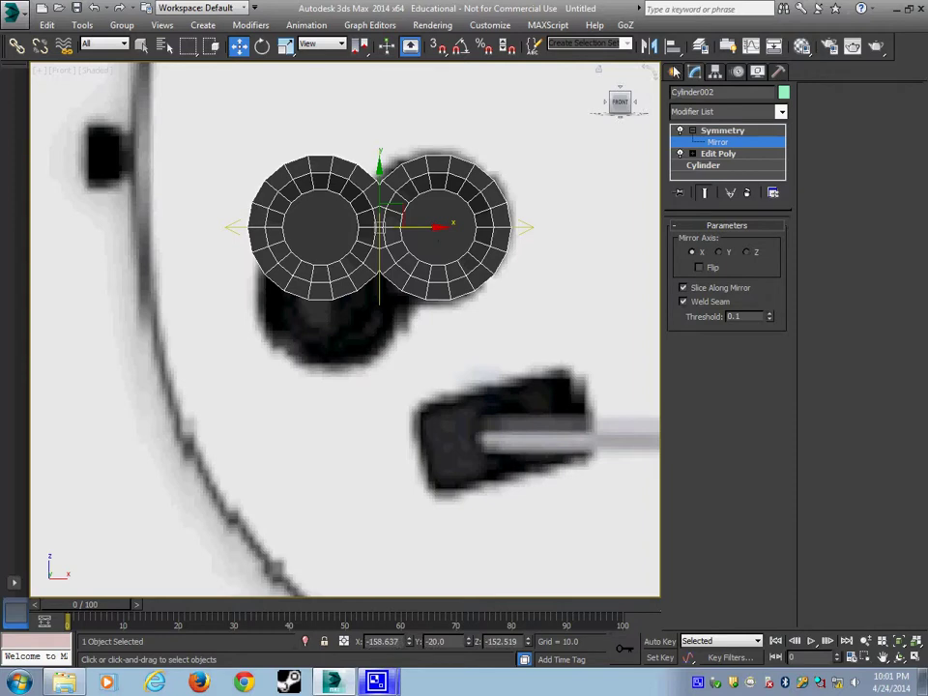
Rotate the mirrored knob pair to align with the two diagonal black circles on the Nintendo Wii guitar
click(674, 72)
middle_drag(441, 268, 466, 303)
key(e)
drag(509, 238, 467, 204)
key(w)
With AutoGrid off, draw a rectangle spline about 14.7 long and 52.3 wide around the black pill-shaped bar on the Wii guitar body
middle_drag(507, 372, 348, 393)
scroll(348, 393, down, 4)
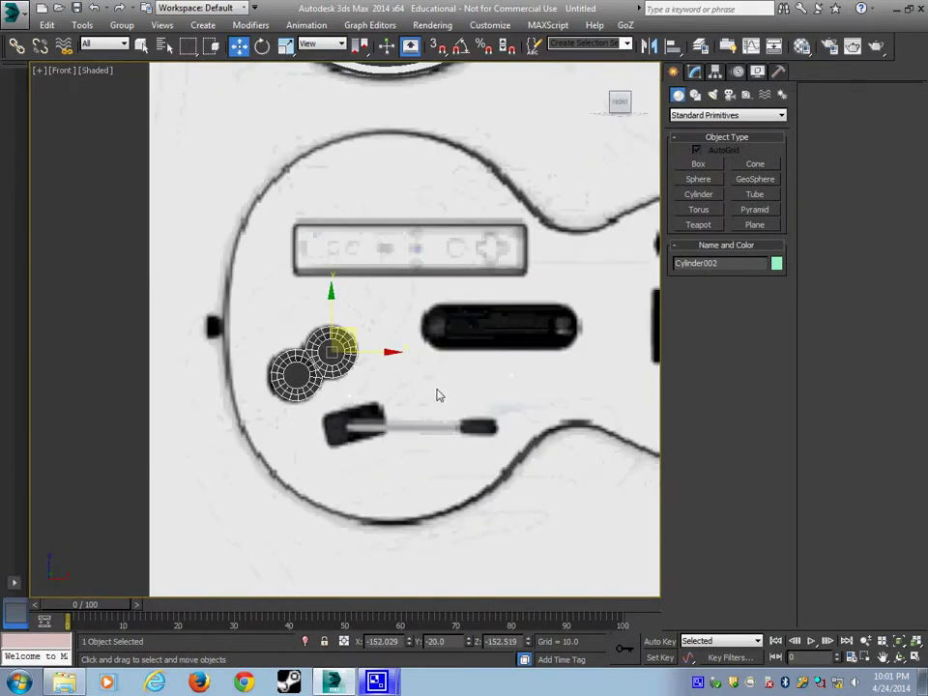
scroll(437, 396, down, 4)
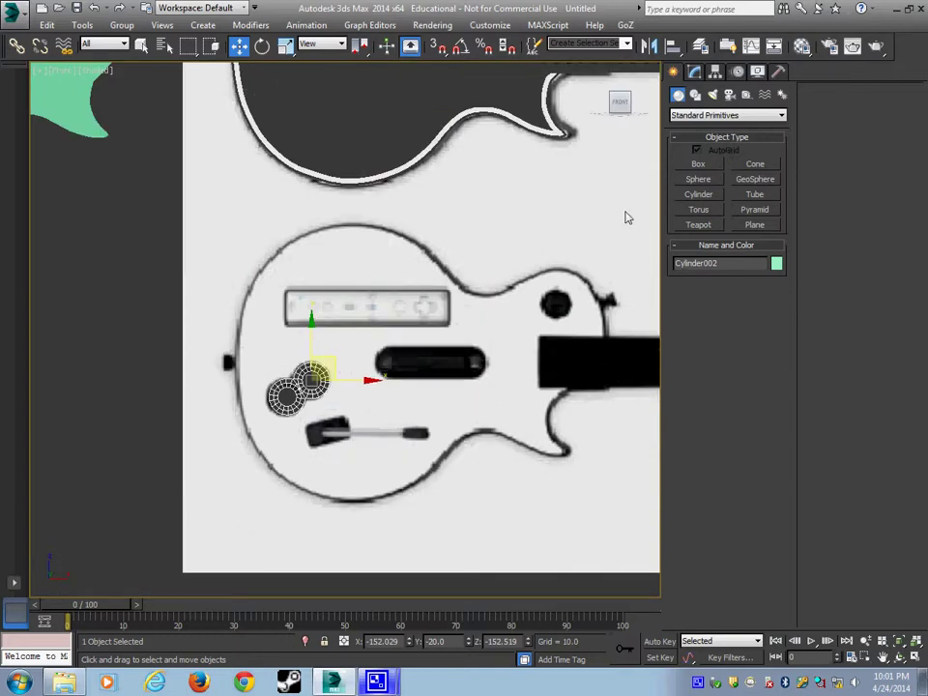
scroll(433, 352, up, 5)
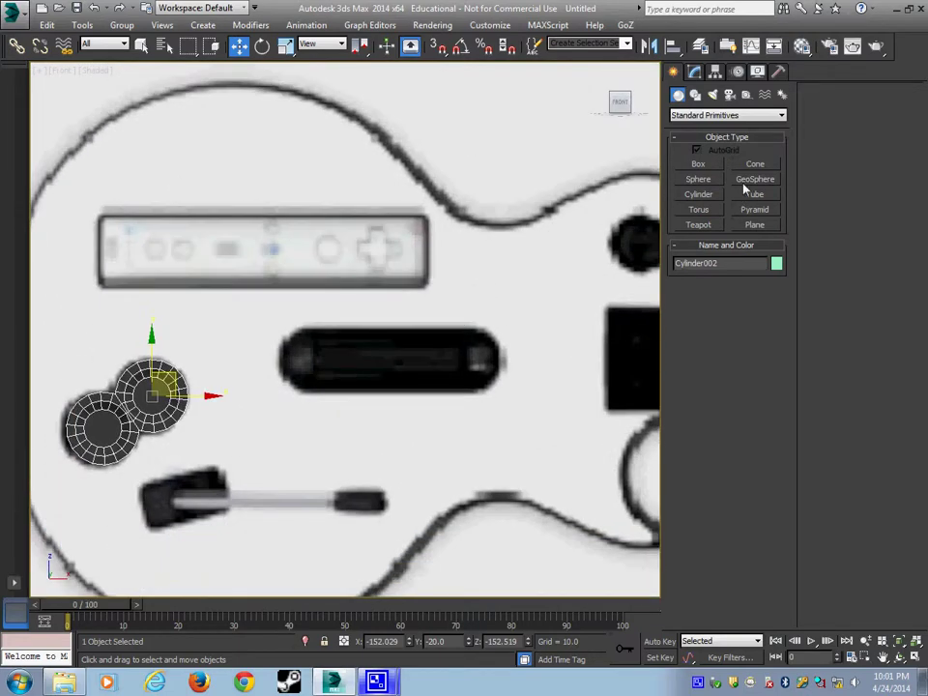
click(696, 95)
click(750, 177)
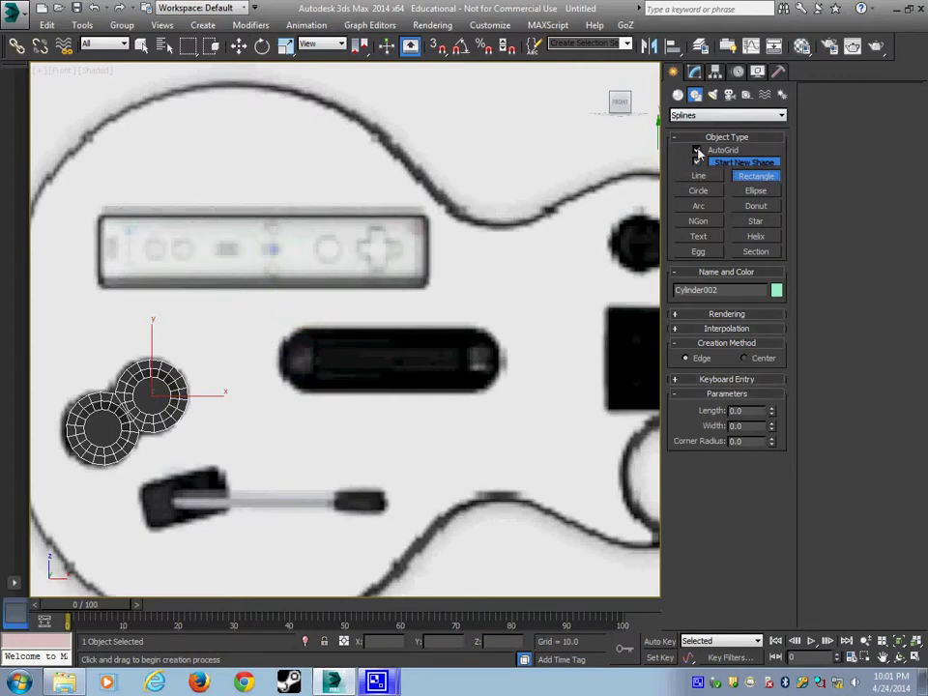
drag(274, 334, 503, 398)
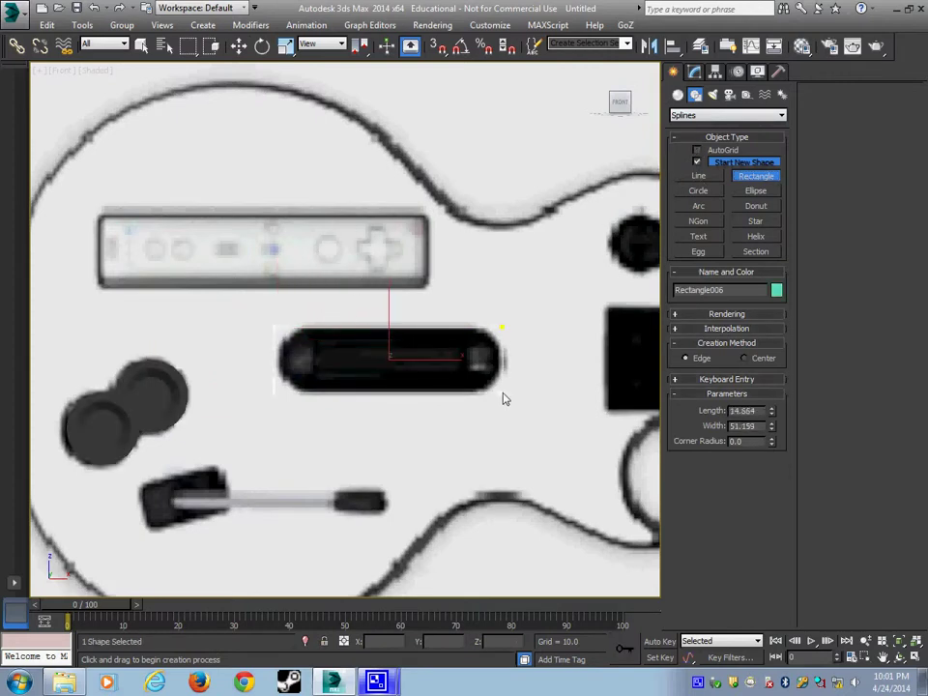
Add an Edit Spline modifier to the rectangle and fillet all four corner vertices until its short ends are fully rounded
click(696, 73)
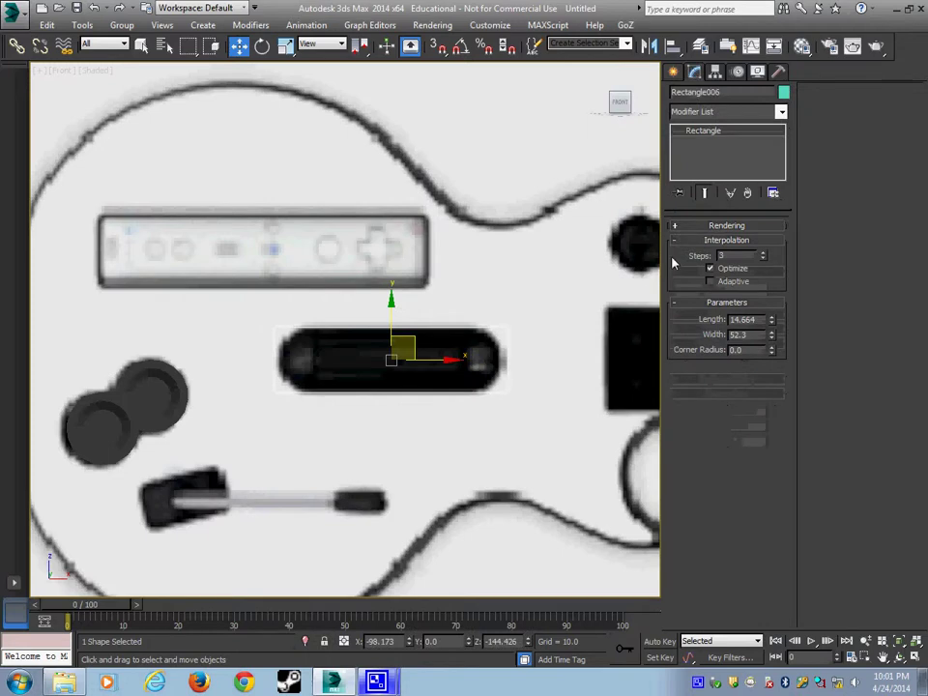
click(743, 112)
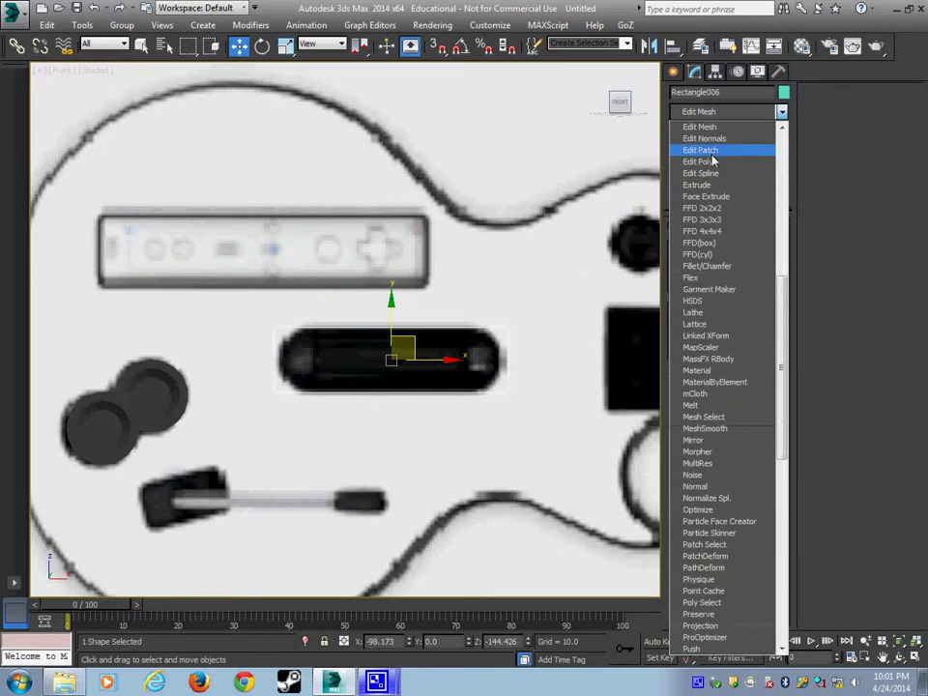
click(716, 174)
key(1)
drag(461, 287, 601, 487)
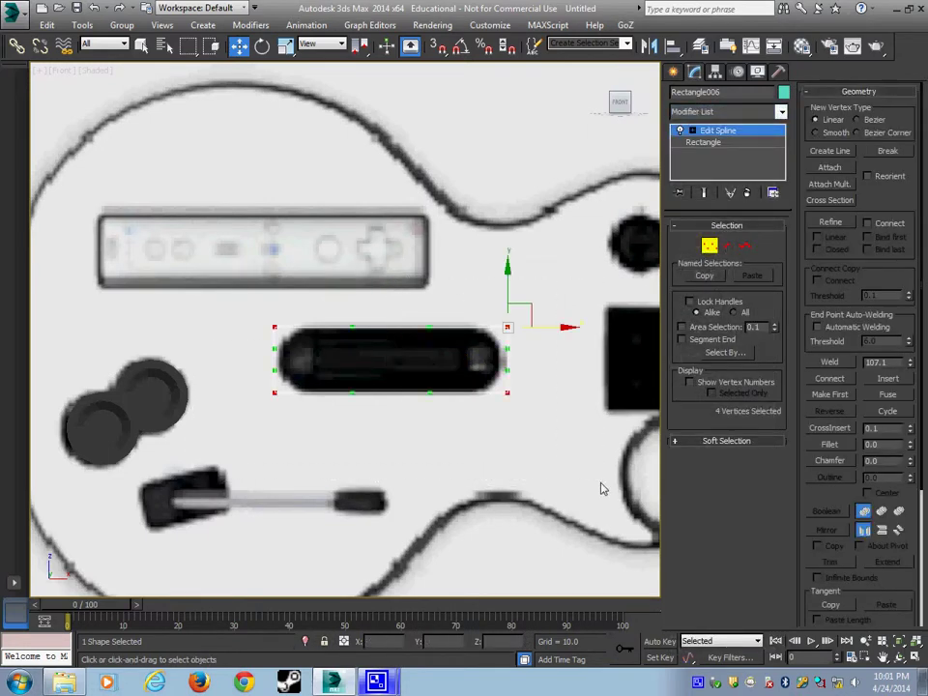
right_click(353, 242)
click(332, 157)
drag(910, 447, 895, 357)
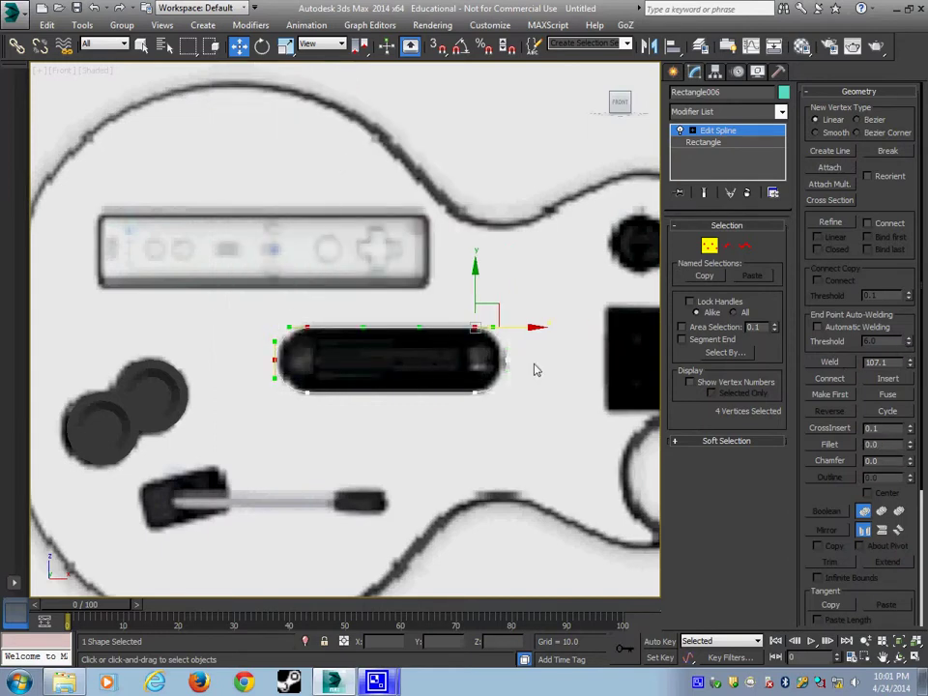
Weld the overlapping vertices at the rounded ends of the pill outline and leave vertex editing
drag(441, 348, 534, 373)
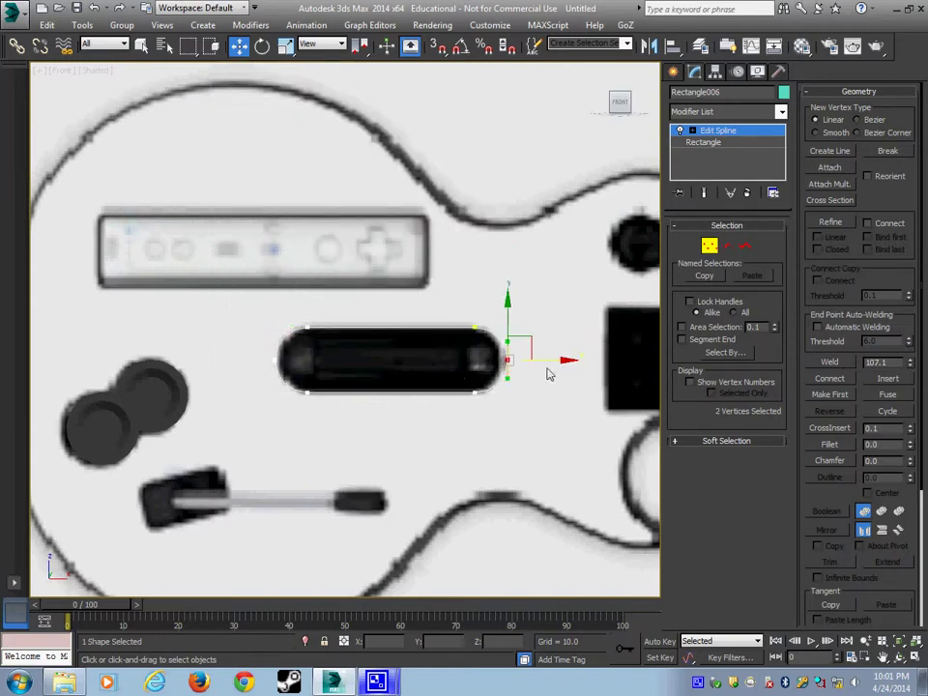
click(817, 363)
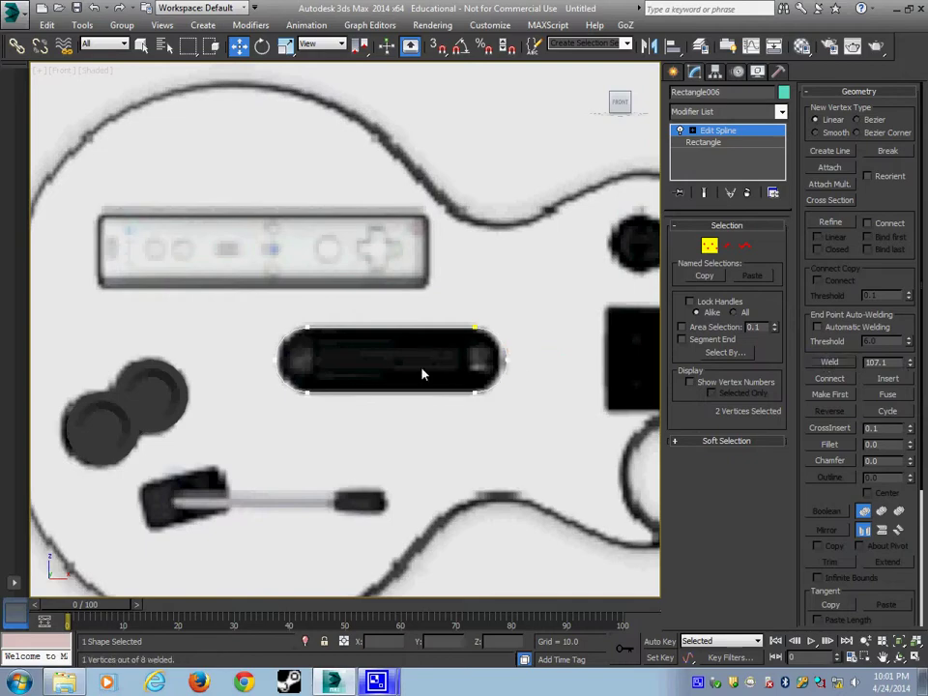
click(835, 364)
click(710, 247)
Extrude the pill outline by an amount of 2.0 and check it in the Perspective view
key(alt+w)
middle_drag(558, 482, 523, 482)
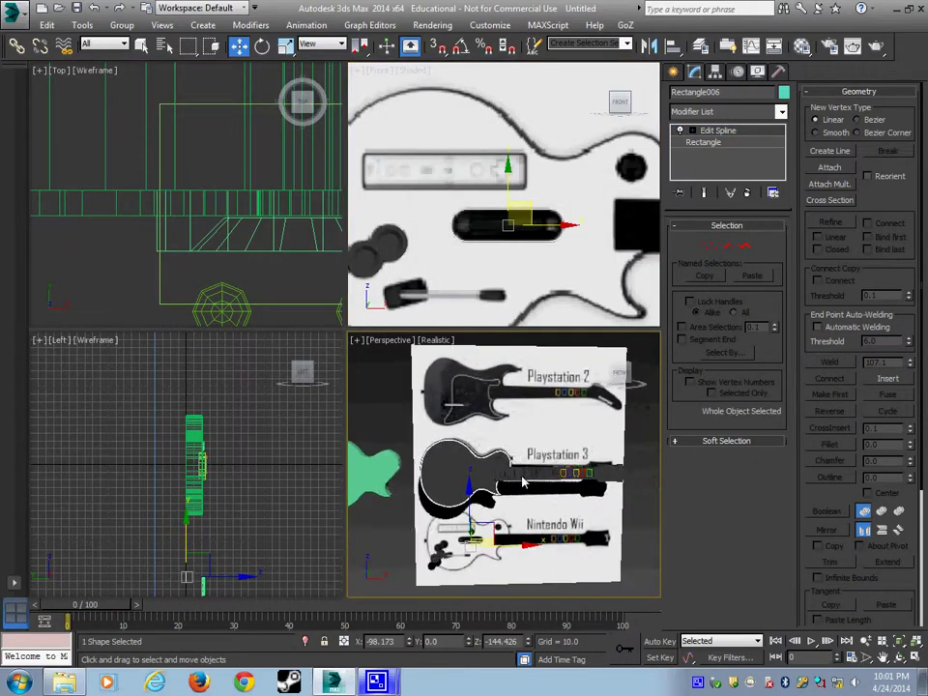
key(alt+w)
scroll(478, 470, up, 8)
click(728, 112)
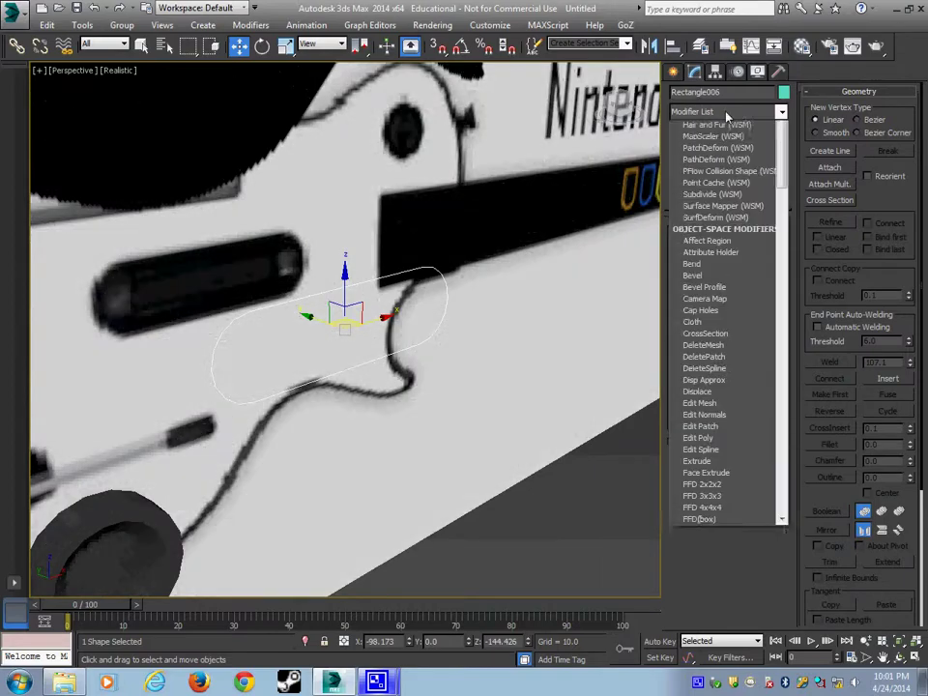
scroll(727, 114, down, 8)
click(721, 183)
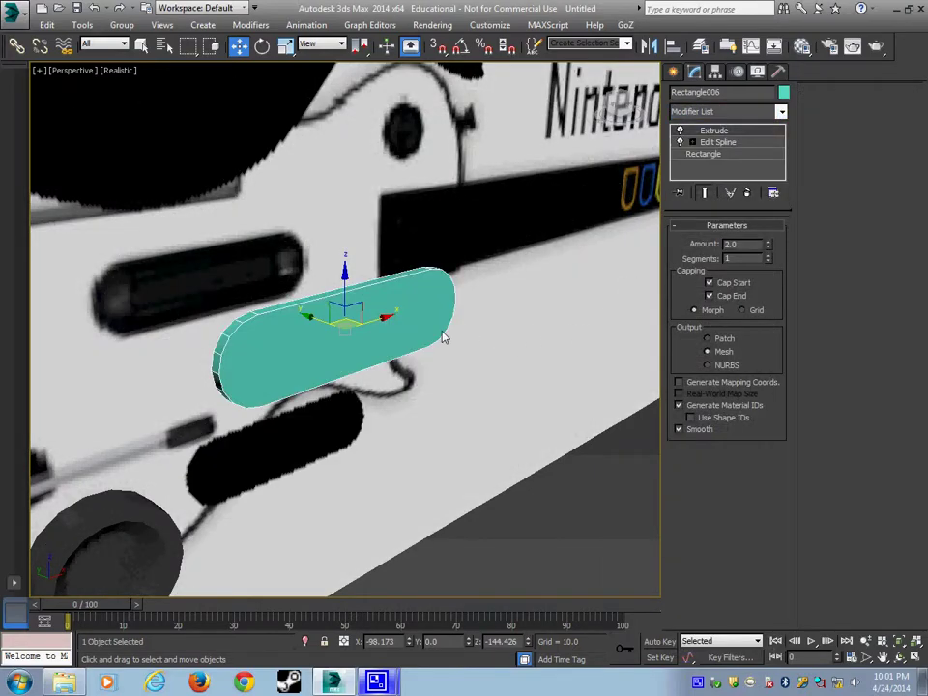
Assign the multicolour Multi/Sub-Object material 02 - Default to the extruded pill shape
middle_drag(444, 336, 489, 346)
key(m)
click(84, 254)
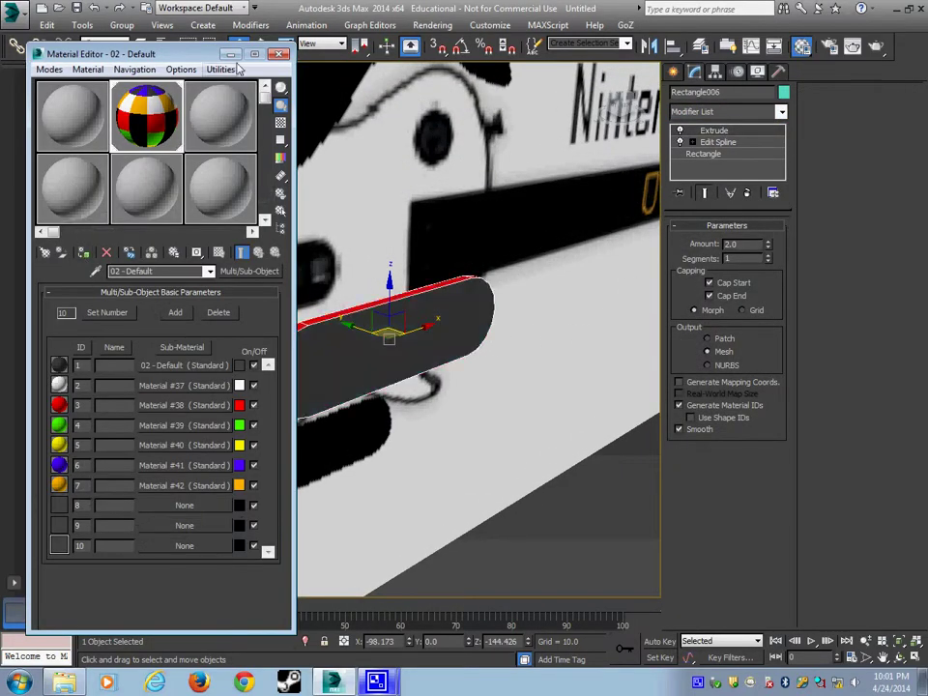
click(279, 54)
Add an Edit Poly modifier to the pill shape and set the material ID of all its polygons to 1
click(727, 113)
click(723, 162)
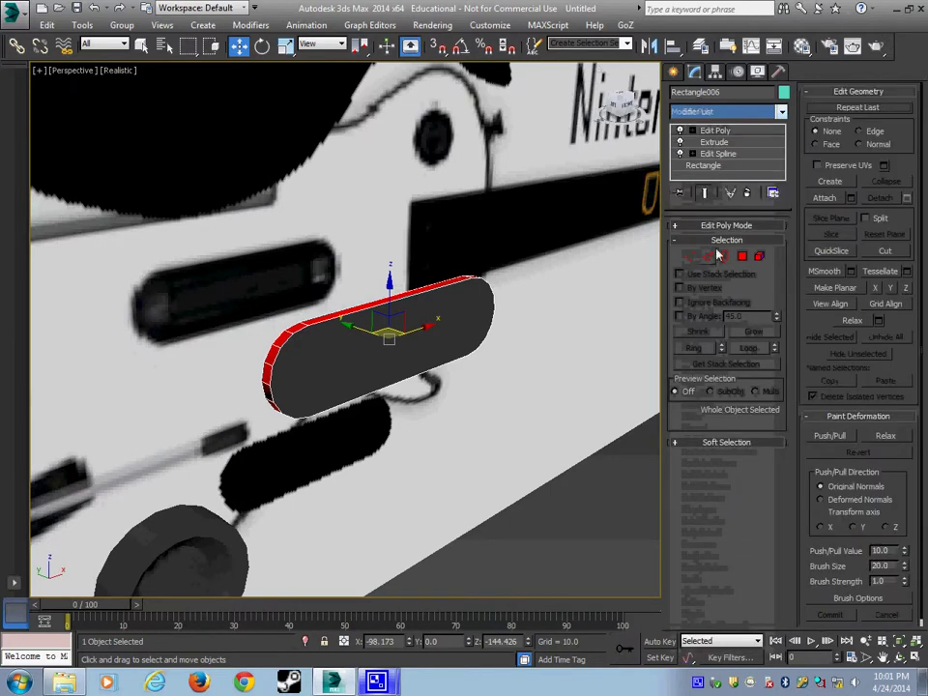
click(759, 255)
key(ctrl+a)
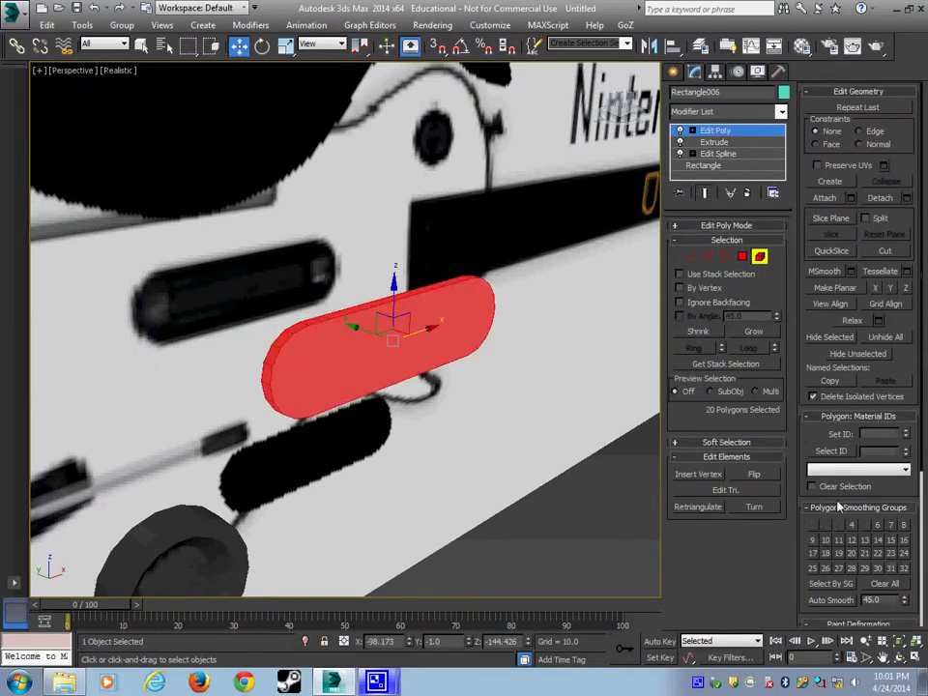
click(870, 437)
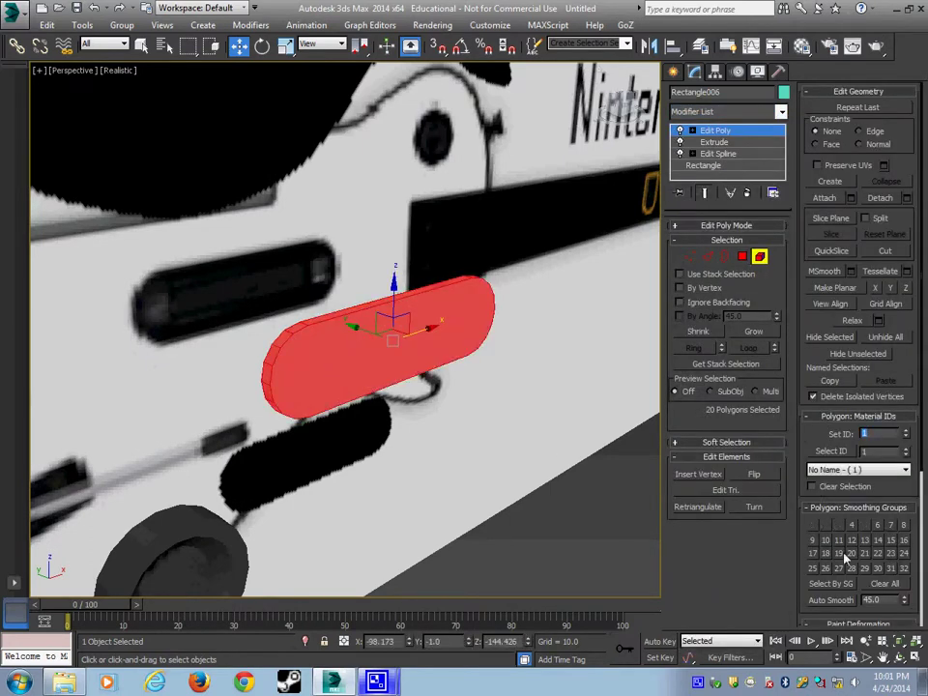
click(574, 505)
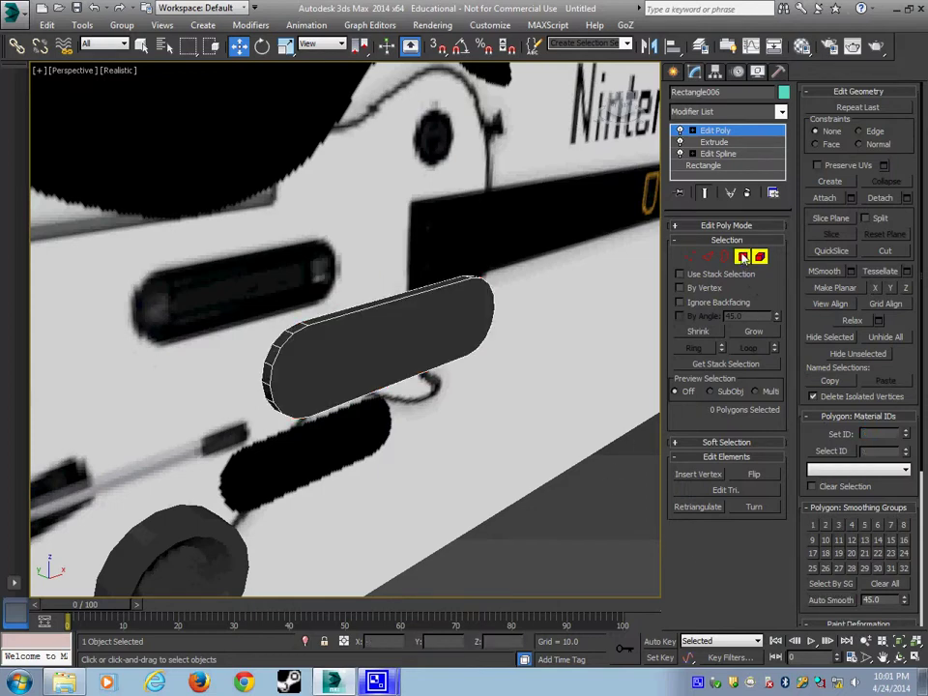
Bevel the pill's front face inward with outline -3.436, then bevel it outward with outline -1.909 to form a raised centre
click(743, 256)
click(718, 506)
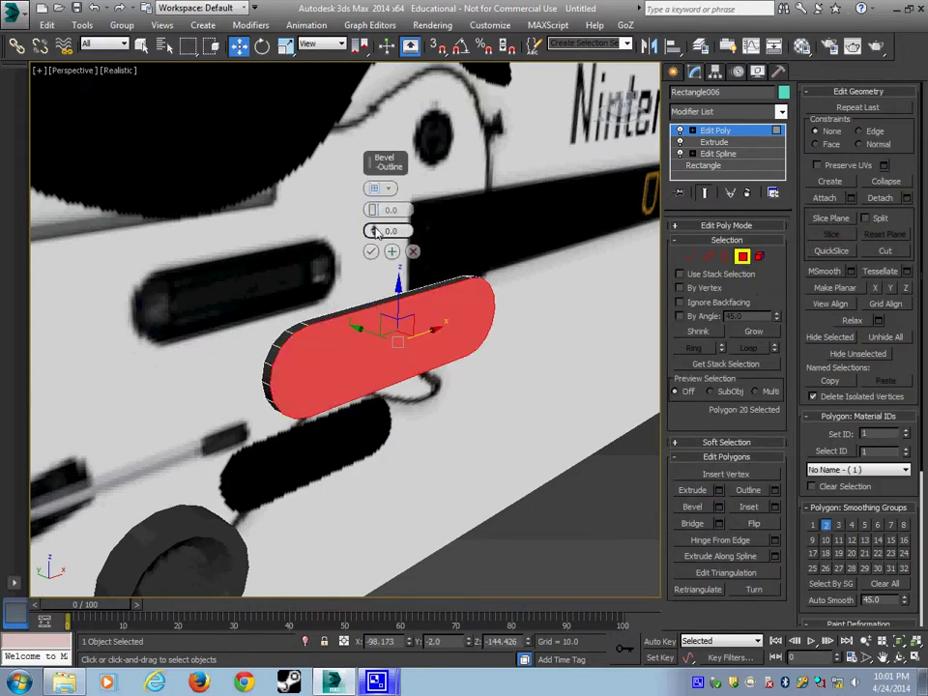
drag(373, 231, 376, 251)
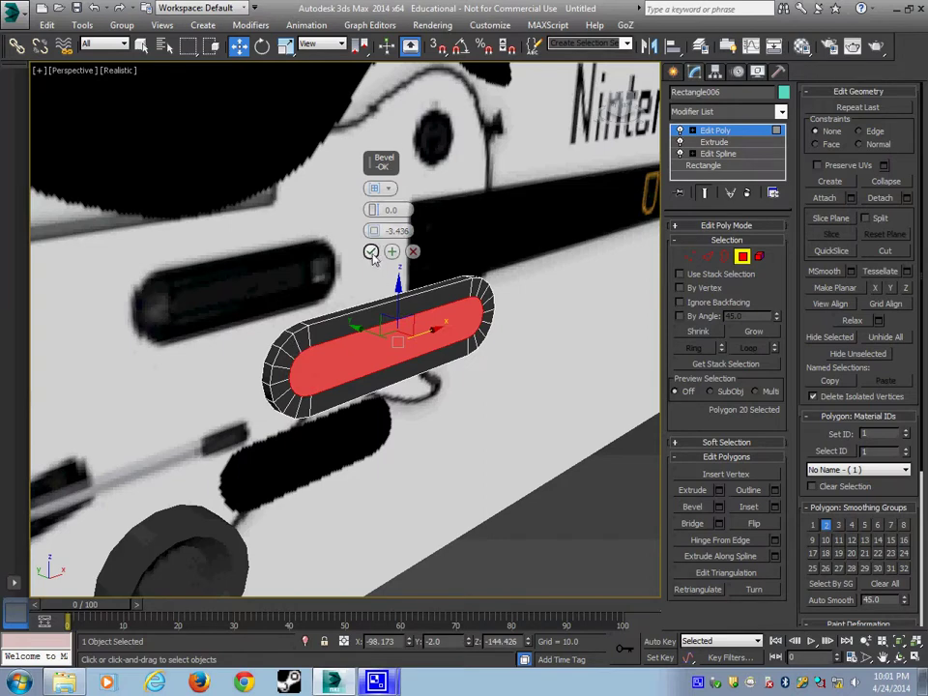
click(391, 252)
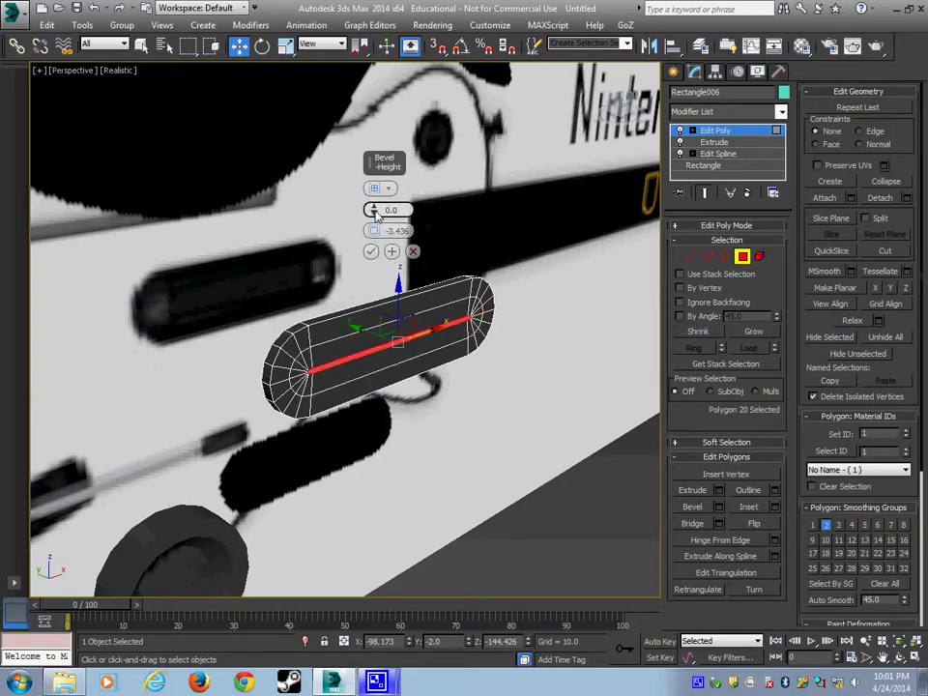
drag(375, 230, 375, 206)
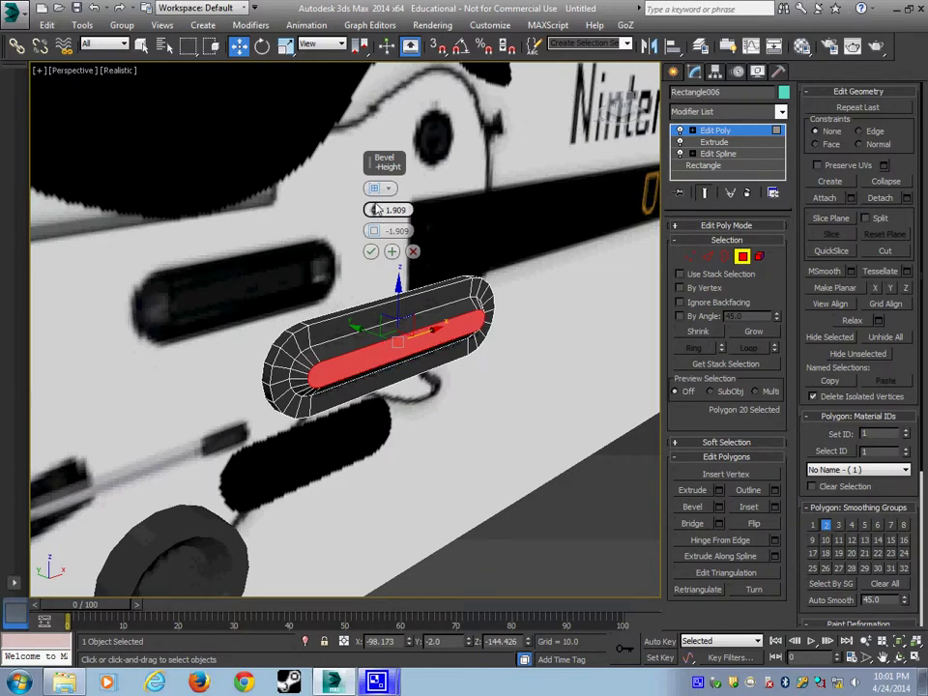
click(371, 252)
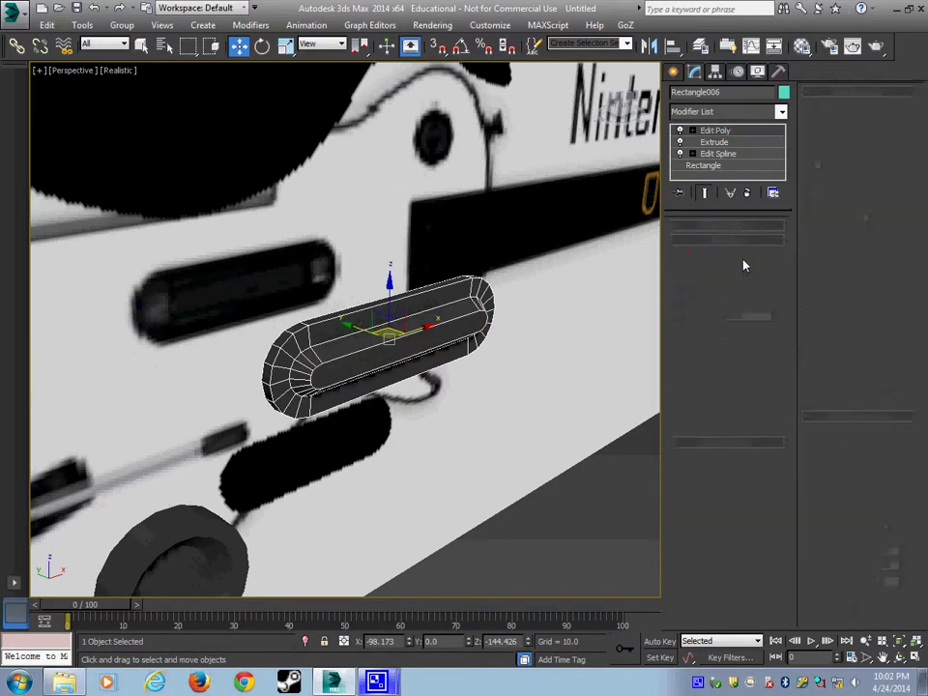
Grow the selection to the raised centre's side walls, auto-smooth these polygons at 45, and leave polygon editing
click(752, 333)
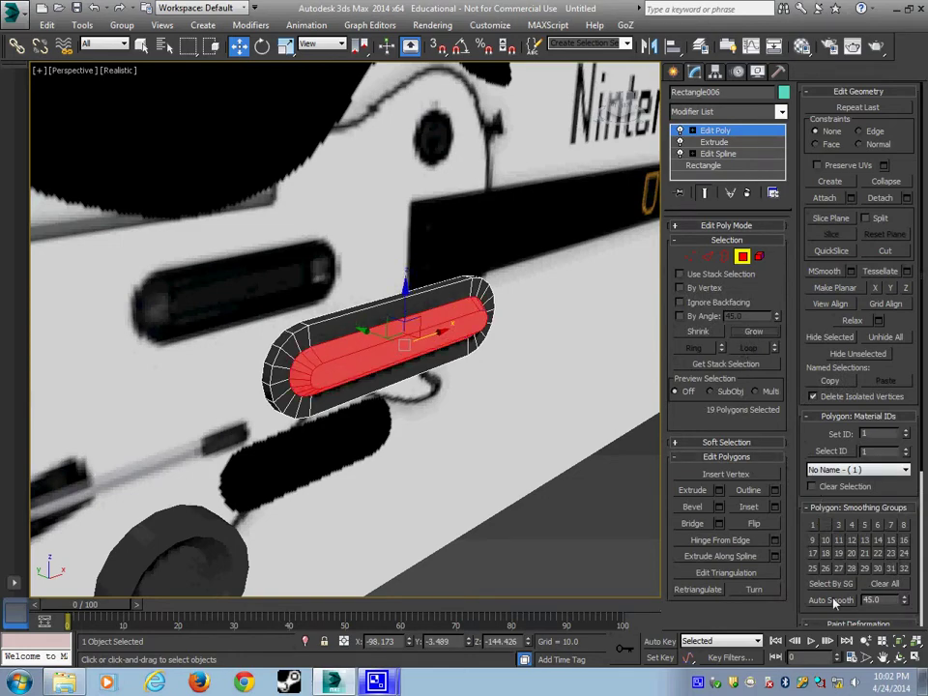
key(ctrl+d)
click(743, 258)
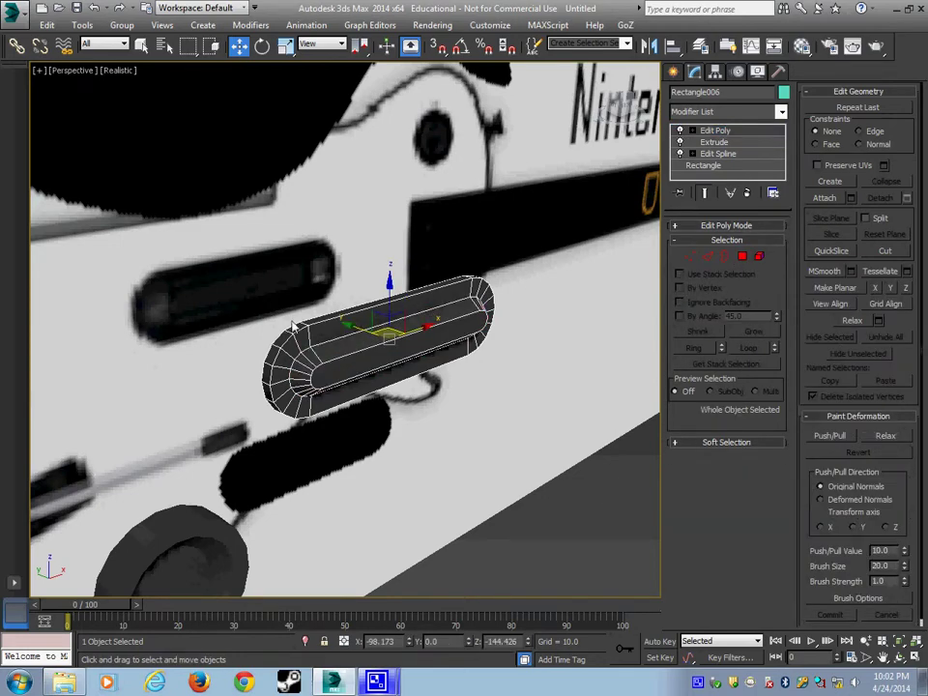
In the Front view, draw a rectangle spline about 11.9 long and 21.8 wide over the whammy bar's black base
scroll(329, 346, down, 5)
scroll(328, 346, up, 3)
alt+middle_drag(329, 346, 402, 392)
key(alt+w)
middle_drag(486, 262, 522, 229)
key(alt+w)
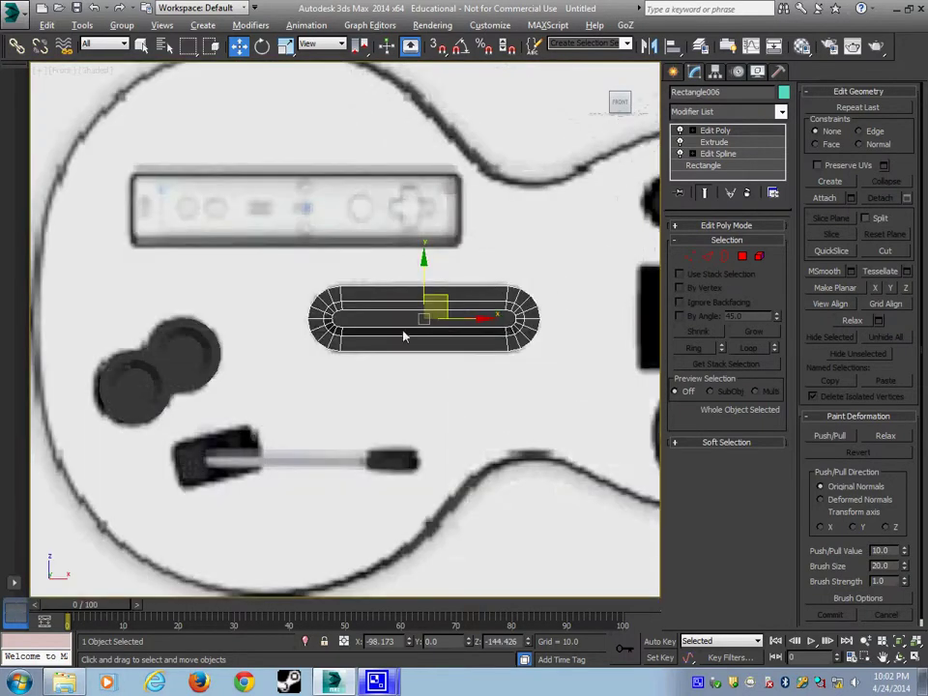
middle_drag(404, 334, 514, 238)
click(673, 72)
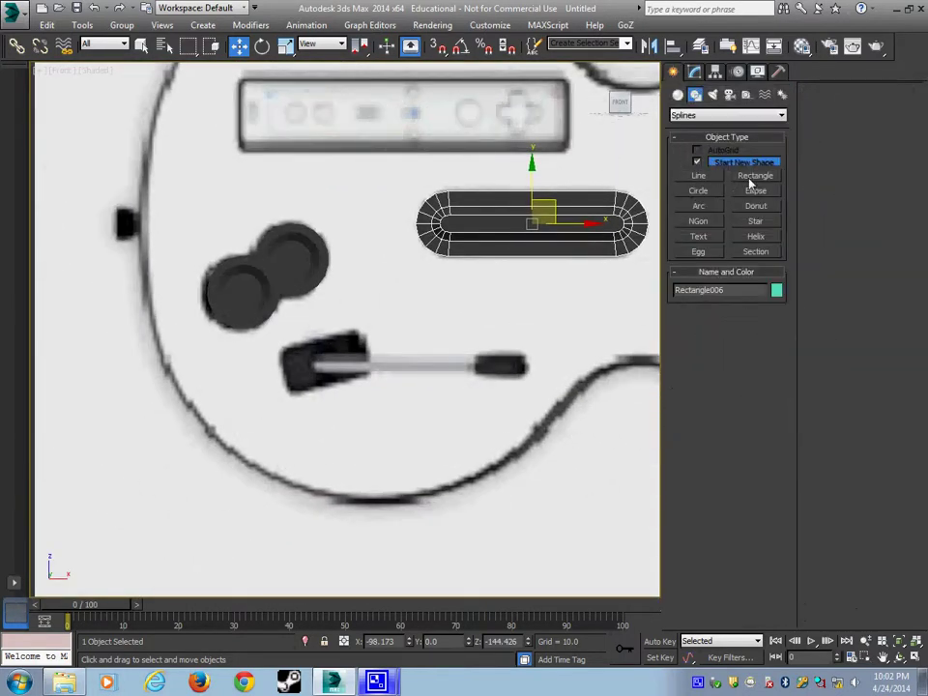
click(751, 179)
drag(283, 335, 380, 392)
Add an Edit Spline modifier to the rectangle drawn over the whammy bar's base
click(691, 74)
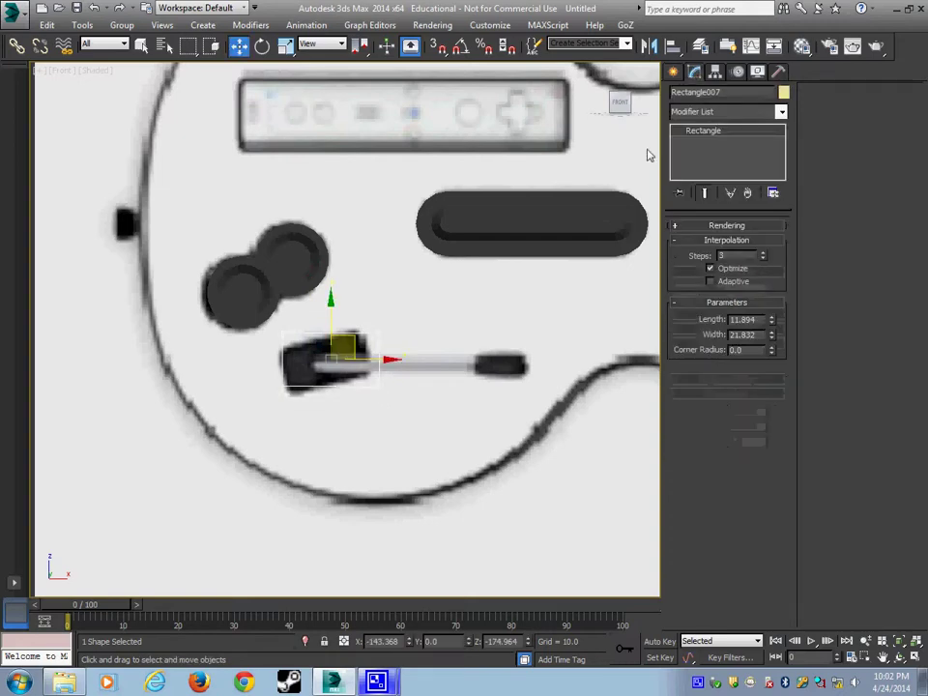
click(718, 113)
key(e)
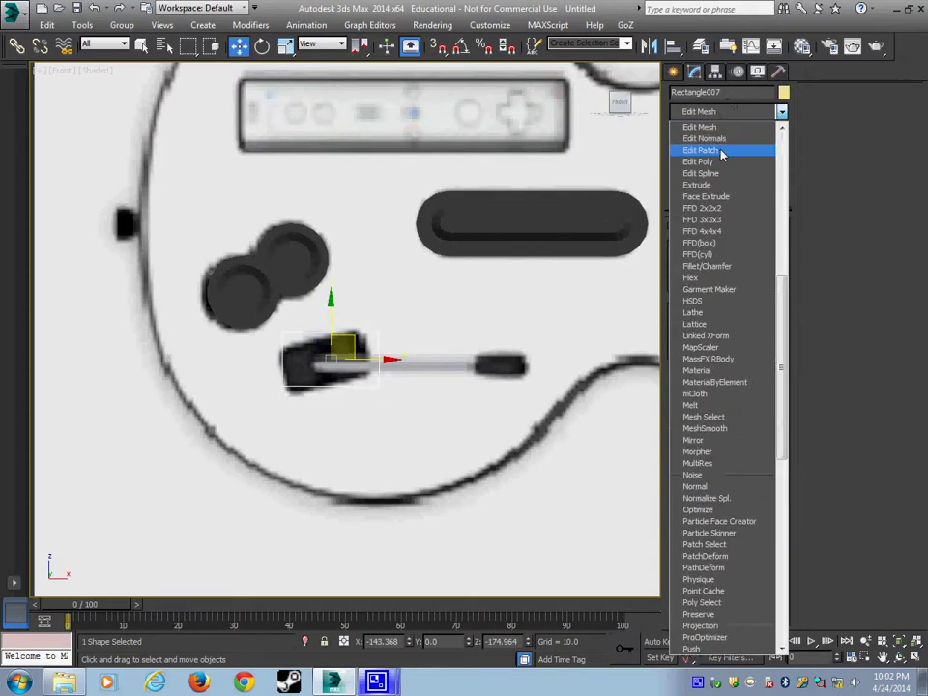
click(721, 175)
Select all four vertices of the rectangle and convert them to corner points
scroll(517, 332, up, 3)
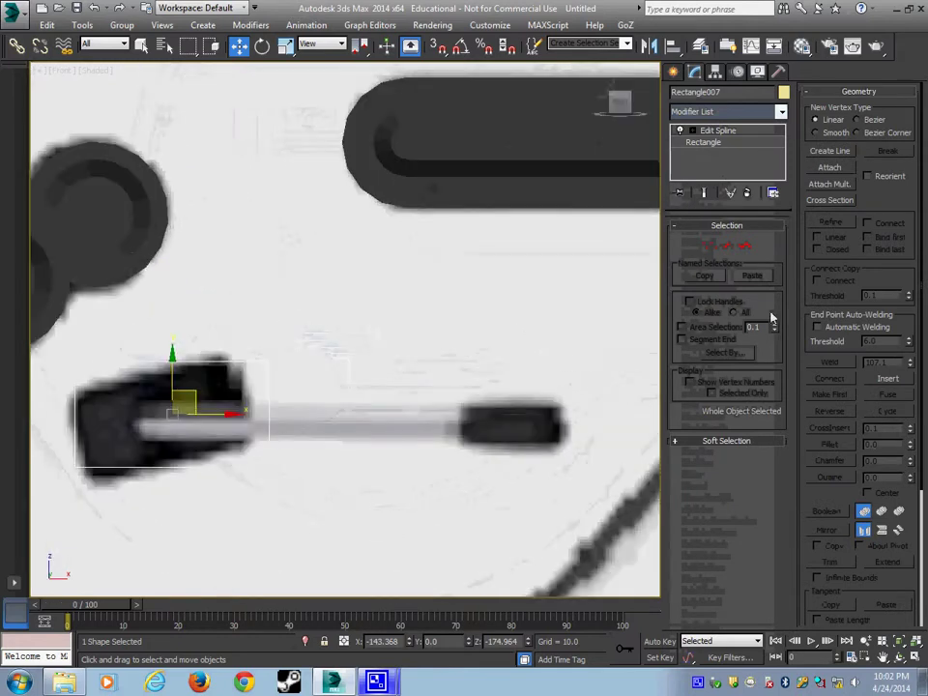
key(1)
scroll(389, 342, up, 2)
middle_drag(389, 342, 503, 311)
drag(183, 290, 601, 464)
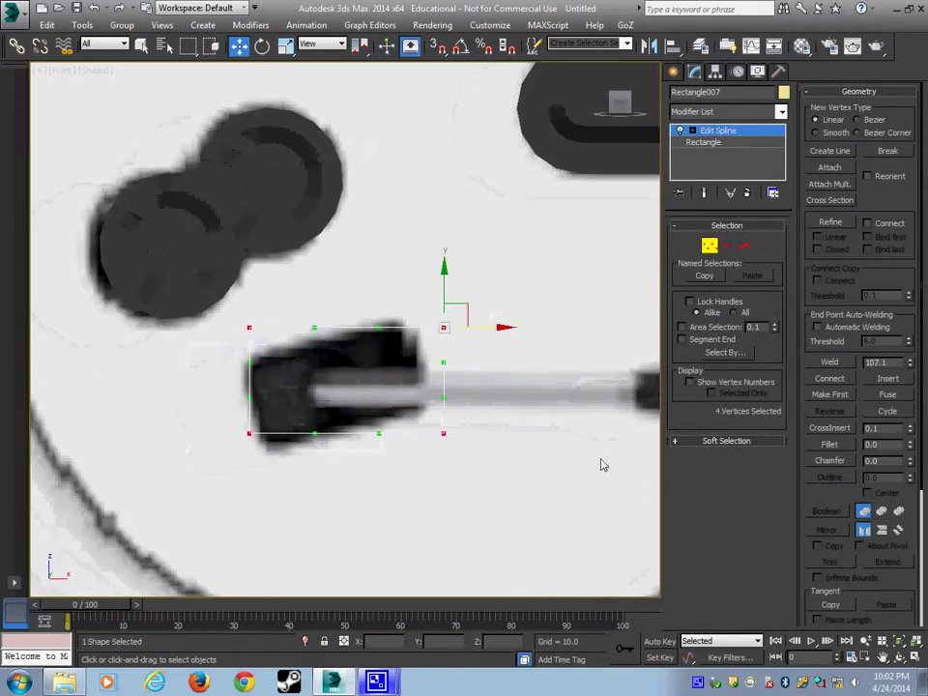
right_click(490, 384)
click(464, 311)
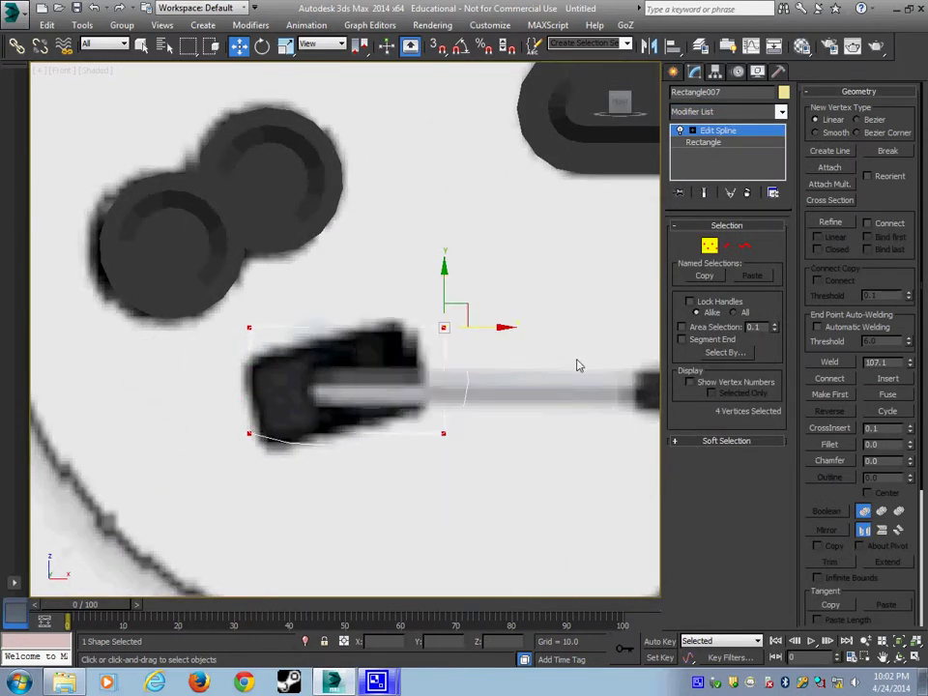
right_click(577, 365)
click(490, 297)
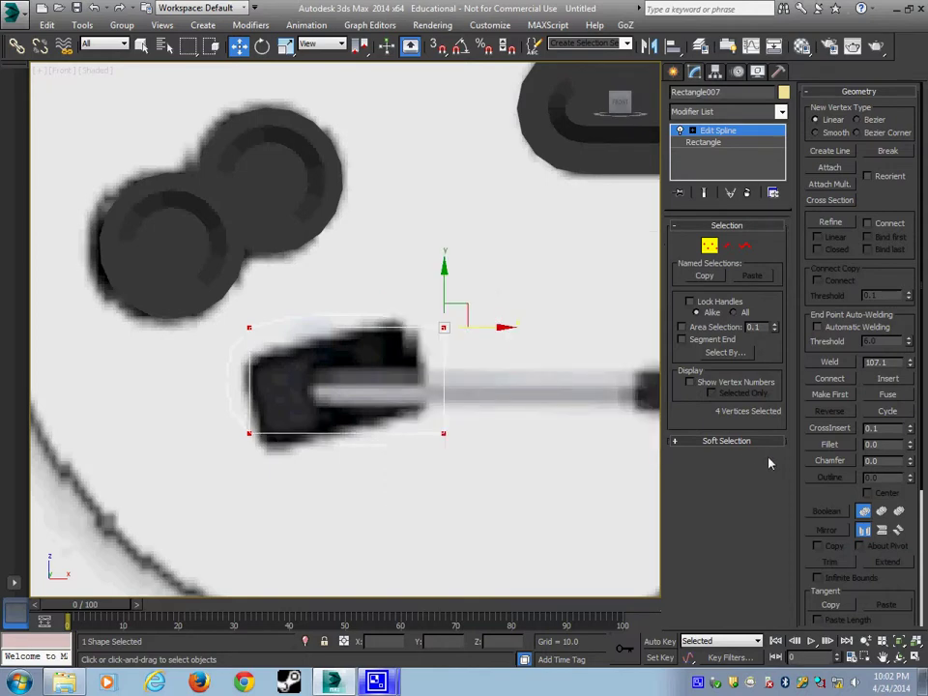
Fillet the rectangle's four corners and set its interpolation steps to 2
click(909, 447)
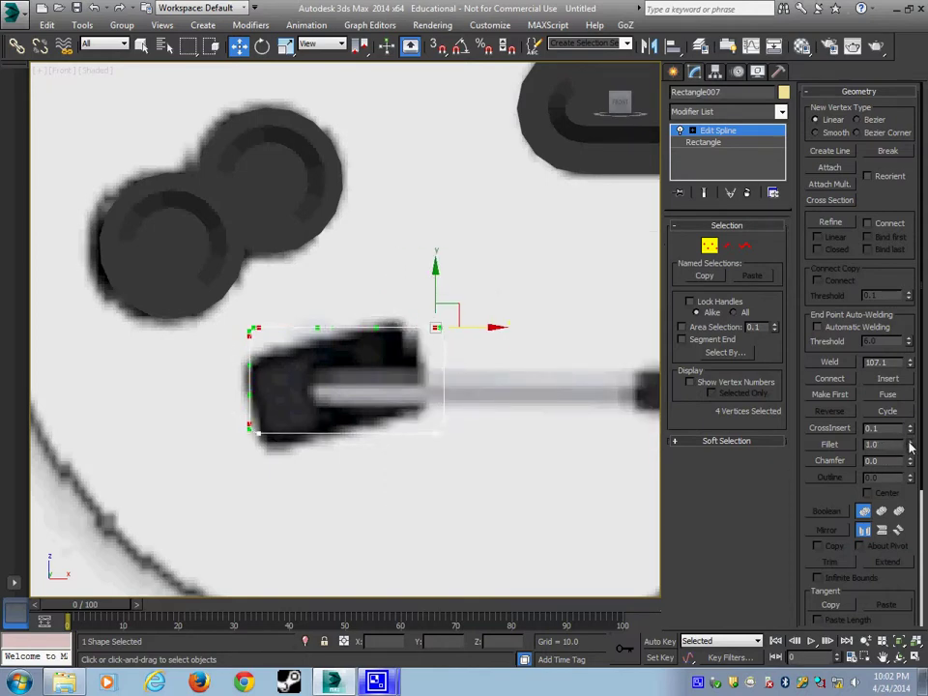
click(909, 442)
click(711, 251)
click(711, 143)
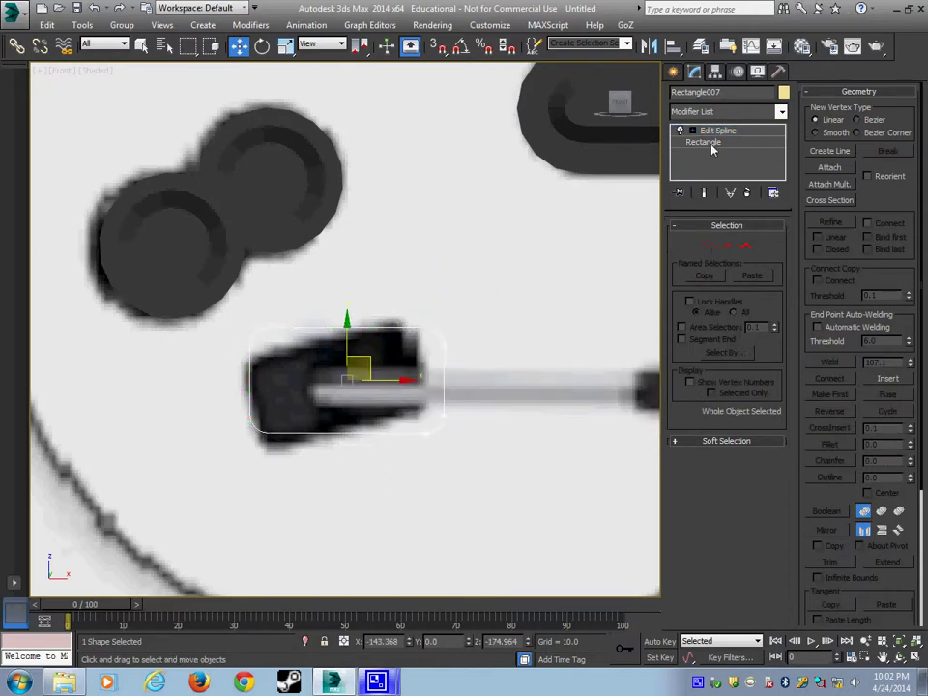
click(527, 381)
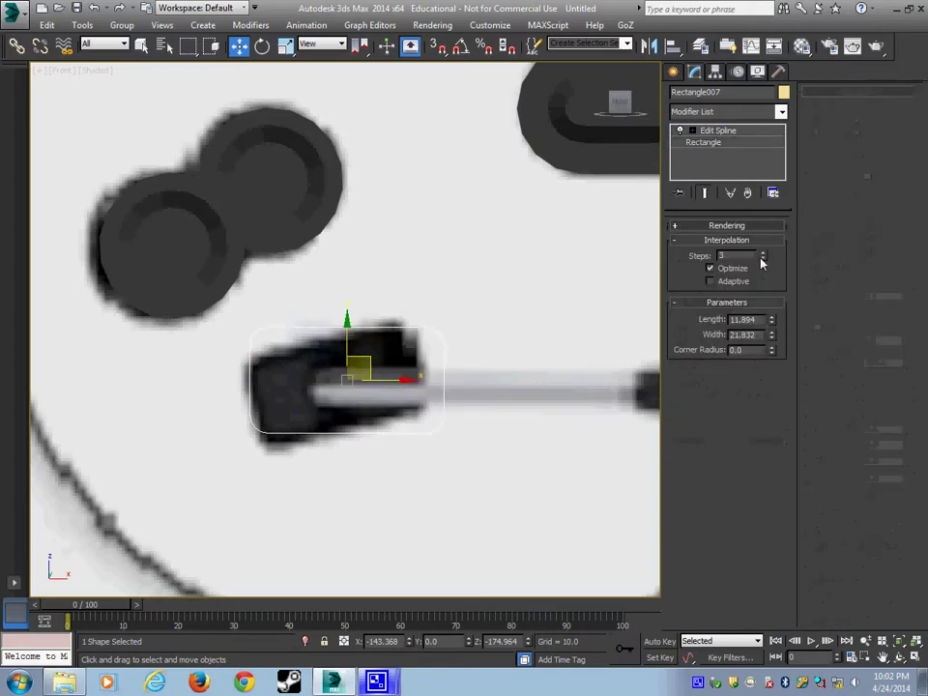
click(762, 259)
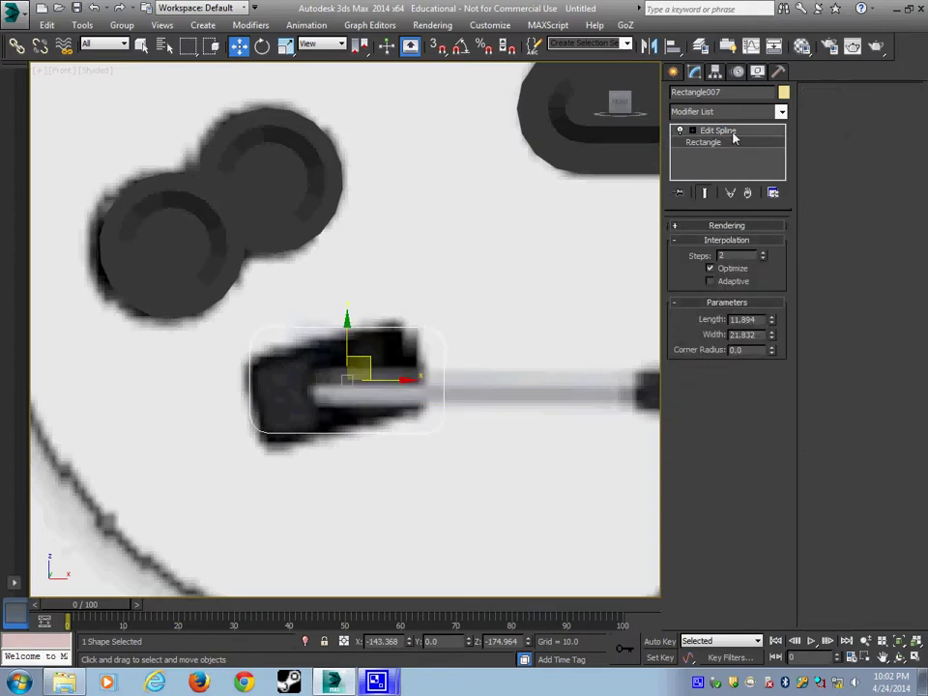
Add an Extrude modifier with an amount of 2.0 above the rectangle's Edit Spline
click(719, 129)
click(729, 113)
scroll(715, 180, down, 1)
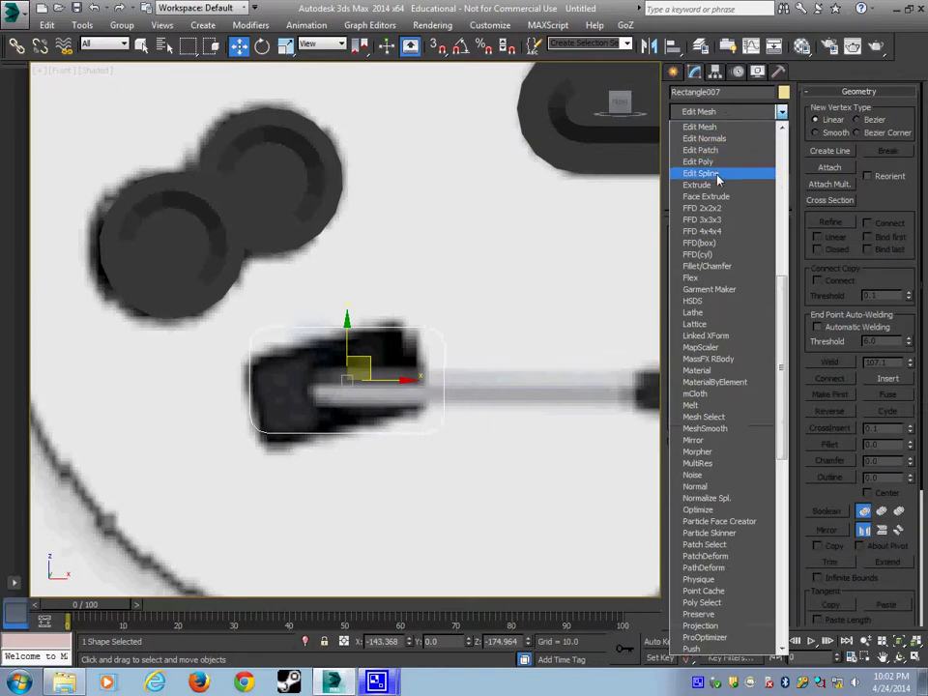
click(715, 189)
Add an Edit Poly modifier to the extruded whammy bar base
key(alt+w)
middle_drag(515, 509, 528, 470)
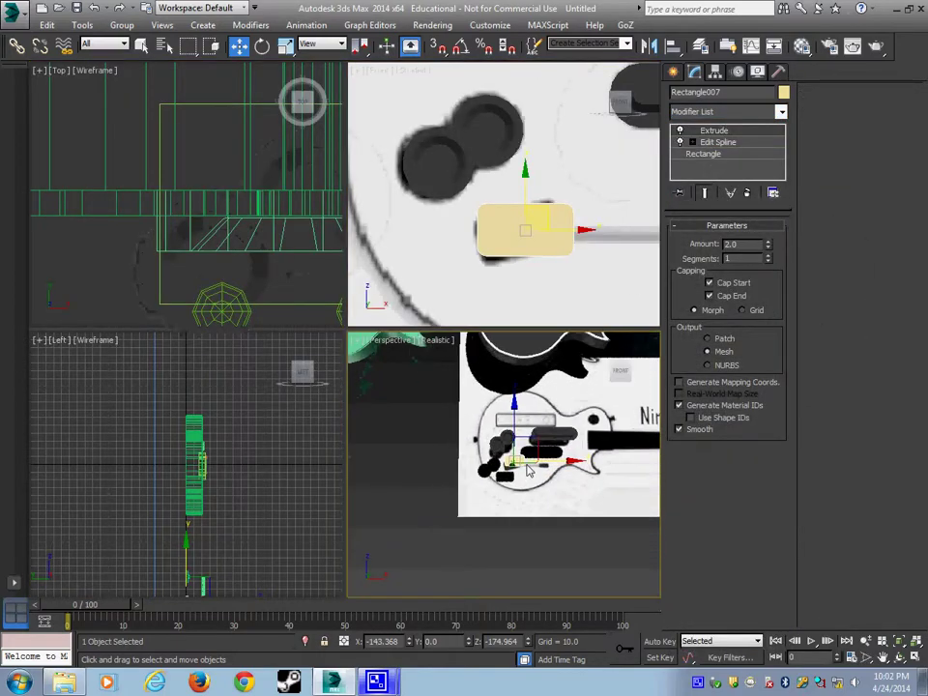
key(alt+w)
key(z)
alt+middle_drag(469, 443, 682, 239)
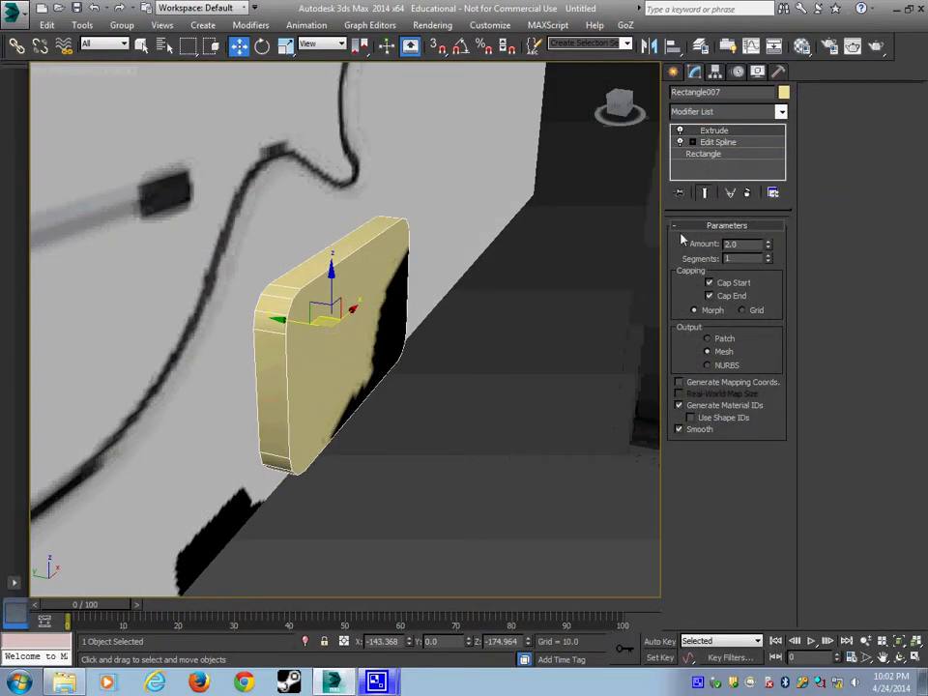
click(729, 112)
click(723, 164)
Bevel the whammy base's front face with height 0.954 and outline -1.336, and leave polygon editing
click(742, 257)
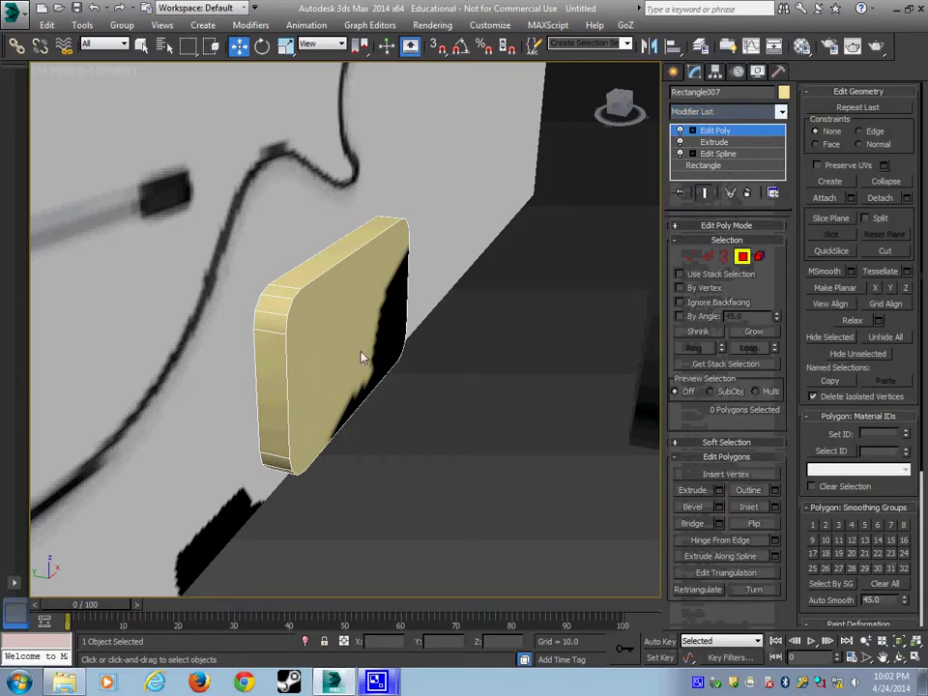
click(362, 358)
click(718, 506)
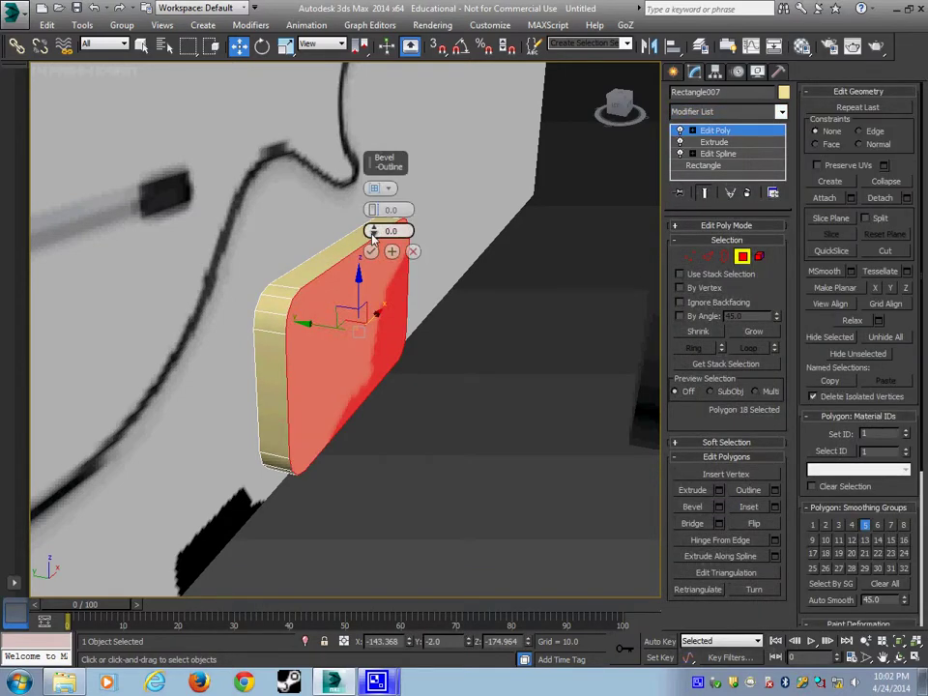
drag(372, 232, 372, 248)
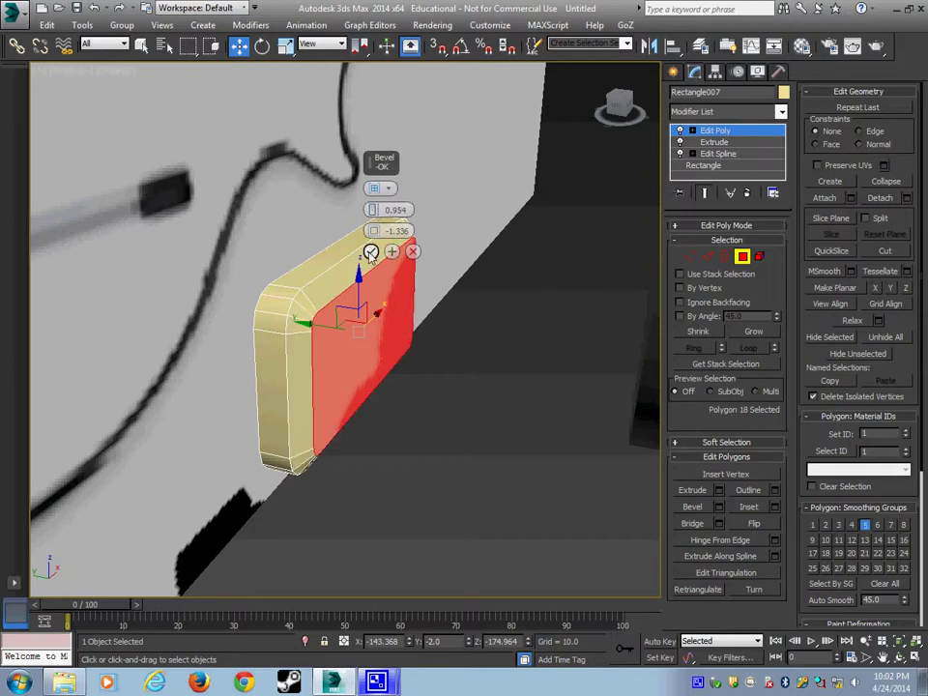
click(371, 252)
click(743, 257)
Set the material ID of all the whammy base's polygons to 1, after consulting the multi/sub-object material
key(m)
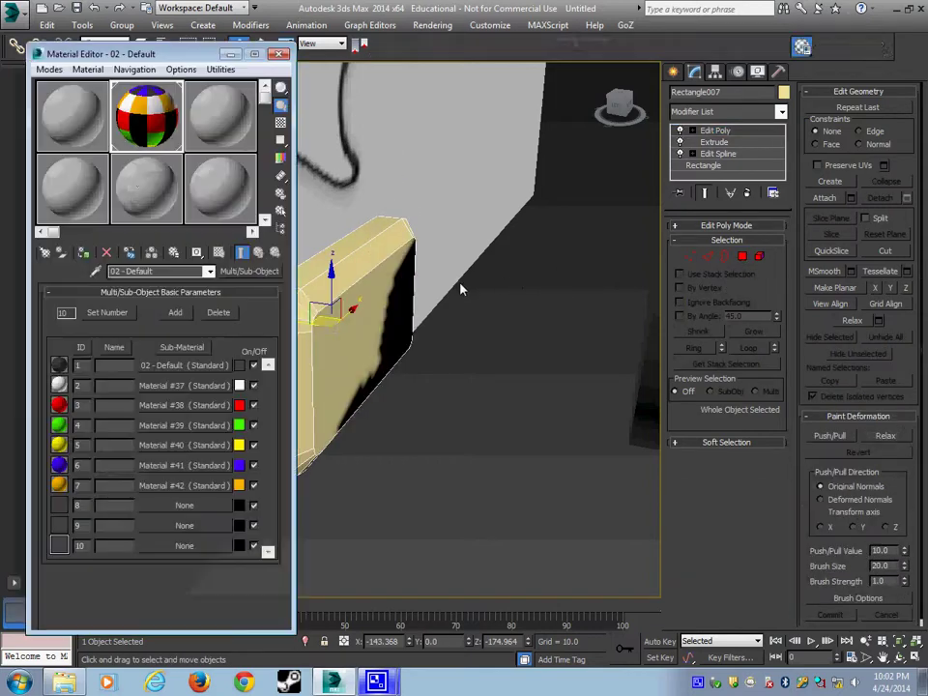
click(743, 259)
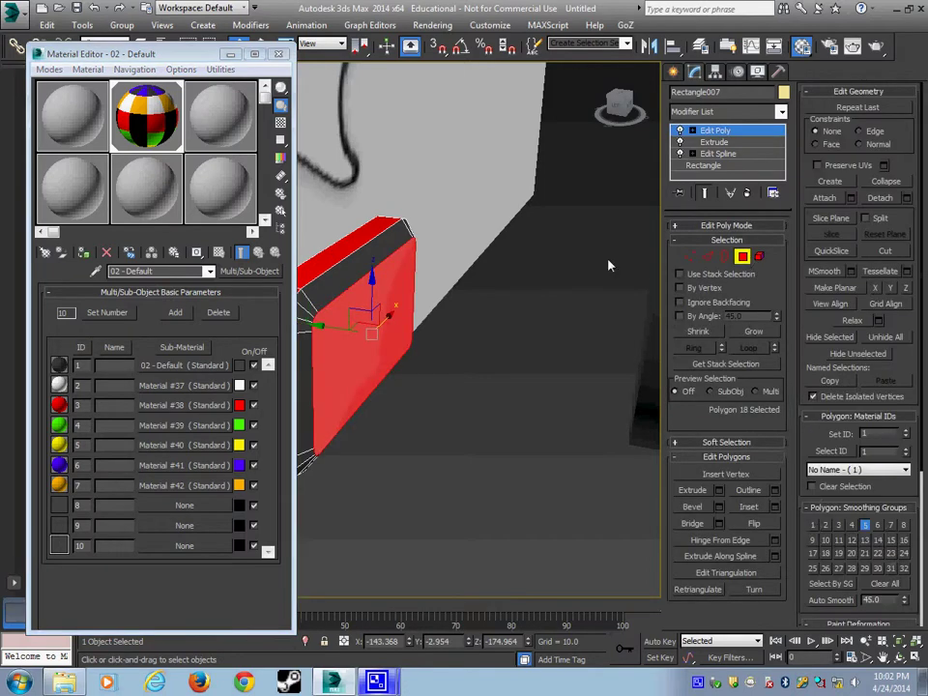
middle_drag(465, 261, 538, 259)
drag(530, 184, 189, 582)
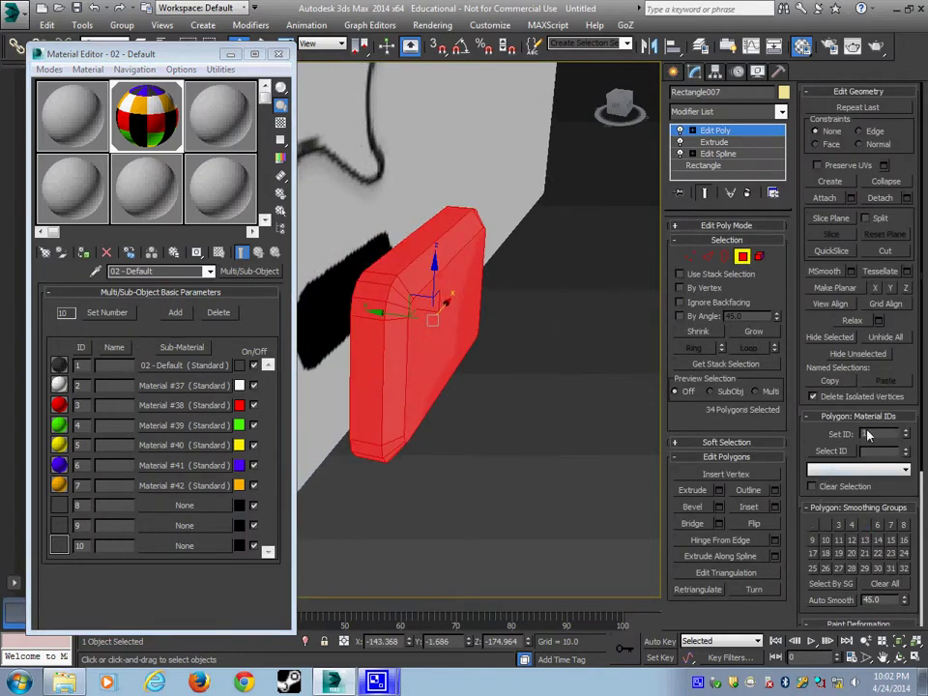
key(Return)
click(279, 54)
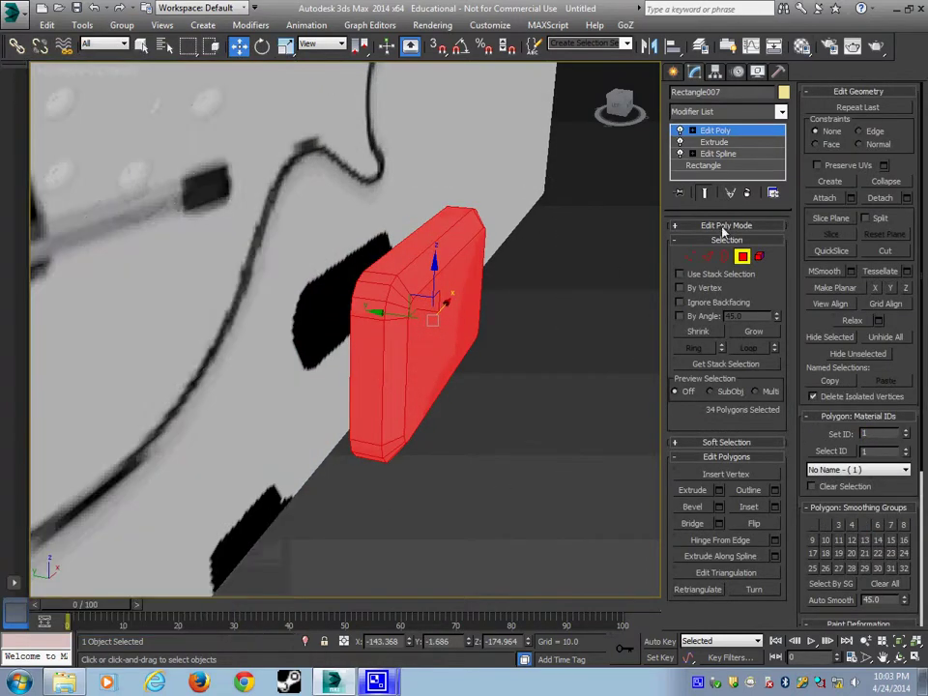
click(744, 258)
In the Front view, rotate and move the whammy base to match the tilted black base on the Wii guitar reference
scroll(412, 377, down, 5)
alt+middle_drag(398, 394, 335, 379)
key(alt+w)
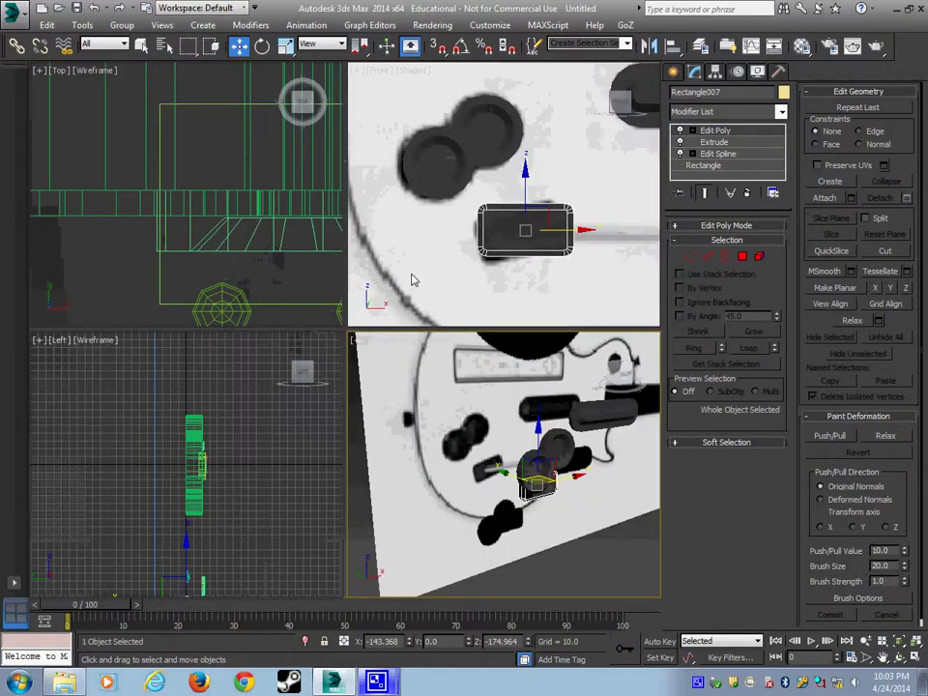
key(alt+w)
mouse_move(410, 279)
middle_down()
mouse_move(432, 290)
mouse_move(406, 268)
middle_up()
key(e)
mouse_move(422, 346)
mouse_down()
mouse_move(405, 348)
mouse_move(403, 391)
mouse_move(429, 354)
mouse_up()
key(w)
key(e)
key(w)
scroll(393, 386, down, 5)
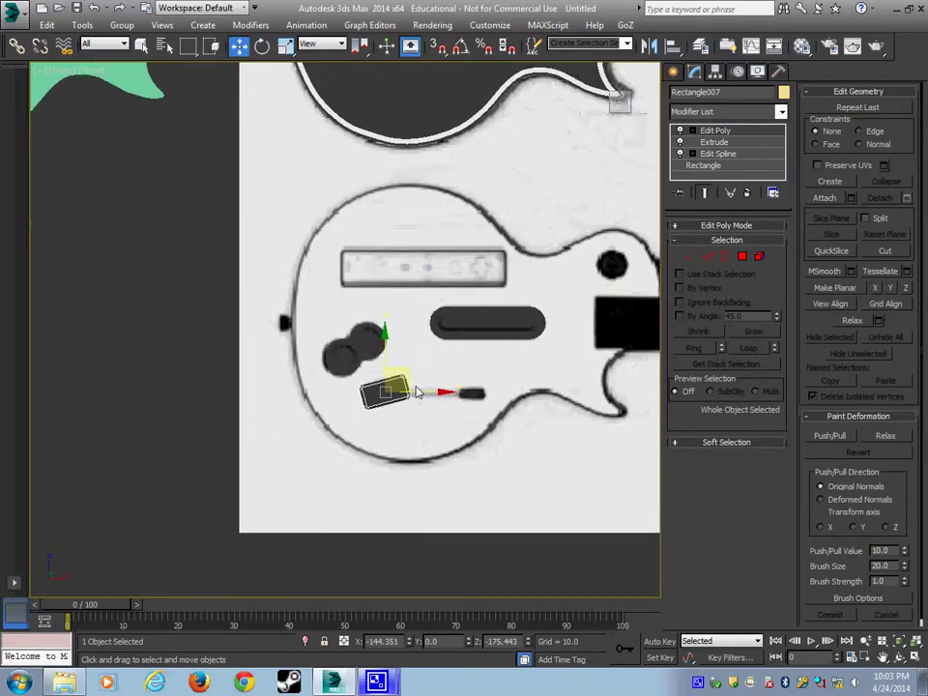
Select the knobs, pill-shaped bar and whammy base together and move them straight up onto the Playstation 3 guitar body in the Front view
click(674, 72)
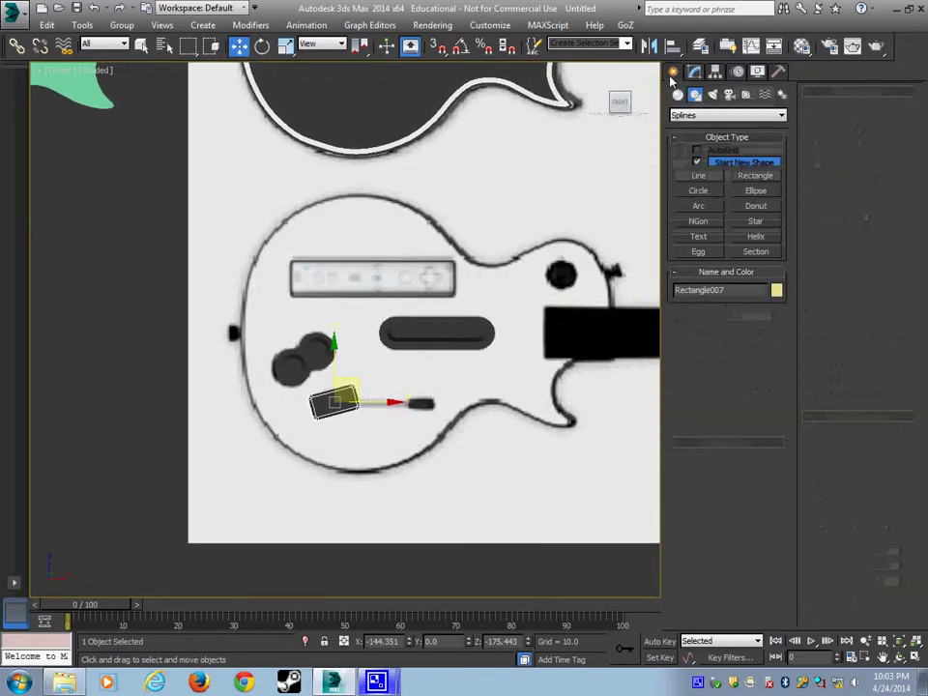
middle_drag(505, 280, 452, 395)
ctrl+click(272, 480)
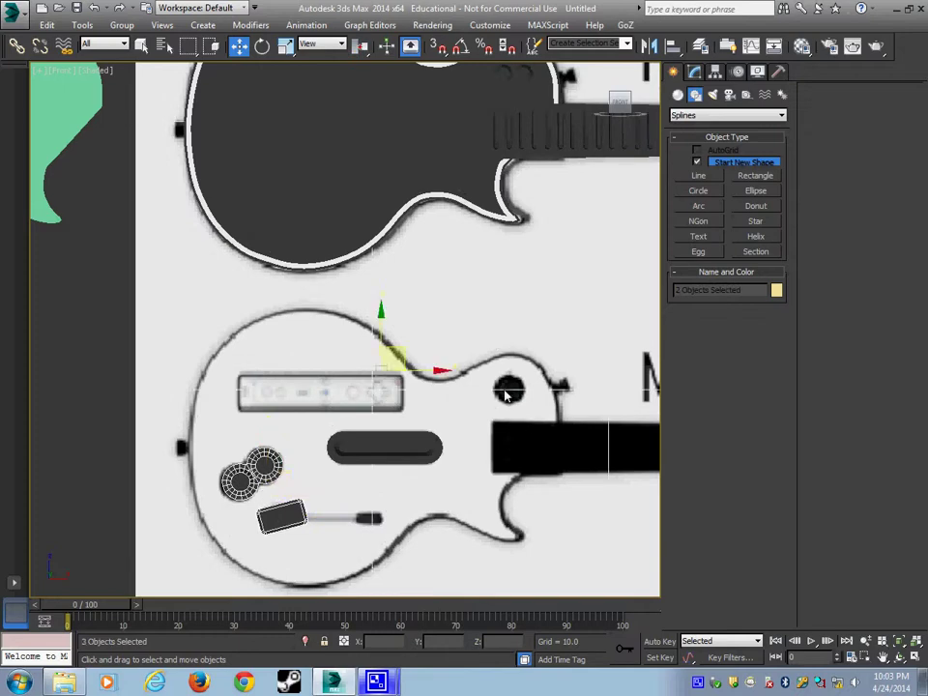
alt+click(399, 452)
middle_drag(471, 406, 475, 502)
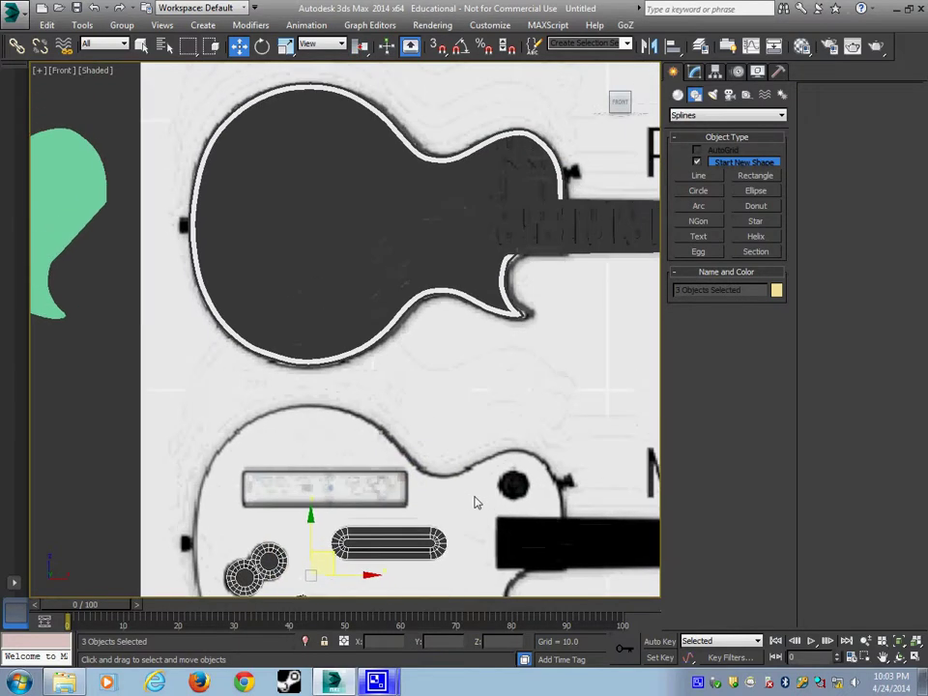
drag(310, 524, 342, 223)
key(ctrl+z)
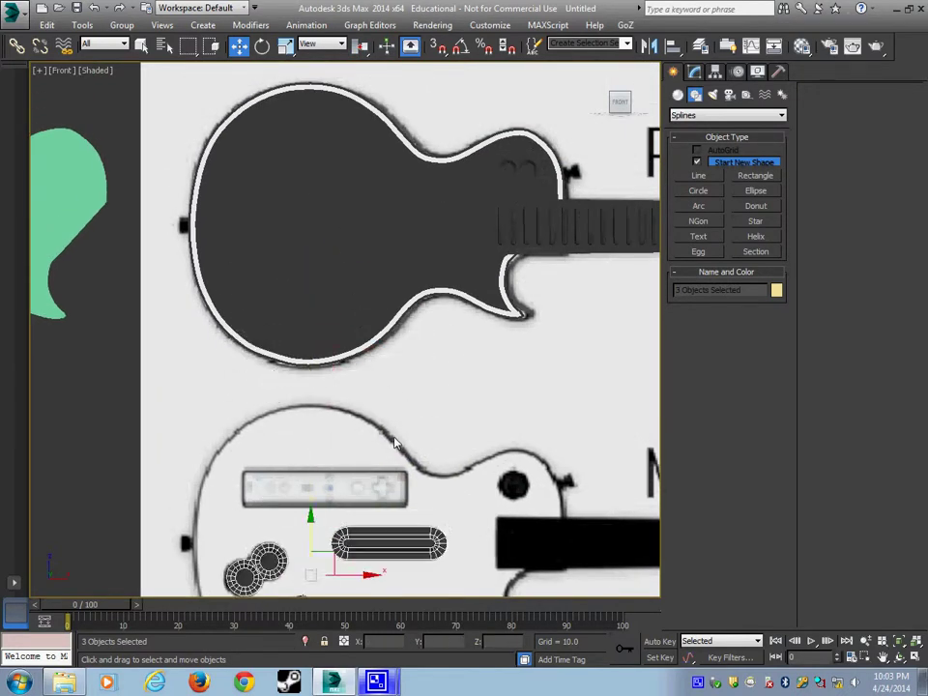
middle_drag(368, 397, 383, 431)
drag(326, 553, 348, 232)
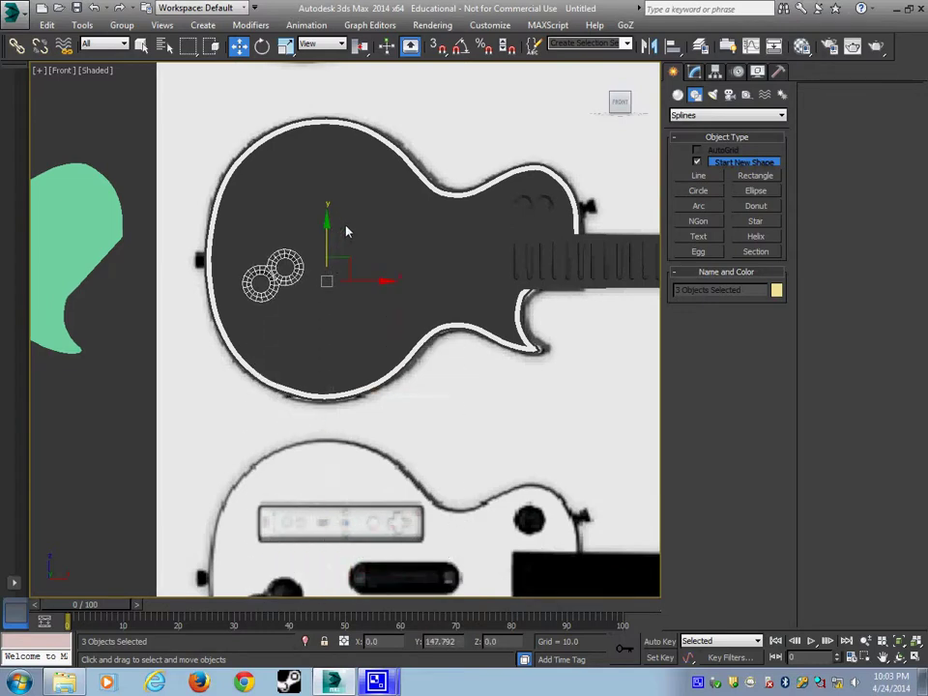
In the Perspective view, move the three selected parts forward along Y until the pill and whammy base protrude from the guitar's face
scroll(375, 325, down, 3)
key(alt+w)
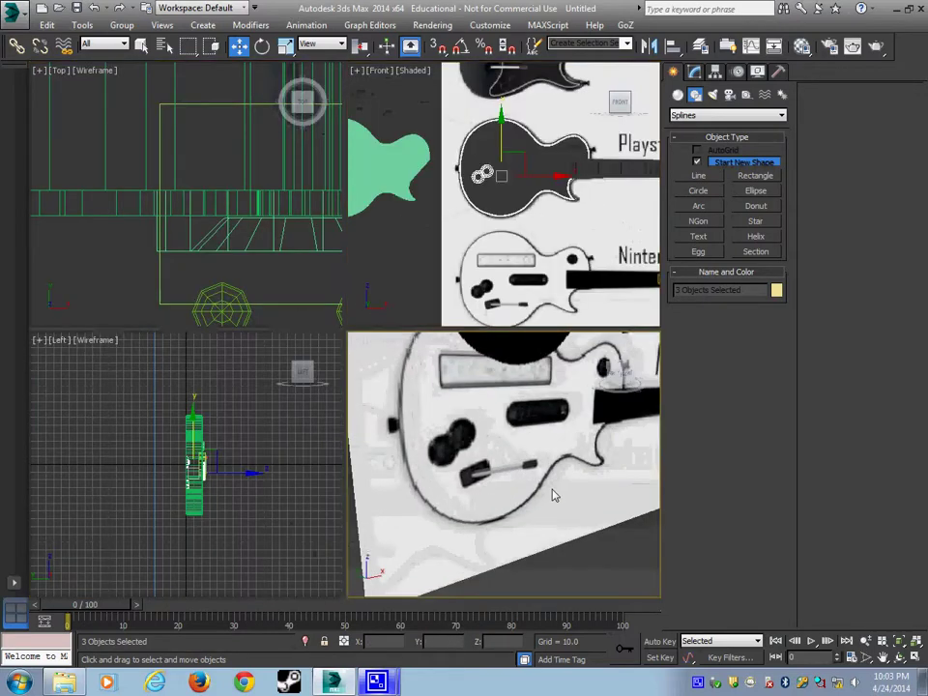
alt+middle_drag(553, 495, 499, 484)
key(alt+w)
scroll(516, 409, down, 5)
alt+middle_drag(515, 409, 521, 414)
scroll(520, 414, up, 2)
middle_drag(518, 319, 452, 415)
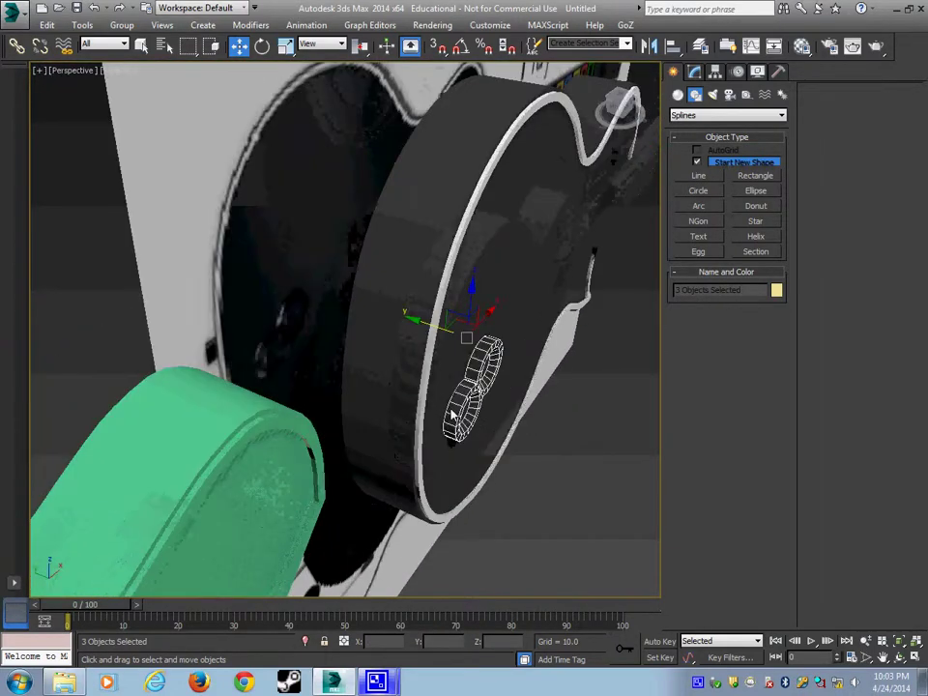
drag(428, 322, 488, 330)
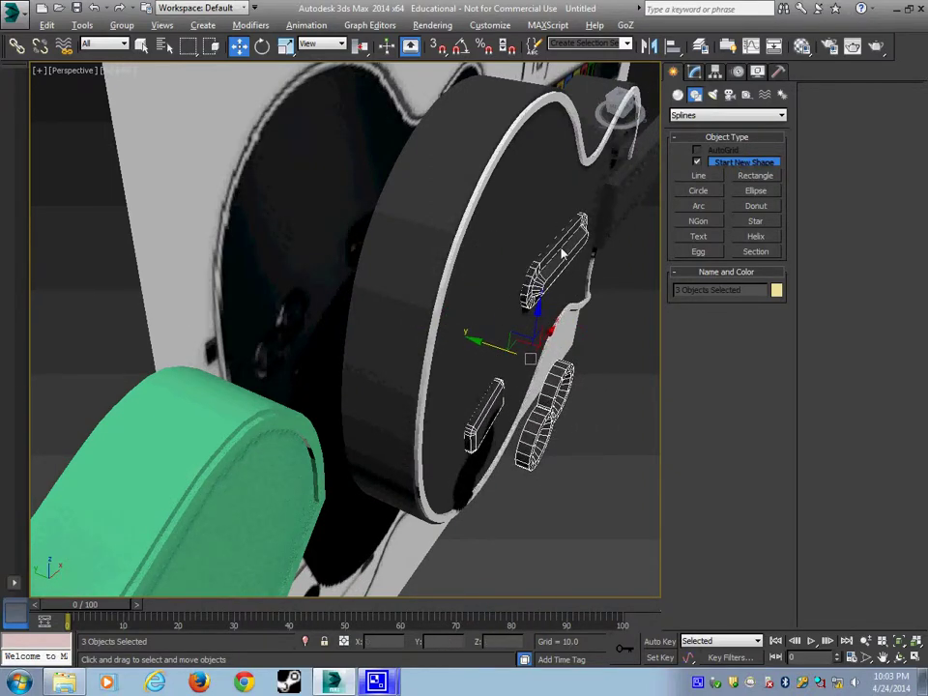
Move only the knobs back along Y to about -19.6, against the guitar body's front face, and clear the selection
alt+click(489, 387)
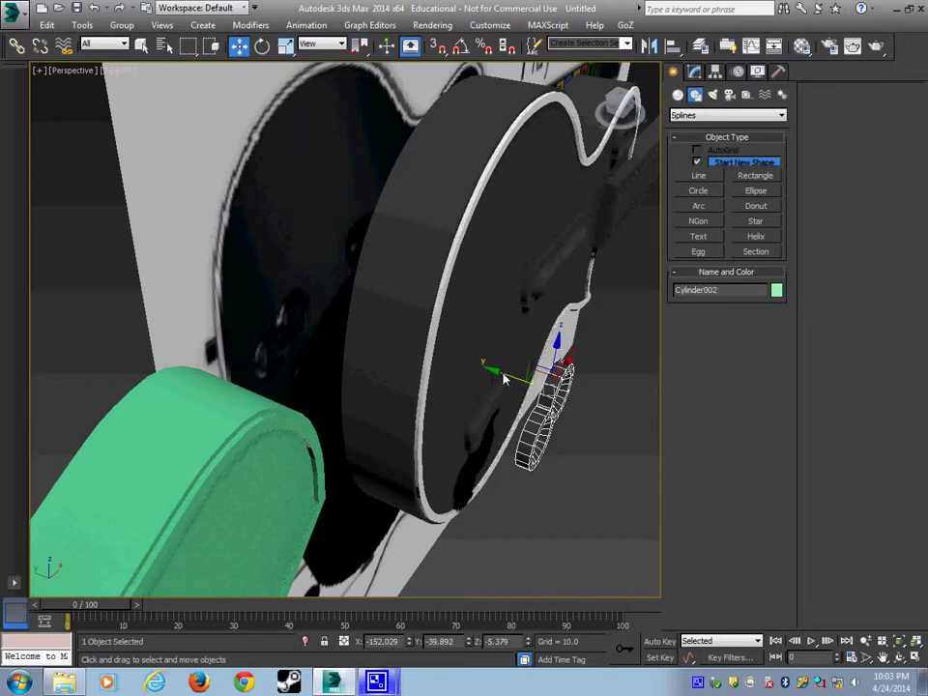
drag(504, 378, 430, 359)
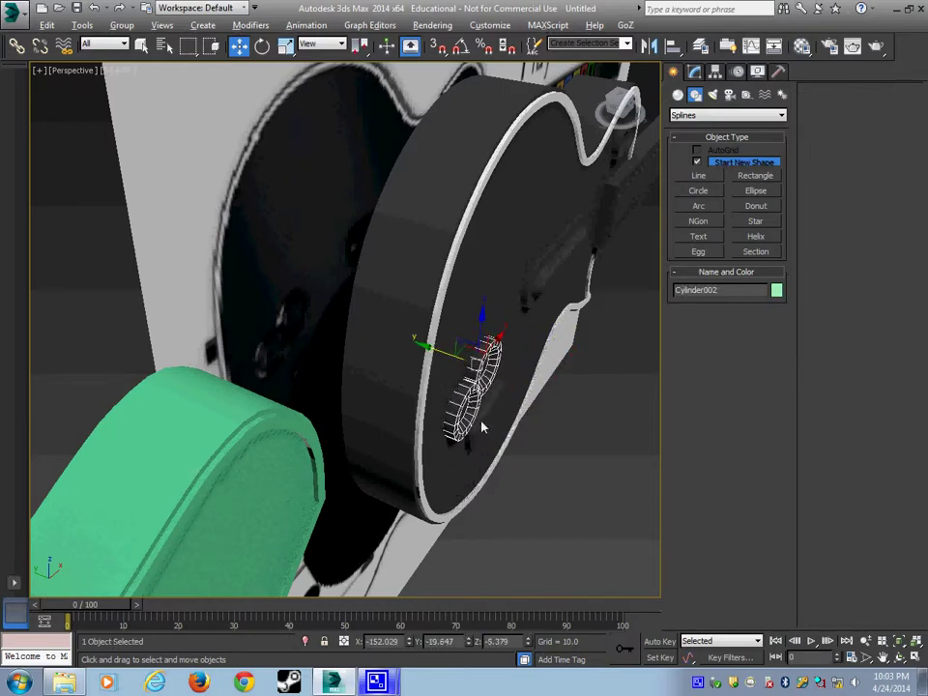
alt+middle_drag(483, 427, 261, 405)
scroll(261, 404, down, 4)
alt+middle_drag(452, 402, 483, 431)
click(562, 419)
Hide the reference image plane and the green guitar body, leaving only the Playstation 3 guitar model
scroll(561, 421, down, 4)
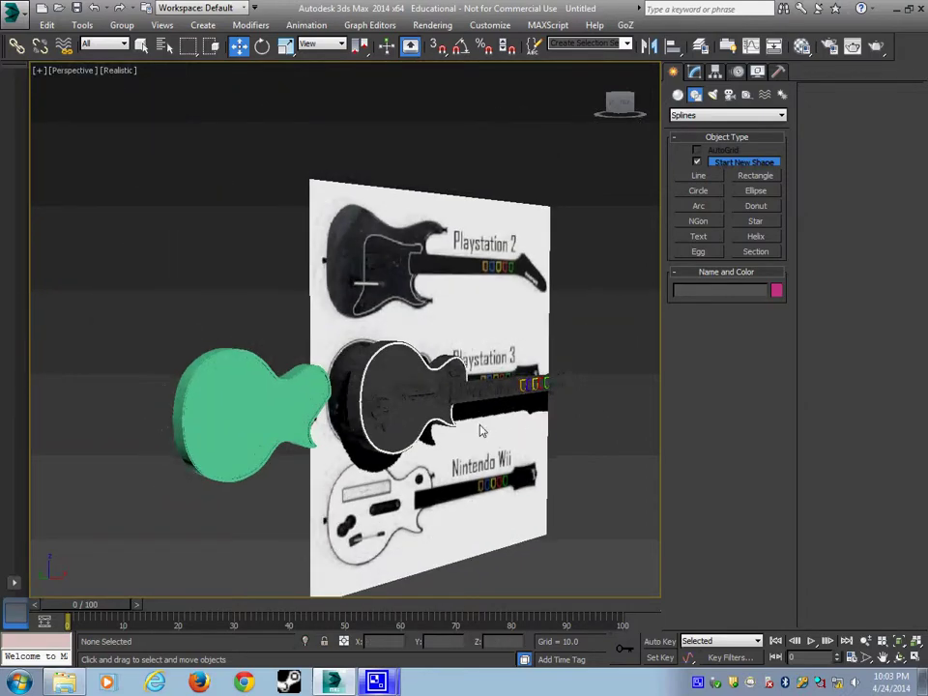
alt+middle_drag(329, 418, 382, 357)
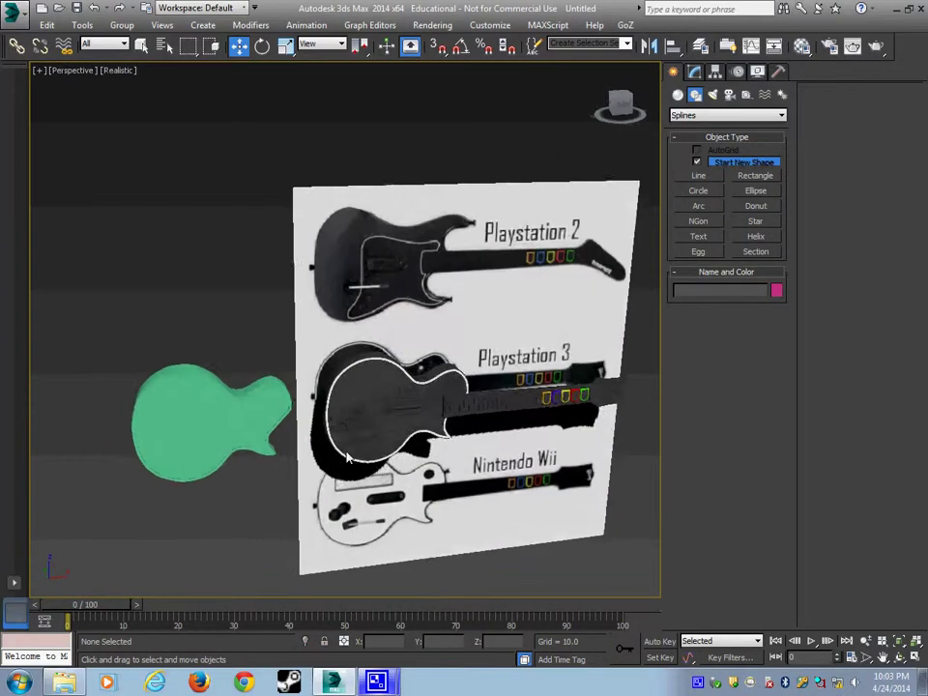
click(377, 350)
right_click(235, 401)
click(278, 356)
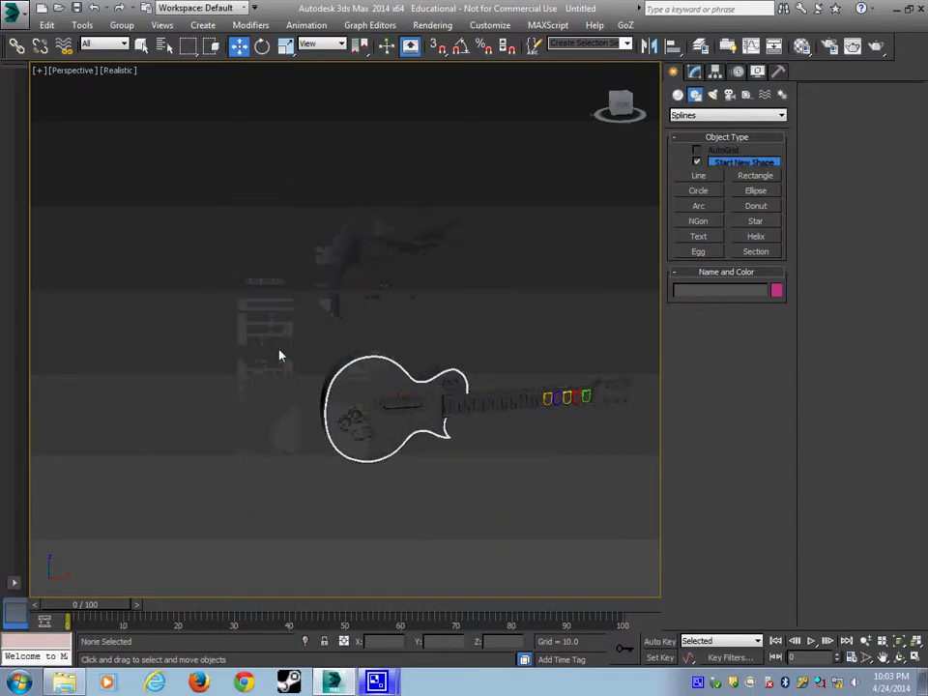
scroll(461, 450, up, 5)
mouse_move(462, 450)
alt+middle_down()
mouse_move(502, 416)
mouse_move(473, 462)
mouse_move(472, 453)
alt+middle_up()
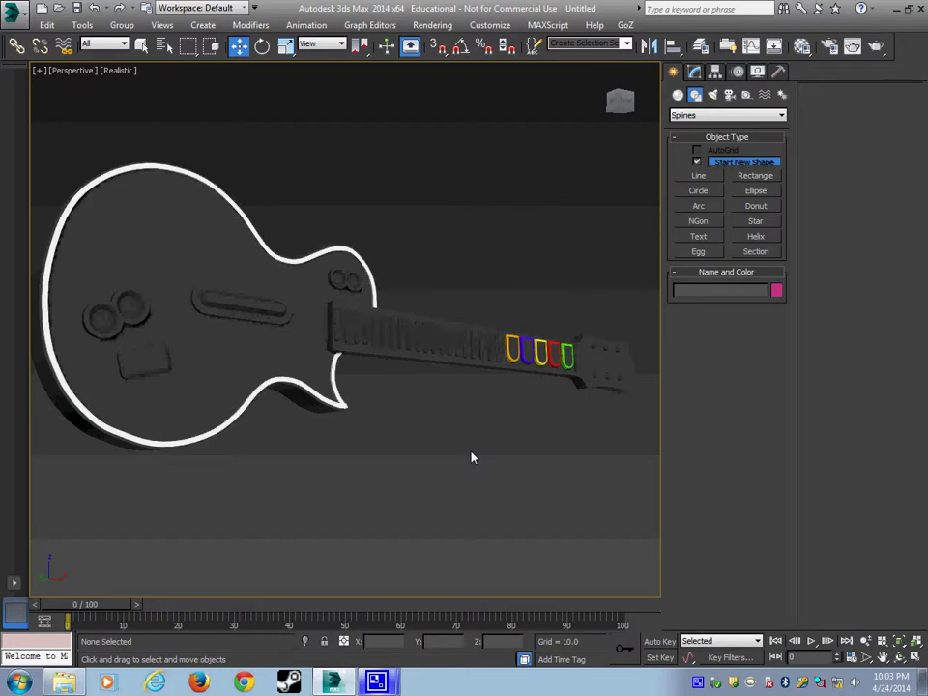
mouse_move(382, 682)
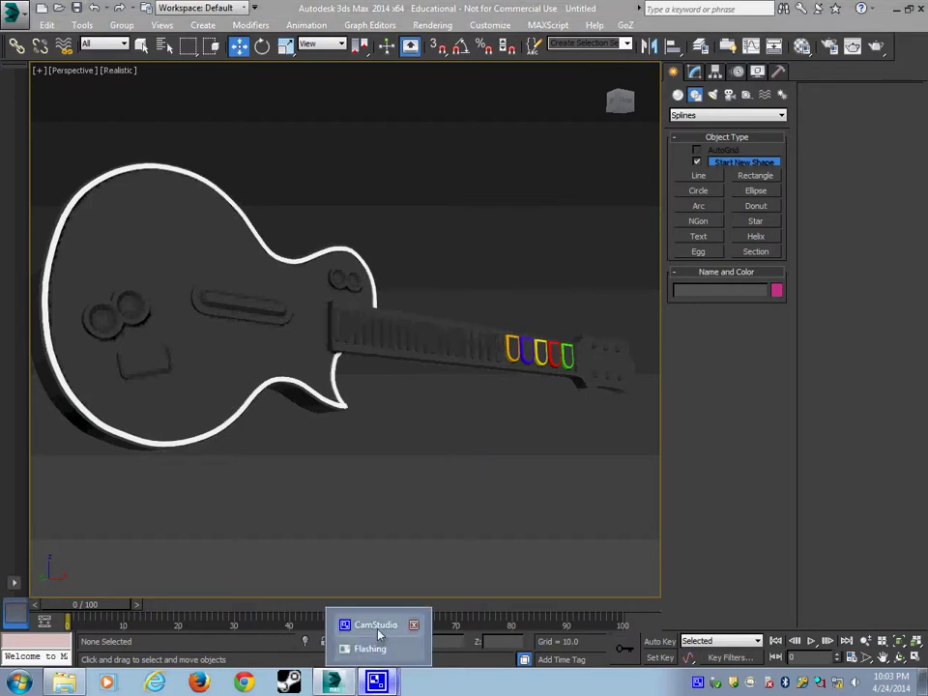